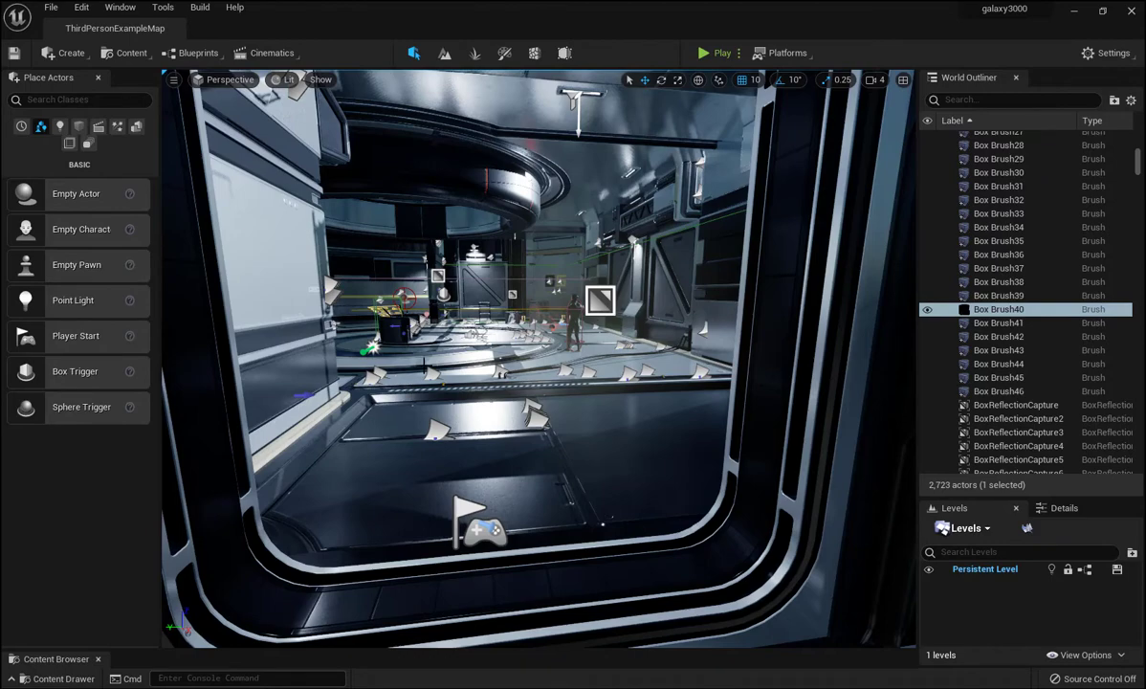
- Move the camera toward the doorway and start Play-in-Editor with the mouse captured
{"action": "right_click_drag", "start_coordinate": [495, 374], "coordinate": [461, 370]}
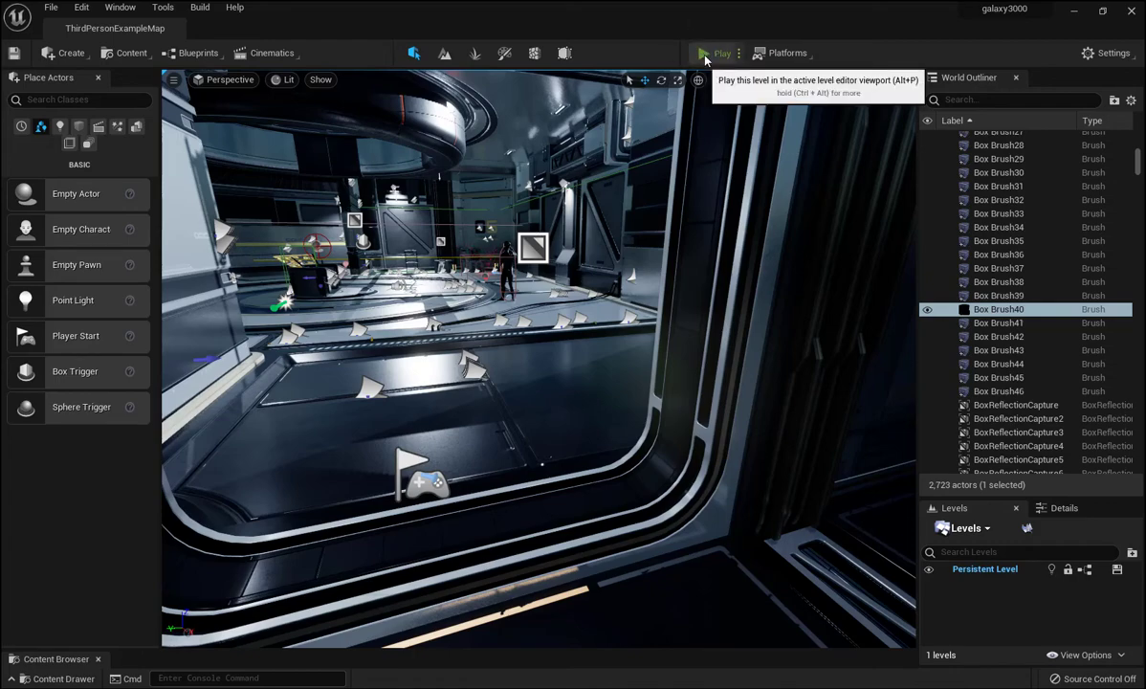
{"action": "left_click", "coordinate": [705, 56]}
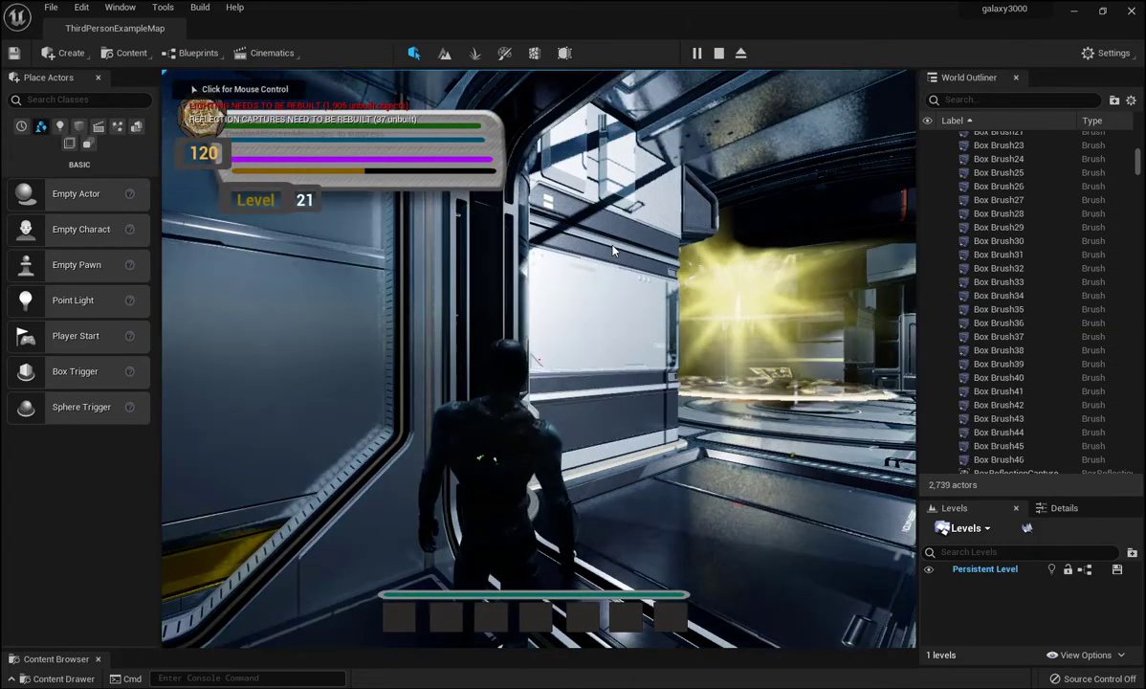
{"action": "left_click", "coordinate": [779, 416]}
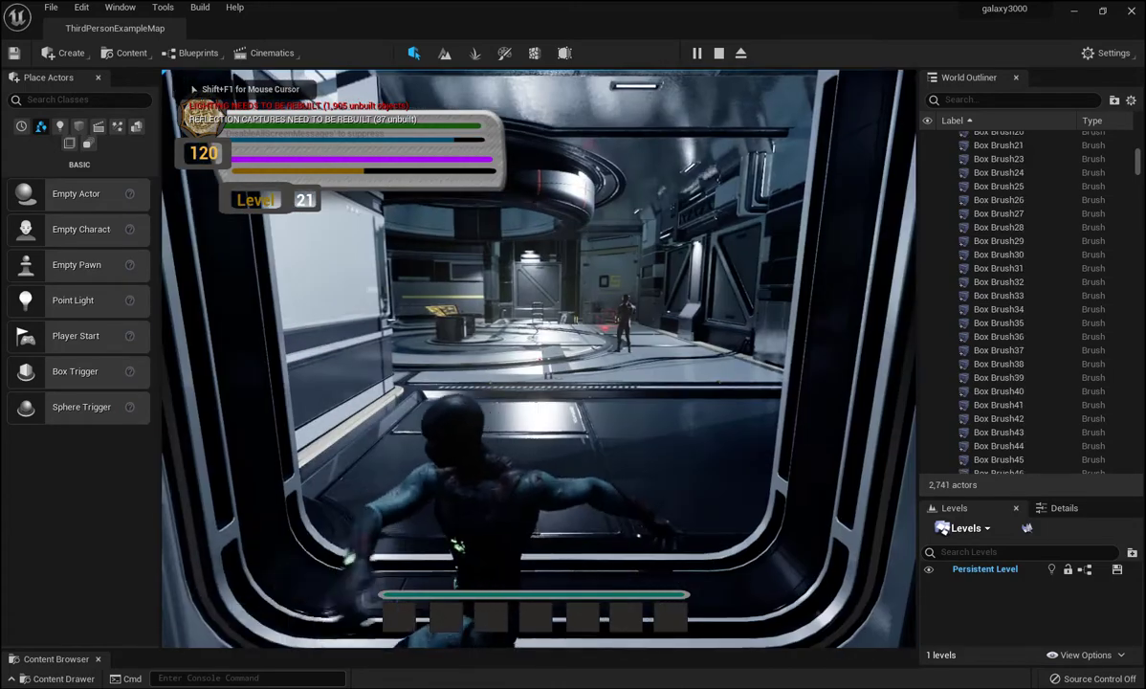
- Walk the character forward into the sci-fi room and cast a spell with key 1
{"action": "key", "text": "w"}
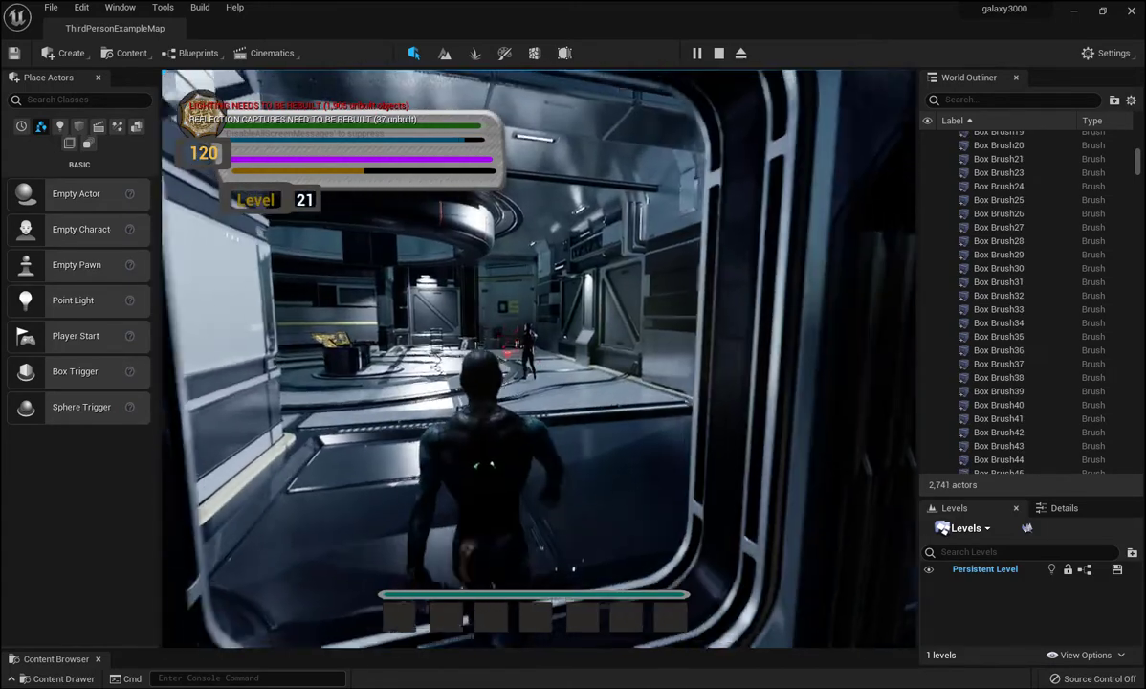
{"action": "key", "text": "w"}
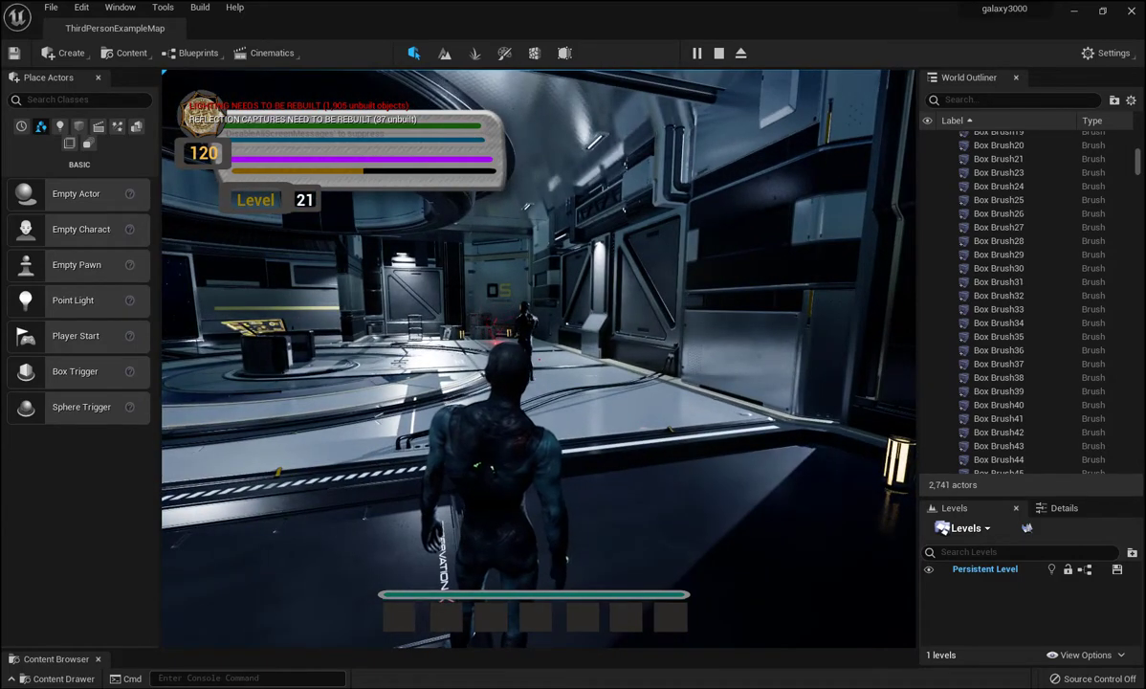
{"action": "key", "text": "w"}
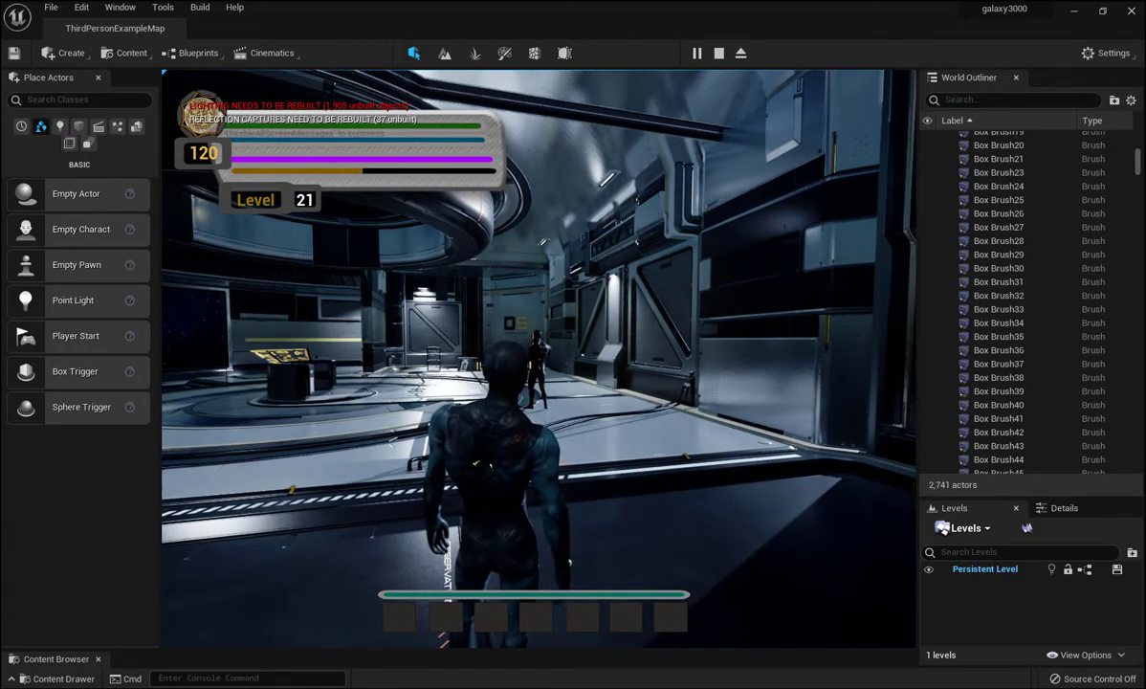
{"action": "key", "text": "1"}
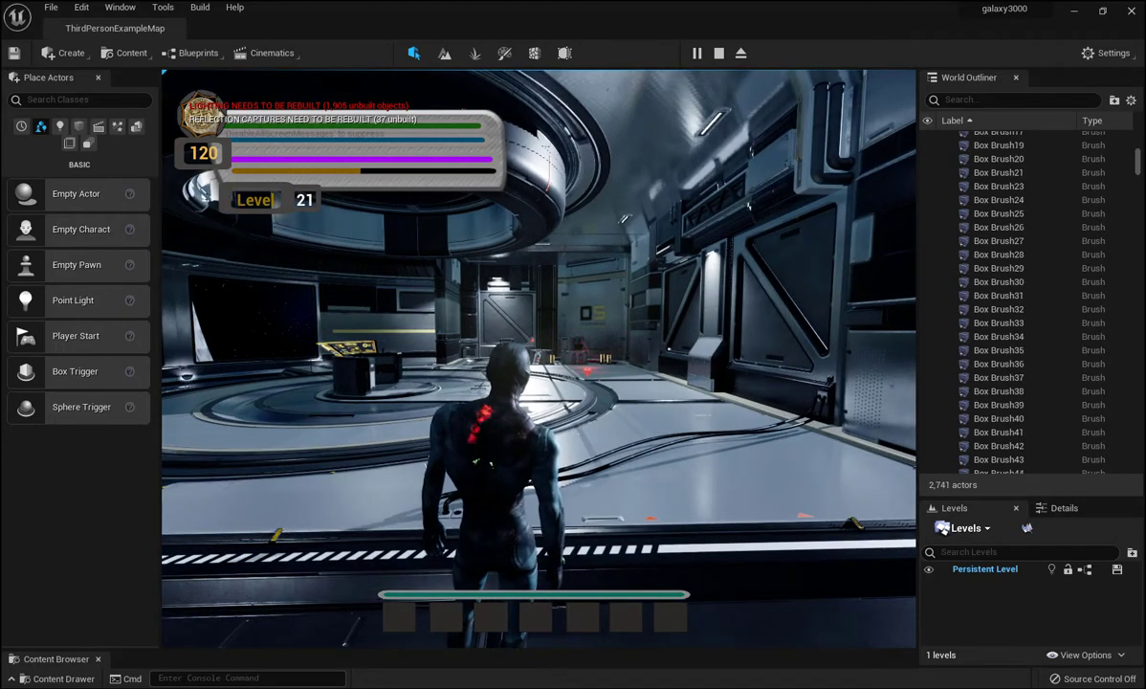
- Cast another spell, then end the play session with Esc
{"action": "key", "text": "1"}
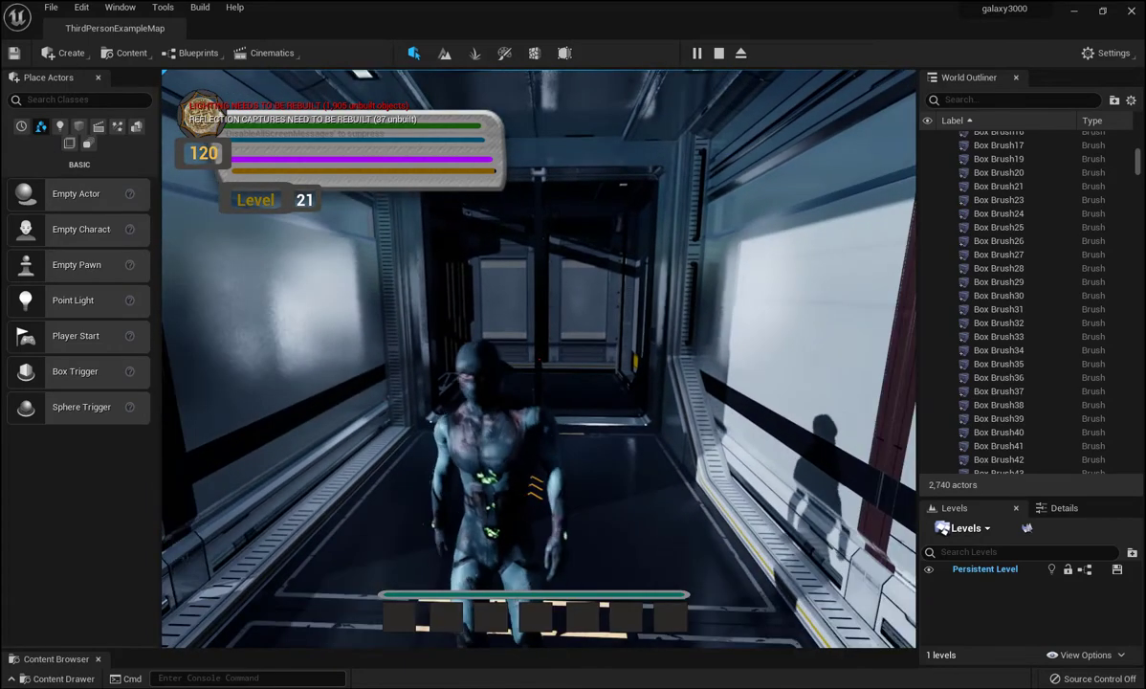
{"action": "key", "text": "Escape"}
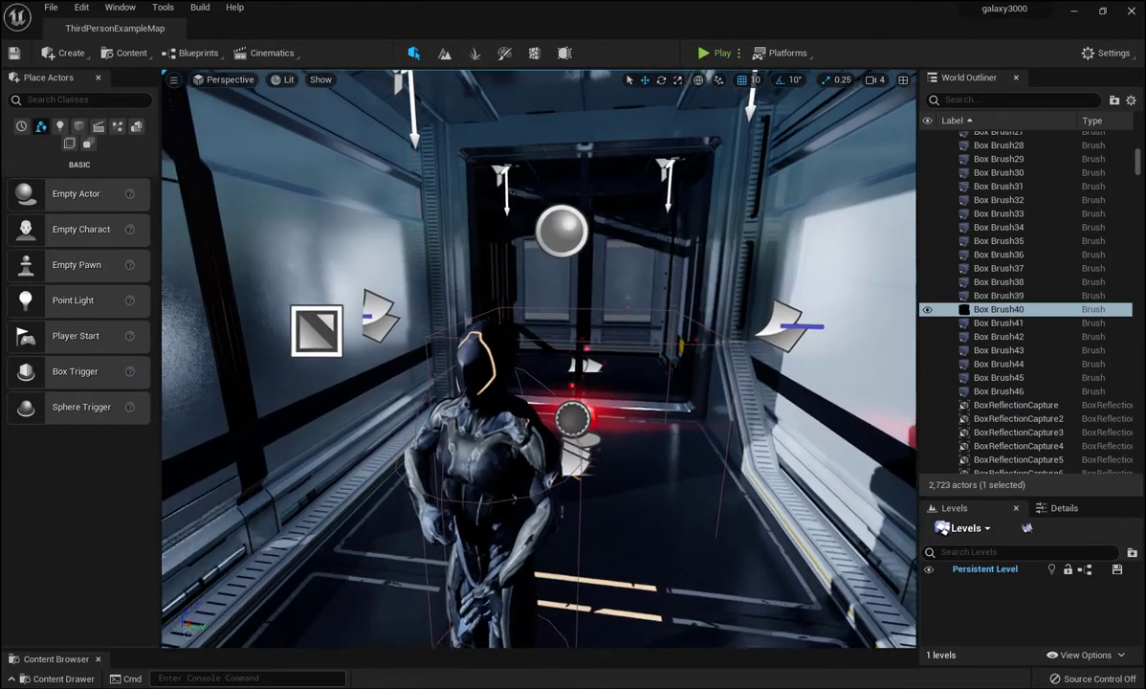
{"action": "right_click_drag", "start_coordinate": [536, 363], "coordinate": [449, 382]}
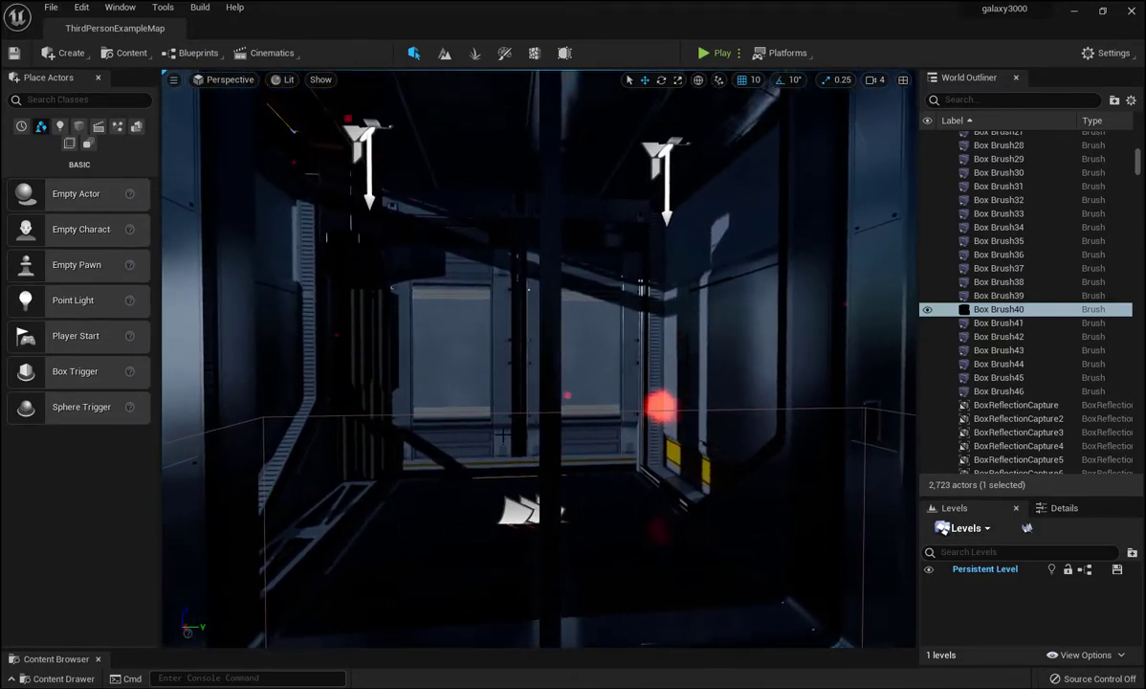
- Rename the Wall_A57 door panel to puerta1
{"action": "left_click", "coordinate": [612, 329]}
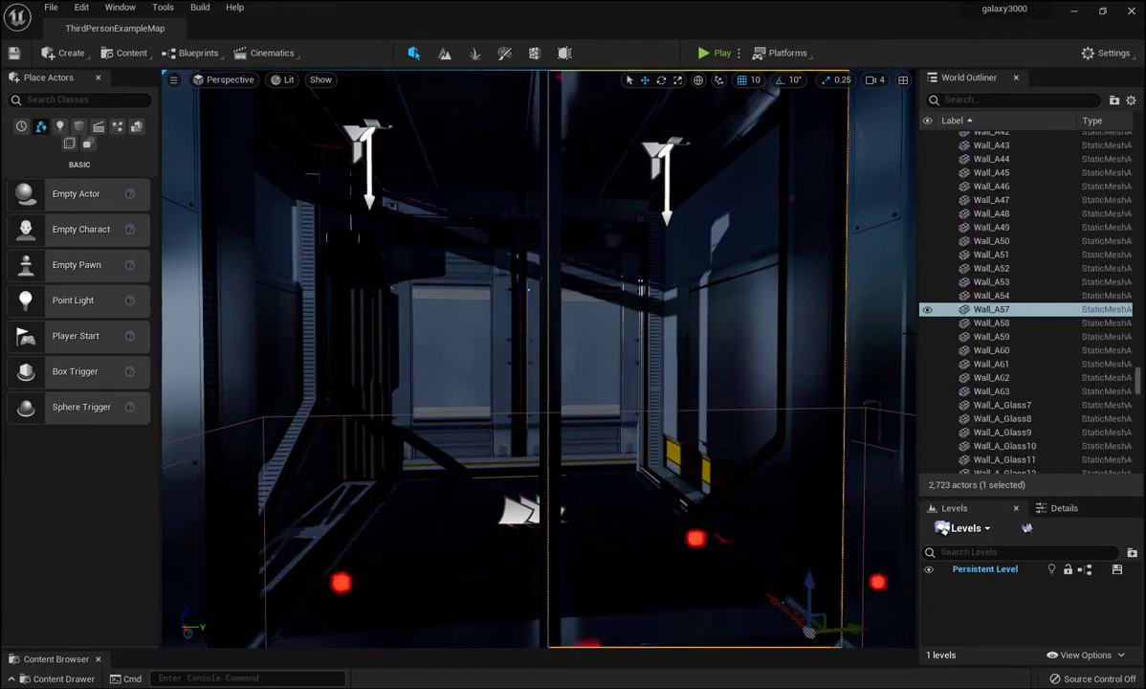
{"action": "left_click", "coordinate": [999, 316]}
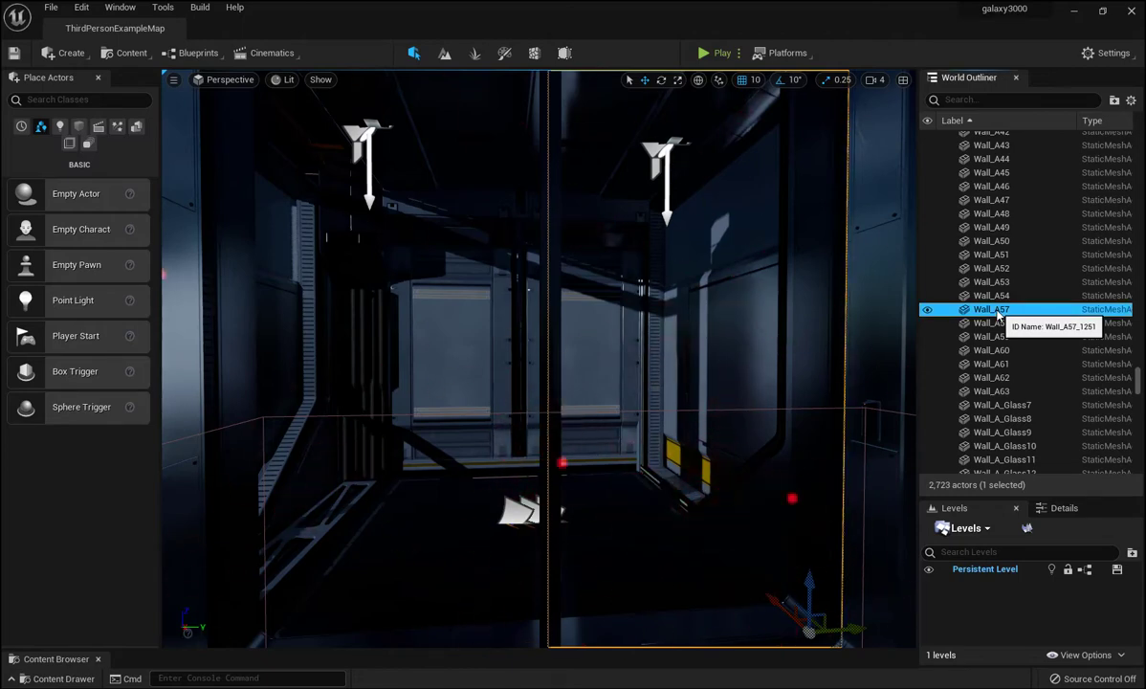
{"action": "left_click", "coordinate": [998, 312]}
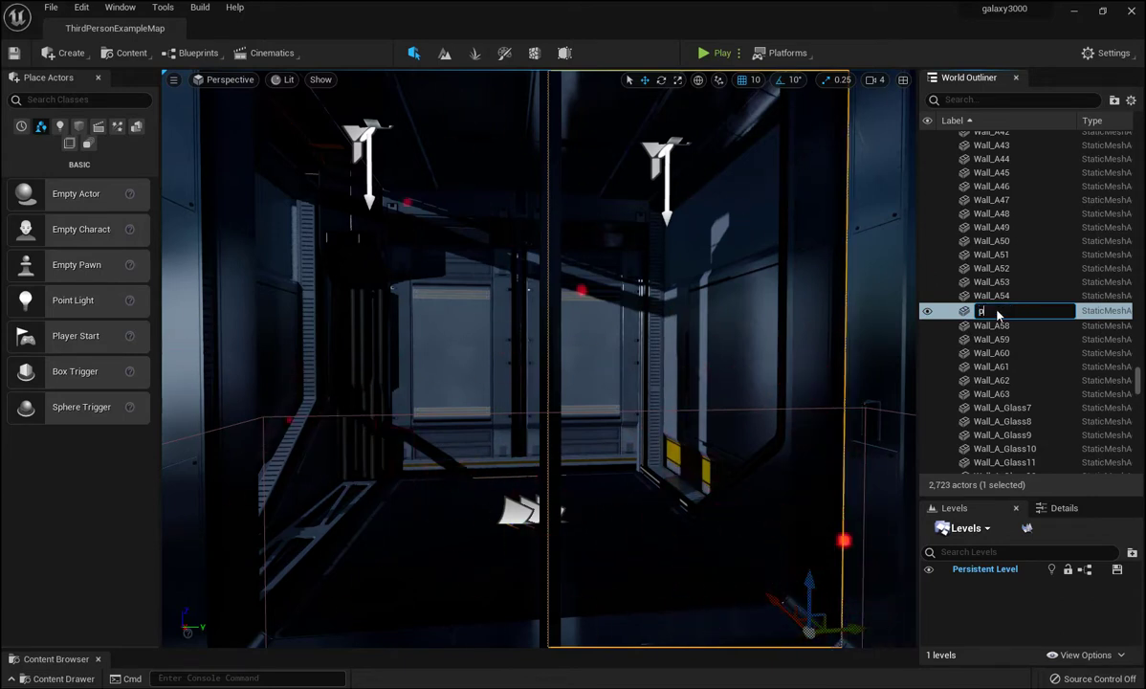
{"action": "type", "text": "puer"}
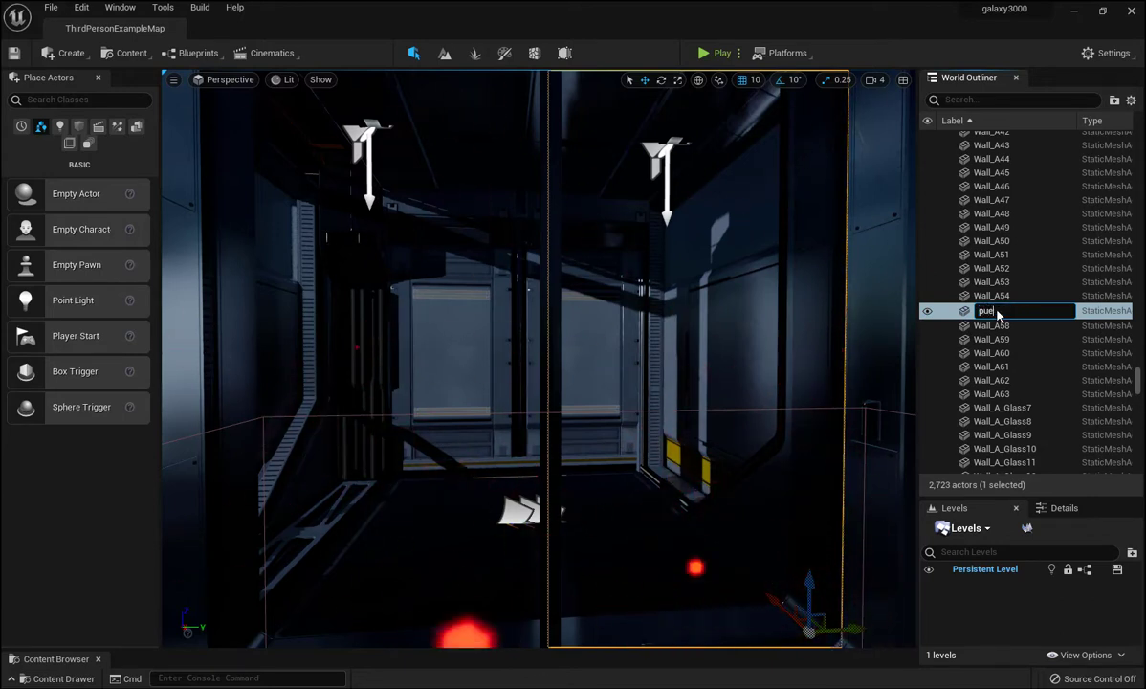
{"action": "type", "text": "ta1"}
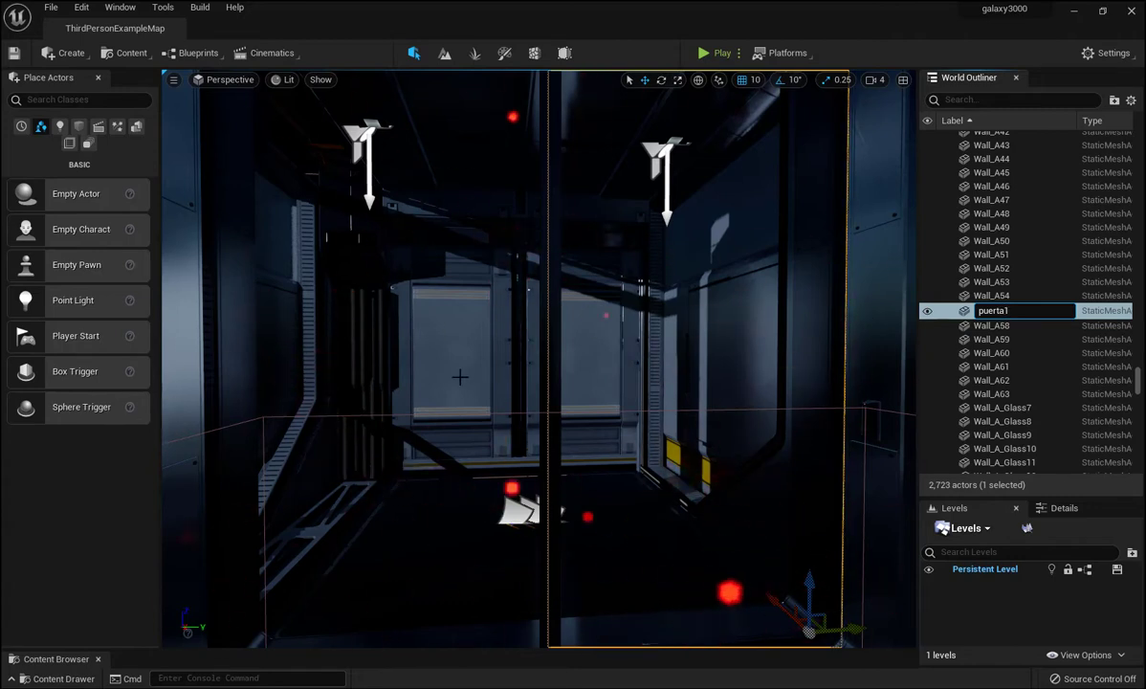
{"action": "key", "text": "Return"}
- Rename the Wall_A58 door panel to puerta2
{"action": "left_click", "coordinate": [985, 323]}
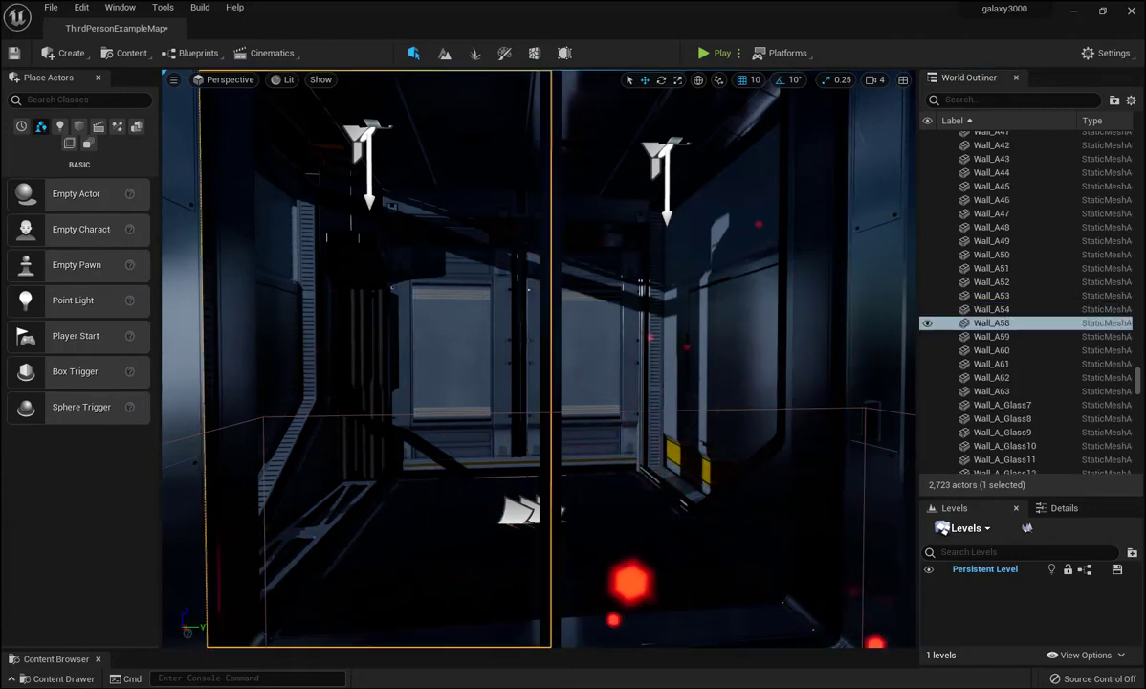
{"action": "left_click", "coordinate": [1006, 324]}
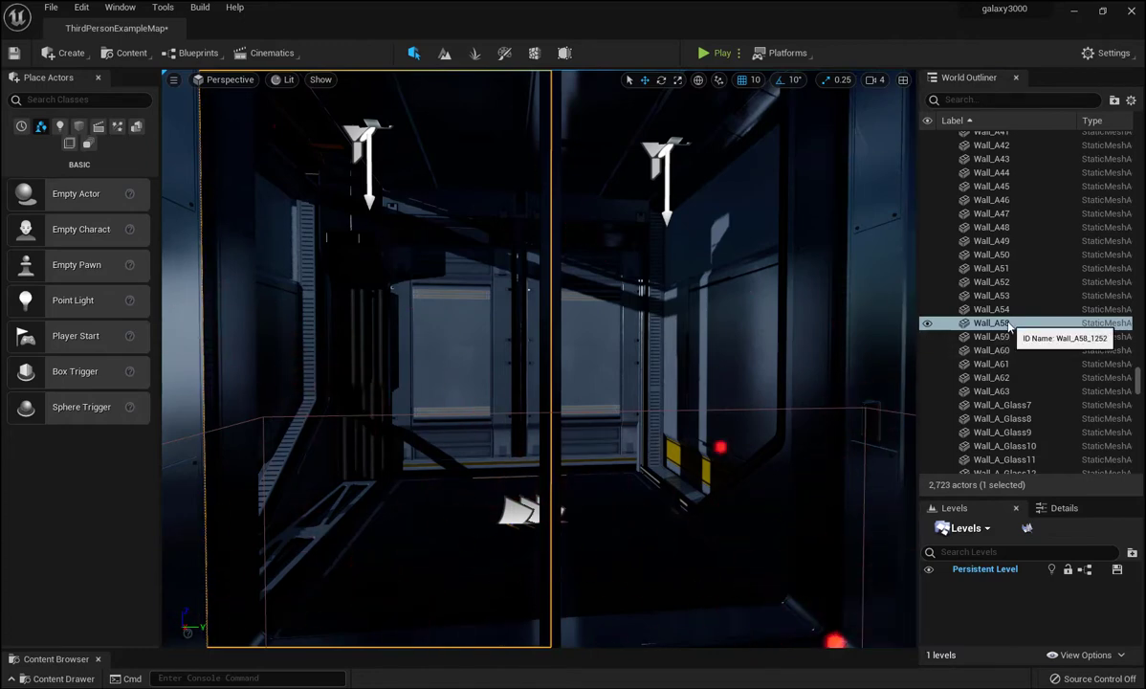
{"action": "left_click", "coordinate": [1007, 325]}
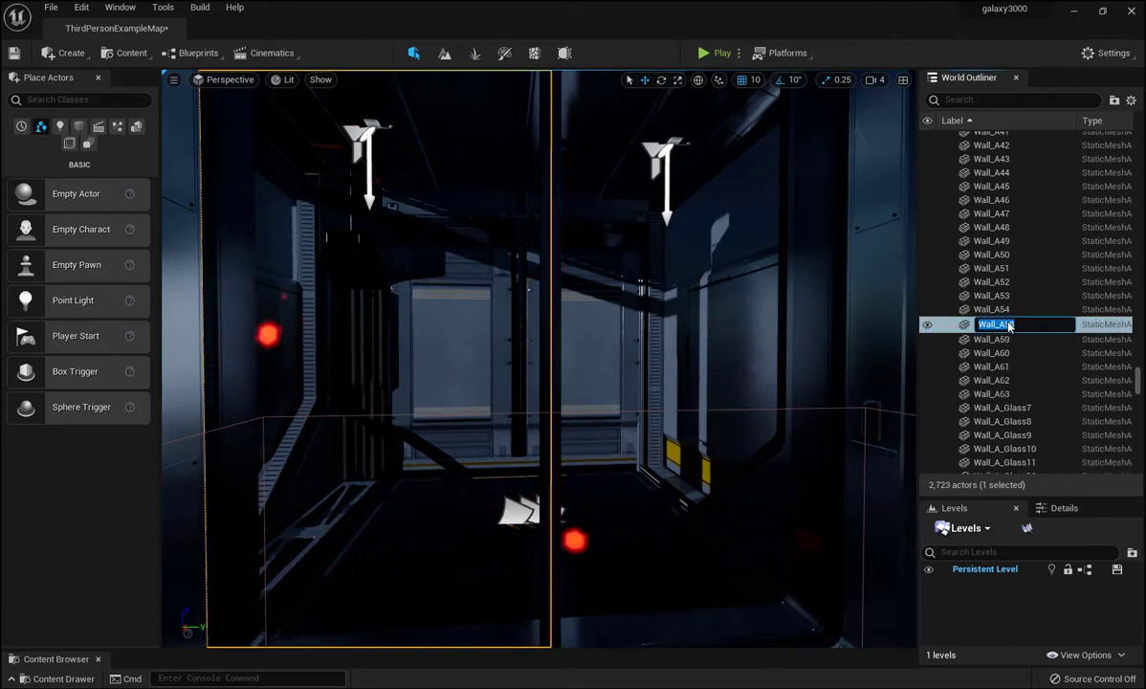
{"action": "type", "text": "puerta"}
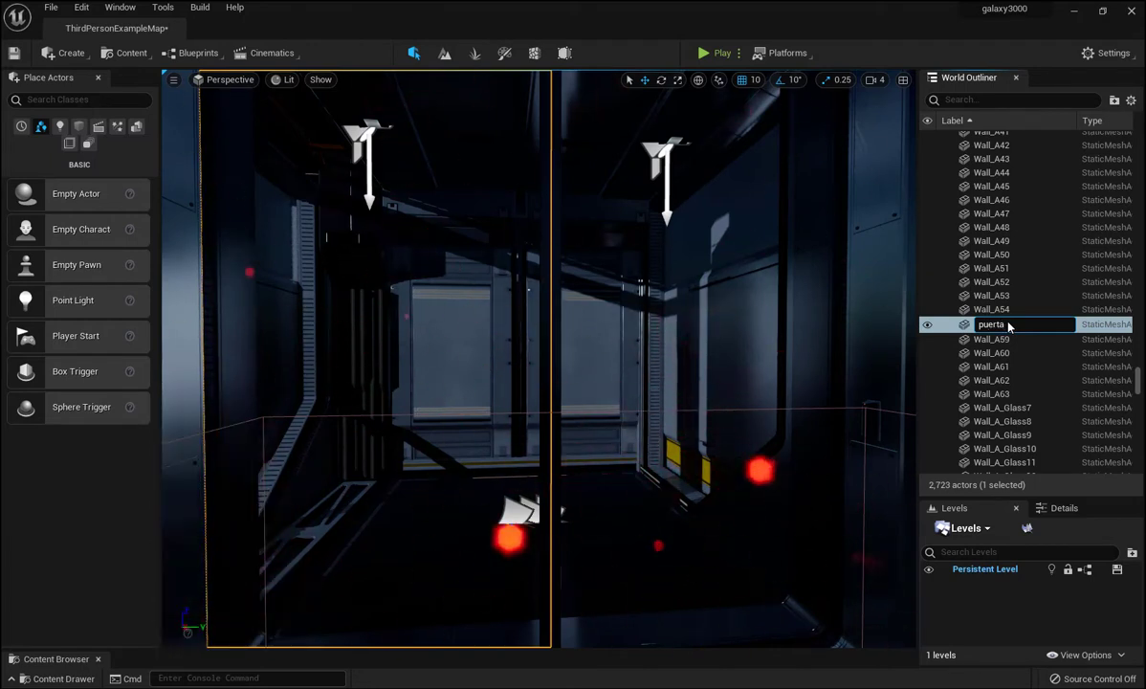
{"action": "type", "text": "2"}
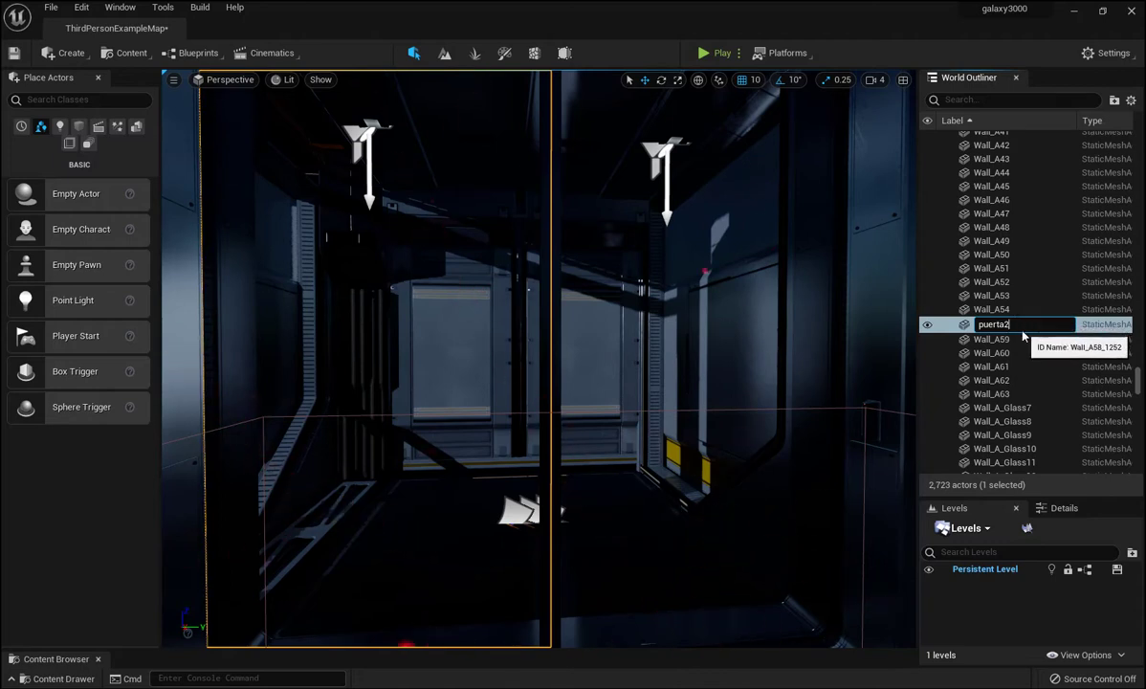
{"action": "left_click", "coordinate": [1026, 343]}
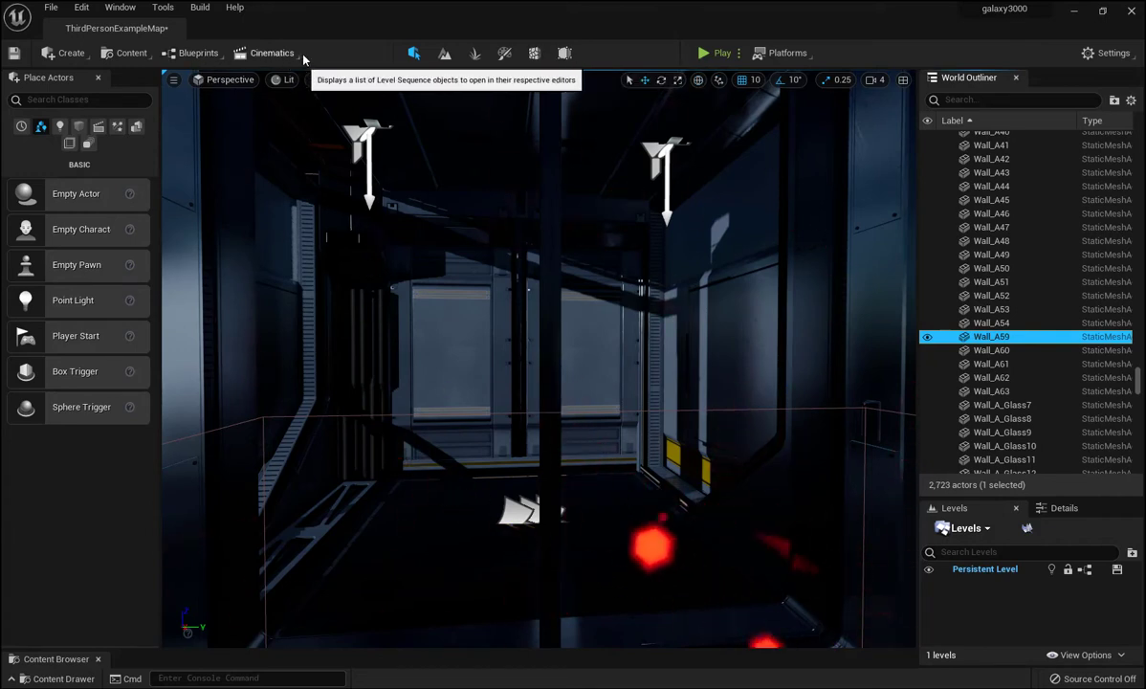
- Add a new level sequence from Cinematics and save it as 'puertas'
{"action": "left_click", "coordinate": [277, 53]}
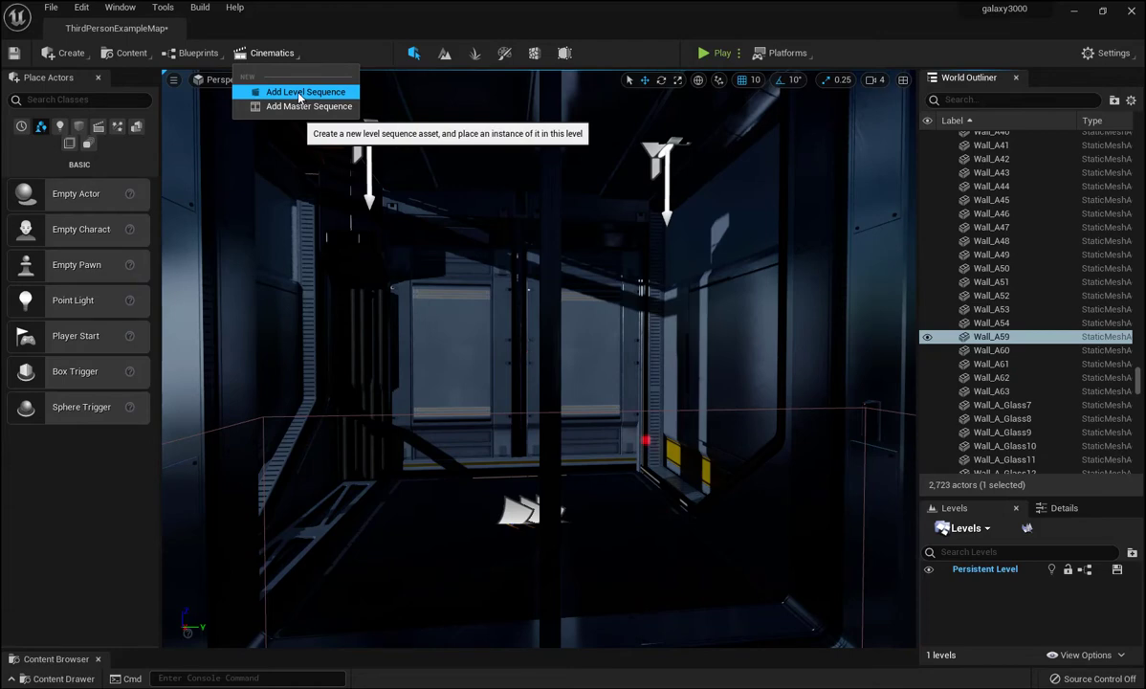
{"action": "left_click", "coordinate": [299, 94]}
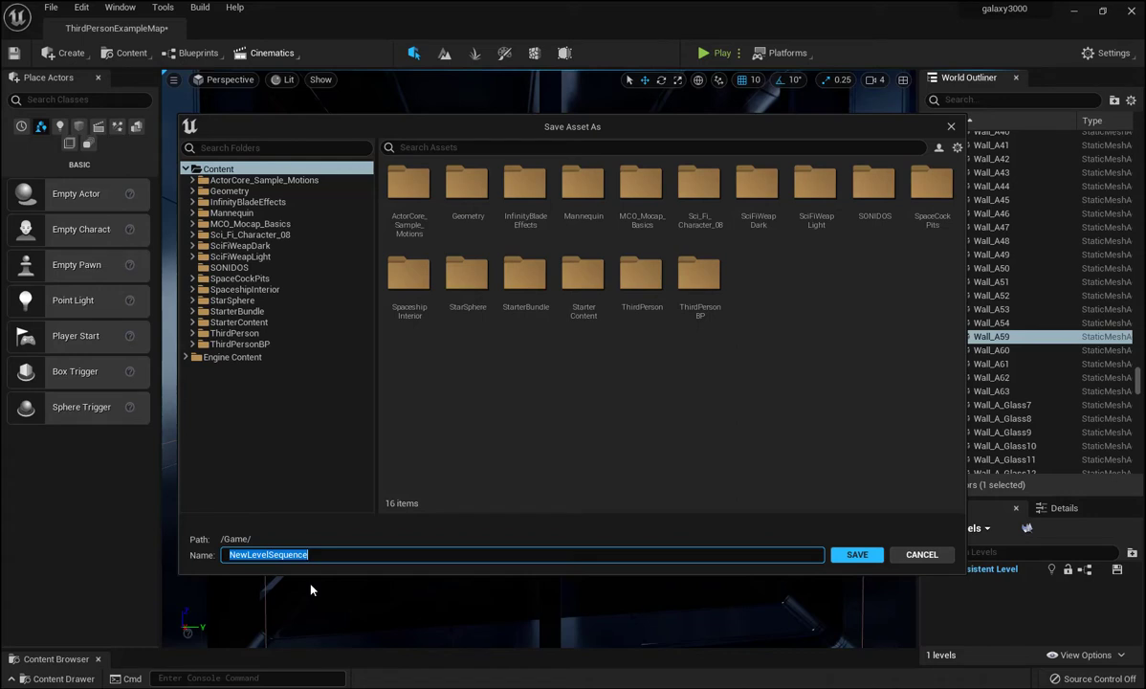
{"action": "type", "text": "pu"}
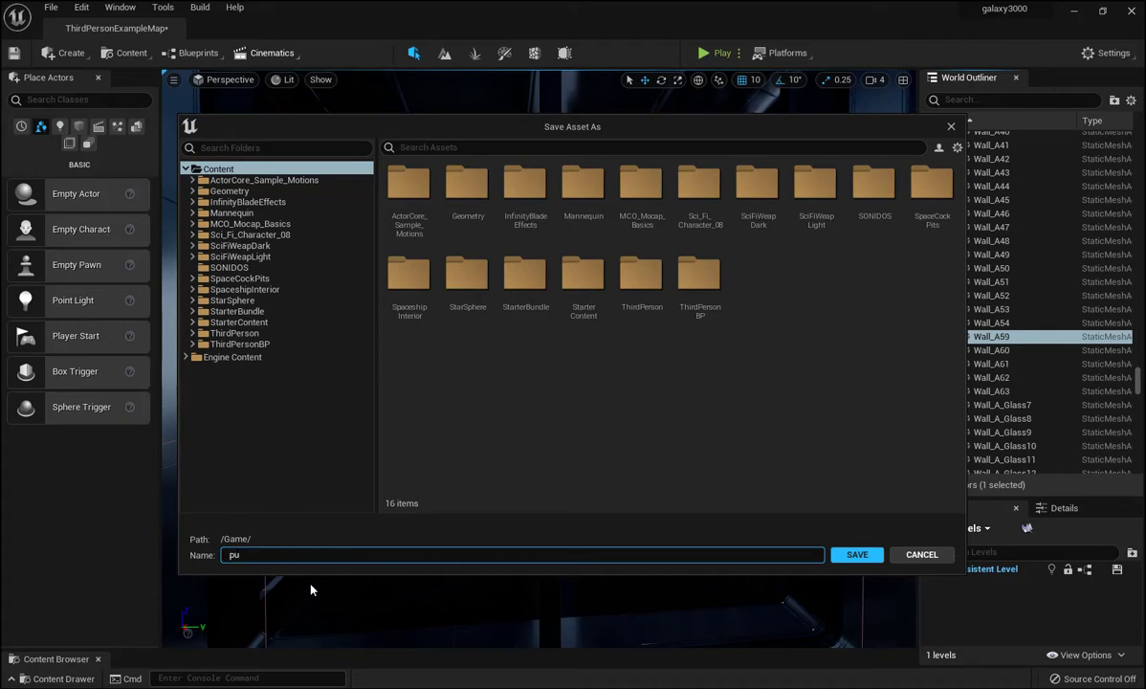
{"action": "type", "text": "ertas"}
{"action": "left_click", "coordinate": [858, 556]}
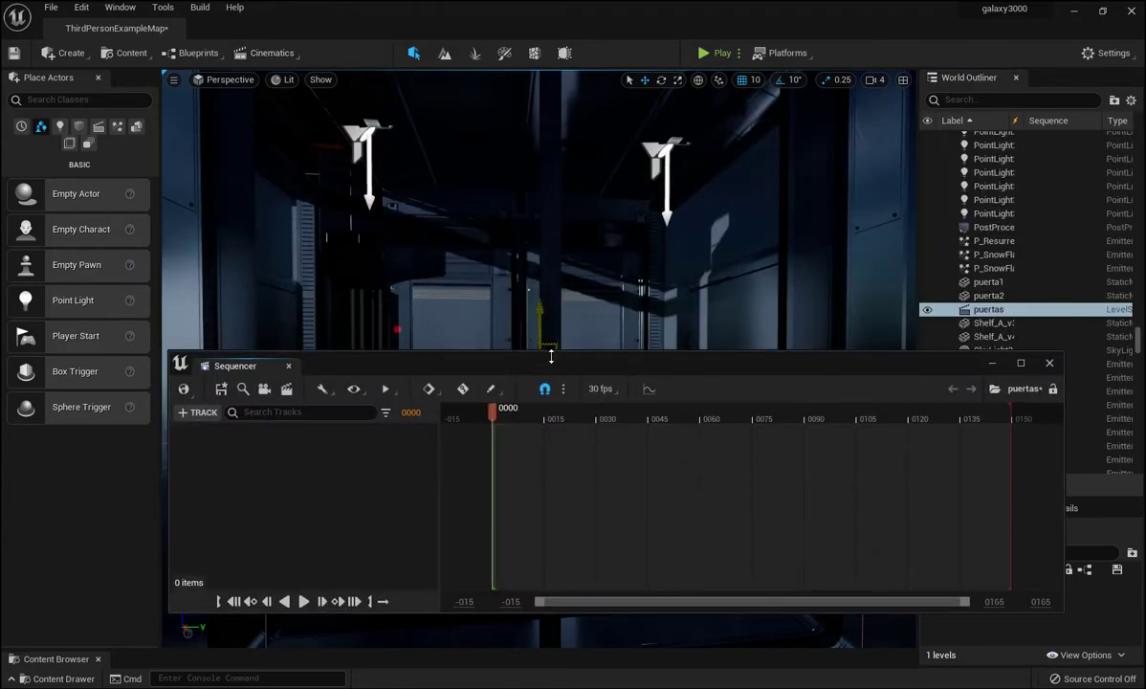
- Add puerta1 and puerta2 as tracks in the puertas sequence
{"action": "mouse_move", "coordinate": [556, 373]}
{"action": "left_mouse_down"}
{"action": "mouse_move", "coordinate": [505, 407]}
{"action": "mouse_move", "coordinate": [492, 509]}
{"action": "left_mouse_up"}
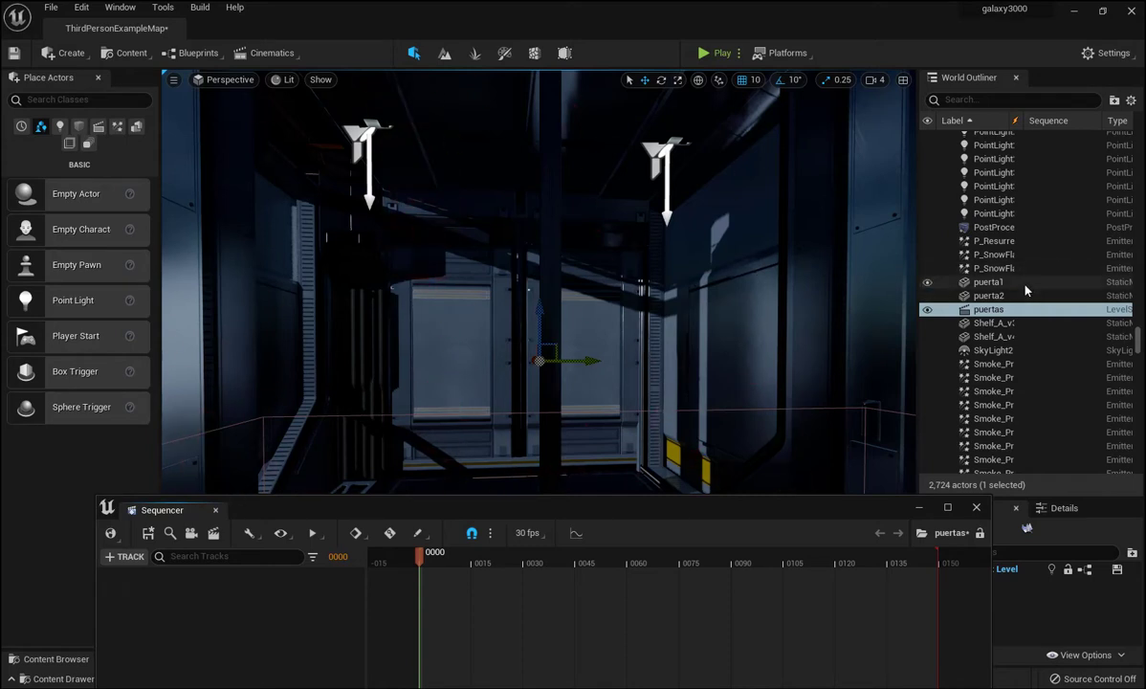
{"action": "left_click", "coordinate": [981, 283]}
{"action": "left_click_drag", "start_coordinate": [979, 285], "coordinate": [163, 623]}
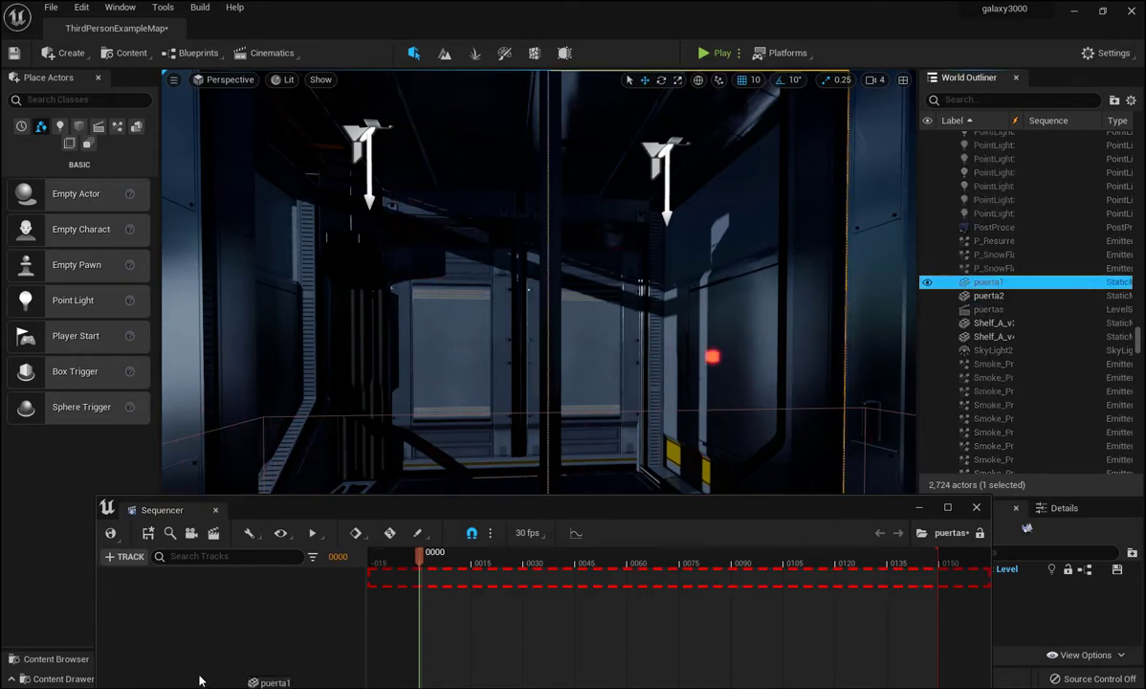
{"action": "left_click_drag", "start_coordinate": [178, 575], "coordinate": [178, 579]}
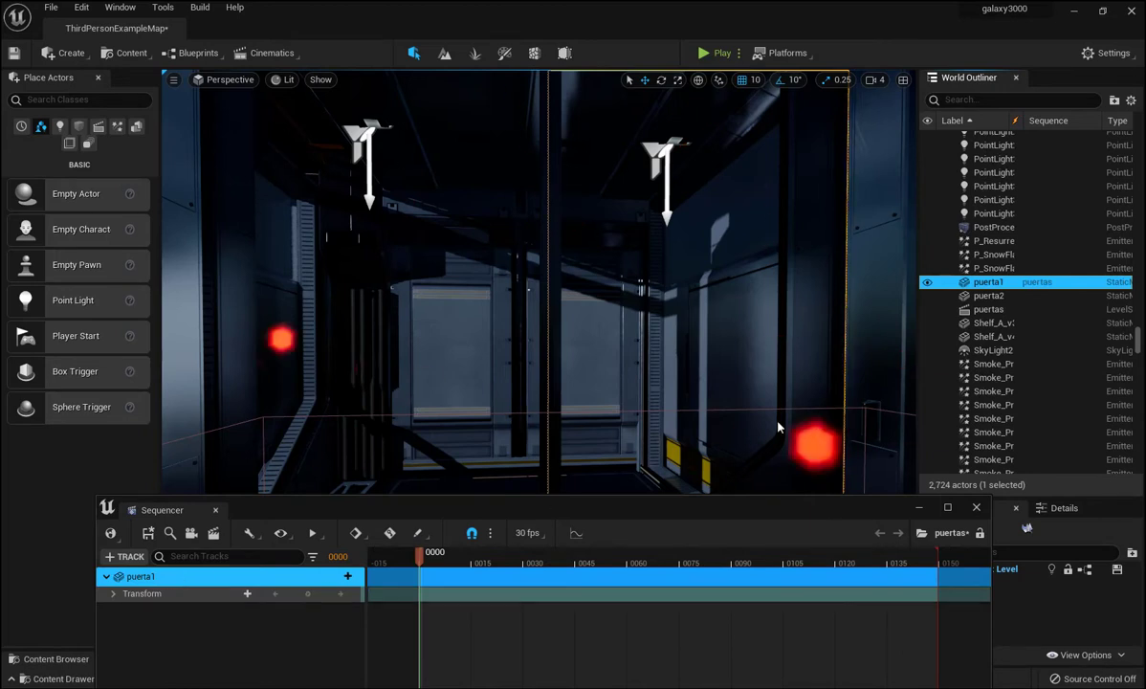
{"action": "left_click_drag", "start_coordinate": [983, 297], "coordinate": [187, 622]}
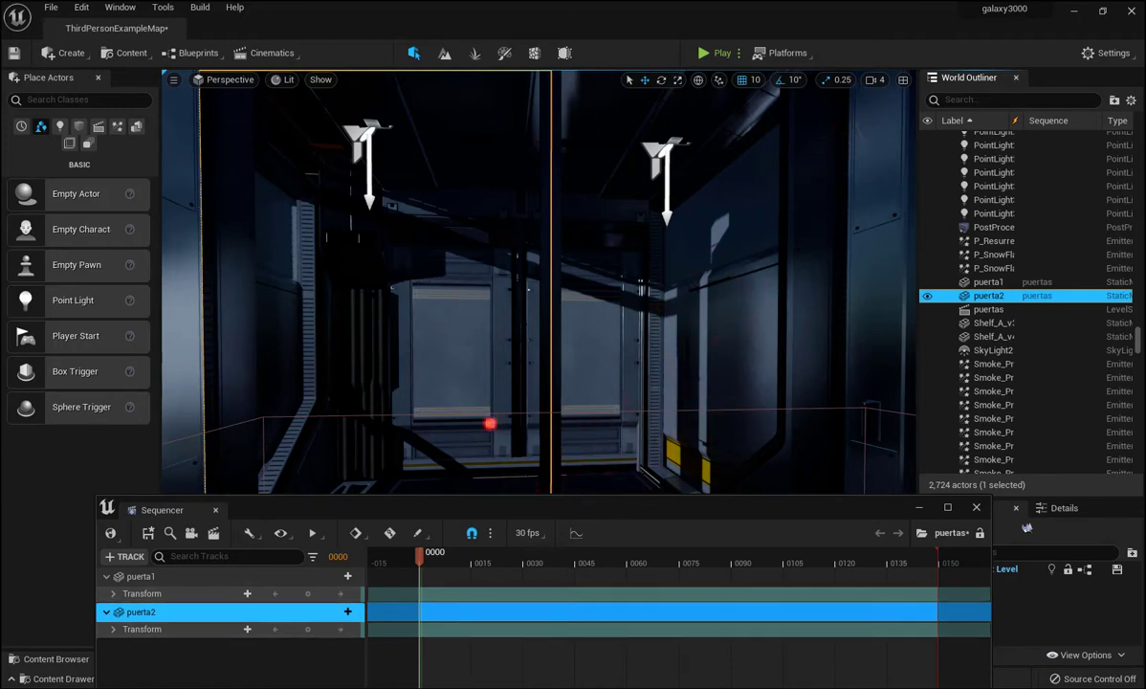
- Reposition the Sequencer window and select the puerta1 door
{"action": "mouse_move", "coordinate": [580, 504]}
{"action": "left_mouse_down"}
{"action": "mouse_move", "coordinate": [575, 604]}
{"action": "mouse_move", "coordinate": [573, 572]}
{"action": "left_mouse_up"}
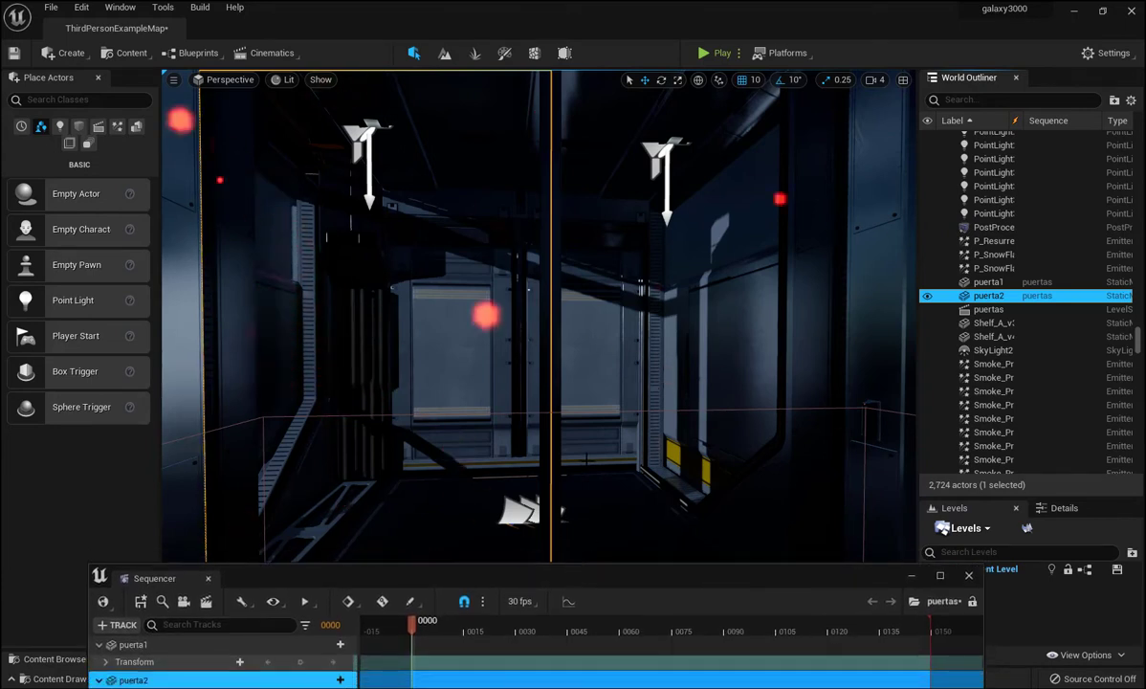
{"action": "left_click_drag", "start_coordinate": [566, 581], "coordinate": [548, 481]}
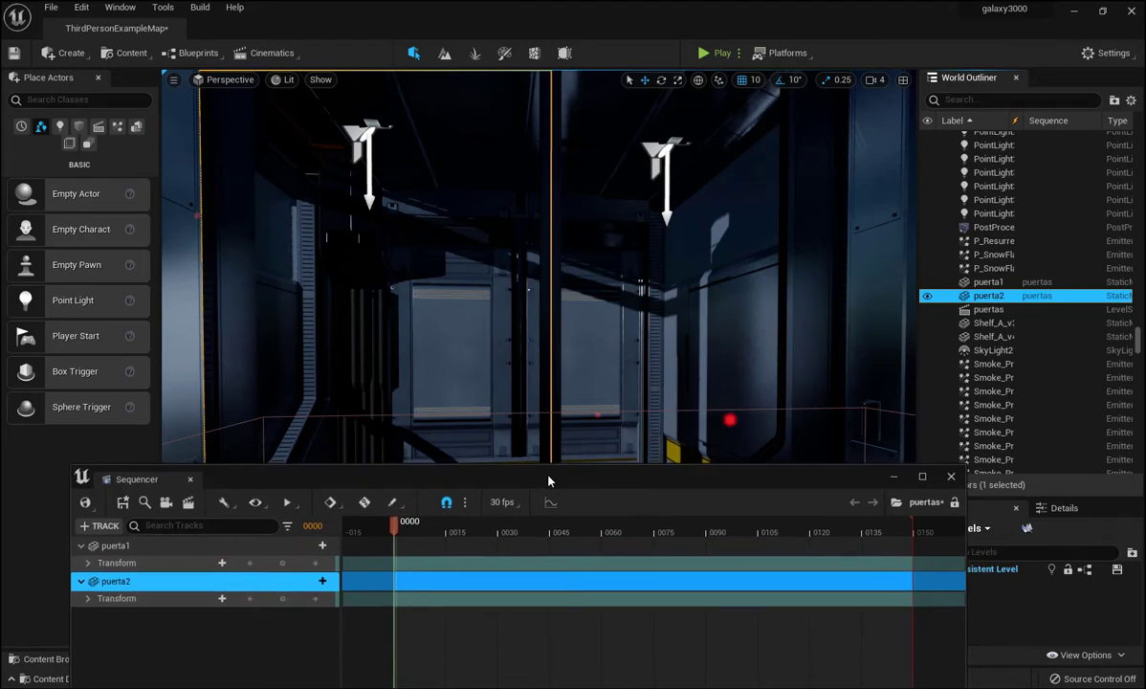
{"action": "left_click", "coordinate": [762, 291]}
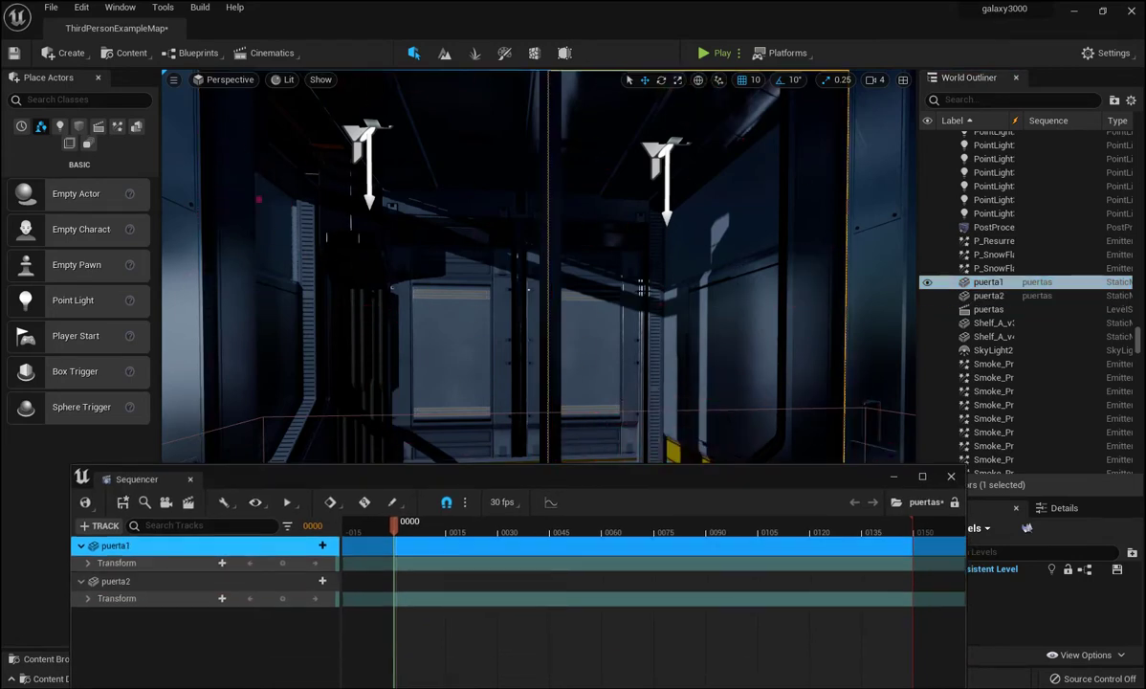
{"action": "right_click_drag", "start_coordinate": [762, 292], "coordinate": [762, 292]}
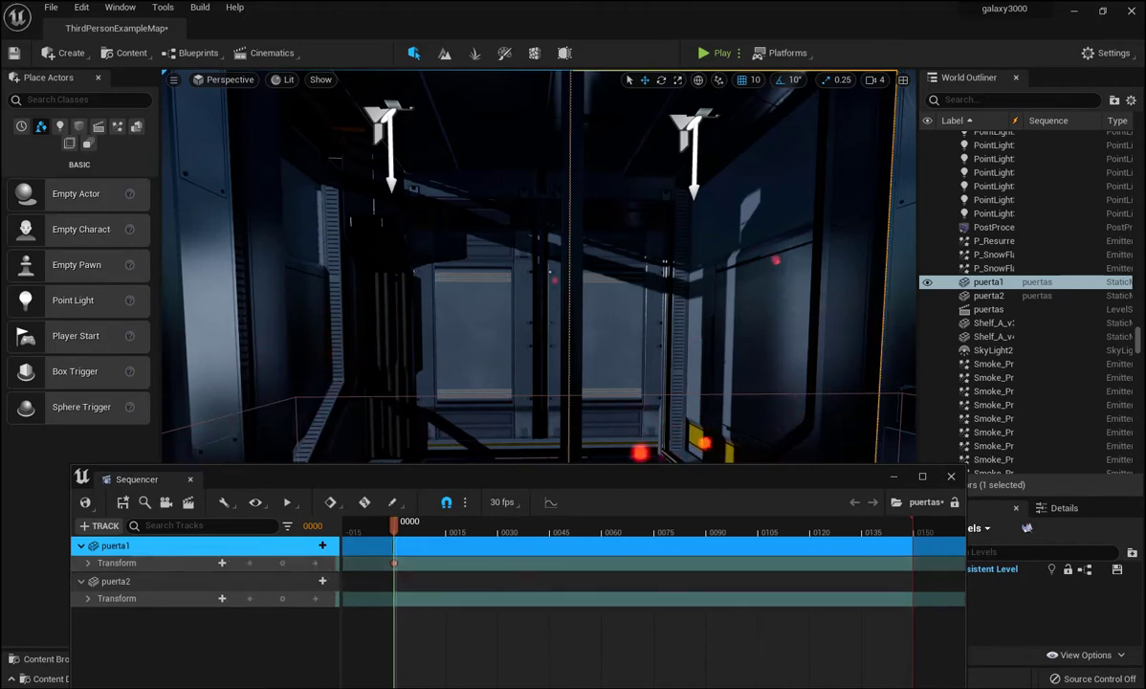
- Key puerta2's Transform at frame 0000, then reselect puerta1 and lower the Sequencer
{"action": "left_click", "coordinate": [239, 580]}
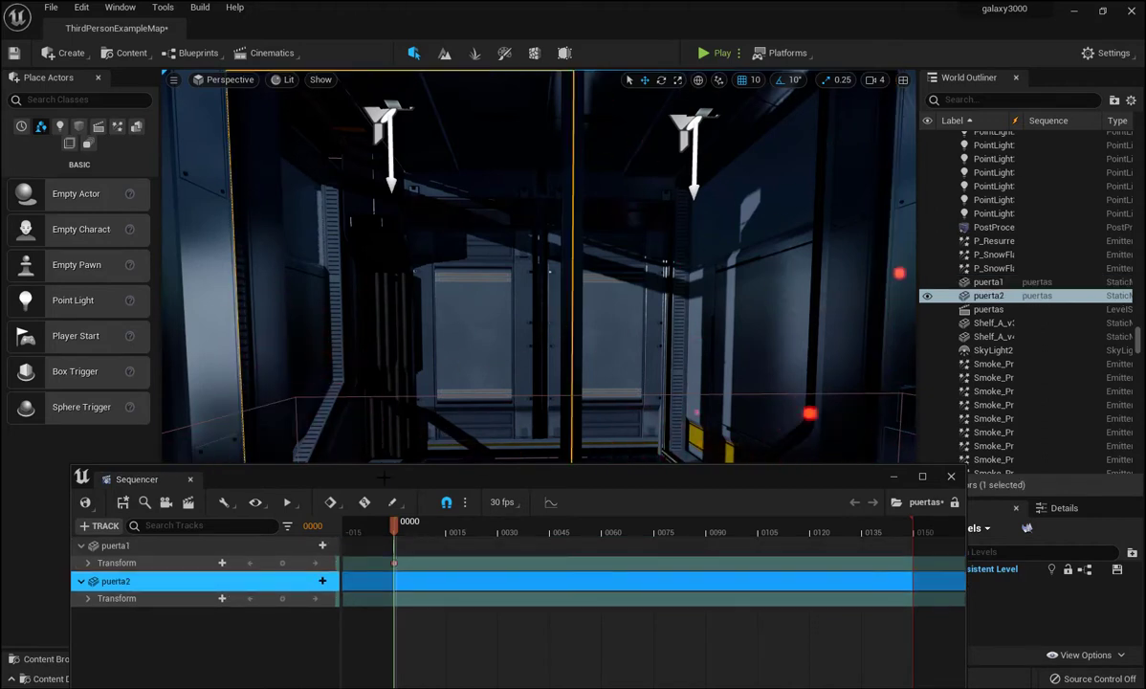
{"action": "left_click", "coordinate": [282, 599]}
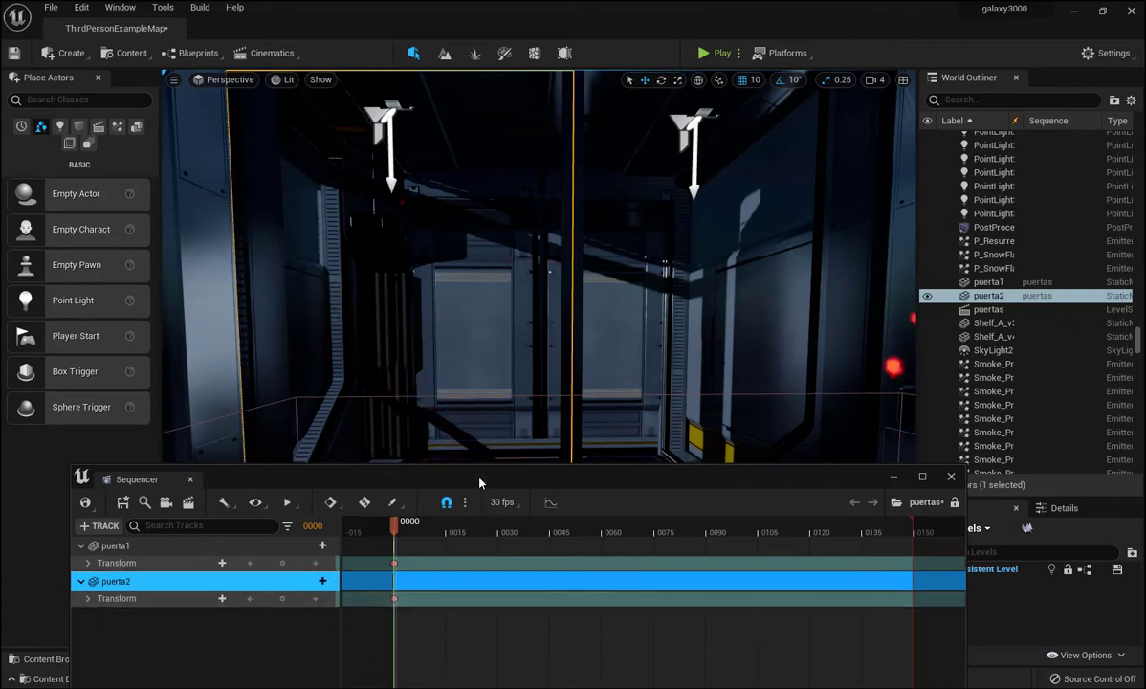
{"action": "left_click", "coordinate": [280, 547]}
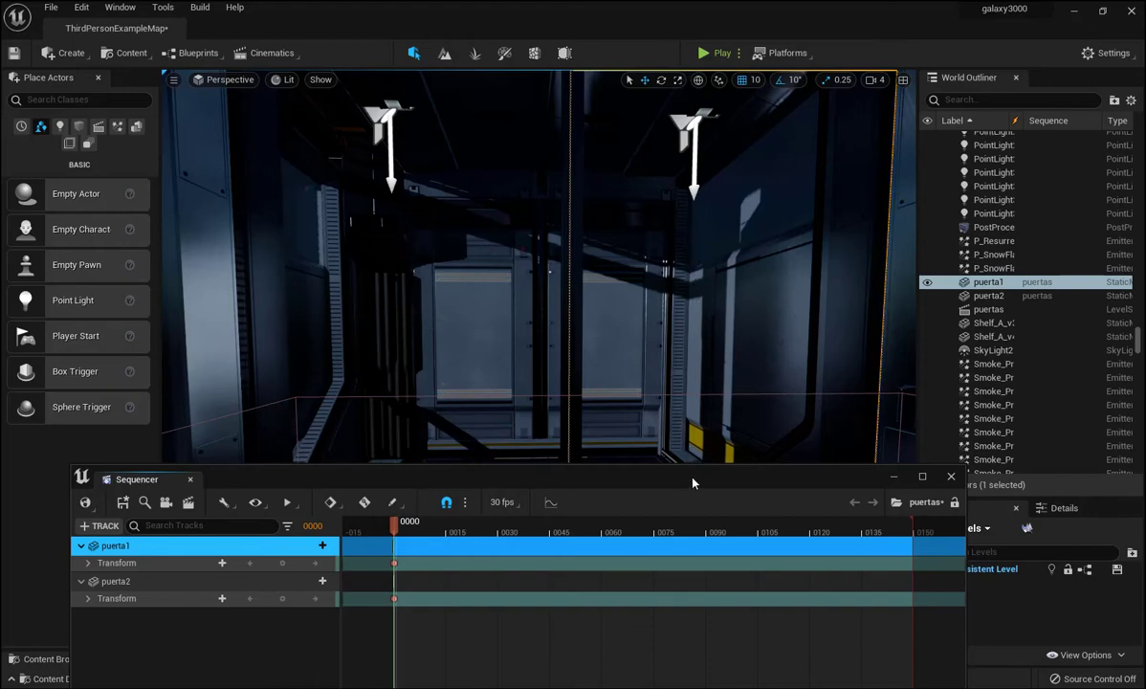
{"action": "left_click_drag", "start_coordinate": [683, 489], "coordinate": [688, 544]}
- Zoom in on puerta1, test-slide it on X, undo, and return the playhead to start
{"action": "key", "text": "f"}
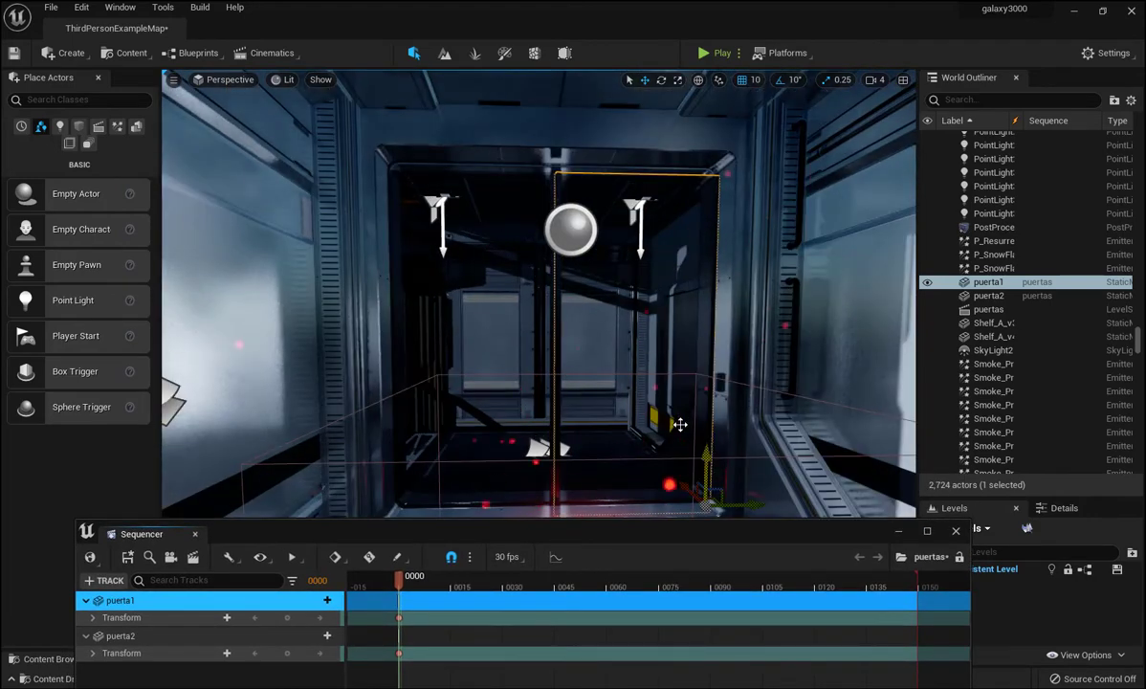
{"action": "scroll", "coordinate": [679, 423], "scroll_direction": "up", "scroll_amount": 2}
{"action": "scroll", "coordinate": [679, 424], "scroll_direction": "up", "scroll_amount": 1}
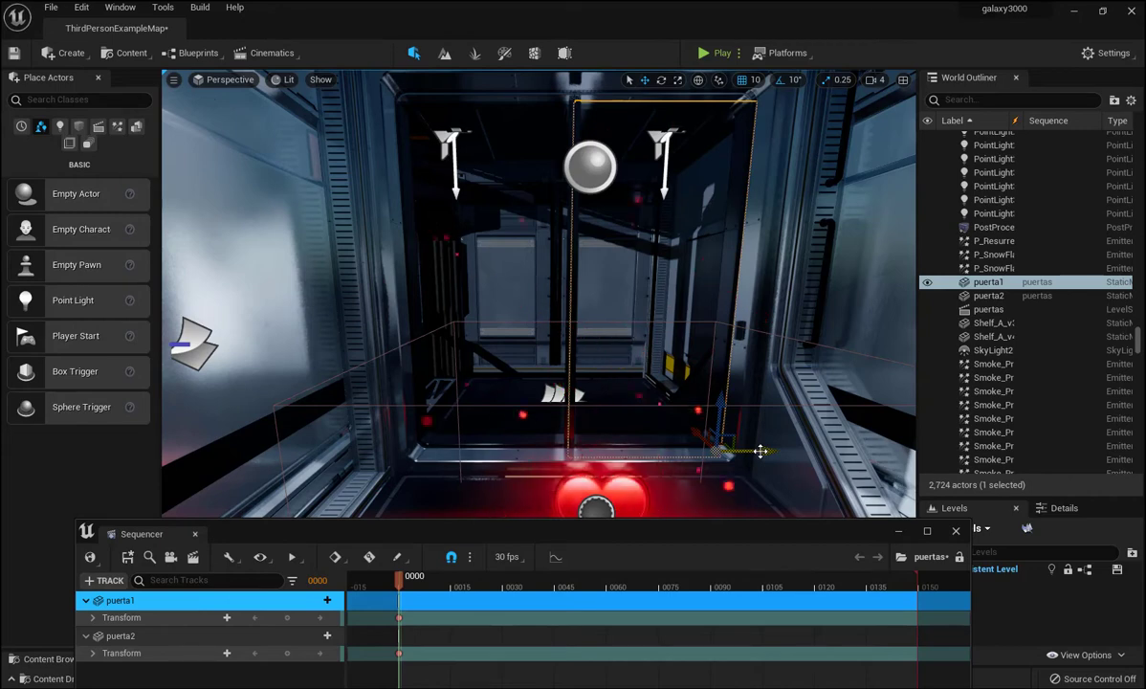
{"action": "left_click_drag", "start_coordinate": [760, 451], "coordinate": [865, 466]}
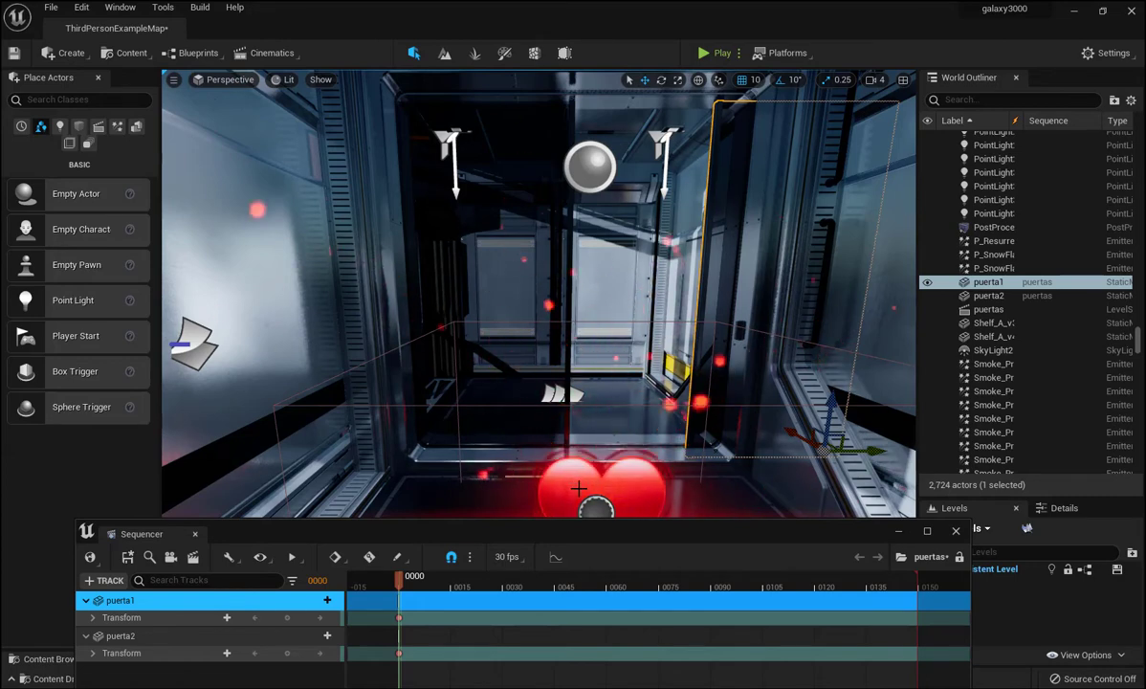
{"action": "key", "text": "ctrl+z"}
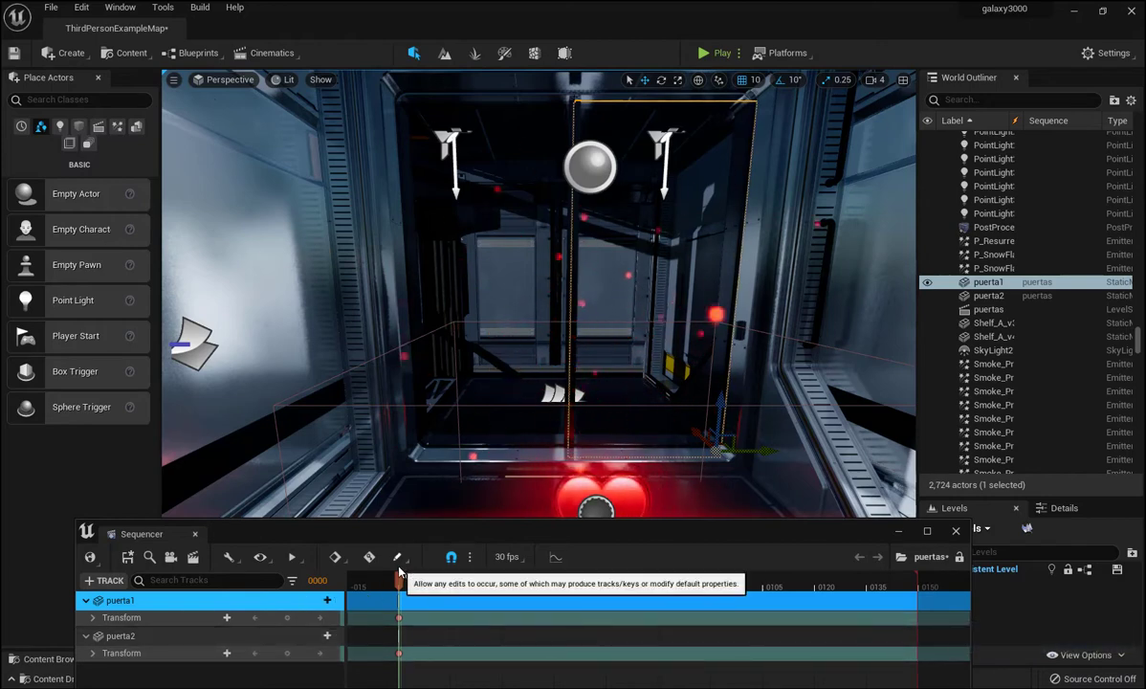
{"action": "left_click_drag", "start_coordinate": [398, 585], "coordinate": [397, 585]}
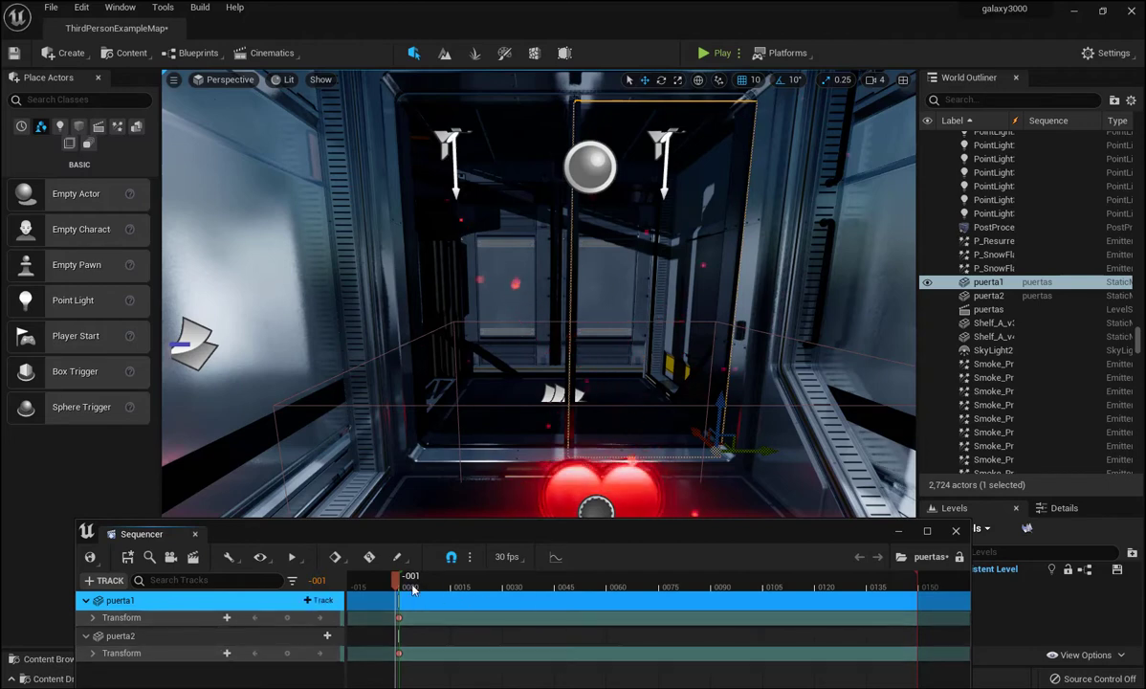
- Move the Sequencer playhead forward to frame 0045
{"action": "mouse_move", "coordinate": [416, 588]}
{"action": "left_mouse_down"}
{"action": "mouse_move", "coordinate": [612, 623]}
{"action": "mouse_move", "coordinate": [558, 624]}
{"action": "left_mouse_up"}
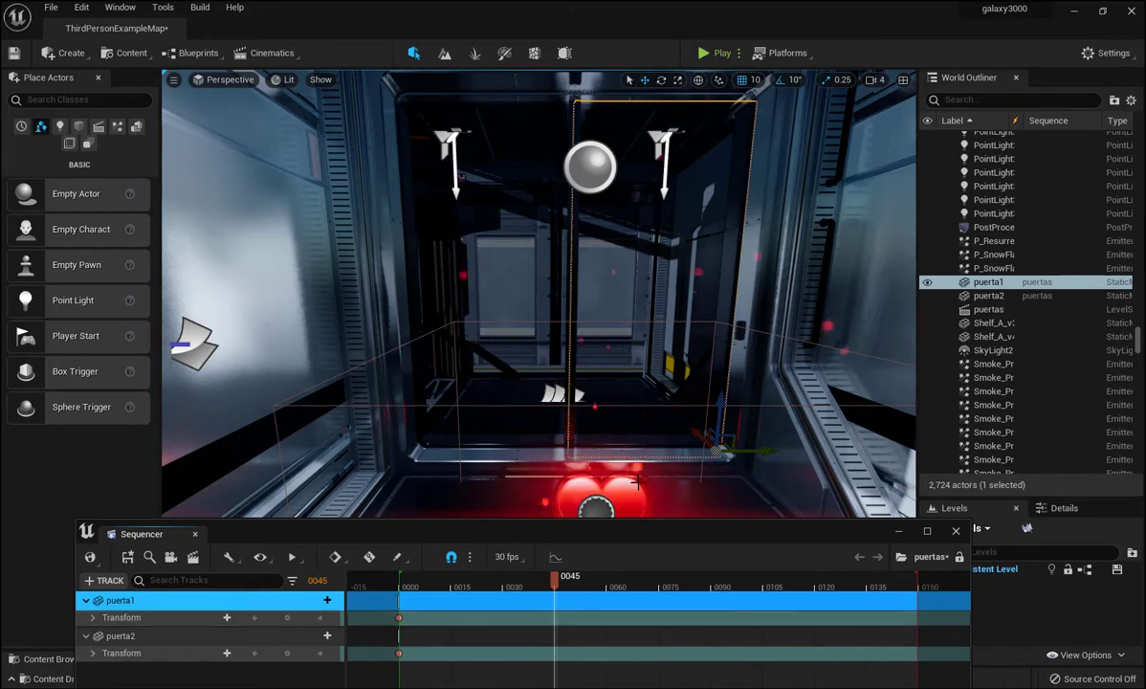
- Slide puerta1 right and puerta2 left to open, keying both at frame 0045
{"action": "mouse_move", "coordinate": [760, 450]}
{"action": "left_mouse_down"}
{"action": "mouse_move", "coordinate": [890, 471]}
{"action": "mouse_move", "coordinate": [878, 472]}
{"action": "left_mouse_up"}
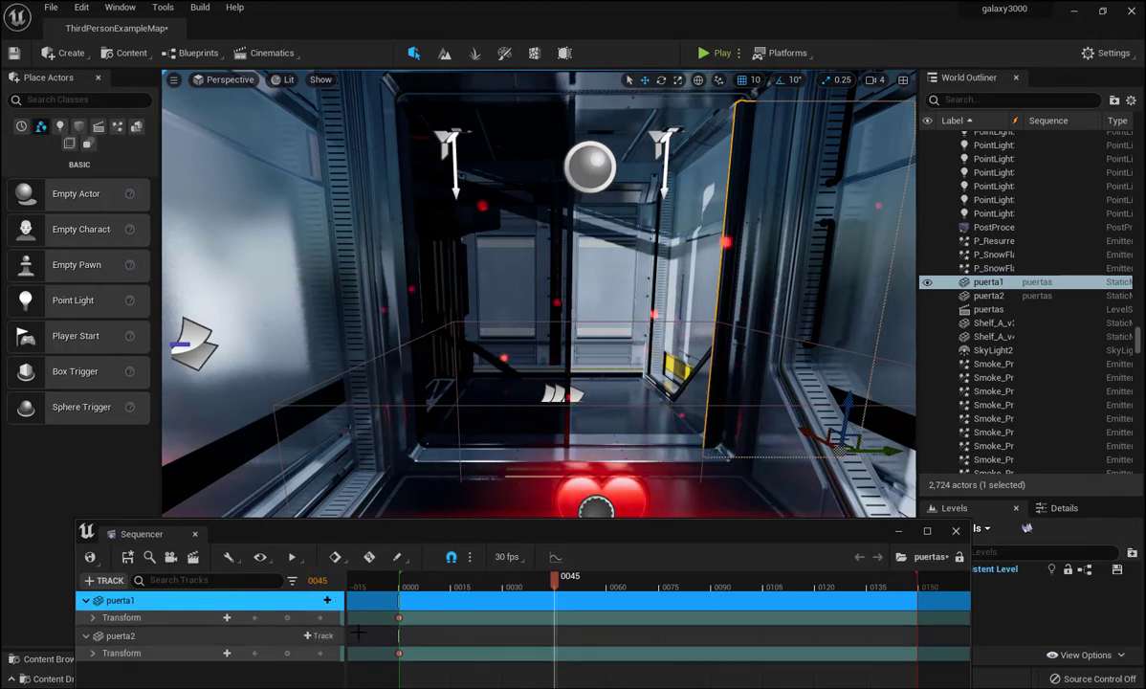
{"action": "left_click", "coordinate": [288, 618]}
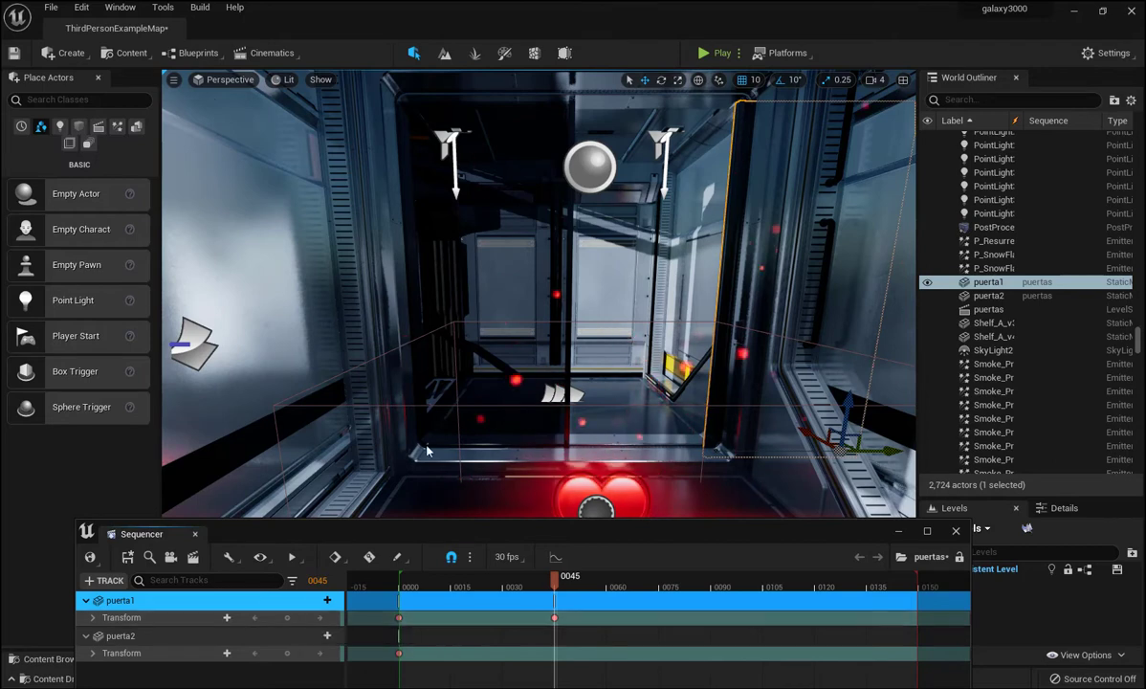
{"action": "left_click", "coordinate": [120, 635]}
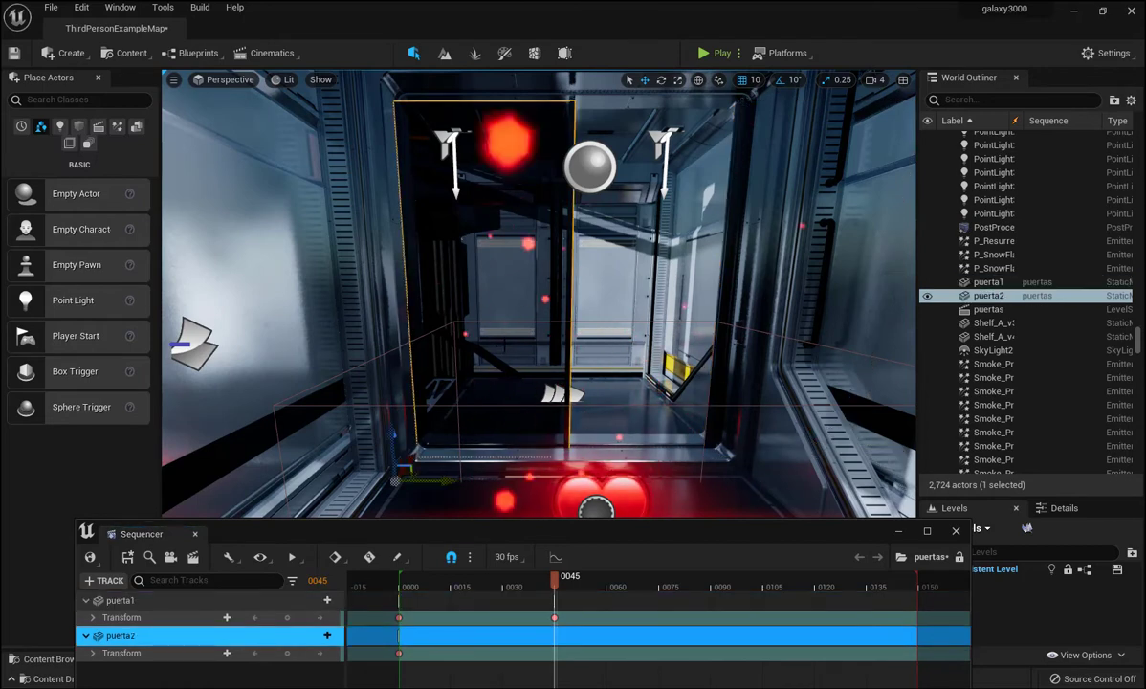
{"action": "left_click_drag", "start_coordinate": [446, 481], "coordinate": [307, 480]}
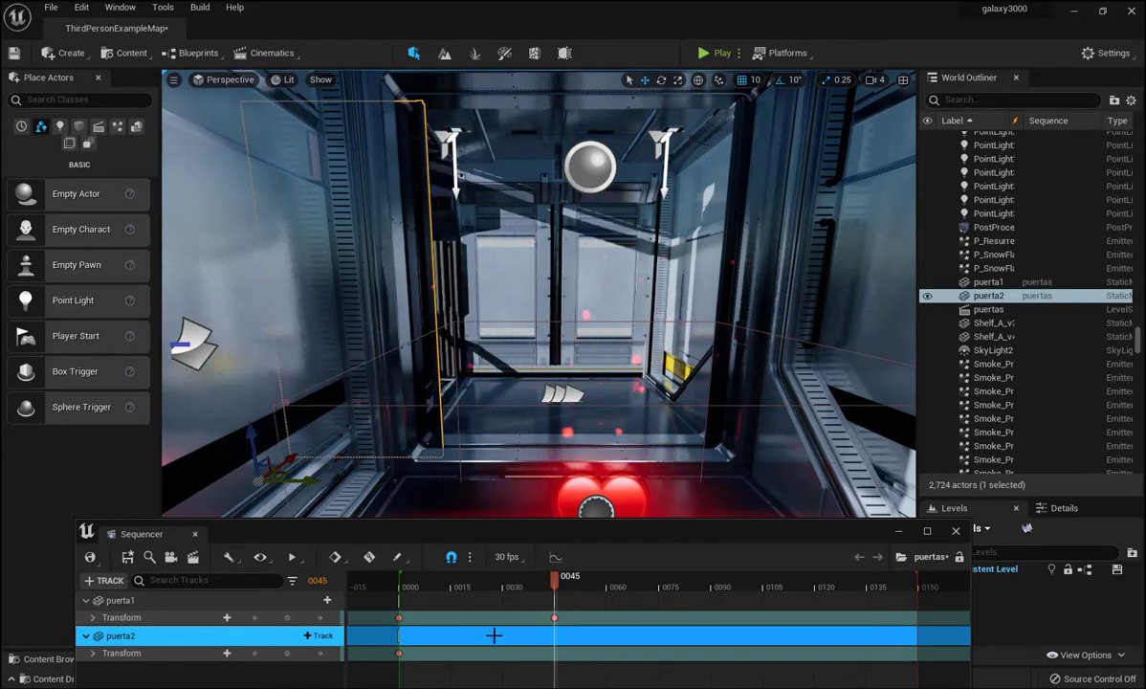
{"action": "left_click", "coordinate": [286, 654]}
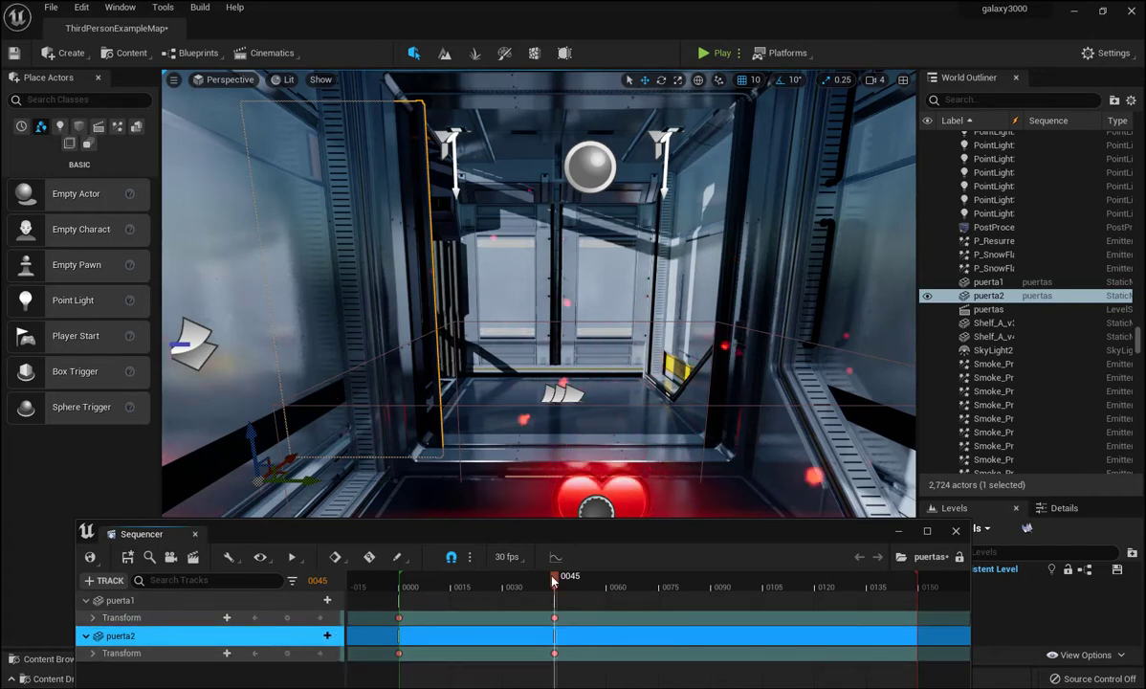
{"action": "mouse_move", "coordinate": [555, 580]}
{"action": "left_mouse_down"}
{"action": "mouse_move", "coordinate": [749, 583]}
{"action": "mouse_move", "coordinate": [765, 619]}
{"action": "left_mouse_up"}
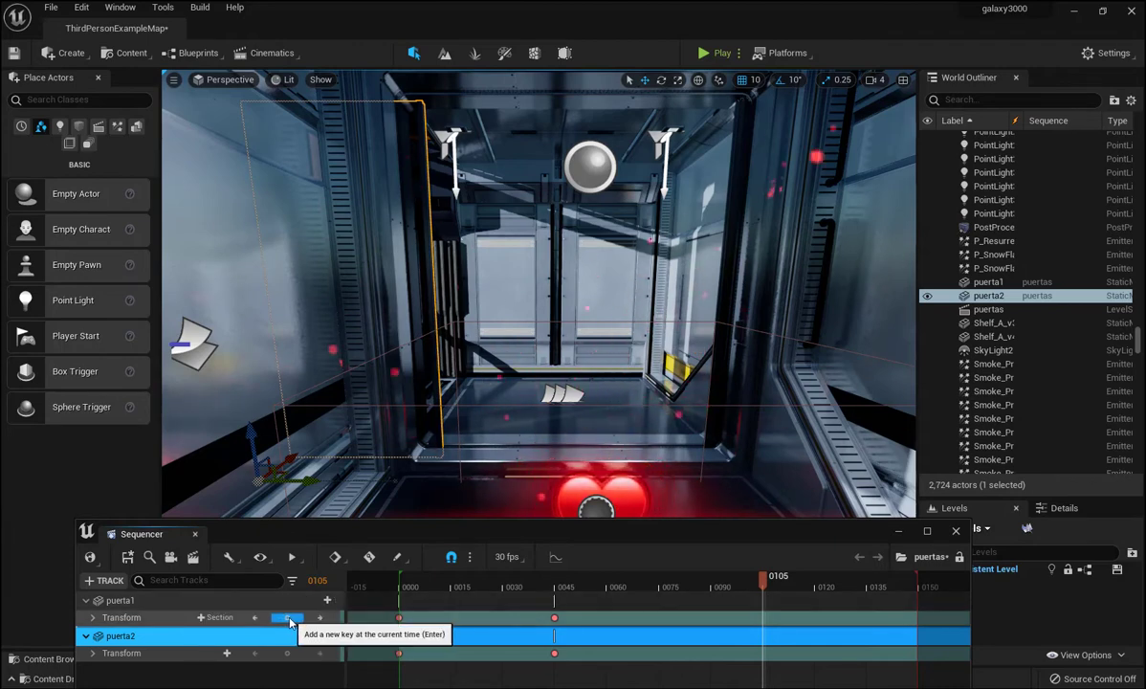
- Key both doors' Transform at frame 0105 to hold them open
{"action": "left_click", "coordinate": [287, 652]}
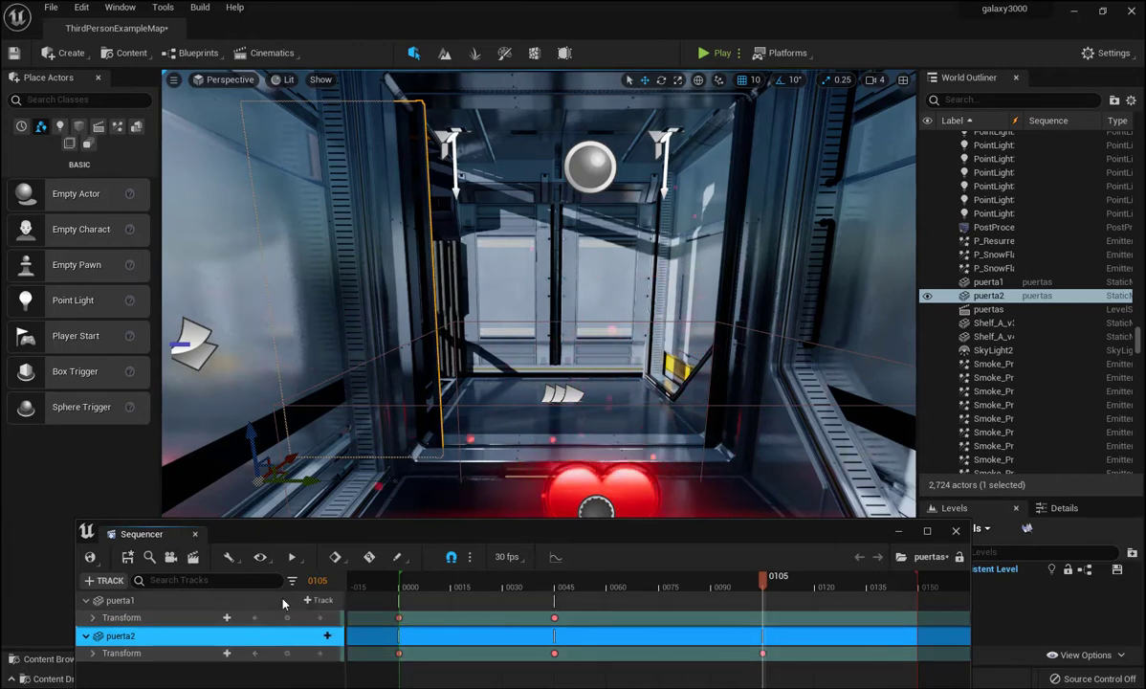
{"action": "left_click", "coordinate": [286, 600]}
{"action": "left_click", "coordinate": [286, 617]}
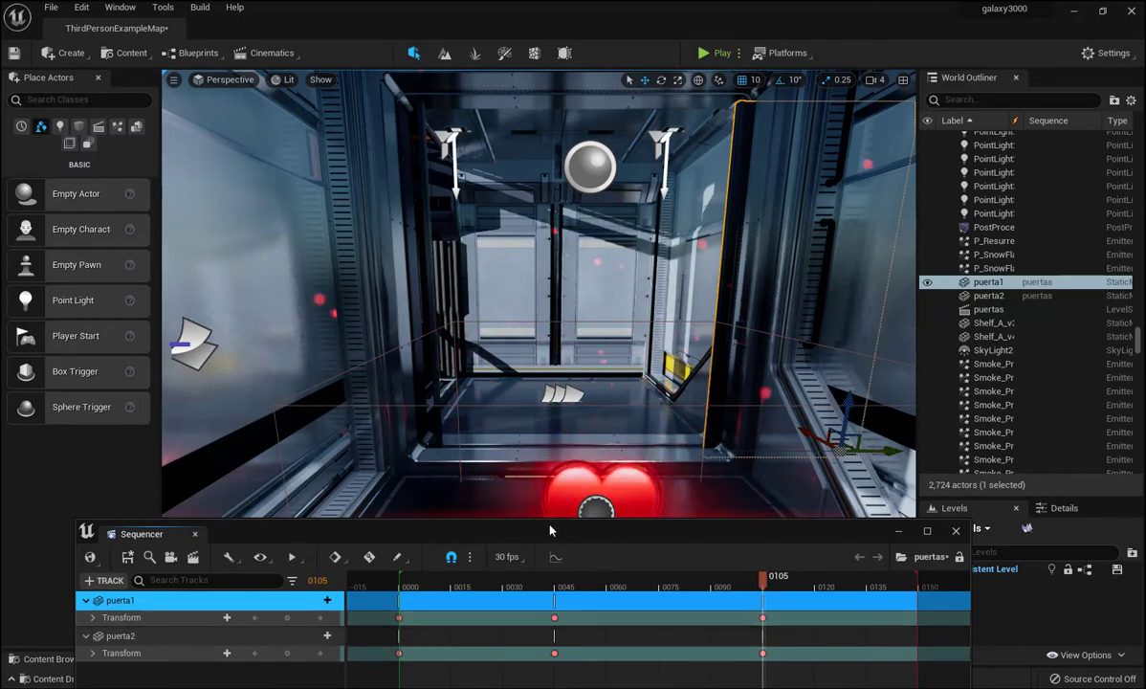
{"action": "left_click_drag", "start_coordinate": [547, 542], "coordinate": [547, 386]}
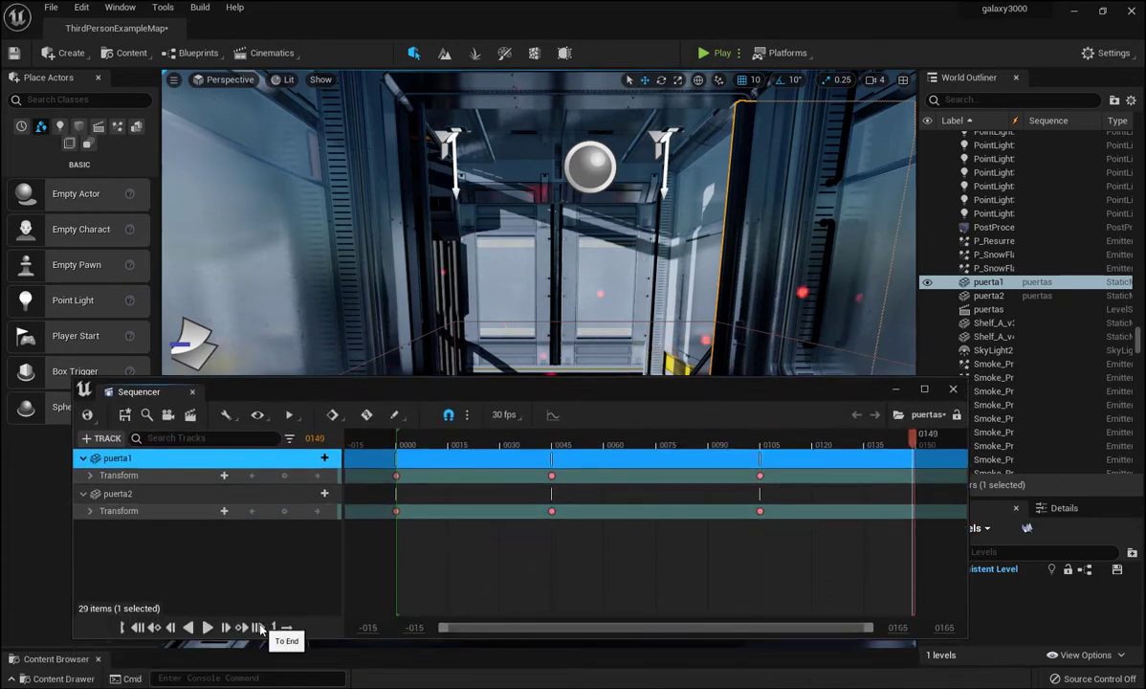
{"action": "left_click_drag", "start_coordinate": [587, 393], "coordinate": [576, 505]}
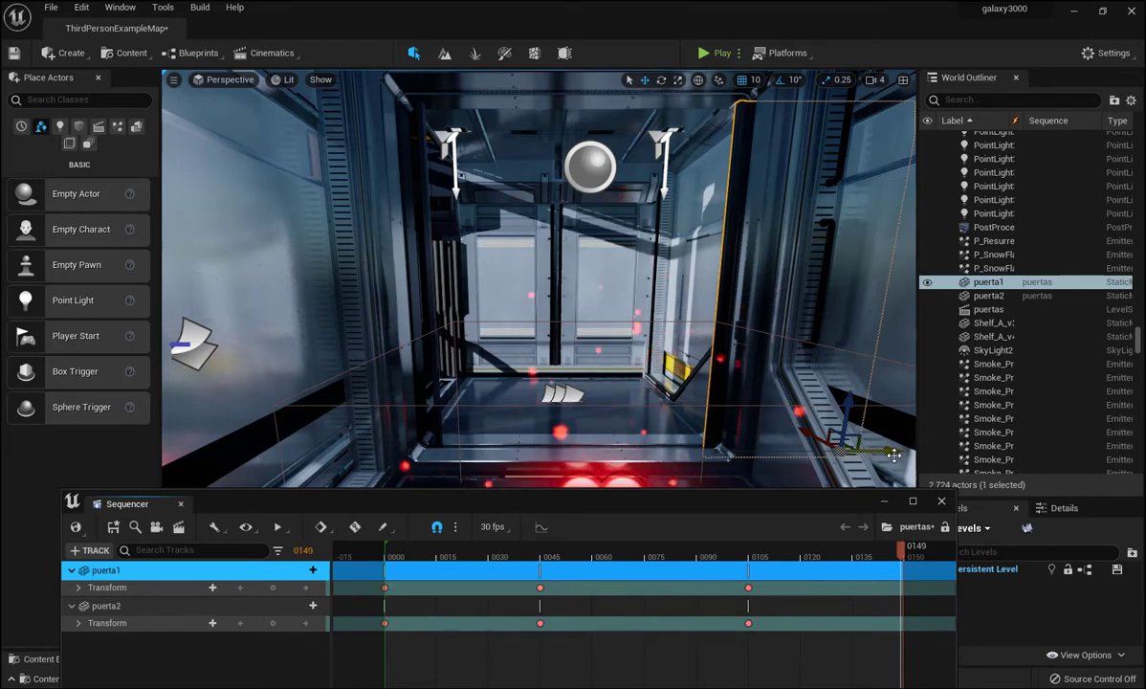
- Slide puerta1 back closed and key it at 0149, then slide puerta2 closed
{"action": "left_click_drag", "start_coordinate": [894, 457], "coordinate": [773, 460]}
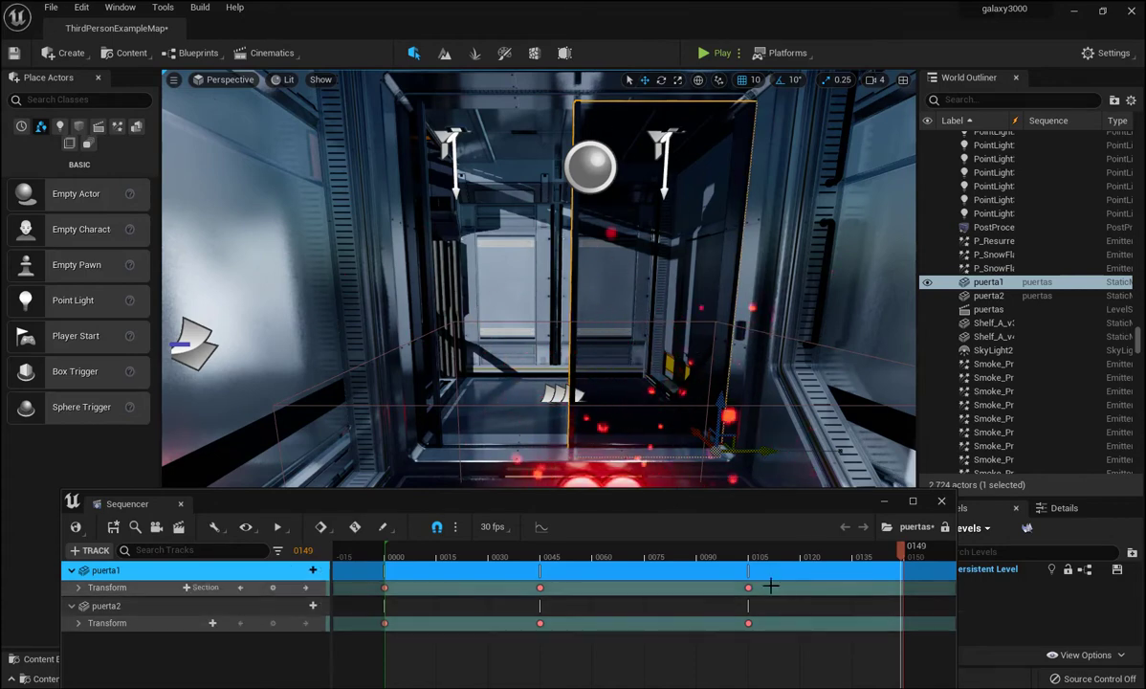
{"action": "left_click", "coordinate": [273, 587]}
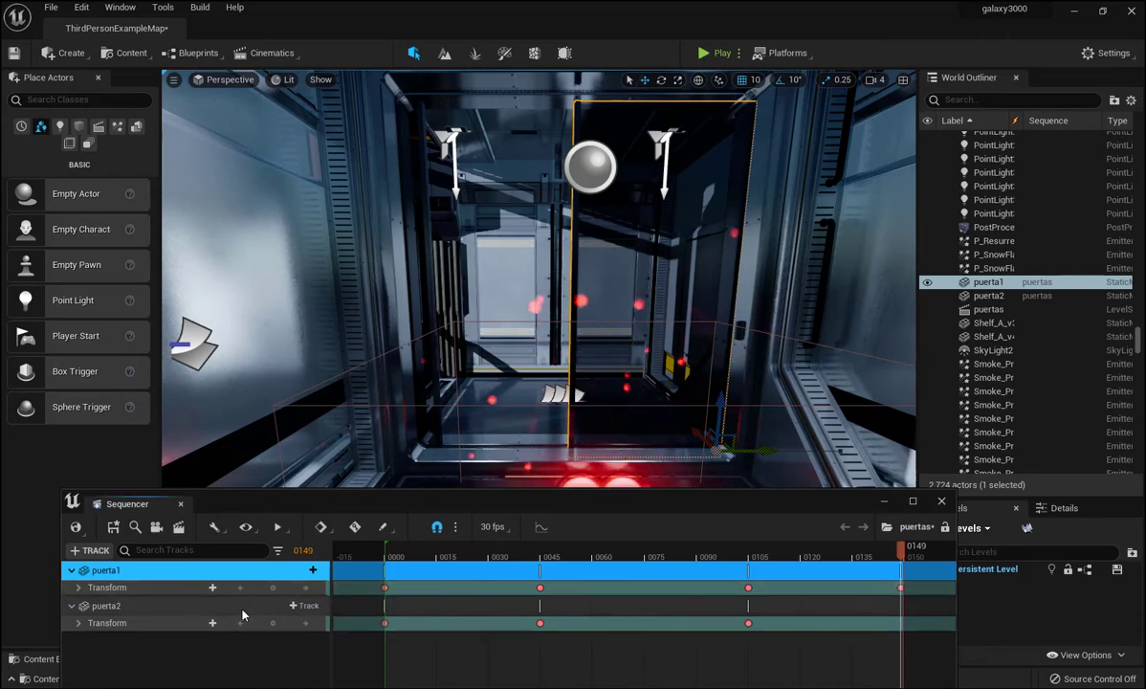
{"action": "left_click", "coordinate": [242, 606]}
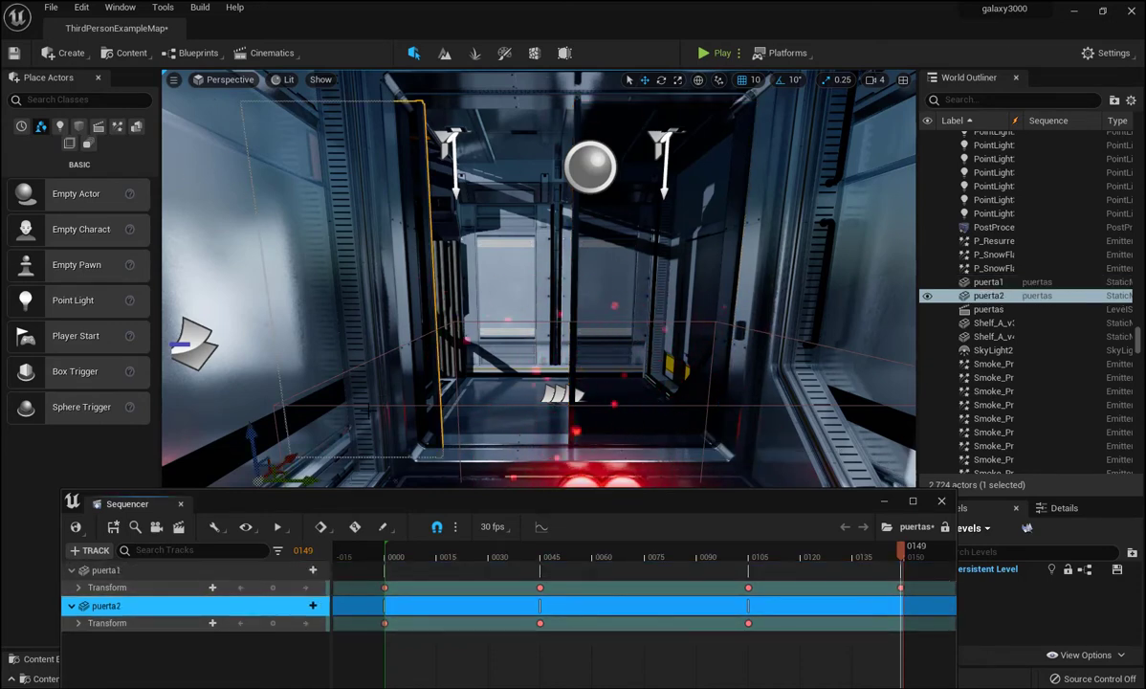
{"action": "mouse_move", "coordinate": [291, 474]}
{"action": "left_mouse_down"}
{"action": "mouse_move", "coordinate": [445, 480]}
{"action": "mouse_move", "coordinate": [434, 480]}
{"action": "left_mouse_up"}
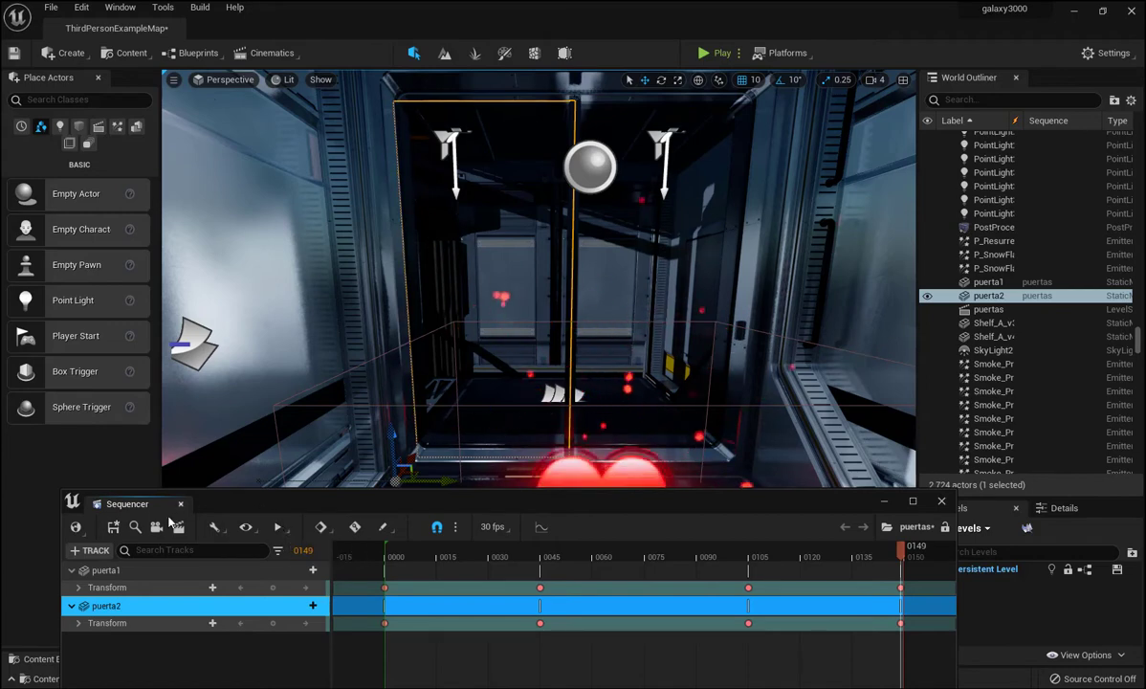
- Save the puertas sequence, preview the door animation from the start, then close Sequencer
{"action": "left_click", "coordinate": [113, 527]}
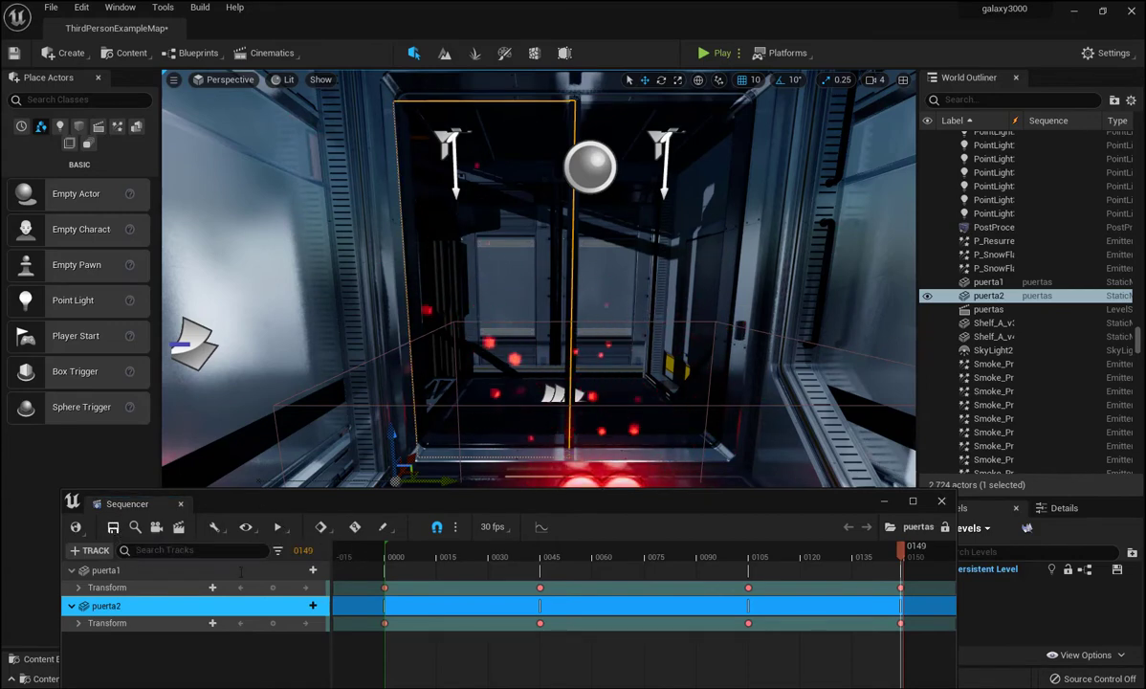
{"action": "left_click_drag", "start_coordinate": [303, 504], "coordinate": [304, 412]}
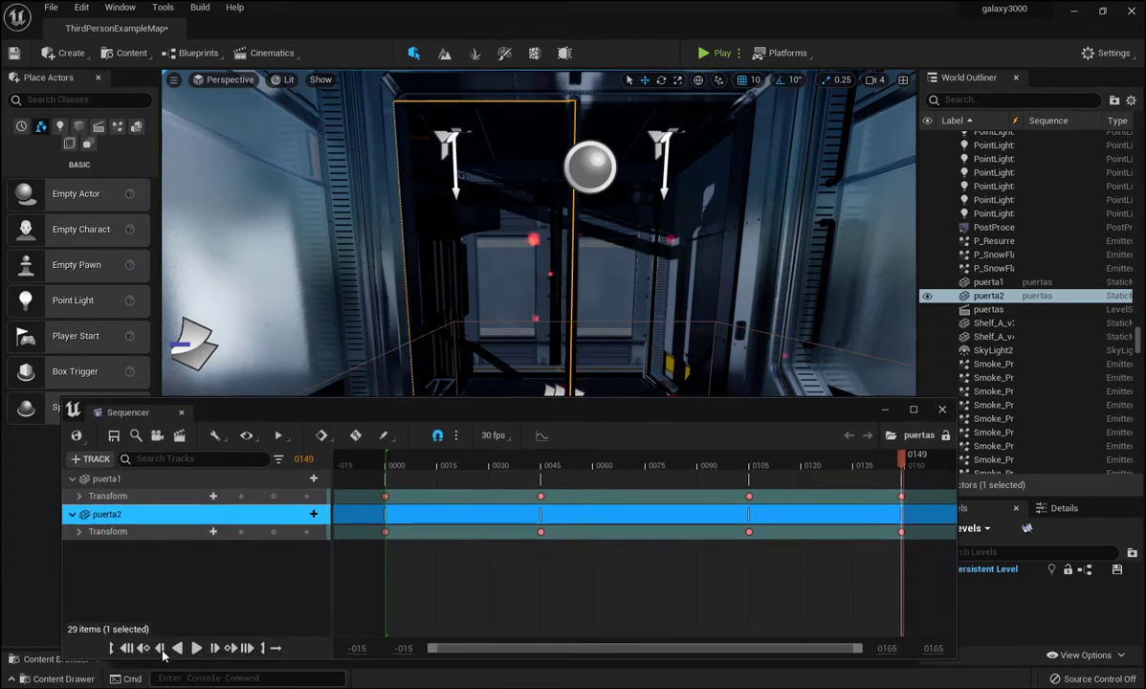
{"action": "left_click", "coordinate": [127, 649]}
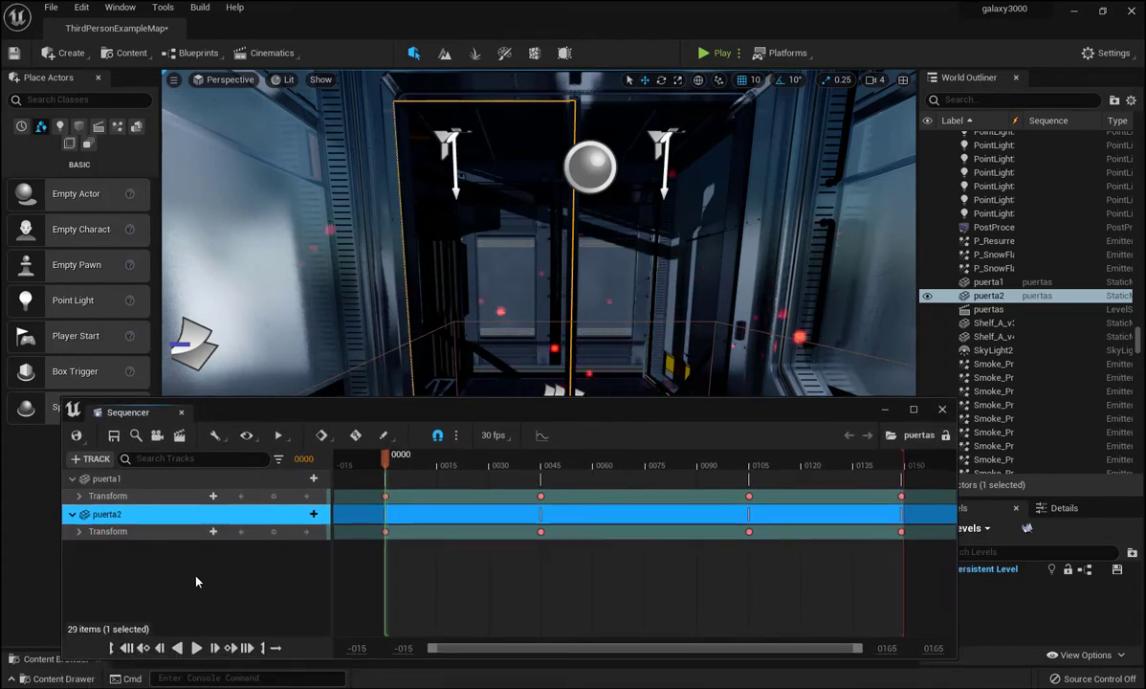
{"action": "left_click", "coordinate": [198, 648]}
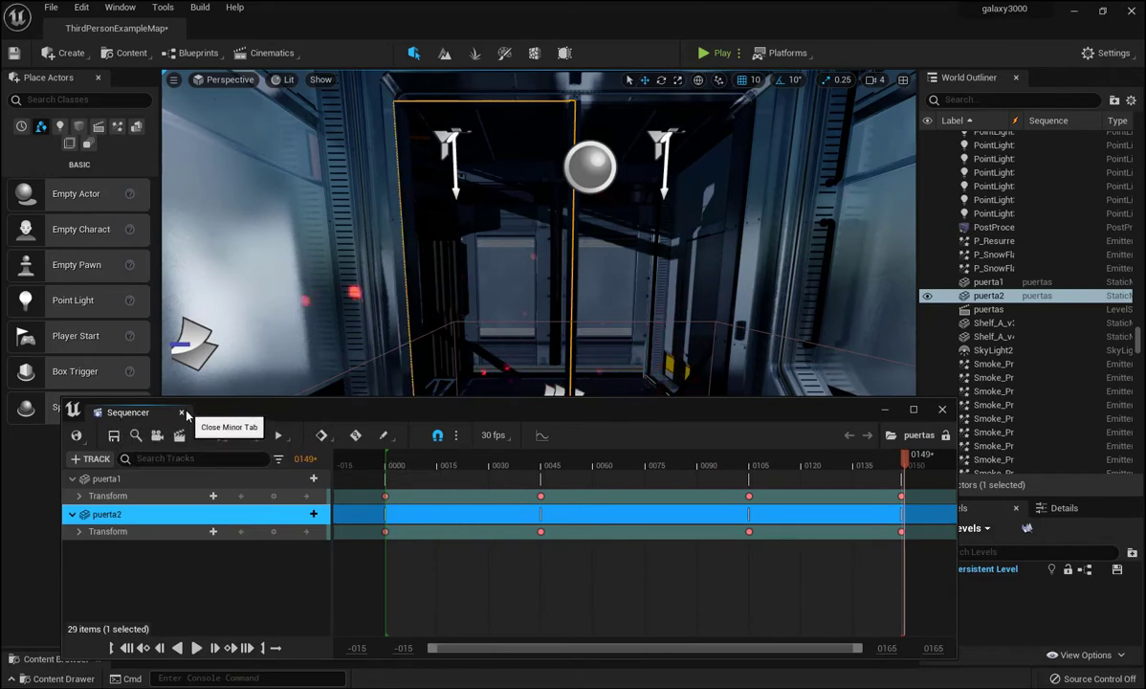
{"action": "left_click", "coordinate": [181, 414]}
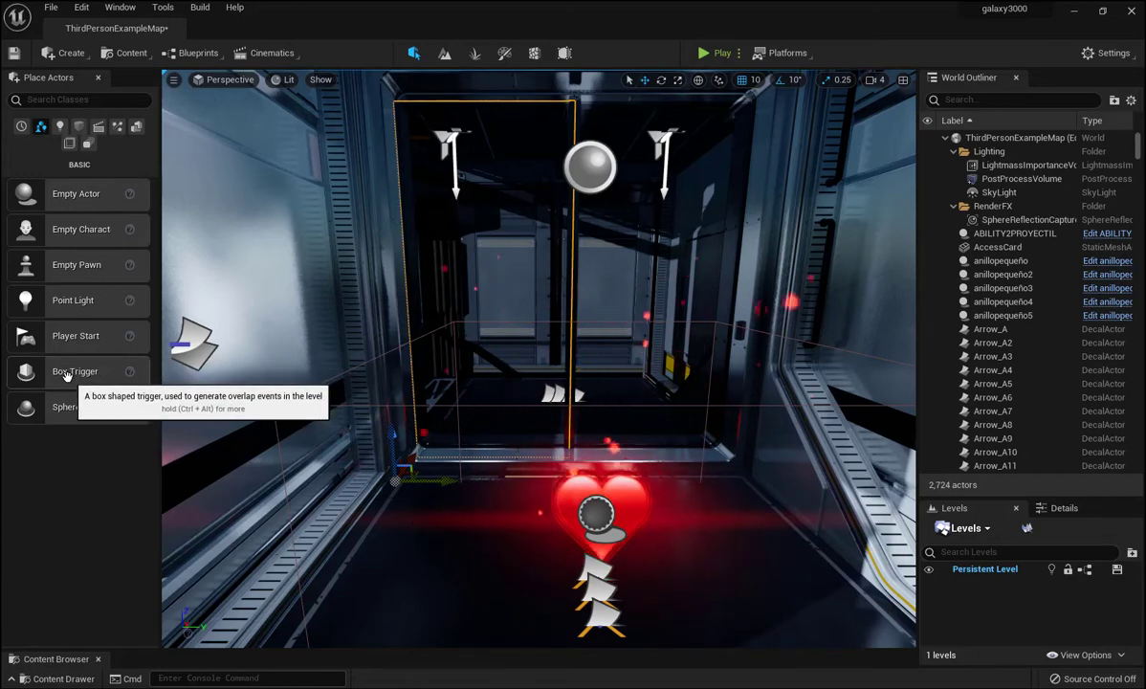
- Place a Box Trigger in the elevator and scale it wider and deeper
{"action": "mouse_move", "coordinate": [62, 365]}
{"action": "left_mouse_down"}
{"action": "mouse_move", "coordinate": [553, 486]}
{"action": "mouse_move", "coordinate": [554, 475]}
{"action": "left_mouse_up"}
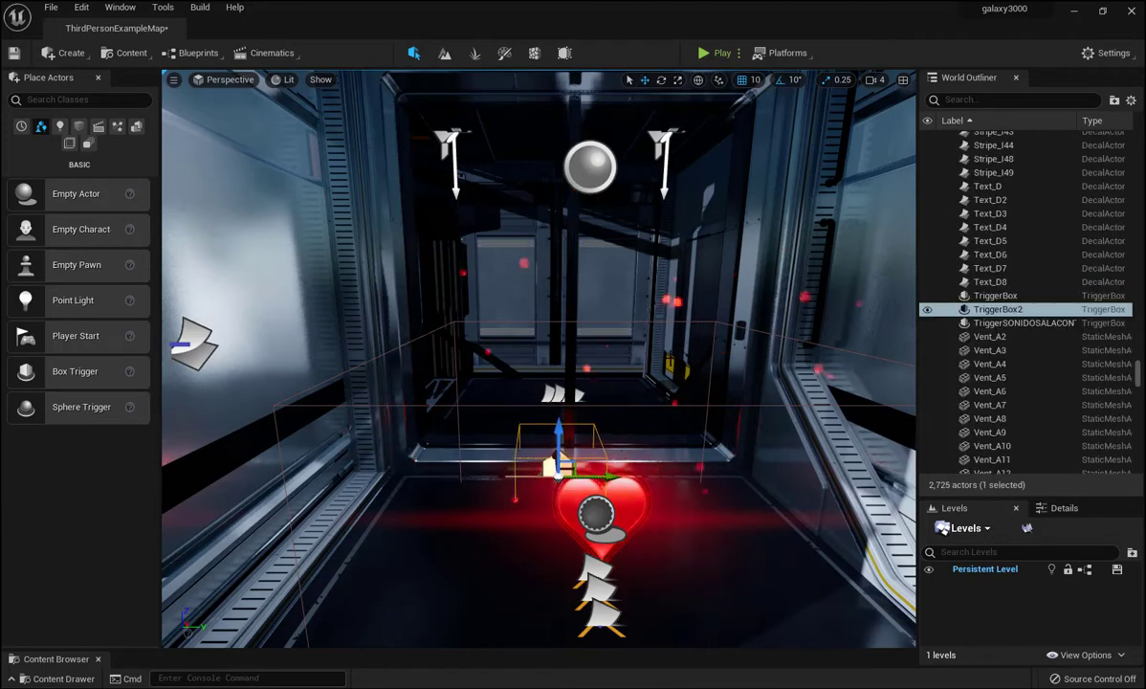
{"action": "left_click", "coordinate": [678, 82]}
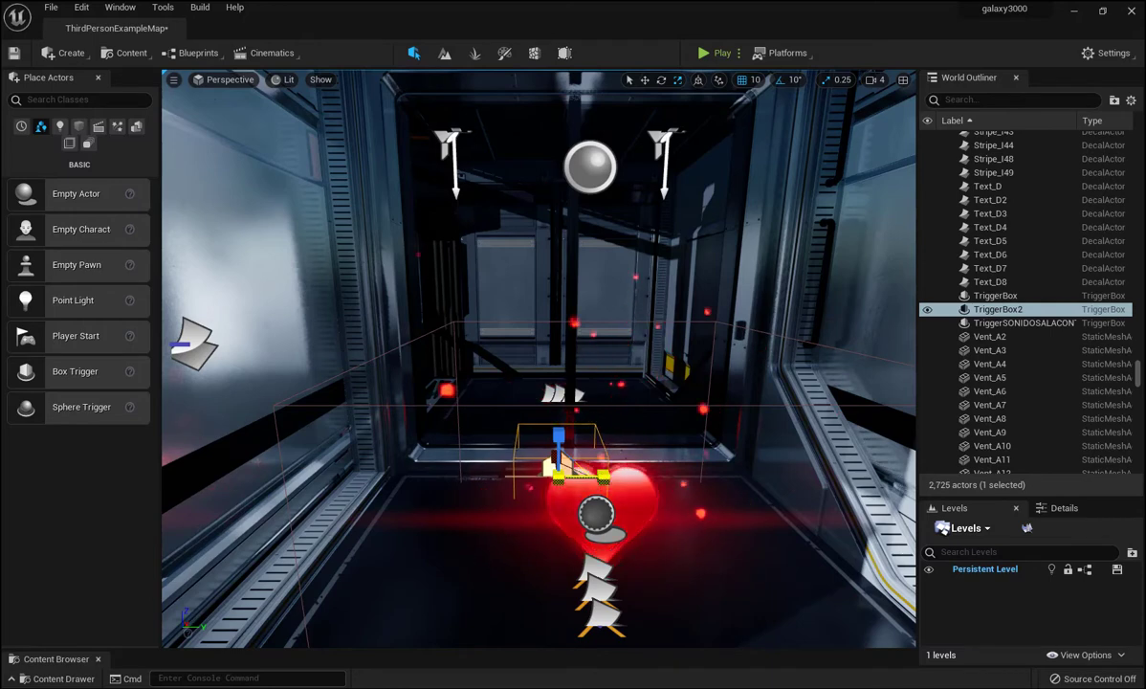
{"action": "left_click_drag", "start_coordinate": [602, 475], "coordinate": [722, 476]}
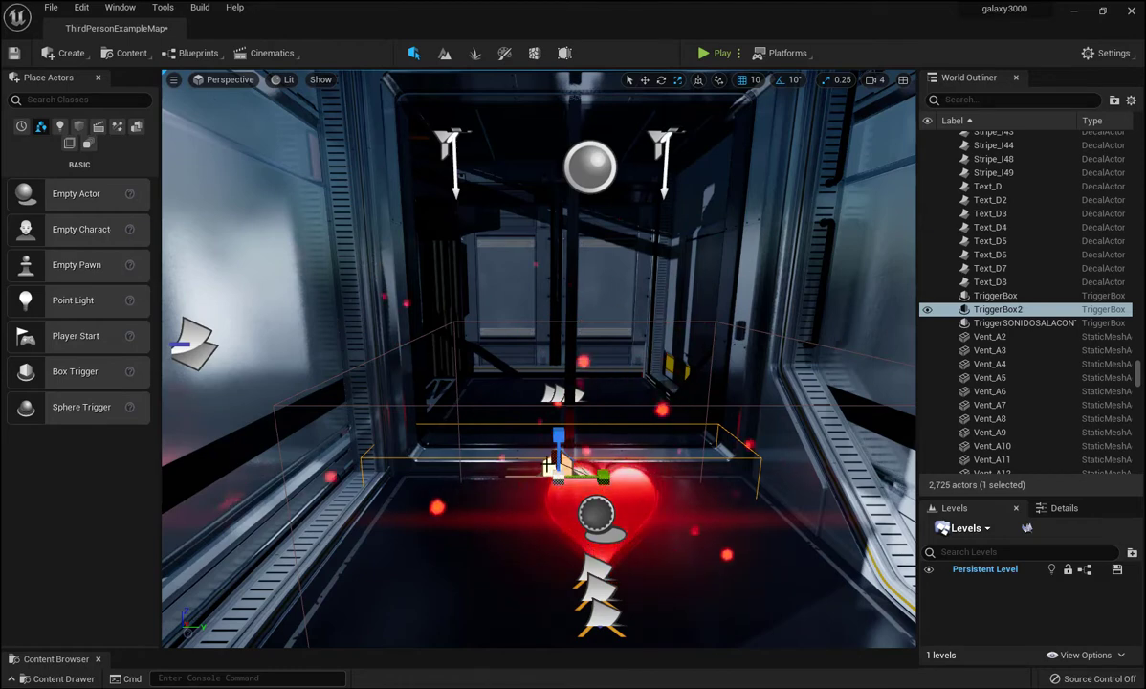
{"action": "mouse_move", "coordinate": [558, 470]}
{"action": "left_mouse_down"}
{"action": "mouse_move", "coordinate": [584, 488]}
{"action": "mouse_move", "coordinate": [573, 478]}
{"action": "left_mouse_up"}
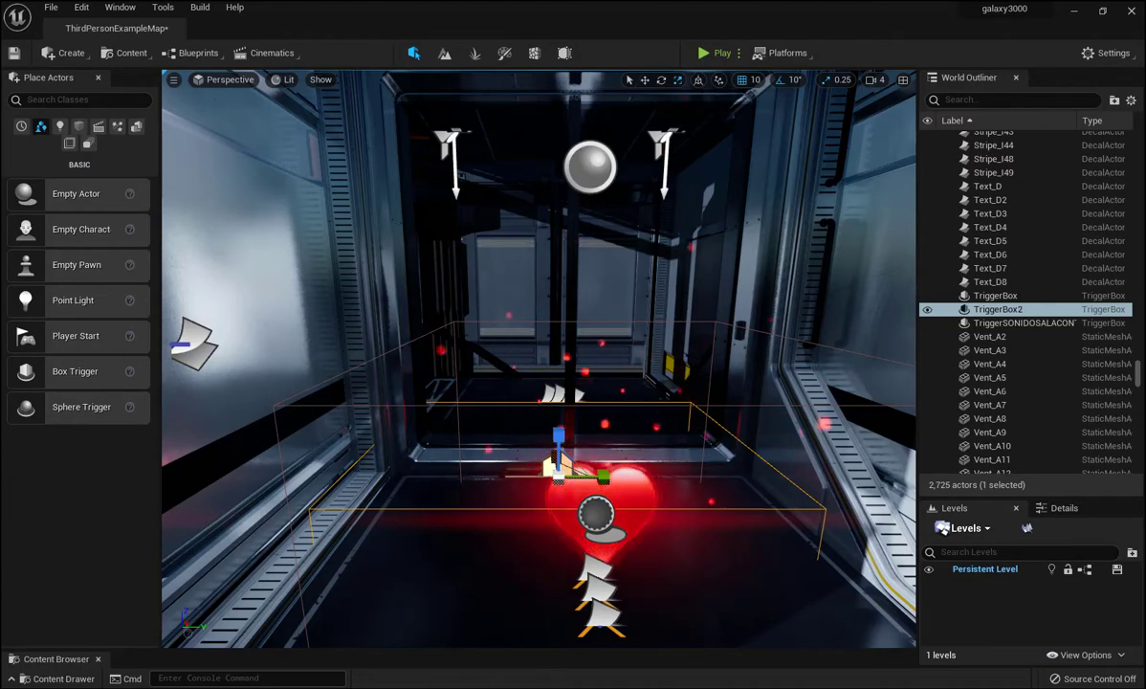
{"action": "mouse_move", "coordinate": [574, 478]}
{"action": "right_mouse_down"}
{"action": "mouse_move", "coordinate": [573, 440]}
{"action": "mouse_move", "coordinate": [631, 440]}
{"action": "mouse_move", "coordinate": [574, 459]}
{"action": "mouse_move", "coordinate": [545, 445]}
{"action": "right_mouse_up"}
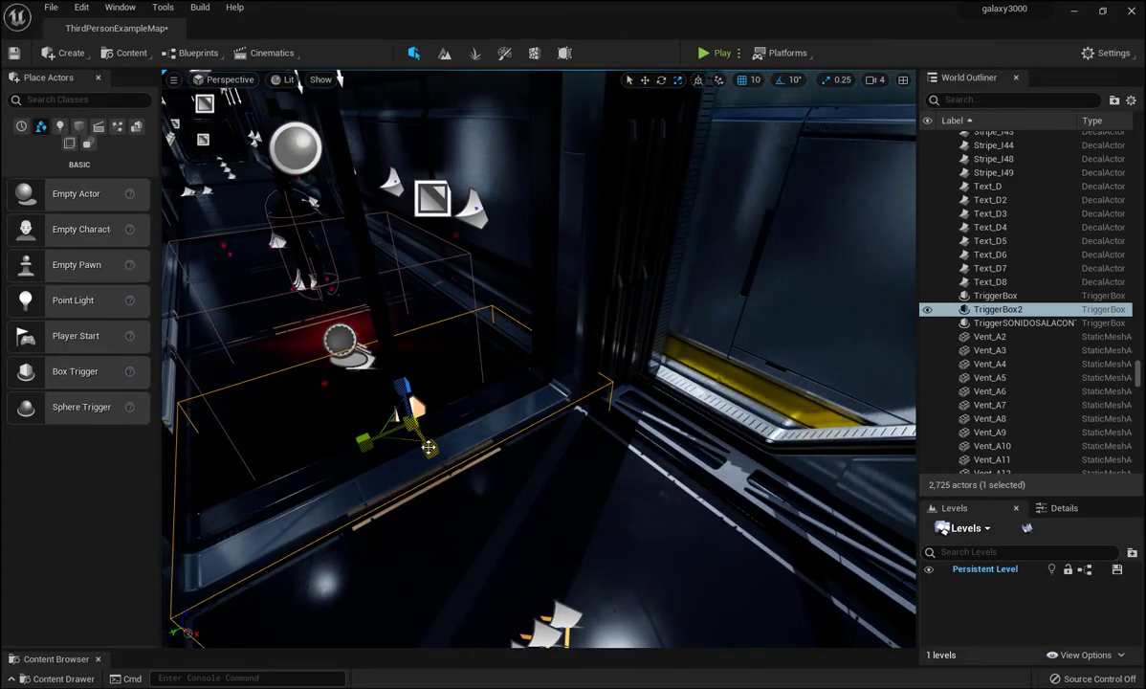
{"action": "left_click_drag", "start_coordinate": [428, 447], "coordinate": [446, 456]}
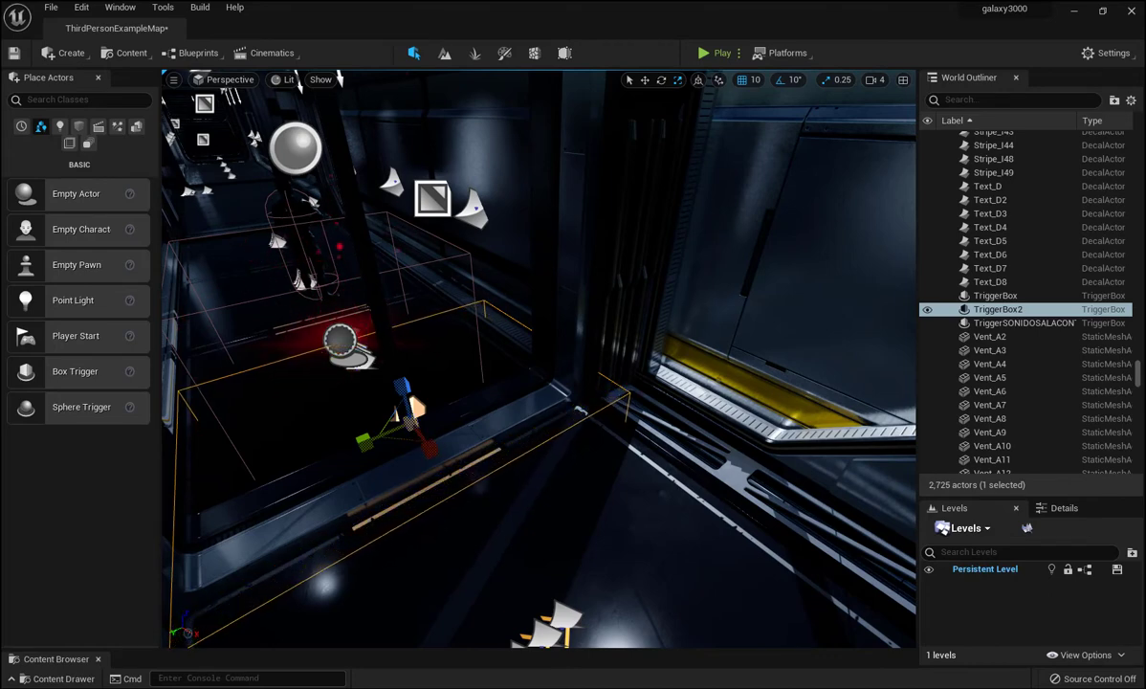
- Slide TriggerBox2 along the ledge and stretch it along its length in local space
{"action": "left_click", "coordinate": [645, 80]}
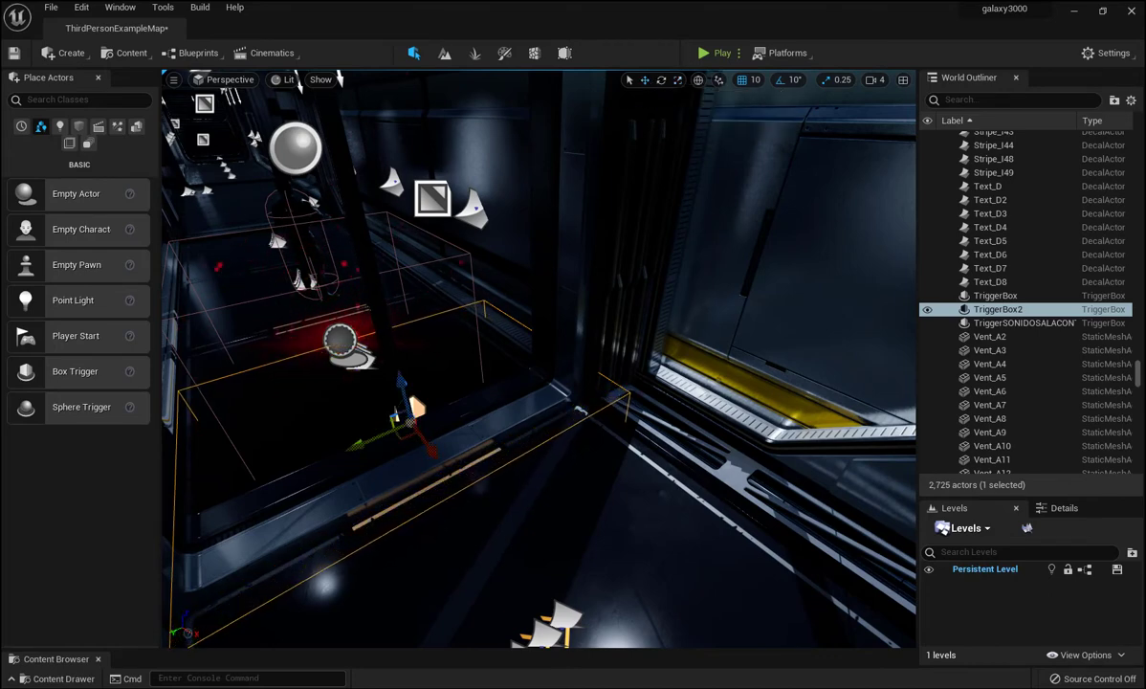
{"action": "left_click_drag", "start_coordinate": [426, 448], "coordinate": [437, 492]}
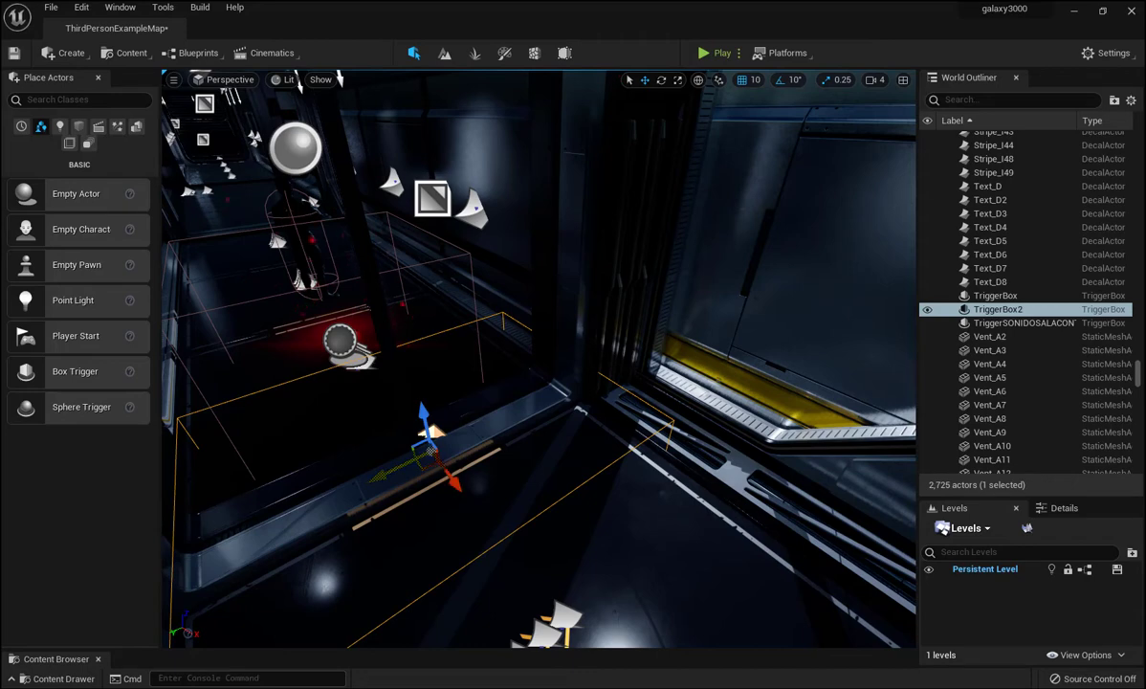
{"action": "left_click", "coordinate": [697, 79]}
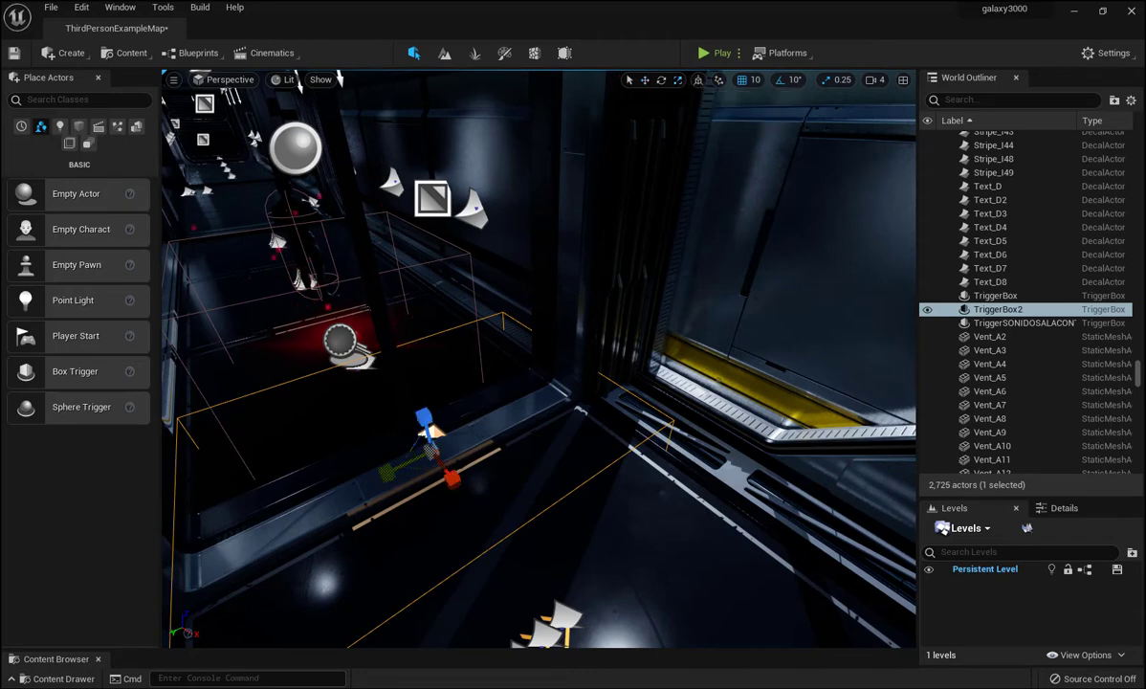
{"action": "left_click_drag", "start_coordinate": [452, 478], "coordinate": [483, 498]}
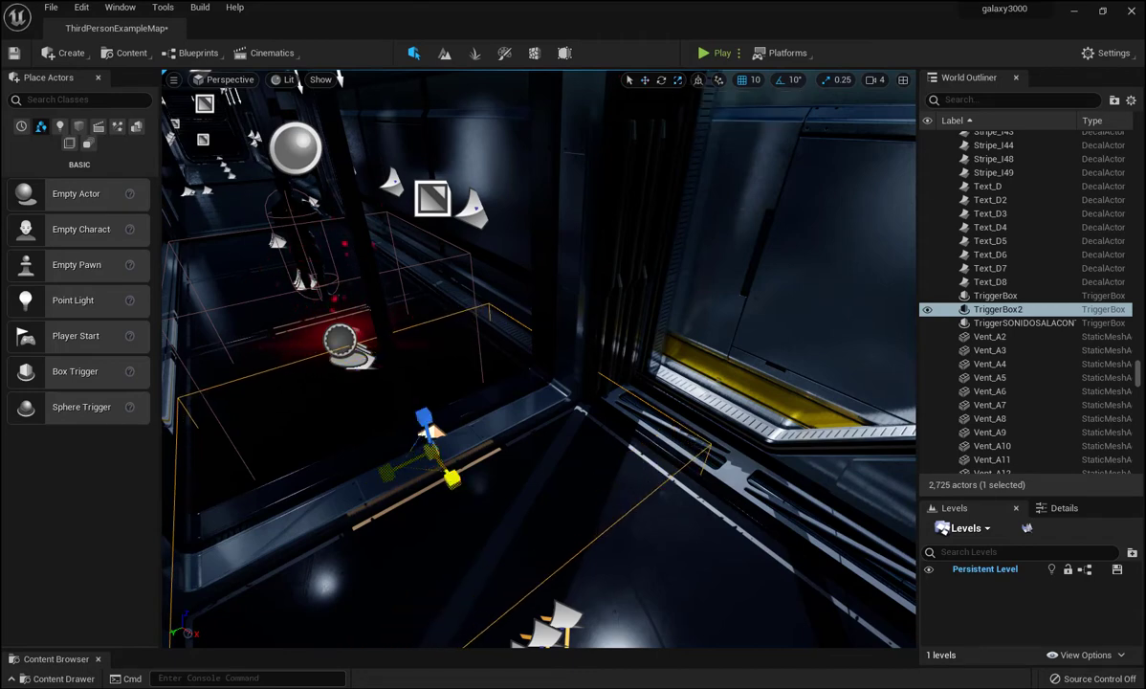
{"action": "mouse_move", "coordinate": [483, 497]}
{"action": "right_mouse_down"}
{"action": "mouse_move", "coordinate": [593, 554]}
{"action": "mouse_move", "coordinate": [631, 536]}
{"action": "right_mouse_up"}
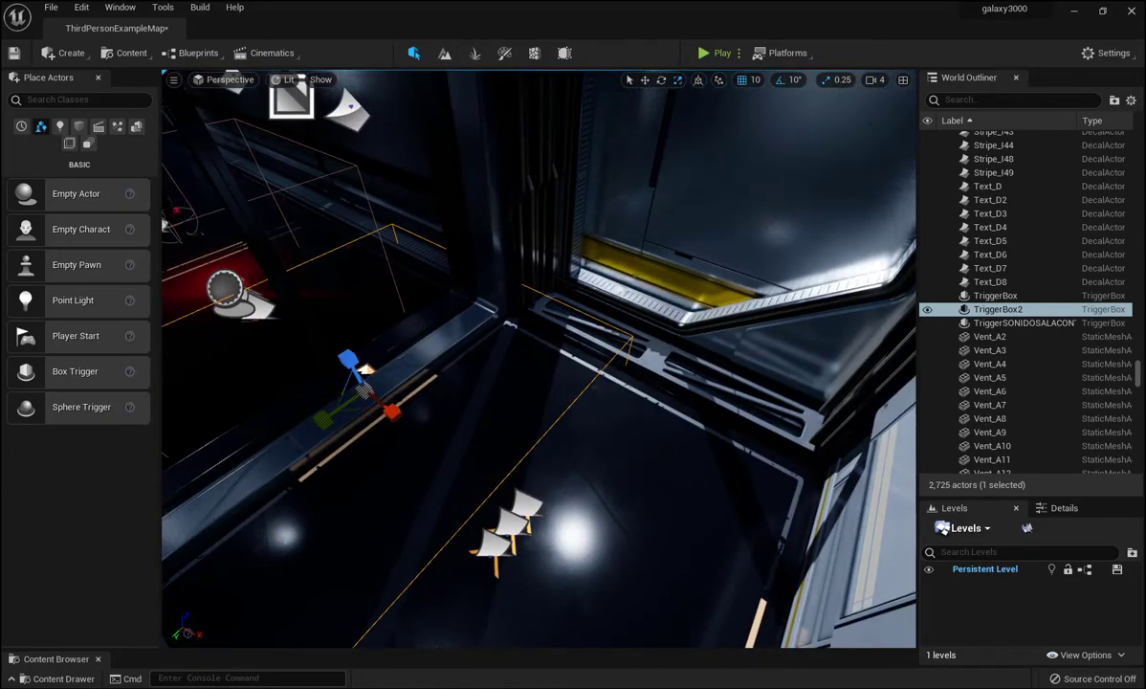
- Move TriggerBox2 up along the ledge and scale it taller toward the upper right
{"action": "left_click", "coordinate": [645, 81]}
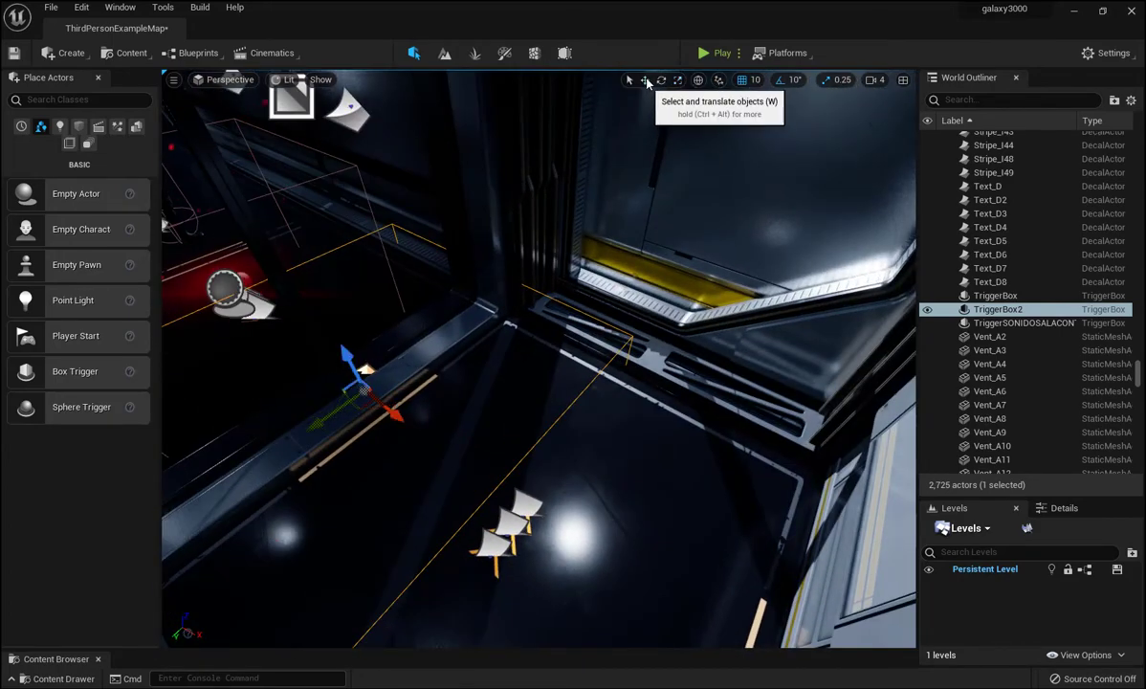
{"action": "left_click_drag", "start_coordinate": [363, 392], "coordinate": [390, 403]}
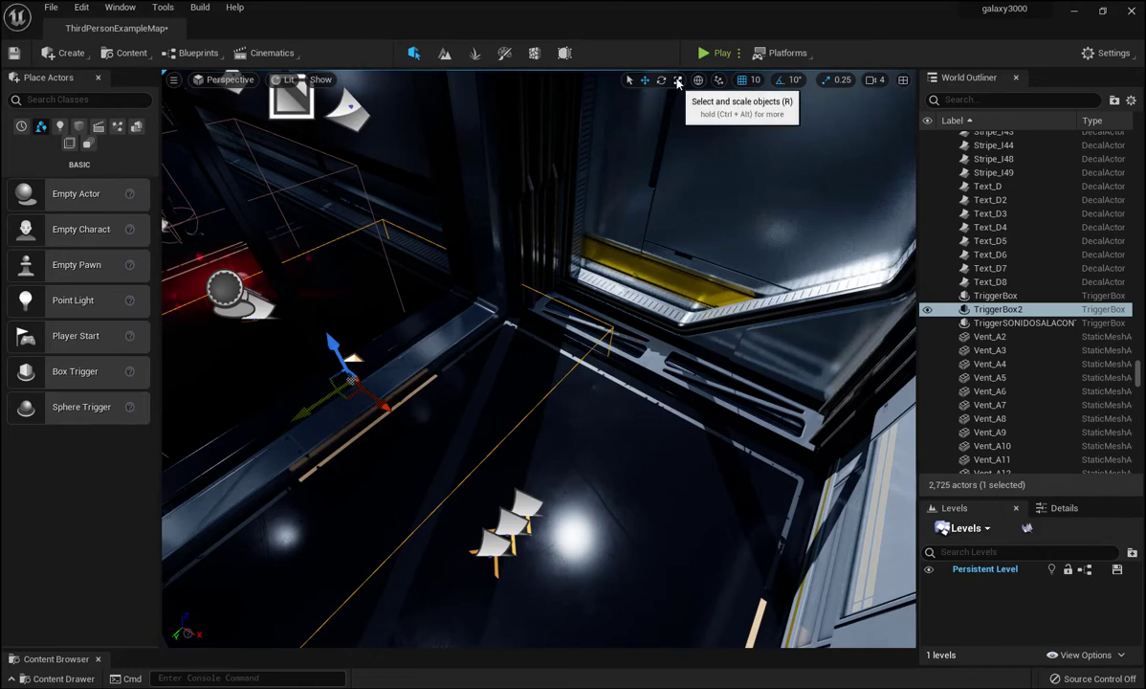
{"action": "left_click", "coordinate": [699, 81]}
{"action": "left_click_drag", "start_coordinate": [335, 346], "coordinate": [337, 315]}
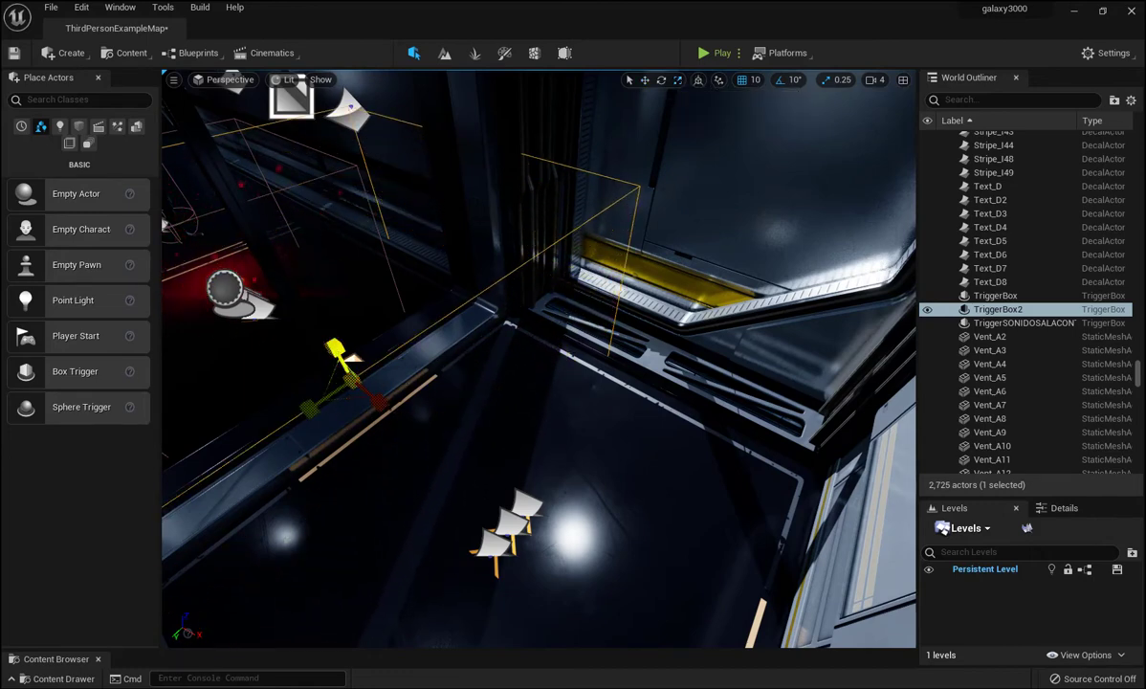
{"action": "left_click_drag", "start_coordinate": [336, 316], "coordinate": [344, 277]}
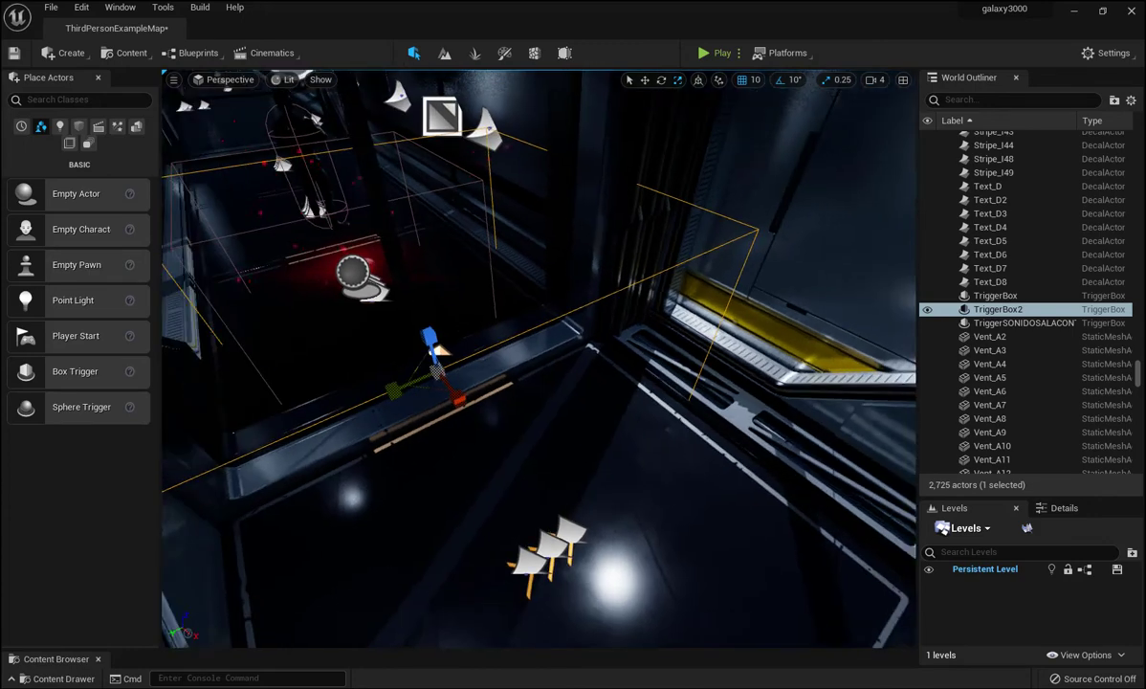
{"action": "right_click_drag", "start_coordinate": [345, 278], "coordinate": [287, 277]}
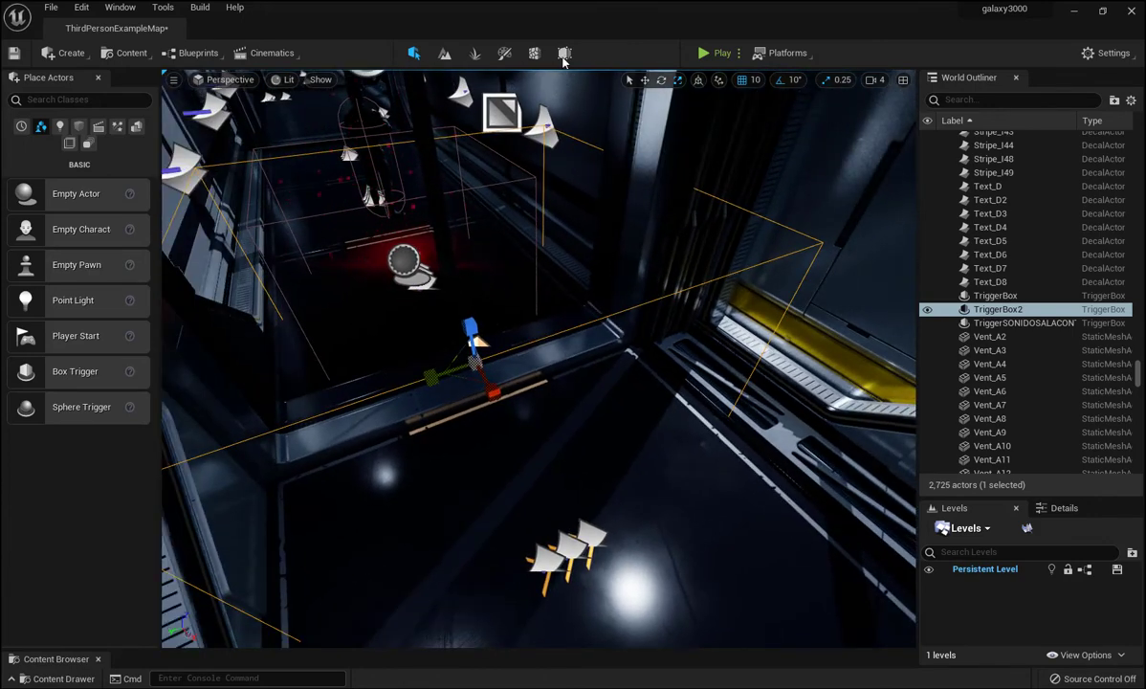
- Open the Level Blueprint and frame the TriggerSONIDOSALACONTROL and TriggerBox overlap events
{"action": "left_click", "coordinate": [214, 55]}
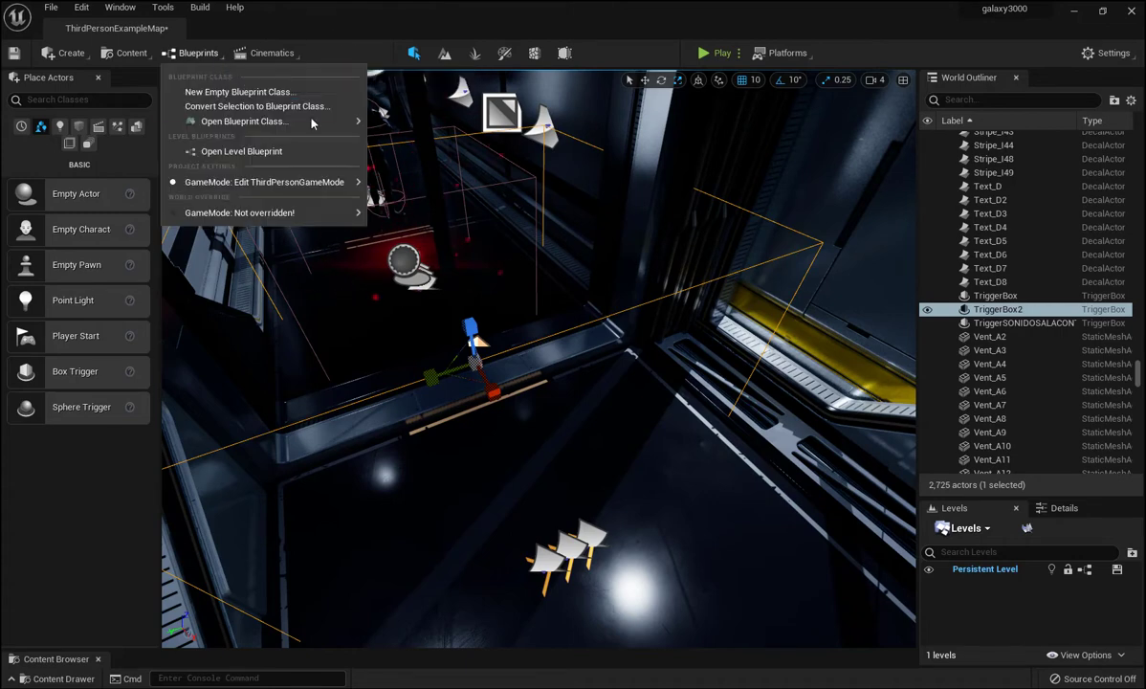
{"action": "left_click", "coordinate": [239, 152]}
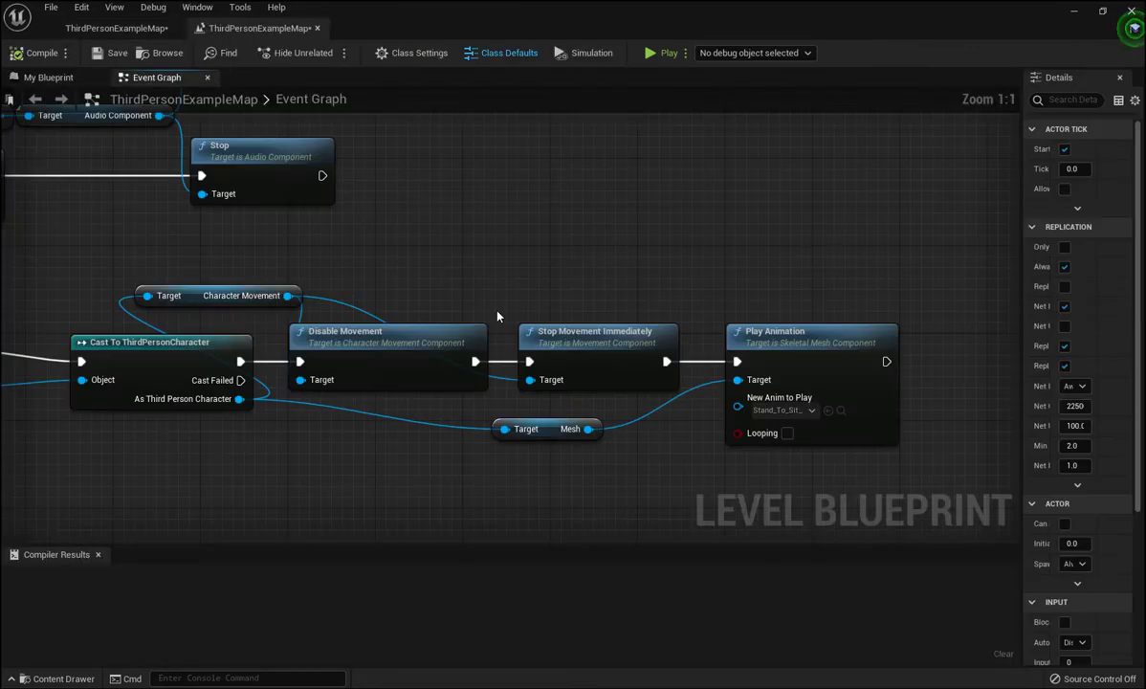
{"action": "scroll", "coordinate": [429, 435], "scroll_direction": "down", "scroll_amount": 2}
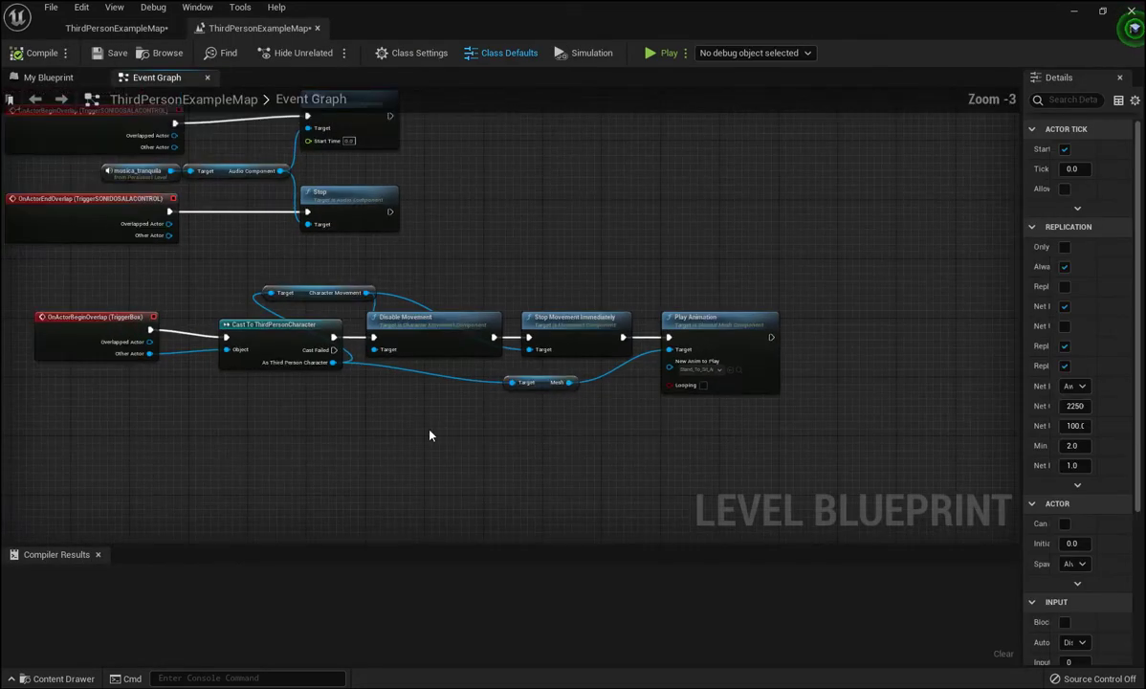
{"action": "scroll", "coordinate": [629, 456], "scroll_direction": "down", "scroll_amount": 2}
{"action": "scroll", "coordinate": [667, 468], "scroll_direction": "down", "scroll_amount": 2}
{"action": "scroll", "coordinate": [668, 440], "scroll_direction": "up", "scroll_amount": 1}
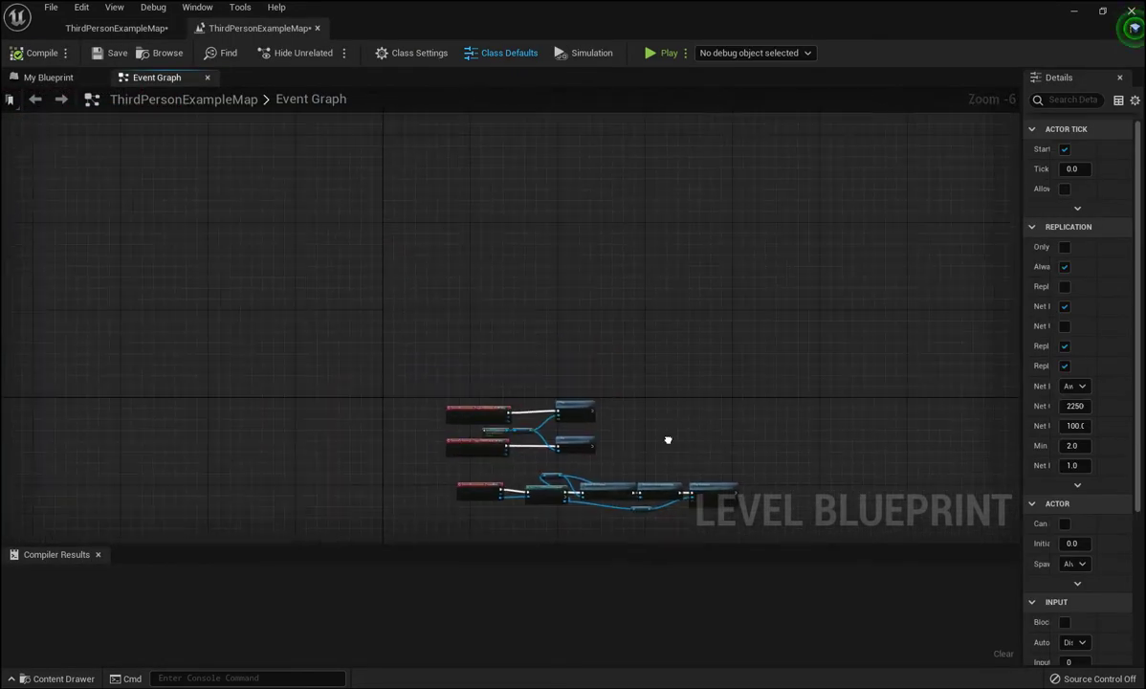
{"action": "scroll", "coordinate": [670, 437], "scroll_direction": "up", "scroll_amount": 1}
{"action": "scroll", "coordinate": [627, 426], "scroll_direction": "up", "scroll_amount": 1}
{"action": "mouse_move", "coordinate": [592, 415]}
{"action": "right_mouse_down"}
{"action": "mouse_move", "coordinate": [797, 357]}
{"action": "mouse_move", "coordinate": [828, 337]}
{"action": "right_mouse_up"}
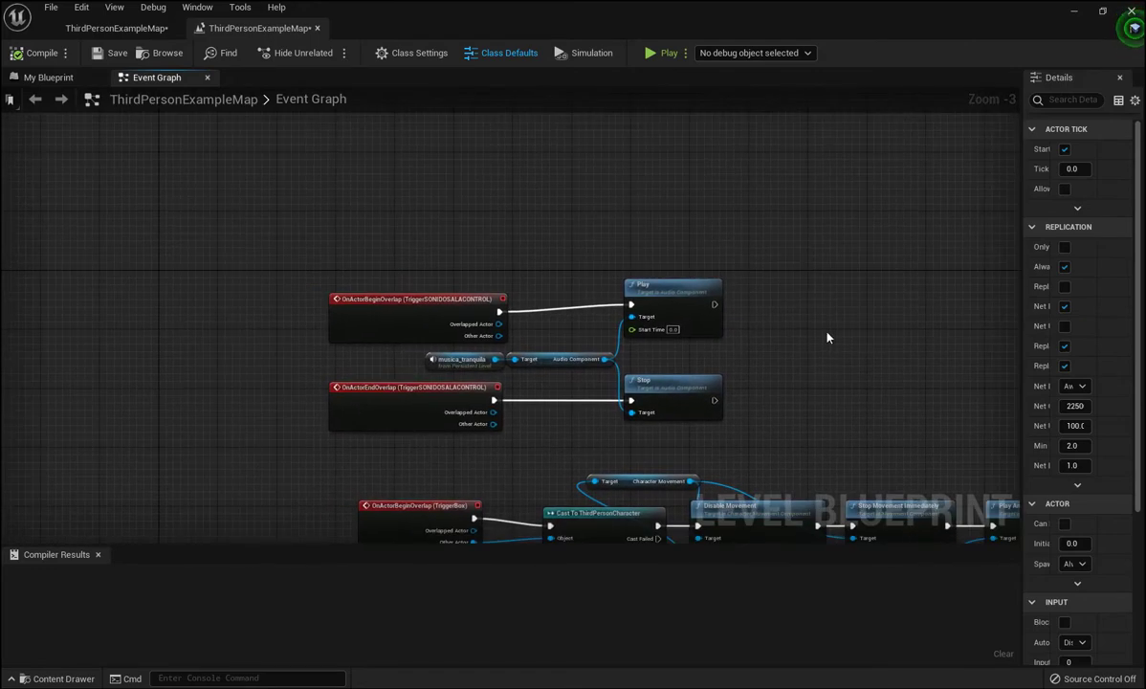
{"action": "mouse_move", "coordinate": [403, 310]}
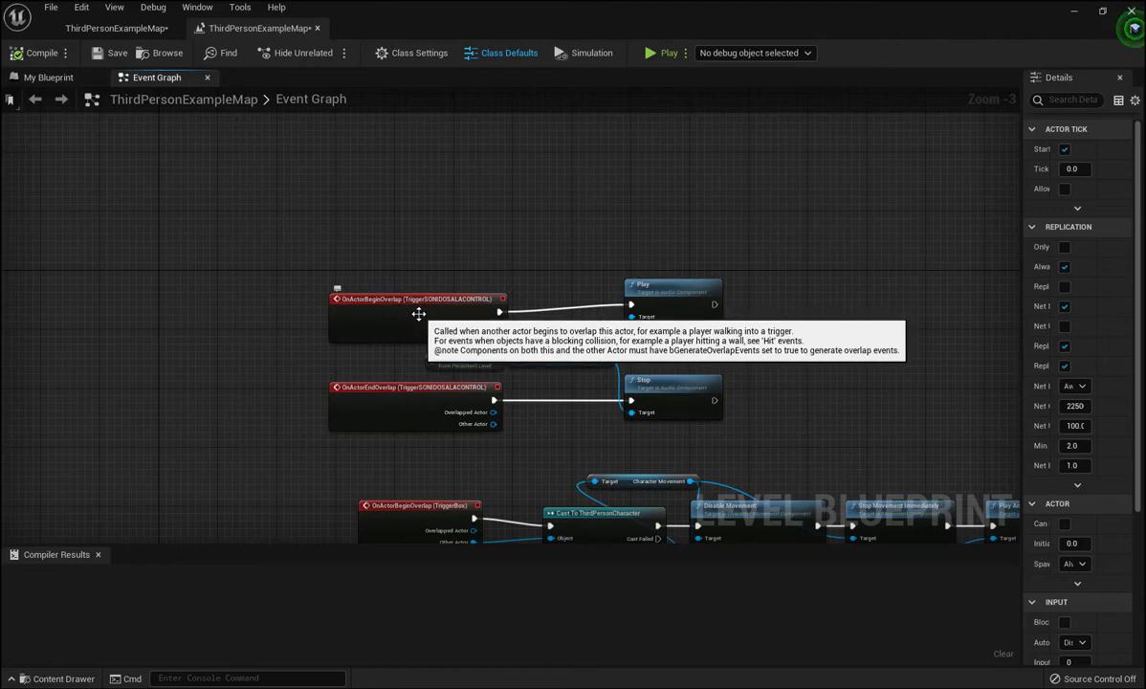
{"action": "right_click_drag", "start_coordinate": [417, 192], "coordinate": [387, 173]}
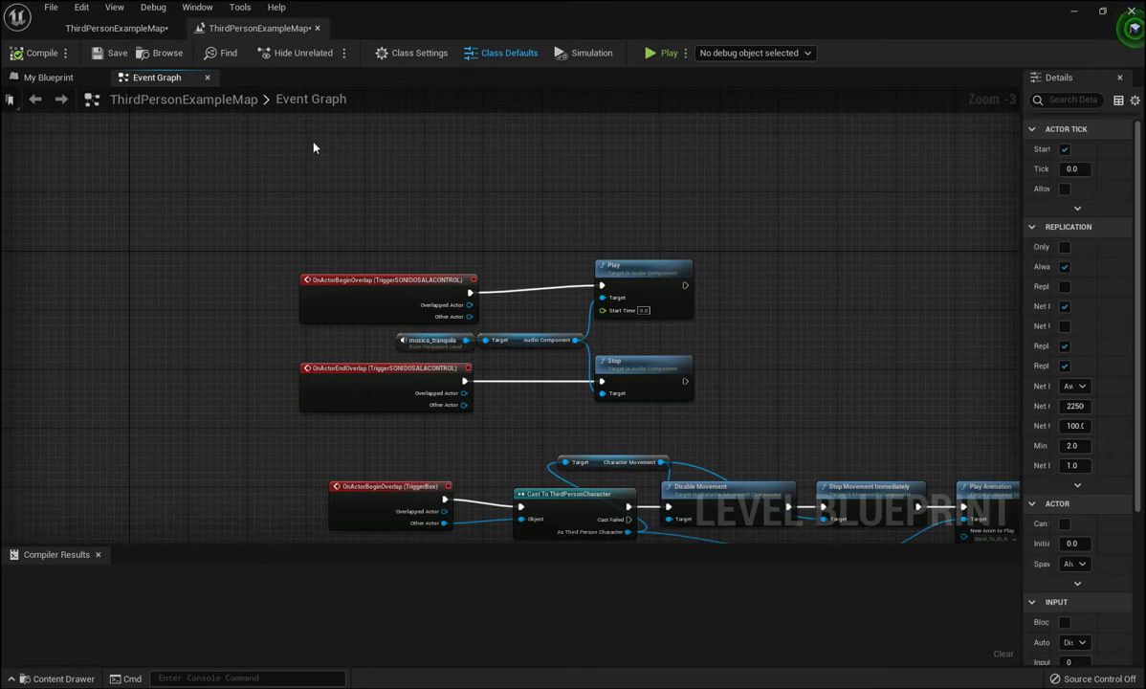
{"action": "right_click_drag", "start_coordinate": [442, 226], "coordinate": [427, 206]}
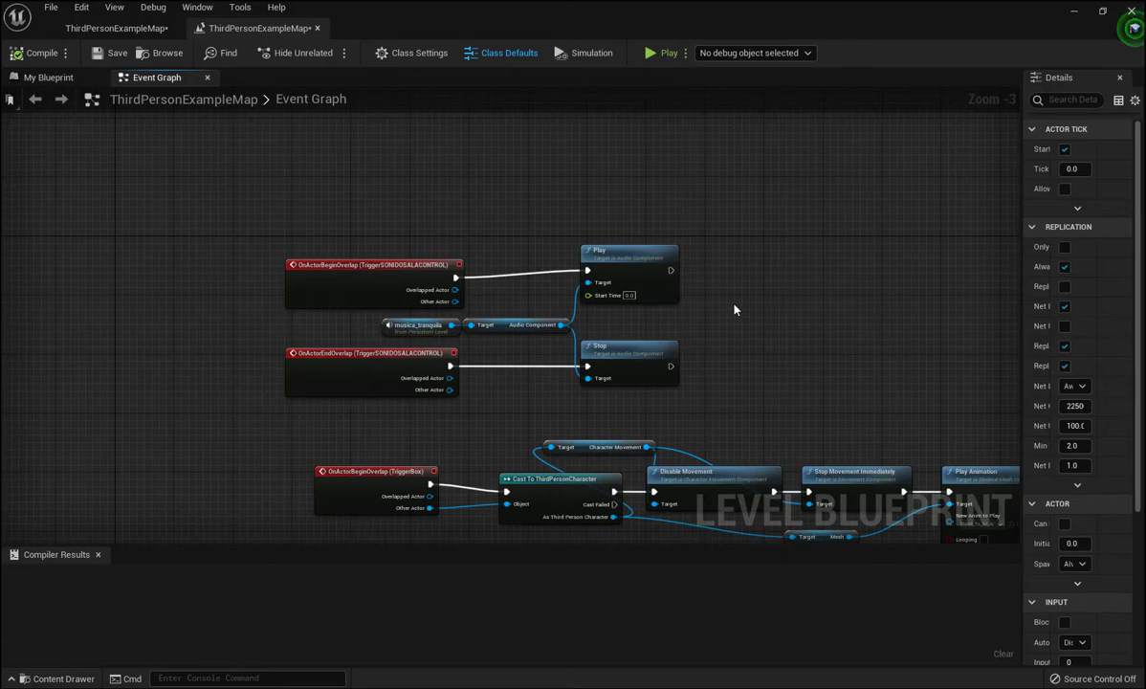
- Frame the music trigger nodes above the TriggerBox animation chain in the Event Graph
{"action": "right_click_drag", "start_coordinate": [734, 308], "coordinate": [769, 271]}
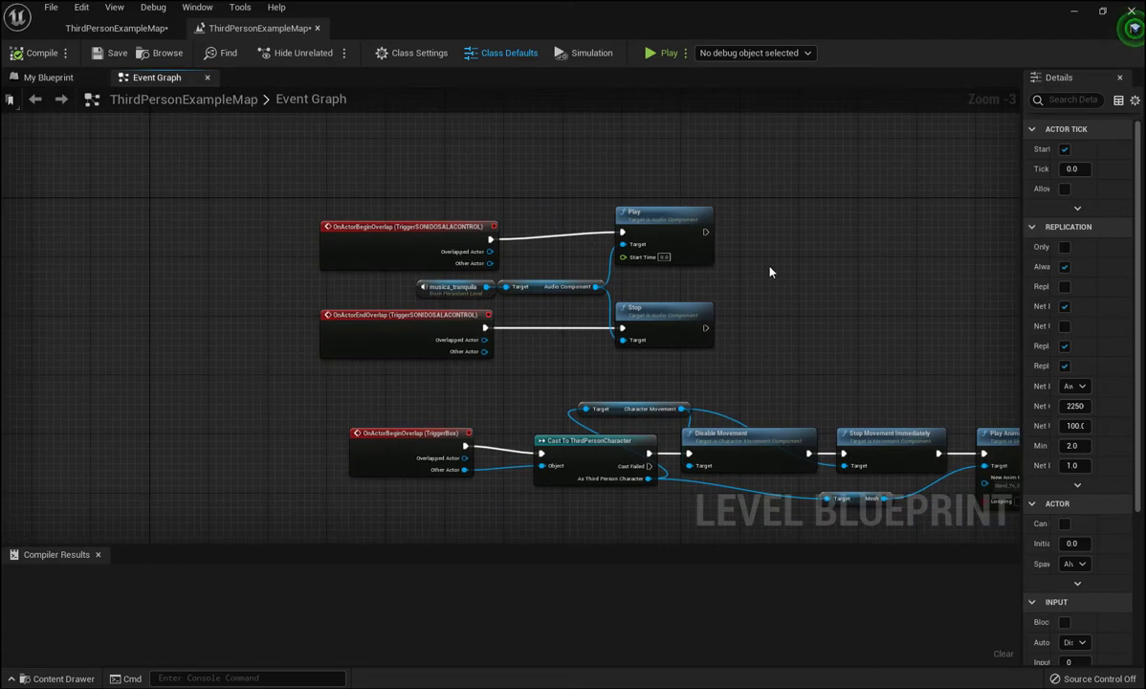
{"action": "scroll", "coordinate": [756, 265], "scroll_direction": "down", "scroll_amount": 1}
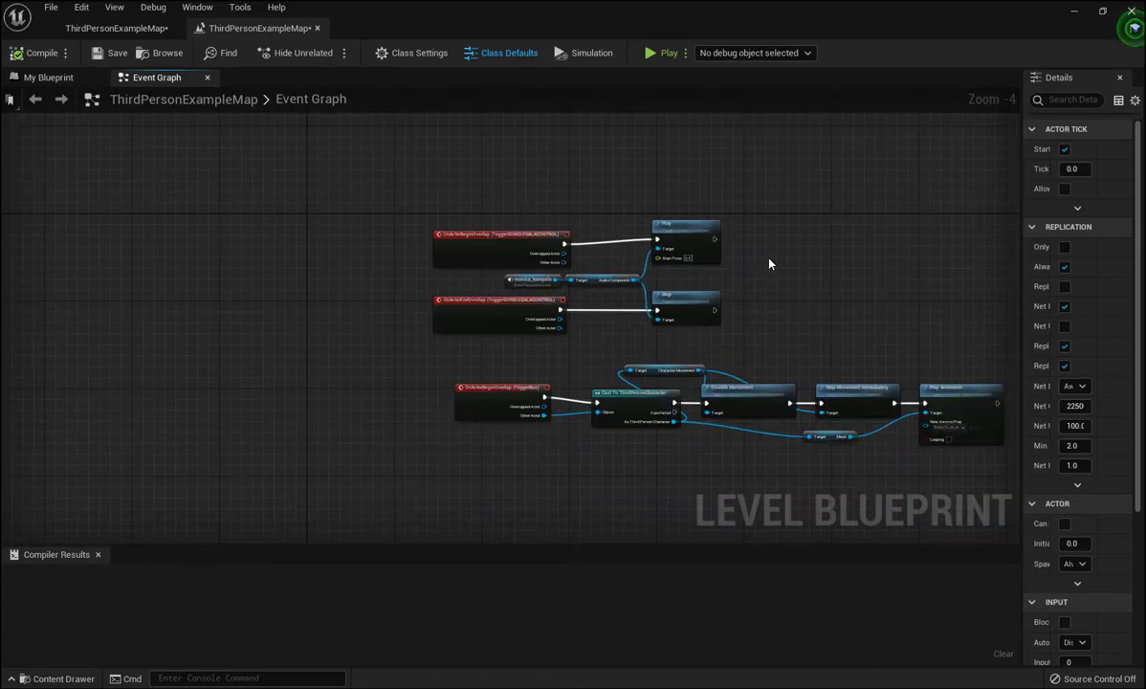
{"action": "right_click_drag", "start_coordinate": [767, 261], "coordinate": [657, 277]}
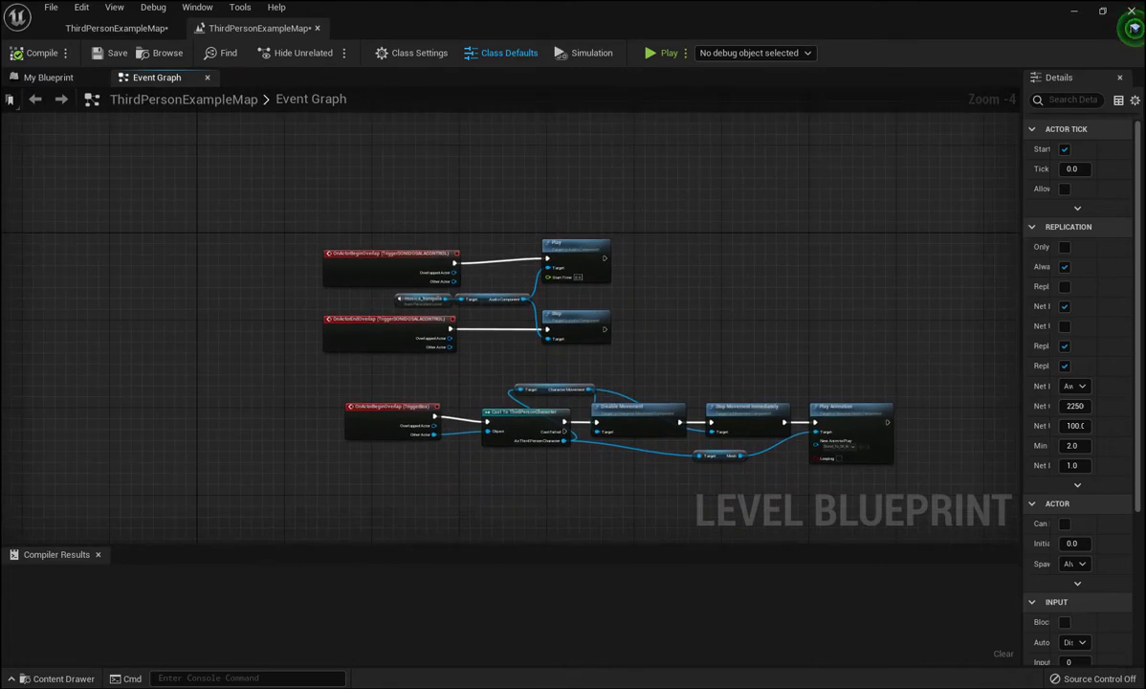
{"action": "scroll", "coordinate": [635, 270], "scroll_direction": "up", "scroll_amount": 1}
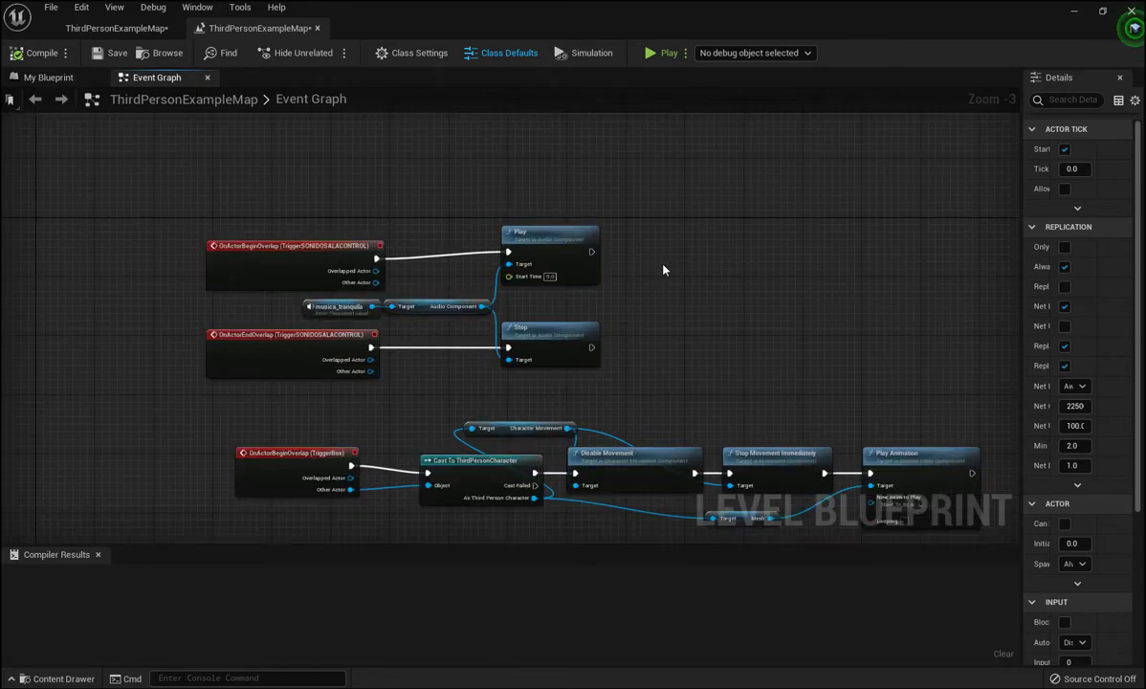
{"action": "scroll", "coordinate": [662, 271], "scroll_direction": "down", "scroll_amount": 2}
{"action": "scroll", "coordinate": [663, 271], "scroll_direction": "up", "scroll_amount": 2}
{"action": "mouse_move", "coordinate": [659, 270]}
{"action": "right_mouse_down"}
{"action": "mouse_move", "coordinate": [707, 217]}
{"action": "mouse_move", "coordinate": [703, 265]}
{"action": "right_mouse_up"}
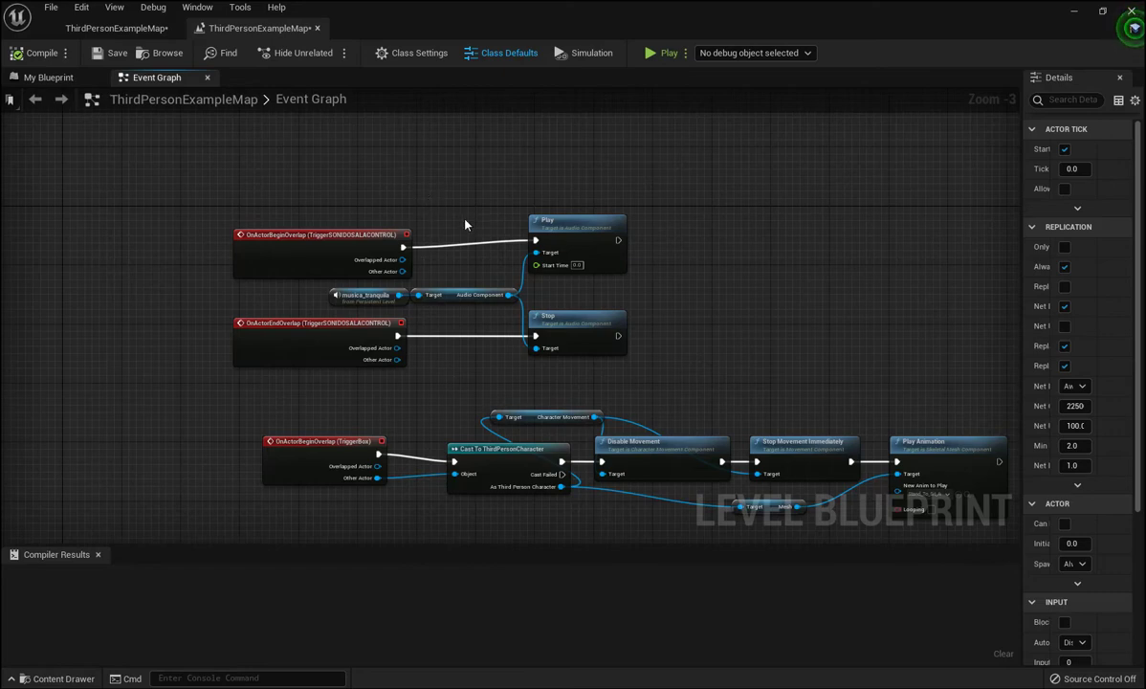
- Marquee-select the control-room music trigger nodes, including the audio Play node
{"action": "left_click_drag", "start_coordinate": [576, 232], "coordinate": [577, 239]}
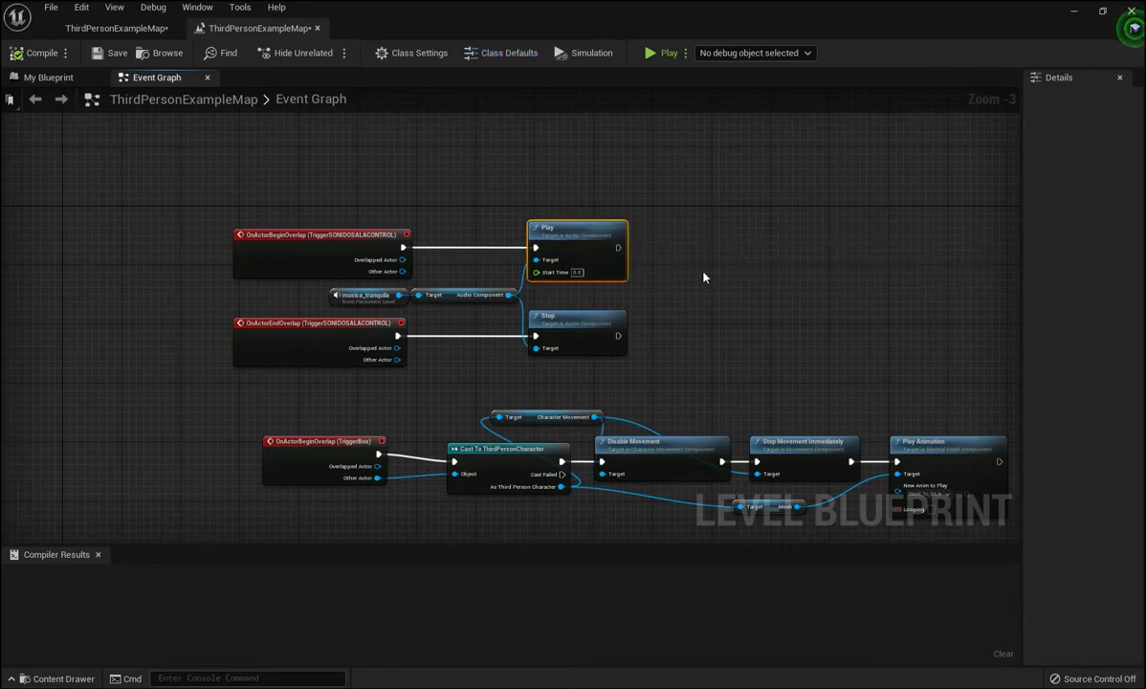
{"action": "mouse_move", "coordinate": [717, 275]}
{"action": "right_mouse_down"}
{"action": "mouse_move", "coordinate": [413, 272]}
{"action": "mouse_move", "coordinate": [818, 230]}
{"action": "right_mouse_up"}
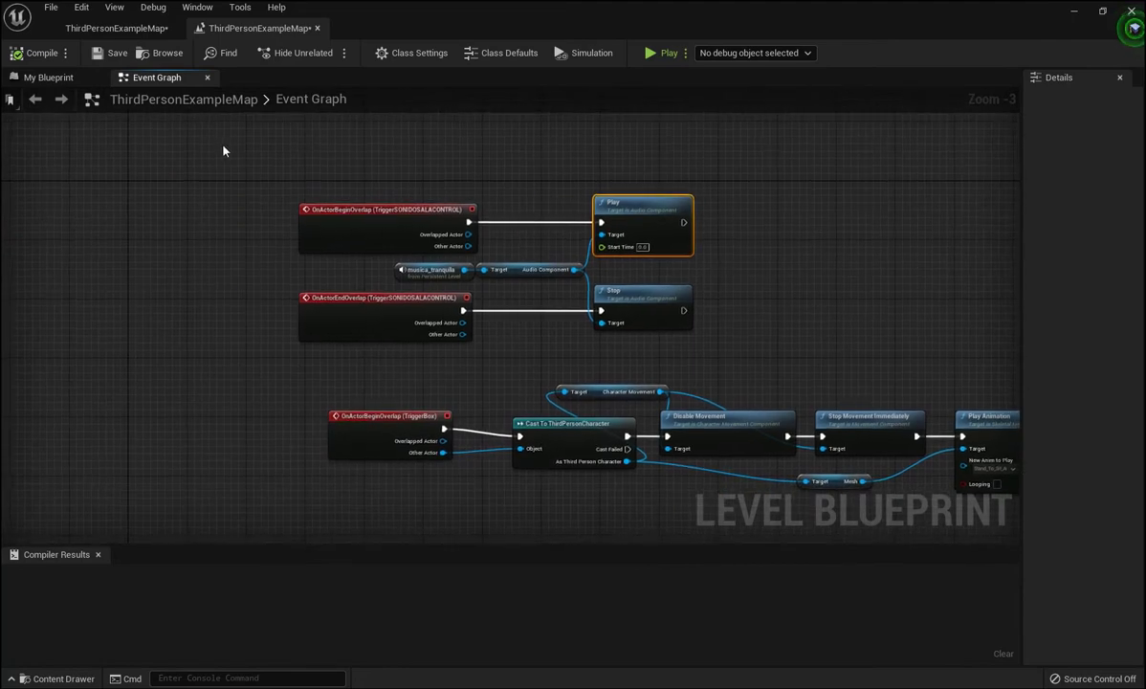
{"action": "mouse_move", "coordinate": [268, 135]}
{"action": "left_mouse_down"}
{"action": "mouse_move", "coordinate": [306, 352]}
{"action": "mouse_move", "coordinate": [726, 379]}
{"action": "left_mouse_up"}
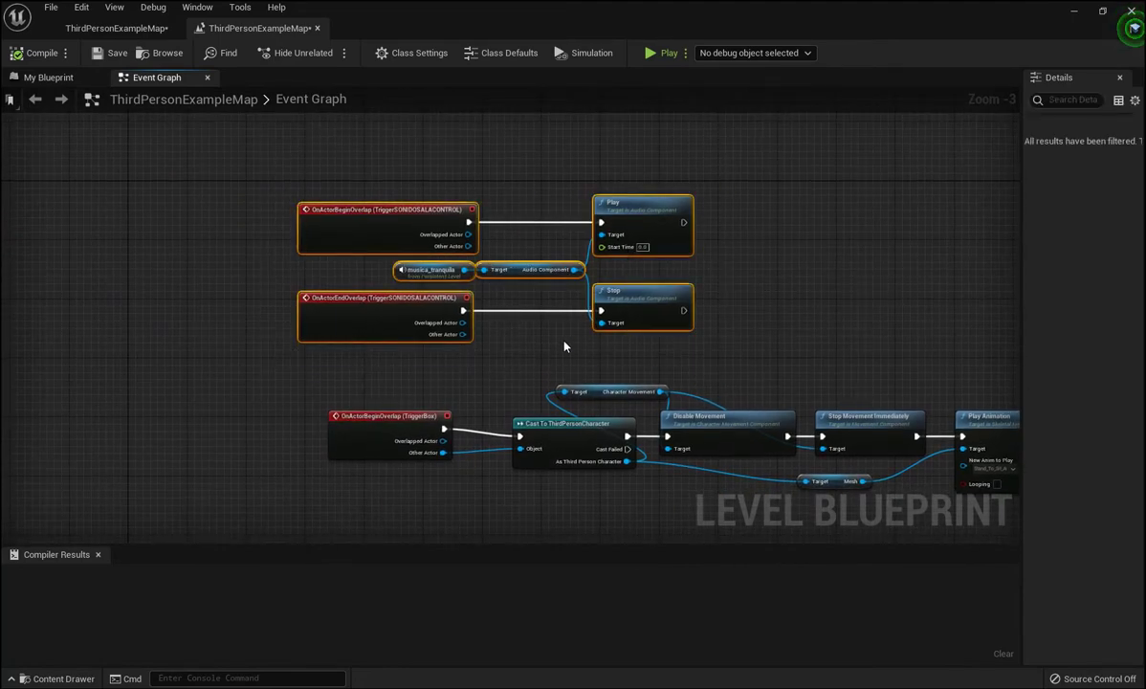
- Wrap the music nodes in a comment titled 'musica sala de control' with font size 41
{"action": "type", "text": "c"}
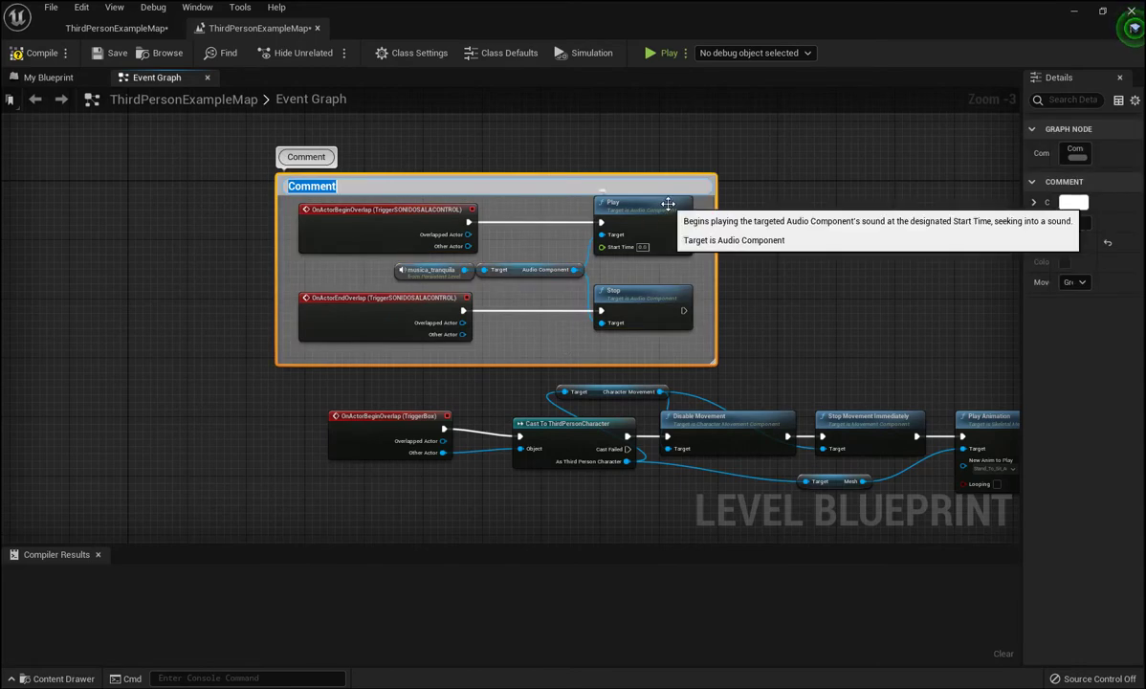
{"action": "type", "text": "musica sala de con"}
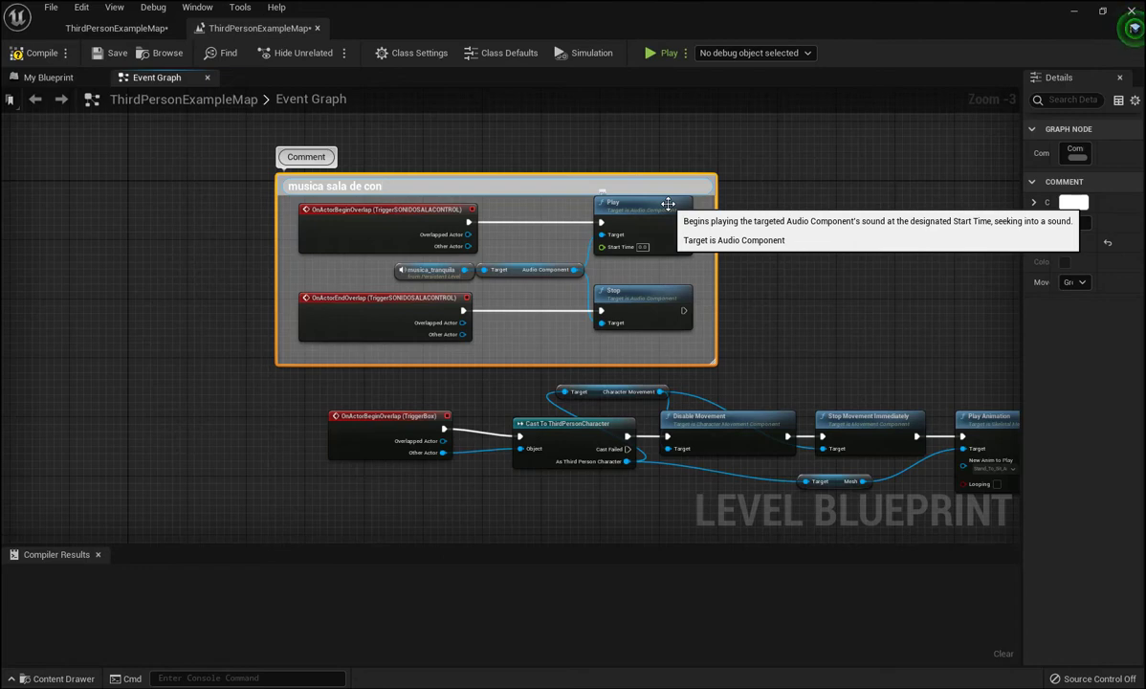
{"action": "type", "text": "trol"}
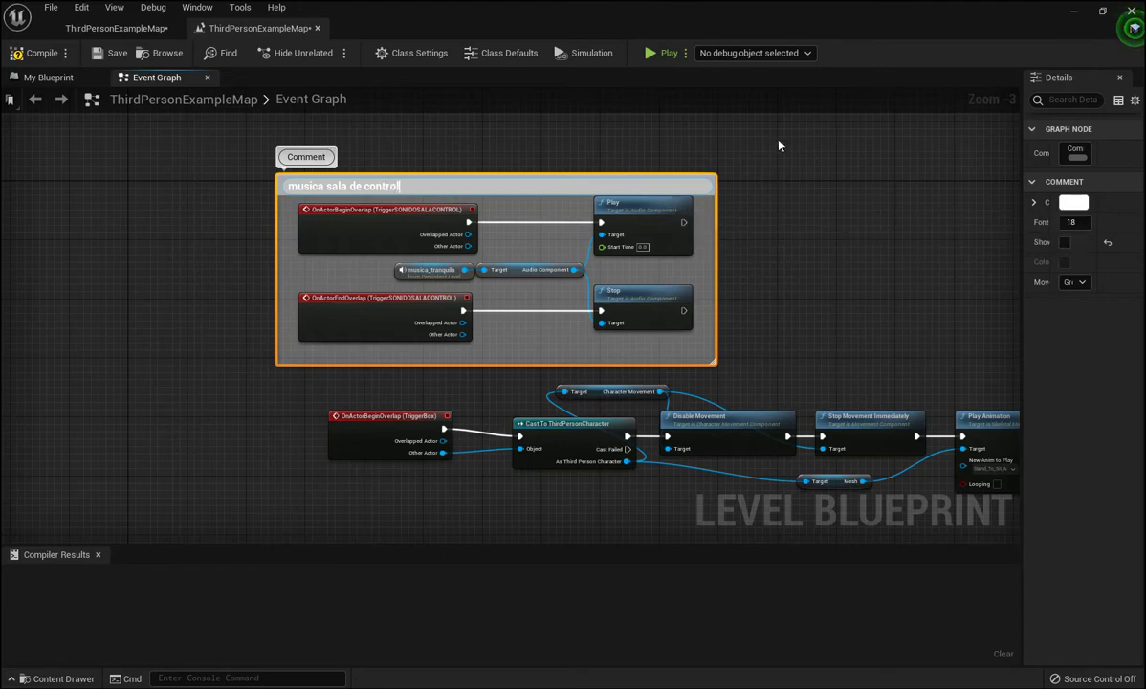
{"action": "left_click", "coordinate": [1070, 222]}
{"action": "type", "text": "28"}
{"action": "key", "text": "Return"}
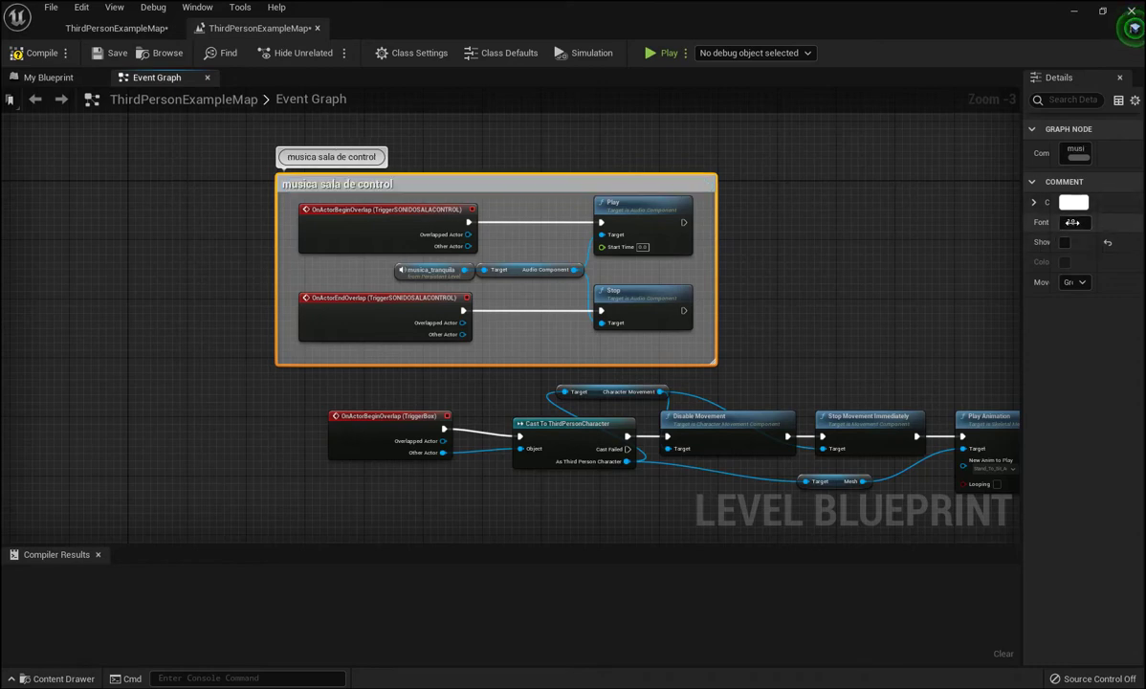
{"action": "type", "text": "8"}
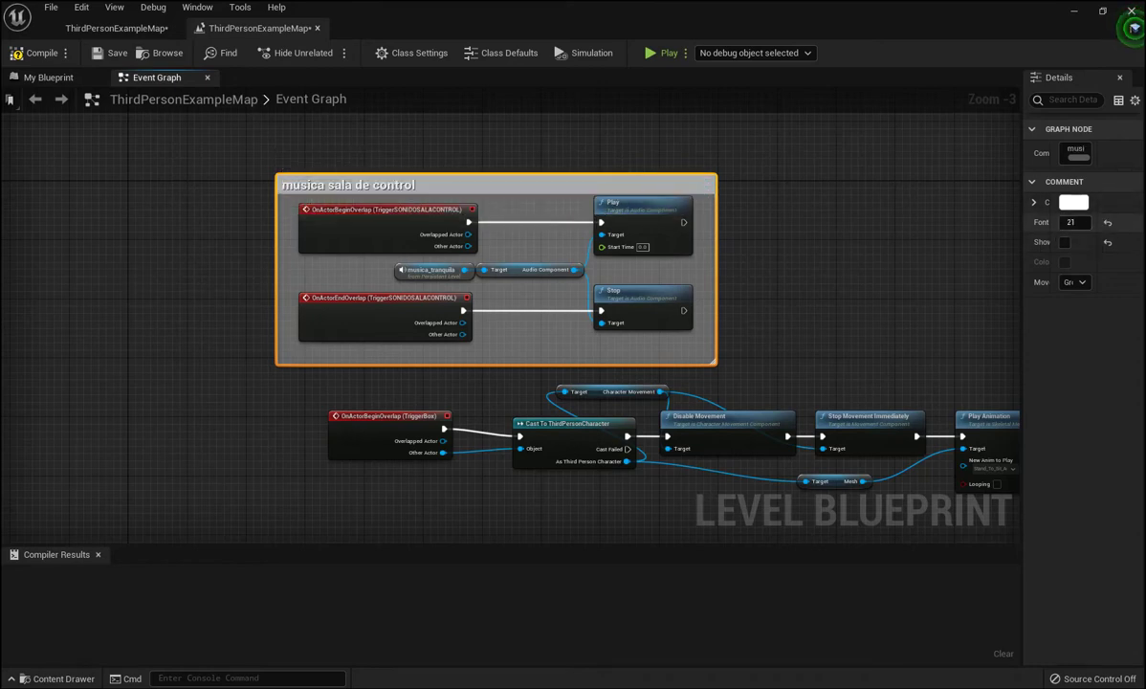
{"action": "type", "text": "1"}
{"action": "key", "text": "BackSpace"}
{"action": "key", "text": "BackSpace"}
{"action": "type", "text": "41"}
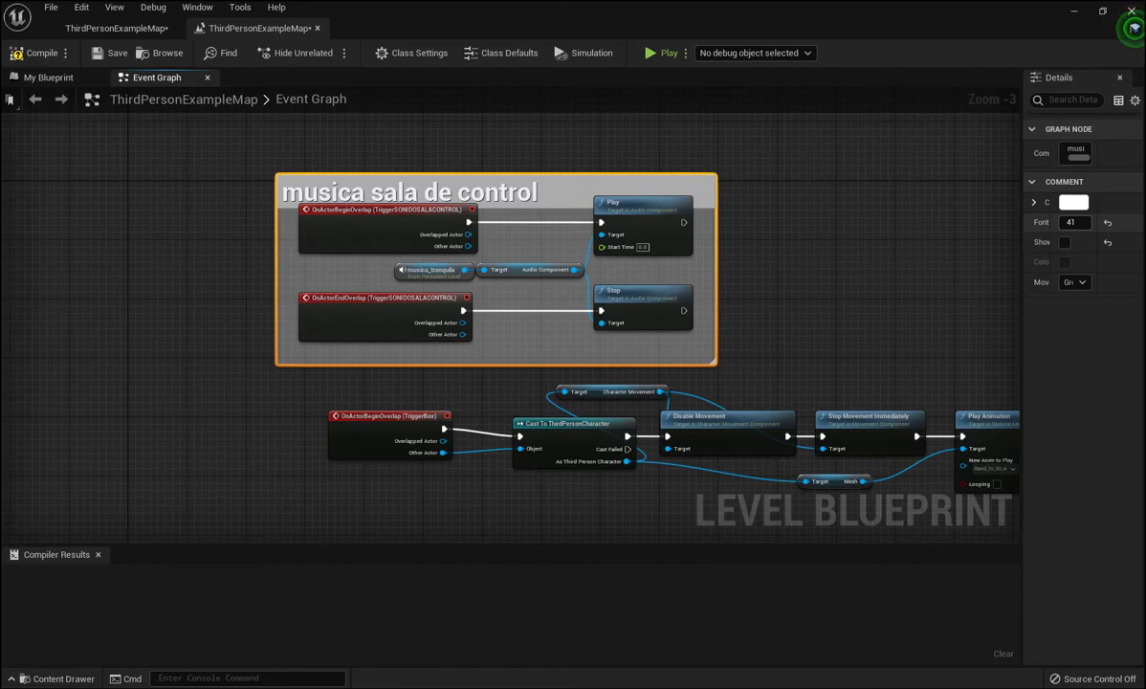
- Stretch the comment box to fit its title and colour it orange
{"action": "left_click_drag", "start_coordinate": [590, 173], "coordinate": [587, 150]}
{"action": "left_click", "coordinate": [1073, 201]}
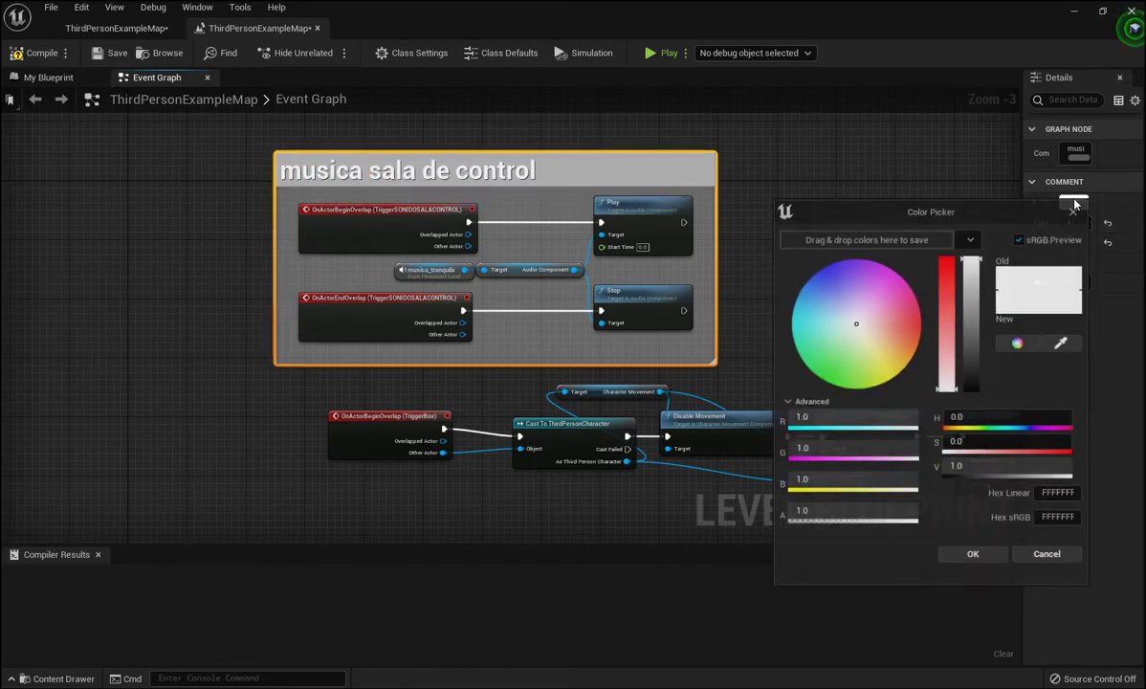
{"action": "left_click", "coordinate": [912, 358]}
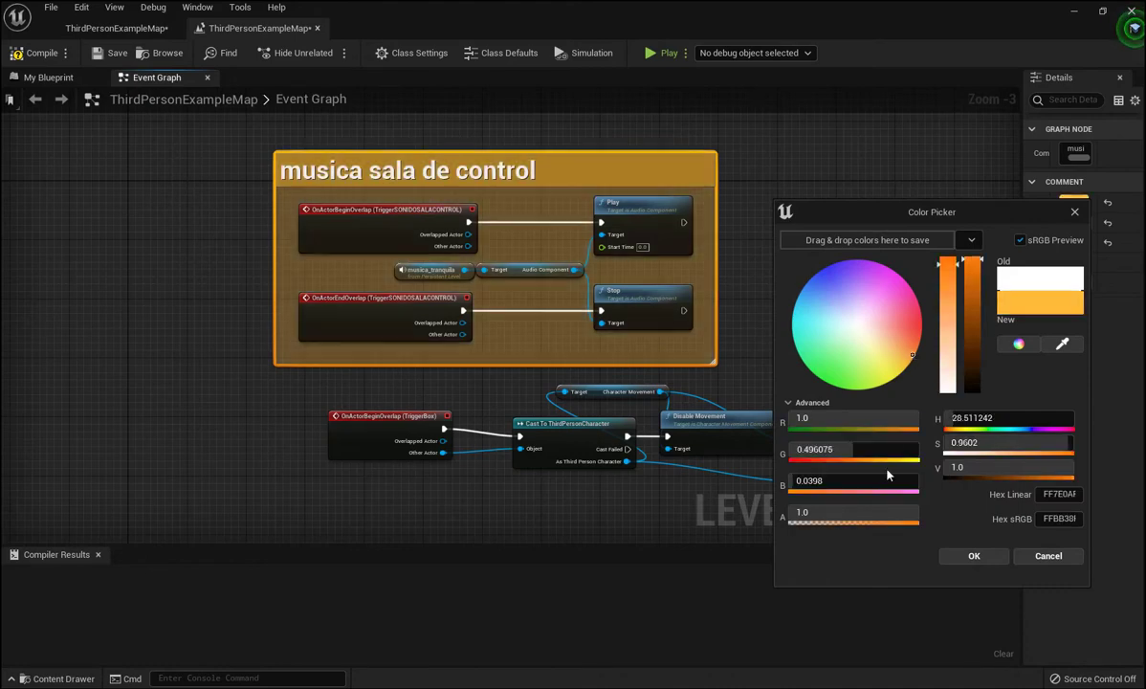
{"action": "left_click", "coordinate": [976, 554]}
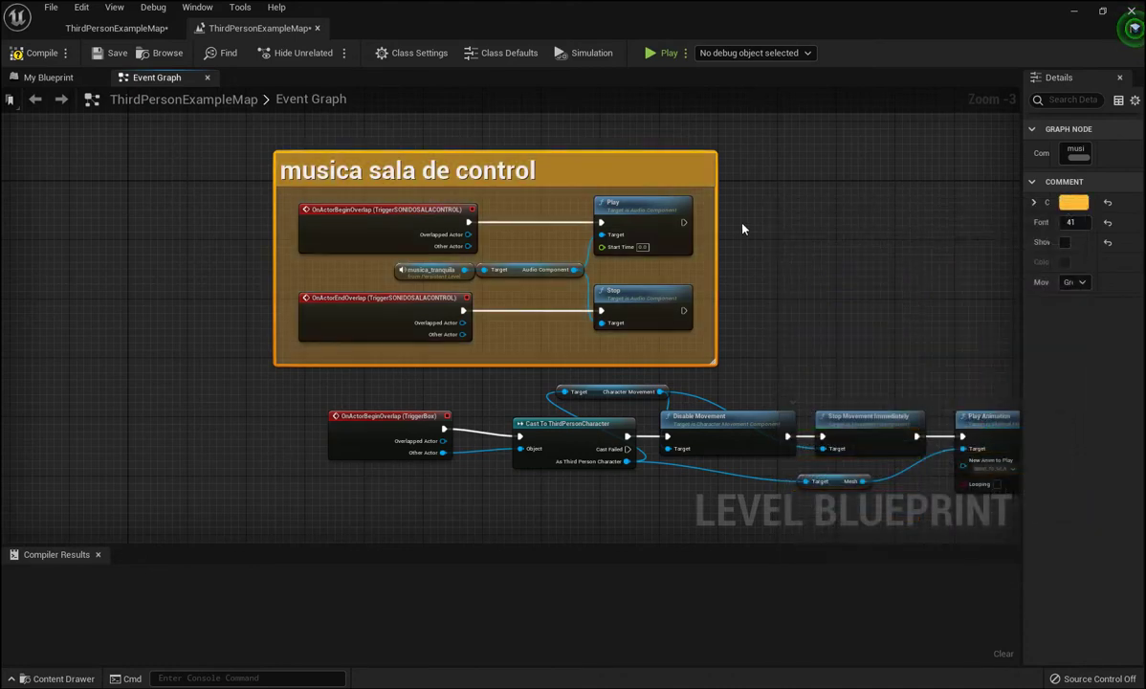
{"action": "mouse_move", "coordinate": [765, 223]}
{"action": "right_mouse_down"}
{"action": "mouse_move", "coordinate": [685, 239]}
{"action": "mouse_move", "coordinate": [588, 231]}
{"action": "right_mouse_up"}
{"action": "scroll", "coordinate": [588, 231], "scroll_direction": "down", "scroll_amount": 1}
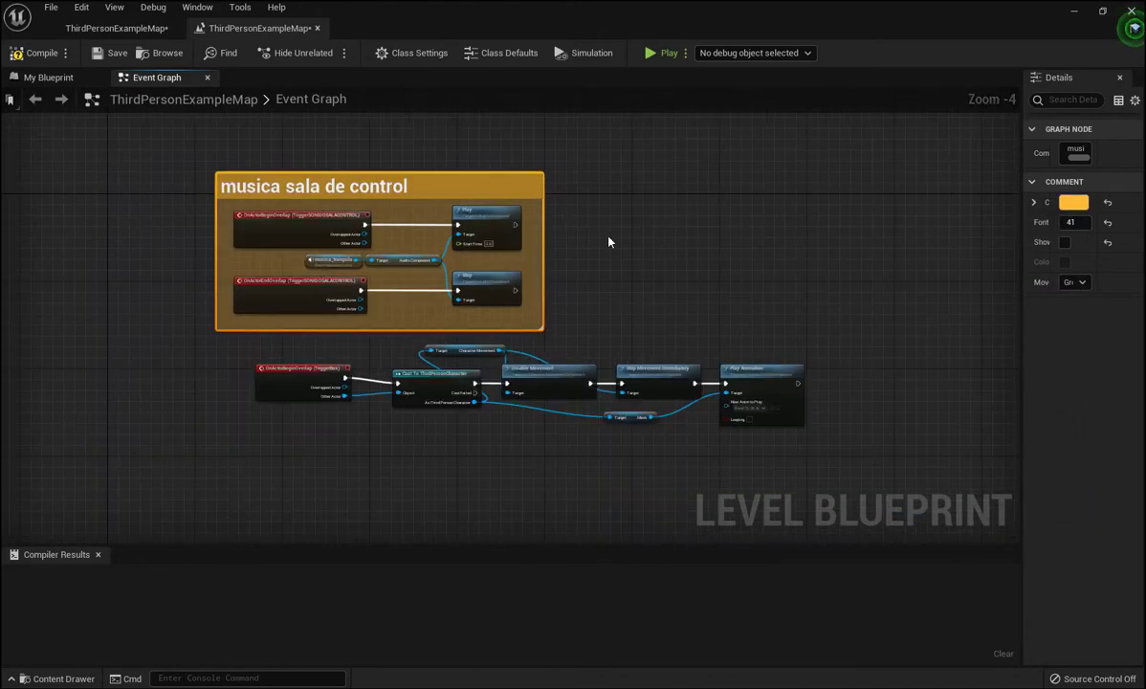
- Shift the Cast To ThirdPersonCharacter node slightly left in the TriggerBox animation chain
{"action": "scroll", "coordinate": [614, 247], "scroll_direction": "up", "scroll_amount": 2}
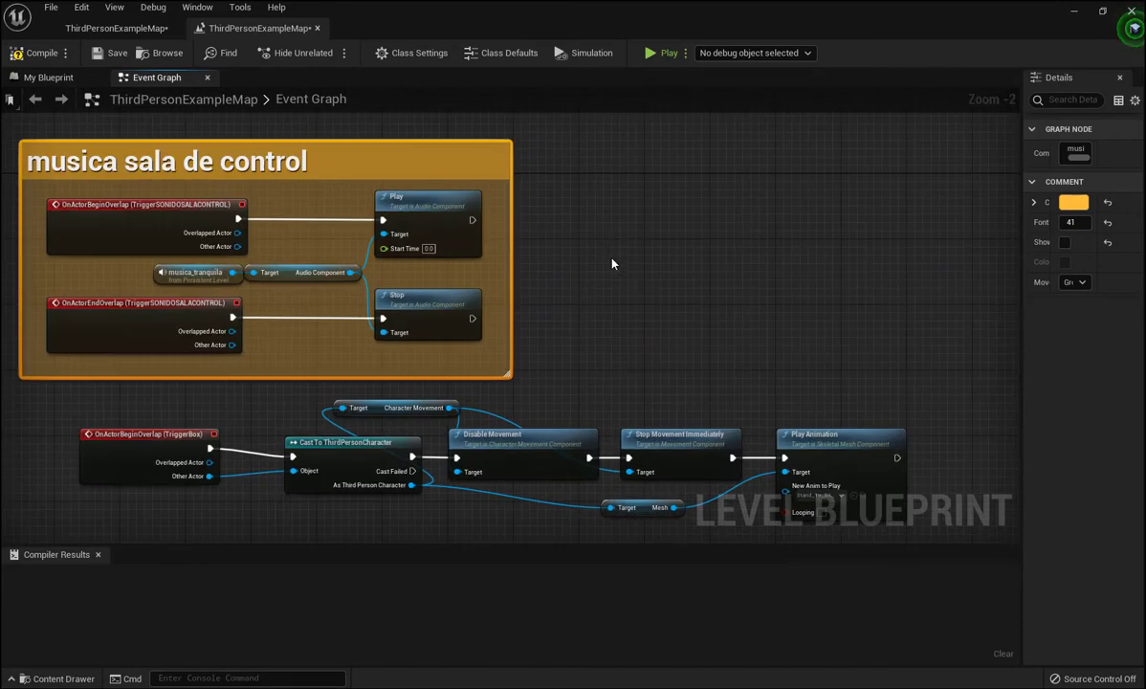
{"action": "mouse_move", "coordinate": [613, 261]}
{"action": "right_mouse_down"}
{"action": "mouse_move", "coordinate": [594, 206]}
{"action": "mouse_move", "coordinate": [717, 141]}
{"action": "right_mouse_up"}
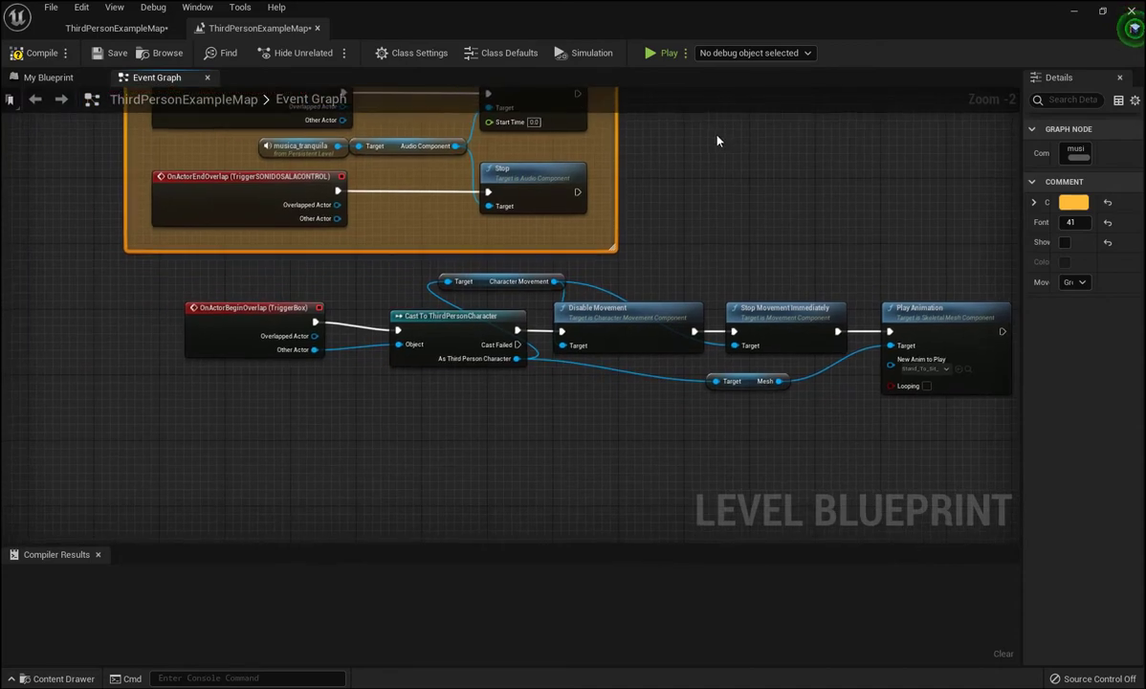
{"action": "right_click_drag", "start_coordinate": [600, 420], "coordinate": [593, 426]}
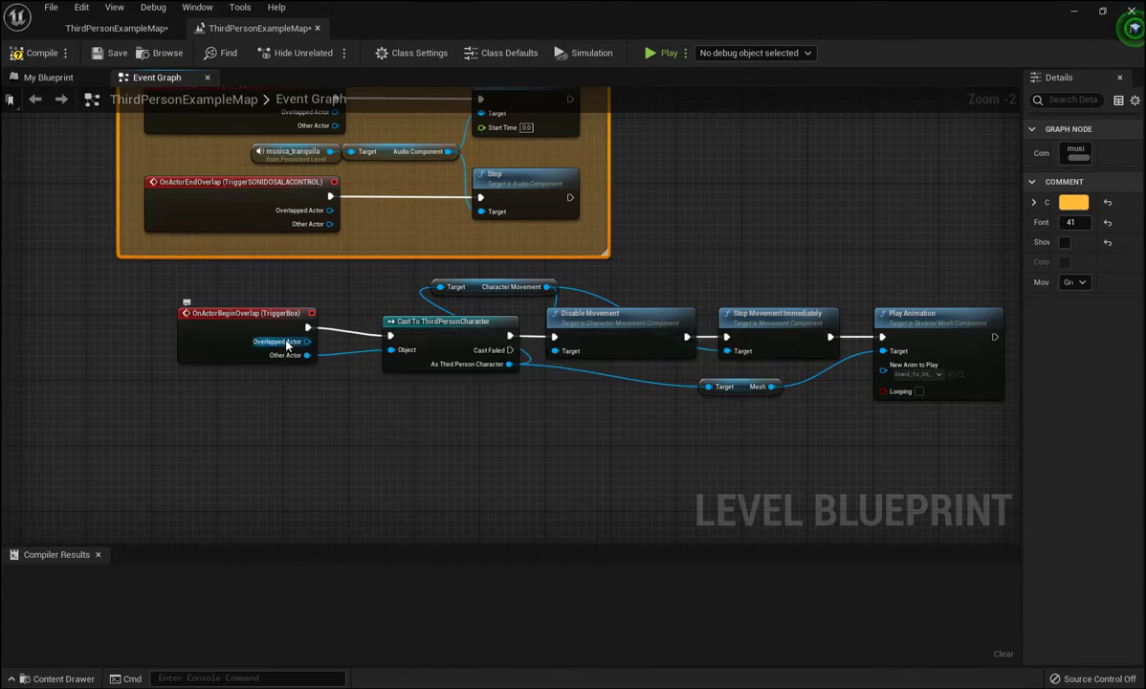
{"action": "scroll", "coordinate": [447, 418], "scroll_direction": "down", "scroll_amount": 1}
{"action": "right_click_drag", "start_coordinate": [486, 452], "coordinate": [451, 462]}
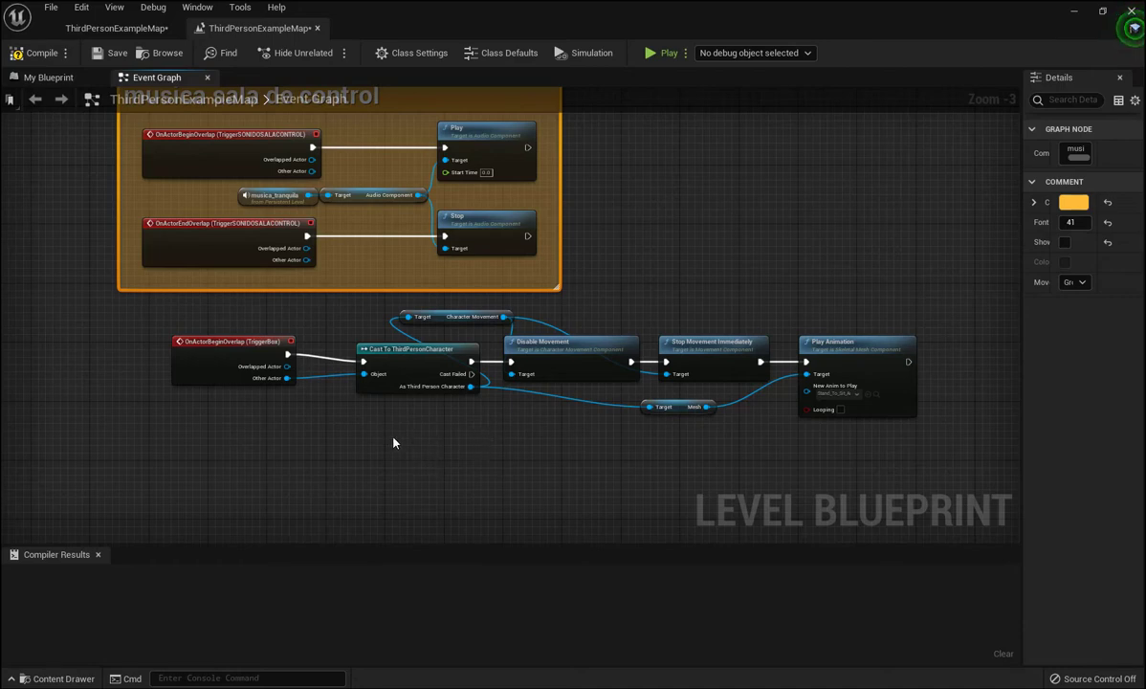
{"action": "mouse_move", "coordinate": [386, 438]}
{"action": "right_mouse_down"}
{"action": "mouse_move", "coordinate": [476, 429]}
{"action": "mouse_move", "coordinate": [386, 408]}
{"action": "right_mouse_up"}
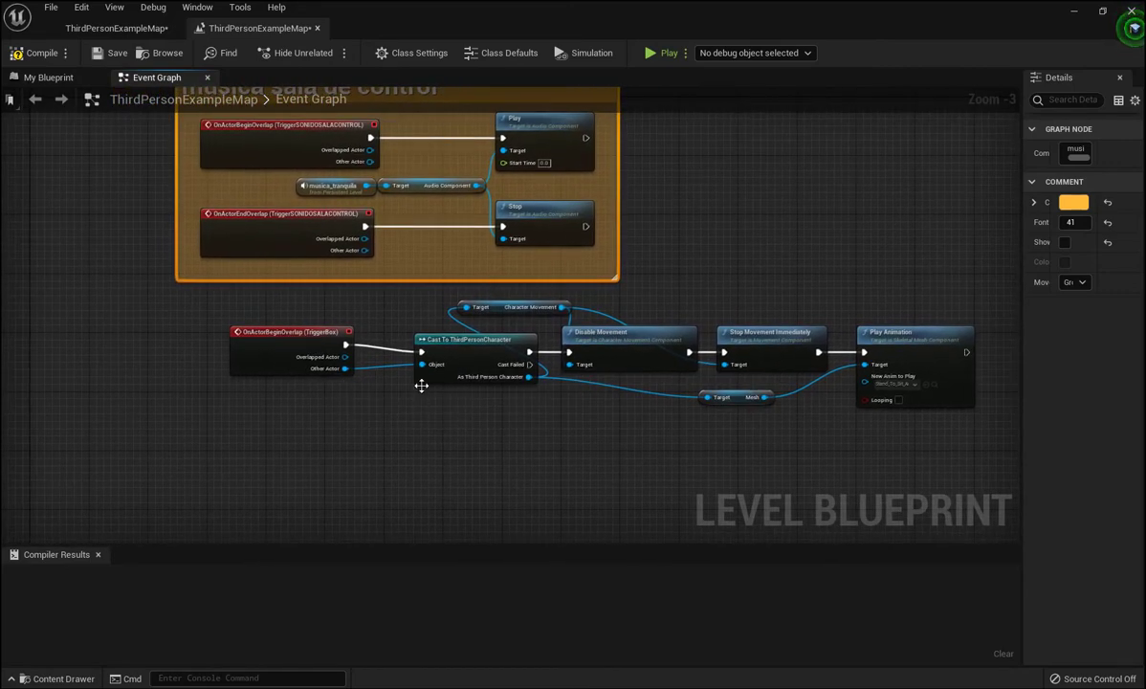
{"action": "right_click_drag", "start_coordinate": [526, 483], "coordinate": [490, 481]}
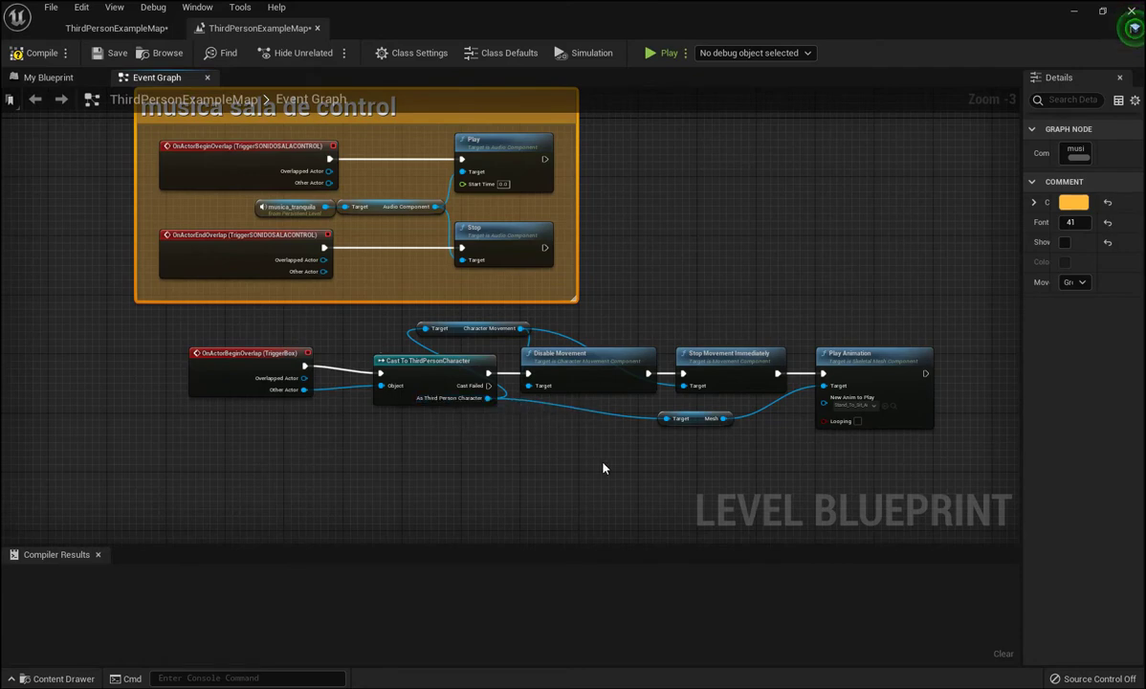
{"action": "right_click_drag", "start_coordinate": [603, 467], "coordinate": [720, 446]}
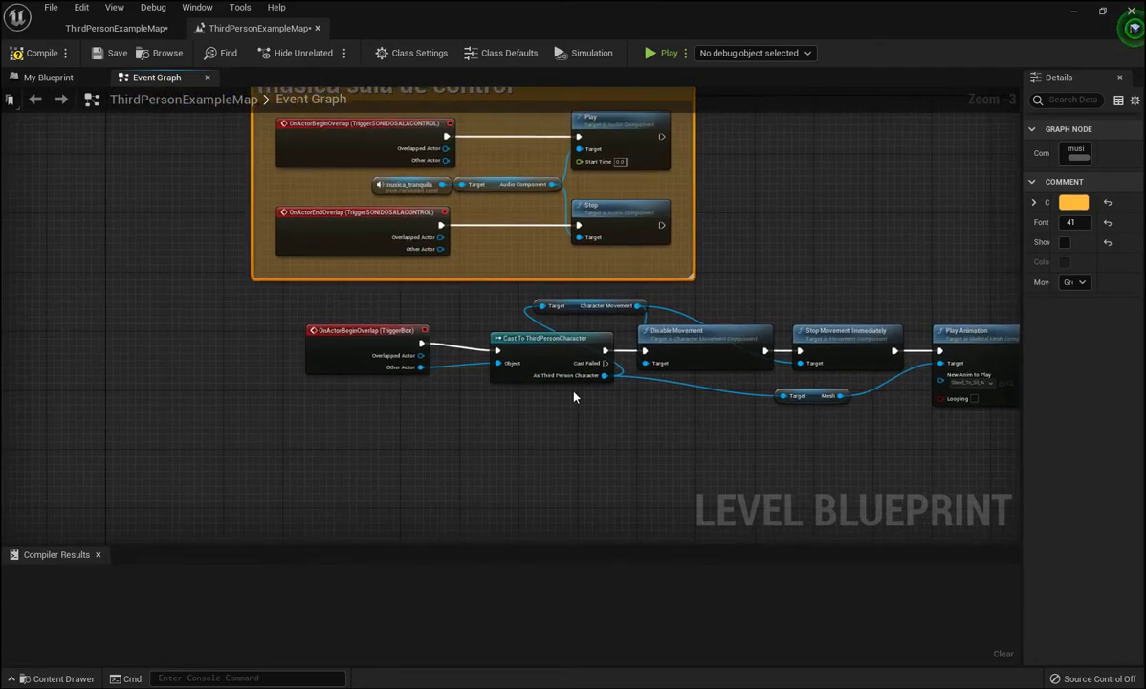
{"action": "left_click_drag", "start_coordinate": [545, 350], "coordinate": [496, 350]}
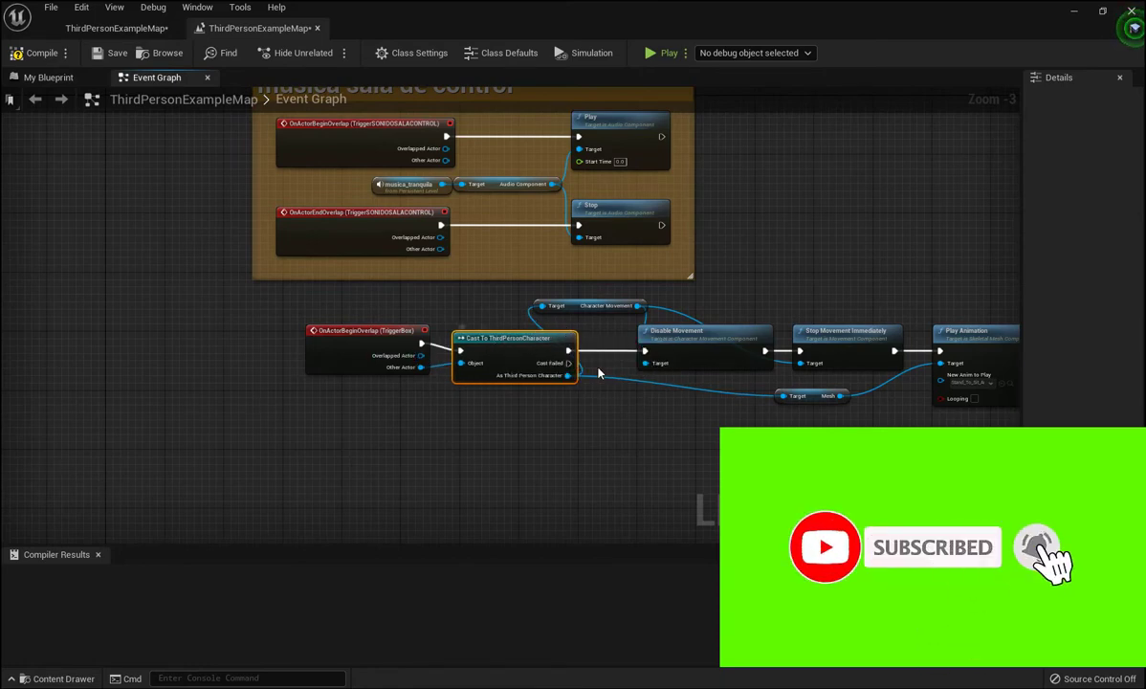
{"action": "right_click_drag", "start_coordinate": [616, 420], "coordinate": [541, 449]}
- Frame the full TriggerBox animation chain and marquee-select all its nodes
{"action": "left_click_drag", "start_coordinate": [467, 334], "coordinate": [522, 330]}
{"action": "left_click", "coordinate": [447, 447]}
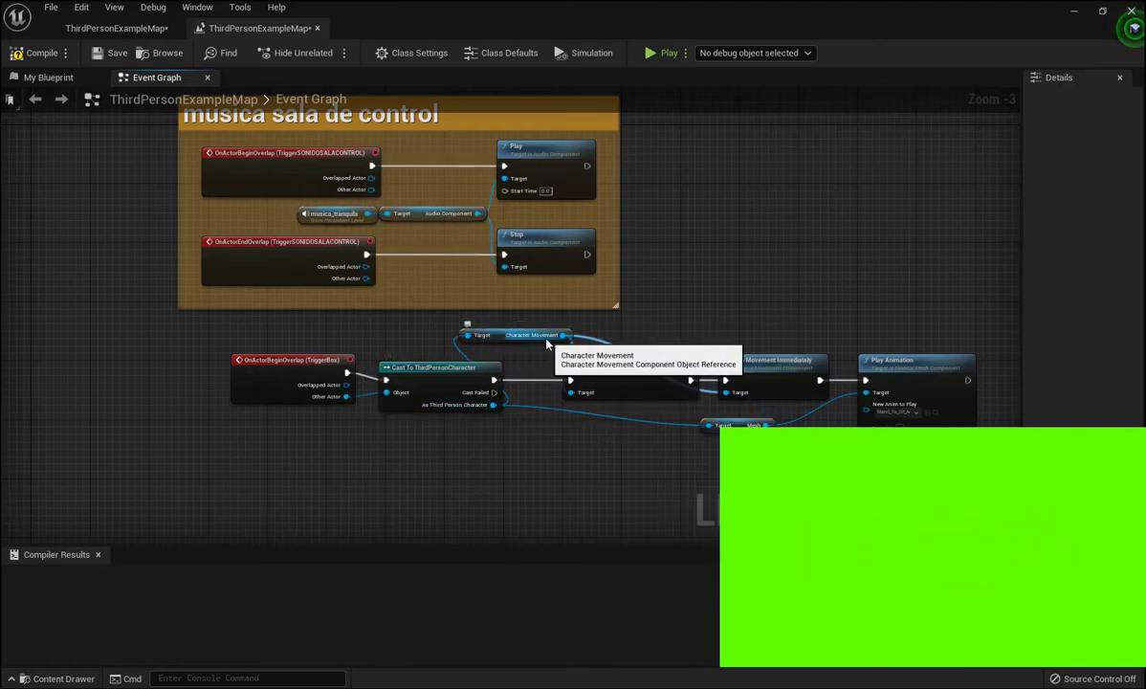
{"action": "right_click_drag", "start_coordinate": [534, 422], "coordinate": [443, 430]}
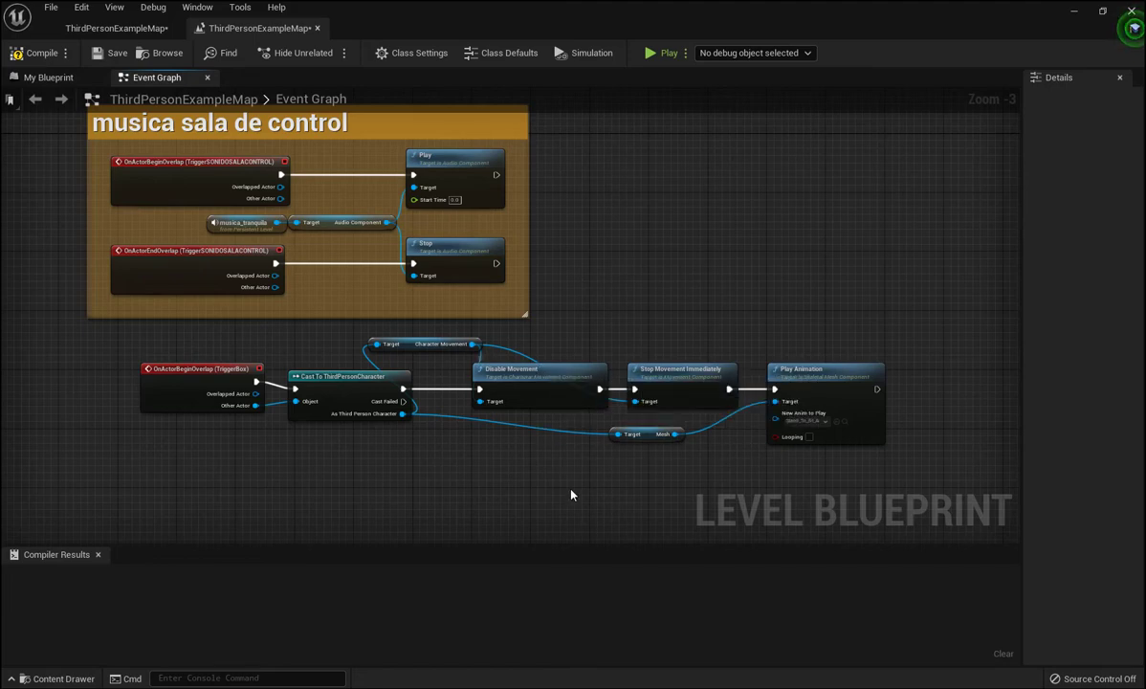
{"action": "right_click_drag", "start_coordinate": [580, 481], "coordinate": [517, 495]}
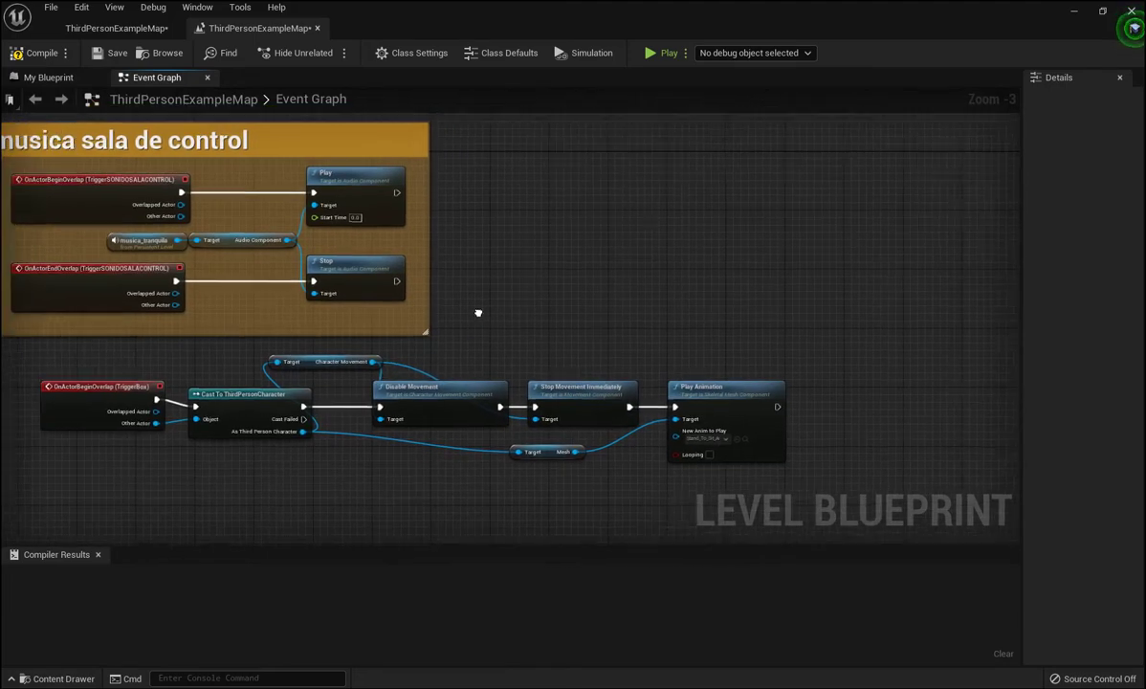
{"action": "right_click_drag", "start_coordinate": [472, 344], "coordinate": [392, 332]}
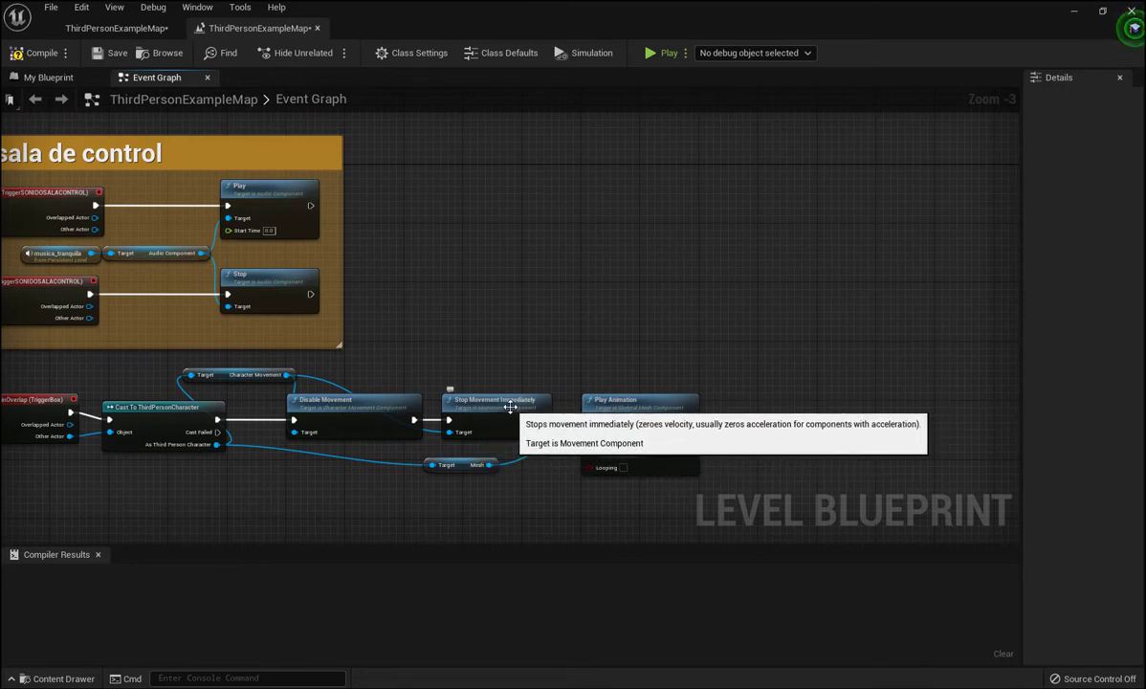
{"action": "right_click_drag", "start_coordinate": [495, 306], "coordinate": [501, 249]}
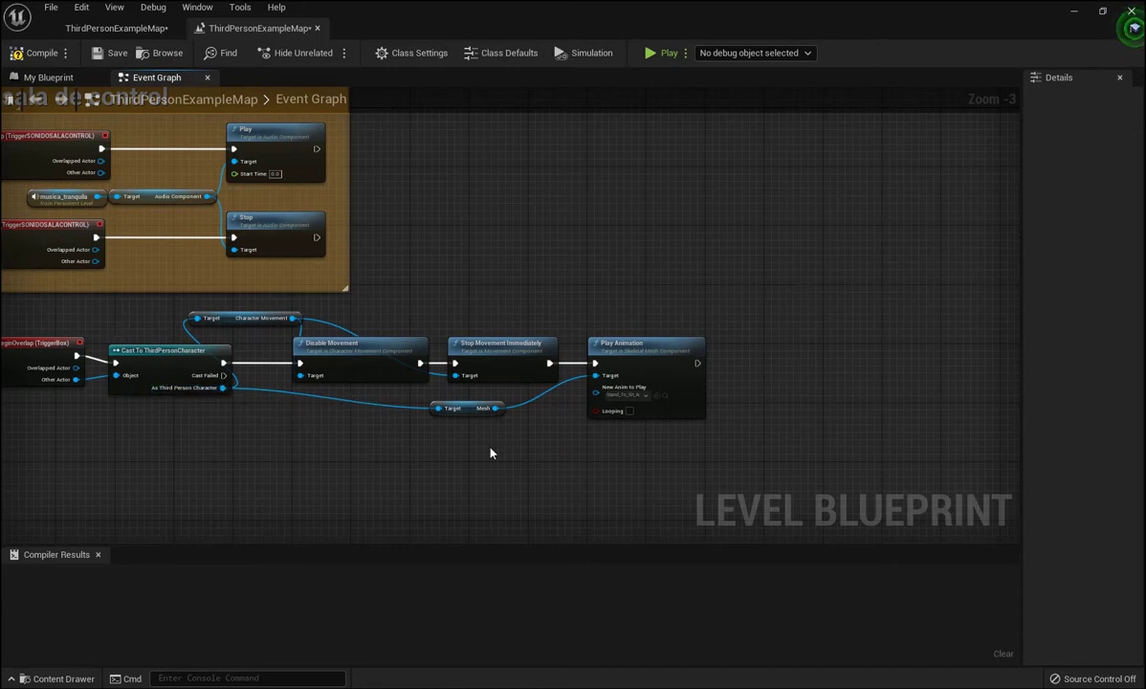
{"action": "right_click_drag", "start_coordinate": [552, 439], "coordinate": [449, 454]}
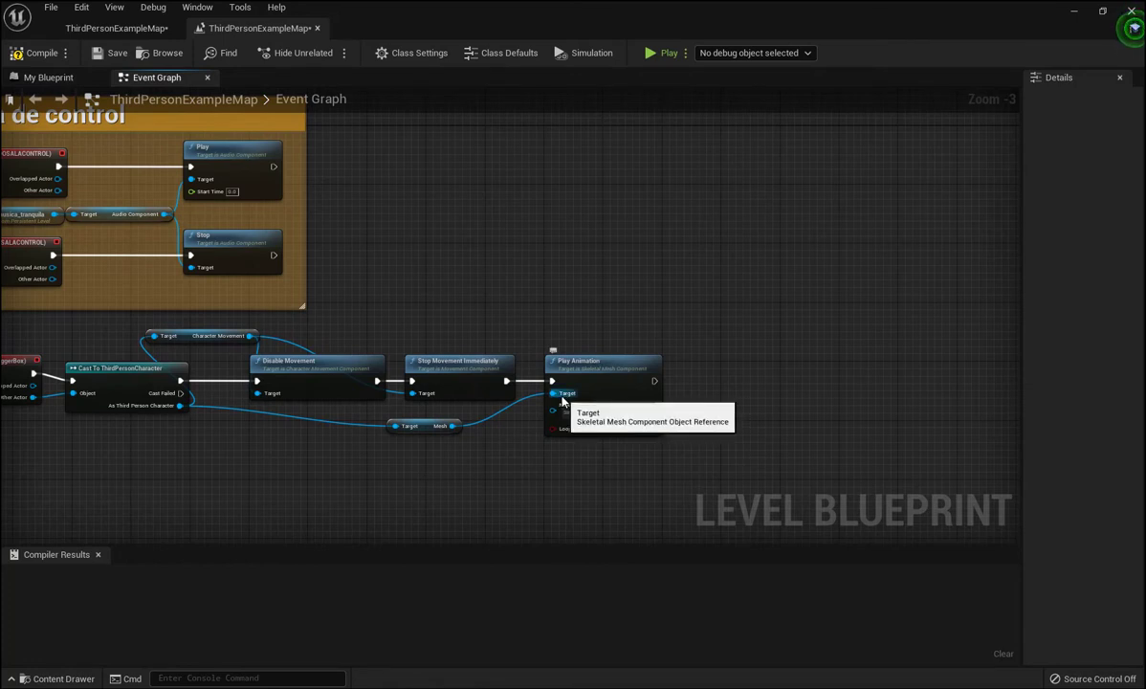
{"action": "scroll", "coordinate": [608, 514], "scroll_direction": "up", "scroll_amount": 3}
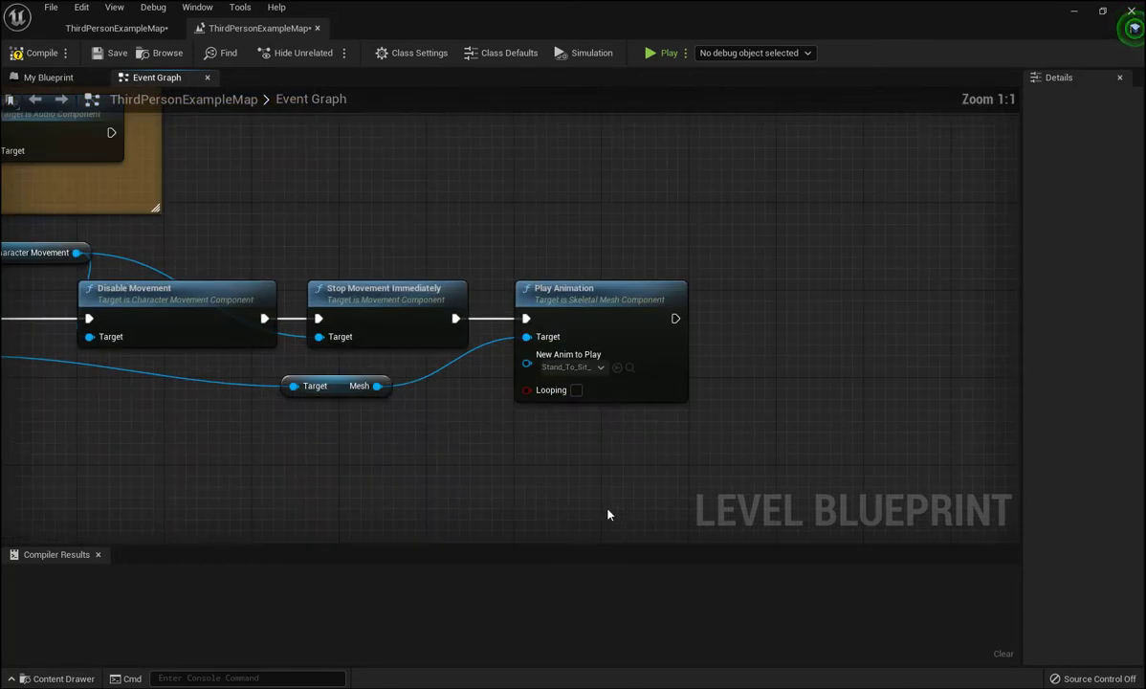
{"action": "right_click_drag", "start_coordinate": [599, 452], "coordinate": [651, 472]}
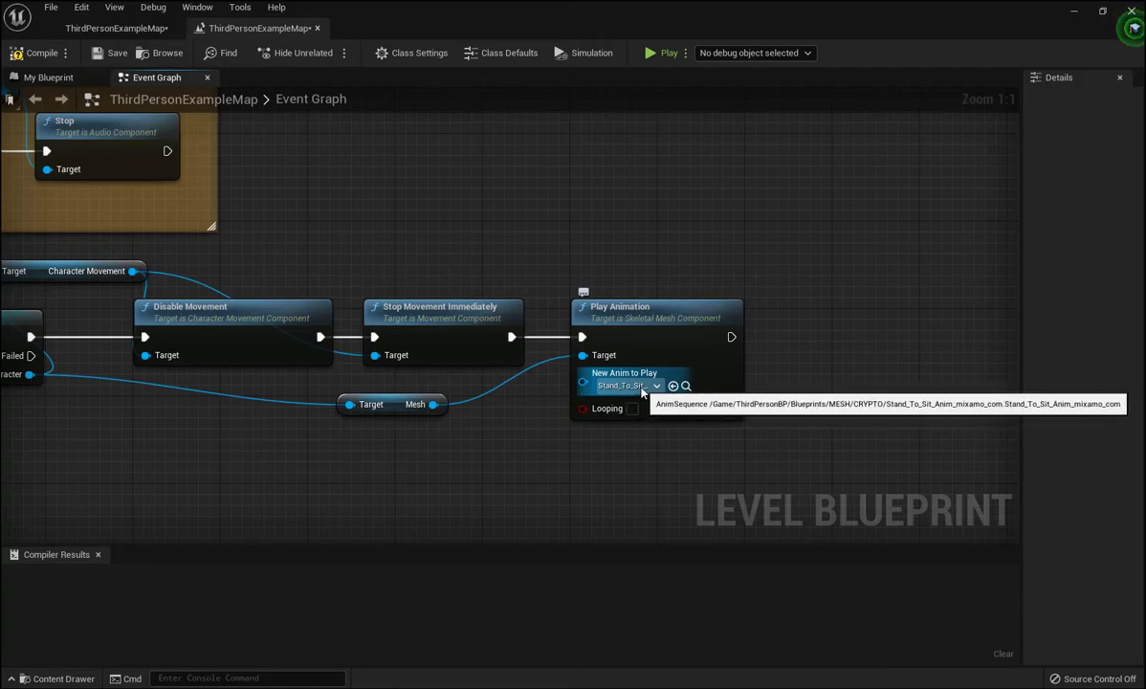
{"action": "scroll", "coordinate": [560, 440], "scroll_direction": "down", "scroll_amount": 2}
{"action": "right_click_drag", "start_coordinate": [546, 444], "coordinate": [664, 474]}
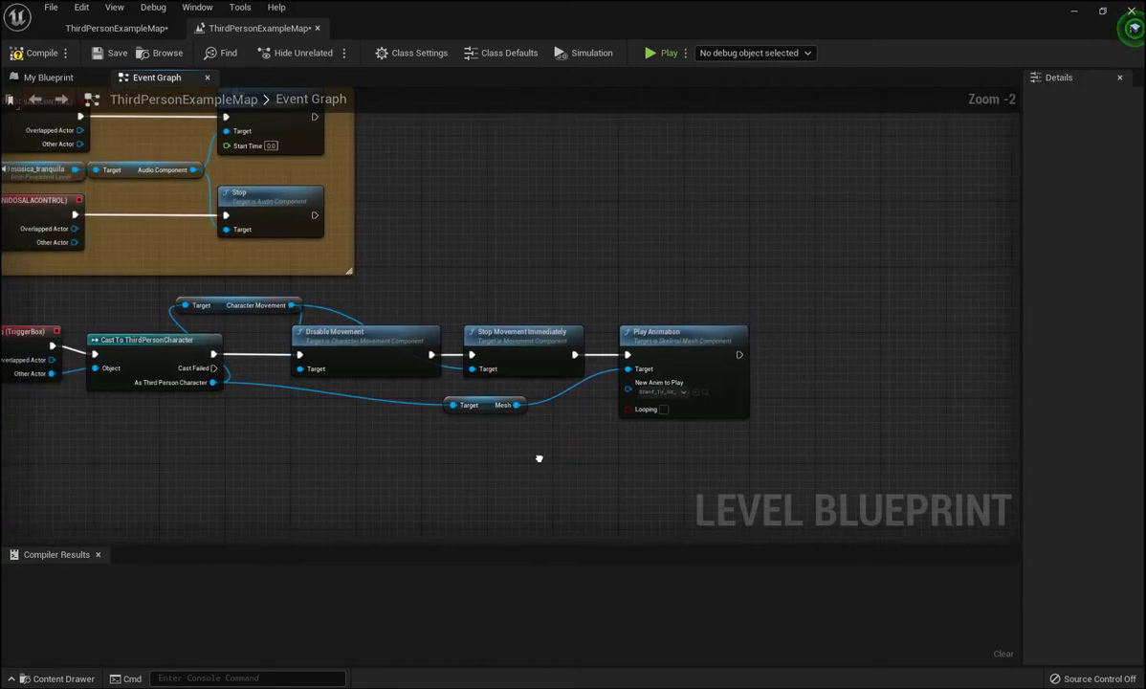
{"action": "right_click_drag", "start_coordinate": [376, 478], "coordinate": [468, 440]}
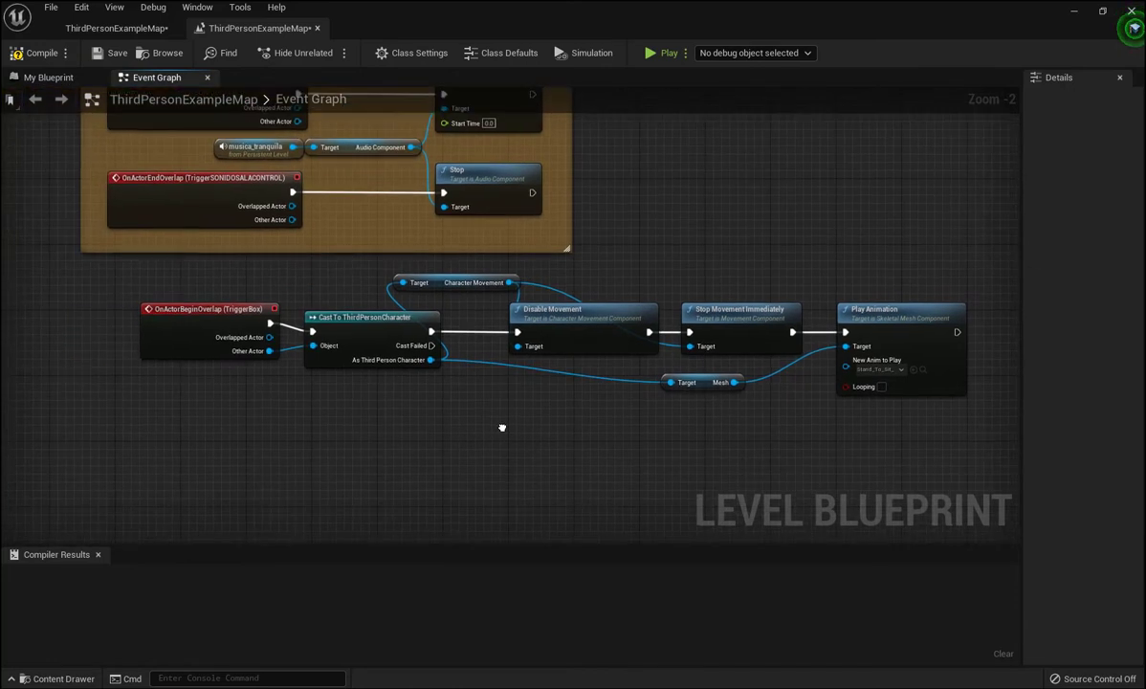
{"action": "left_click_drag", "start_coordinate": [125, 259], "coordinate": [995, 466]}
- Wrap the selected chain in a comment titled 'personaje sentarse' with font size 48
{"action": "key", "text": "c"}
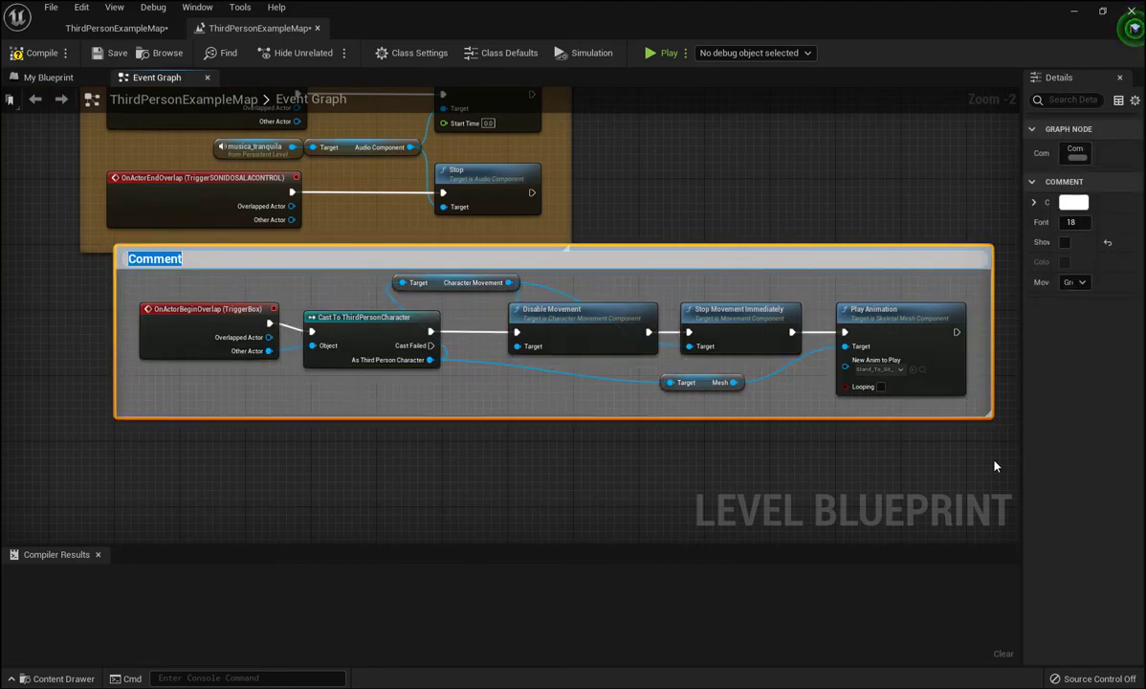
{"action": "type", "text": "se"}
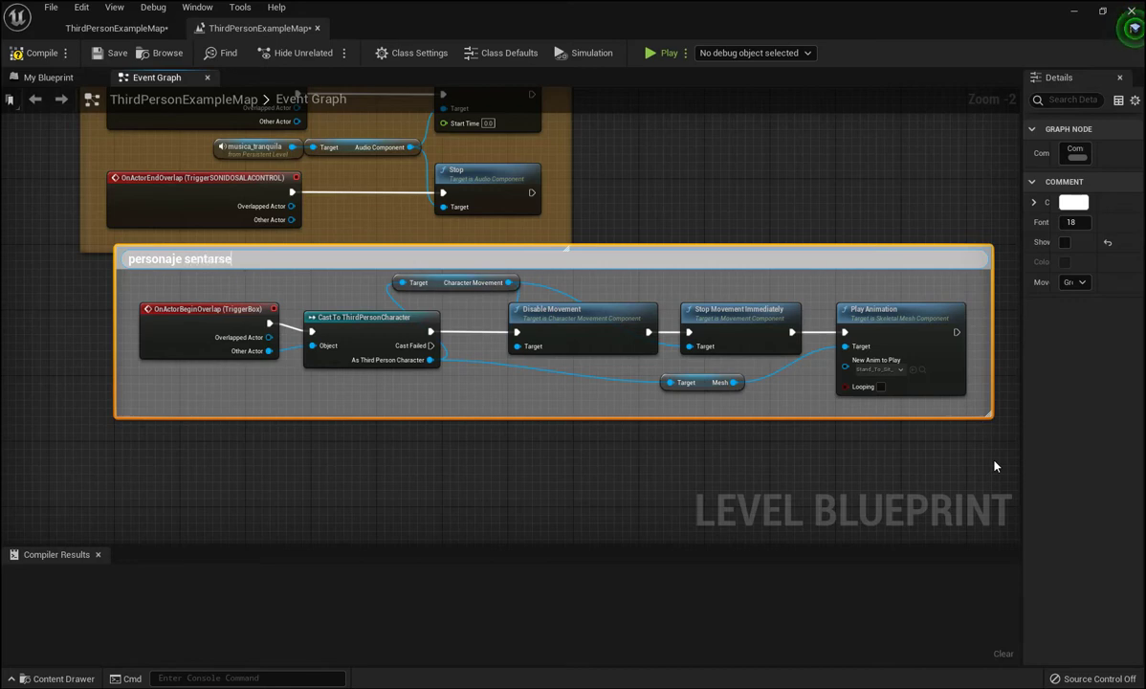
{"action": "left_click", "coordinate": [1072, 222]}
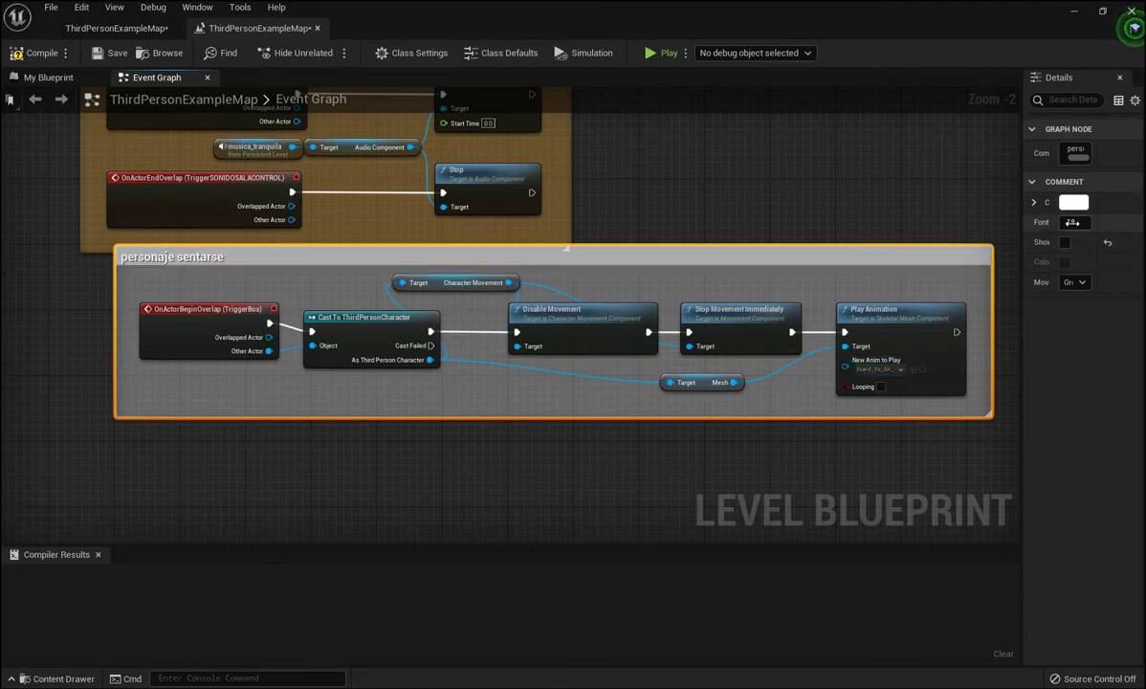
{"action": "mouse_move", "coordinate": [1072, 222]}
{"action": "left_mouse_down"}
{"action": "mouse_move", "coordinate": [1100, 222]}
{"action": "mouse_move", "coordinate": [1053, 222]}
{"action": "left_mouse_up"}
{"action": "left_click", "coordinate": [1057, 181]}
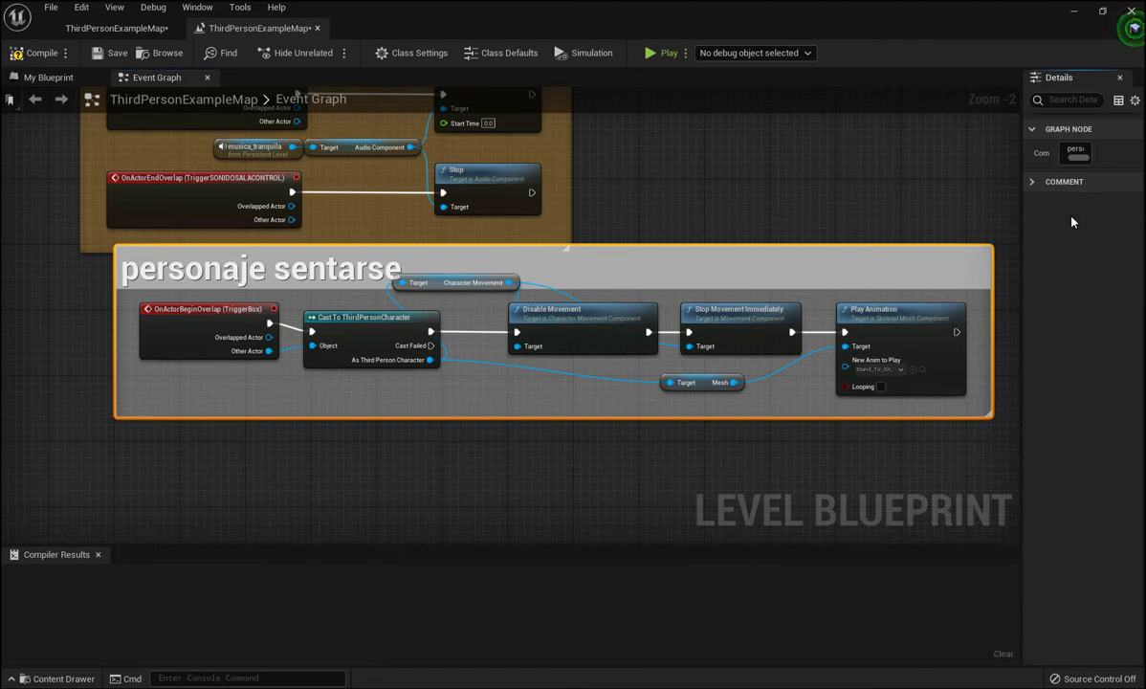
{"action": "left_click", "coordinate": [1044, 182]}
- Colour the 'personaje sentarse' comment orange instead of grey
{"action": "left_click", "coordinate": [1073, 201]}
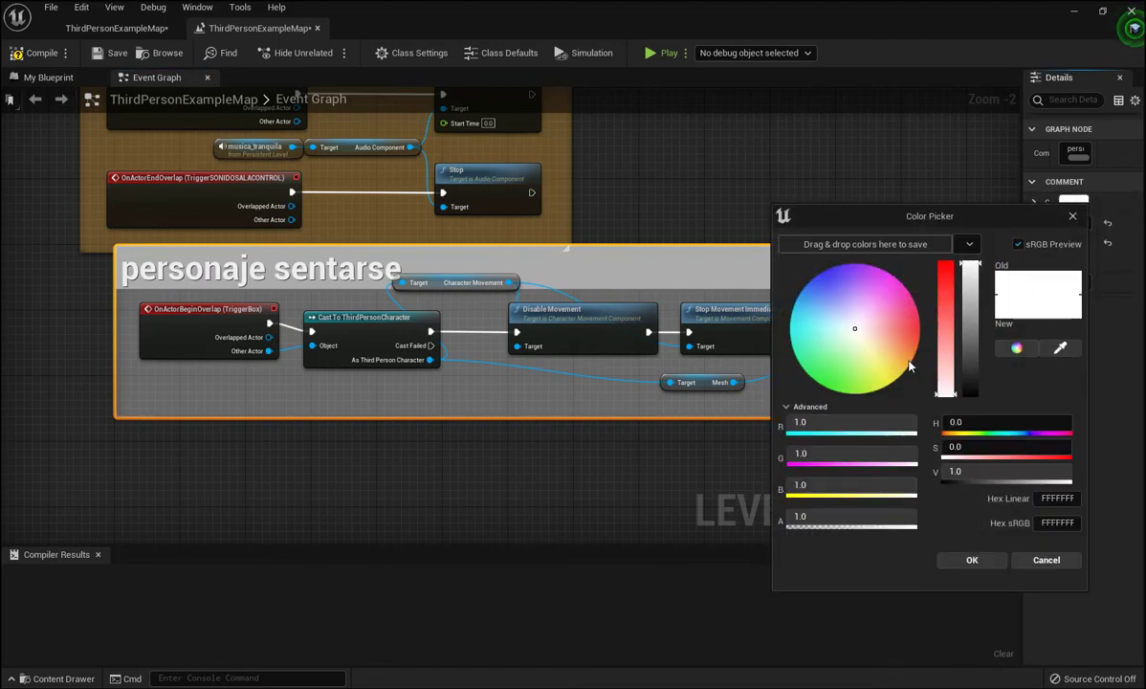
{"action": "left_click", "coordinate": [909, 366]}
{"action": "left_click", "coordinate": [969, 559]}
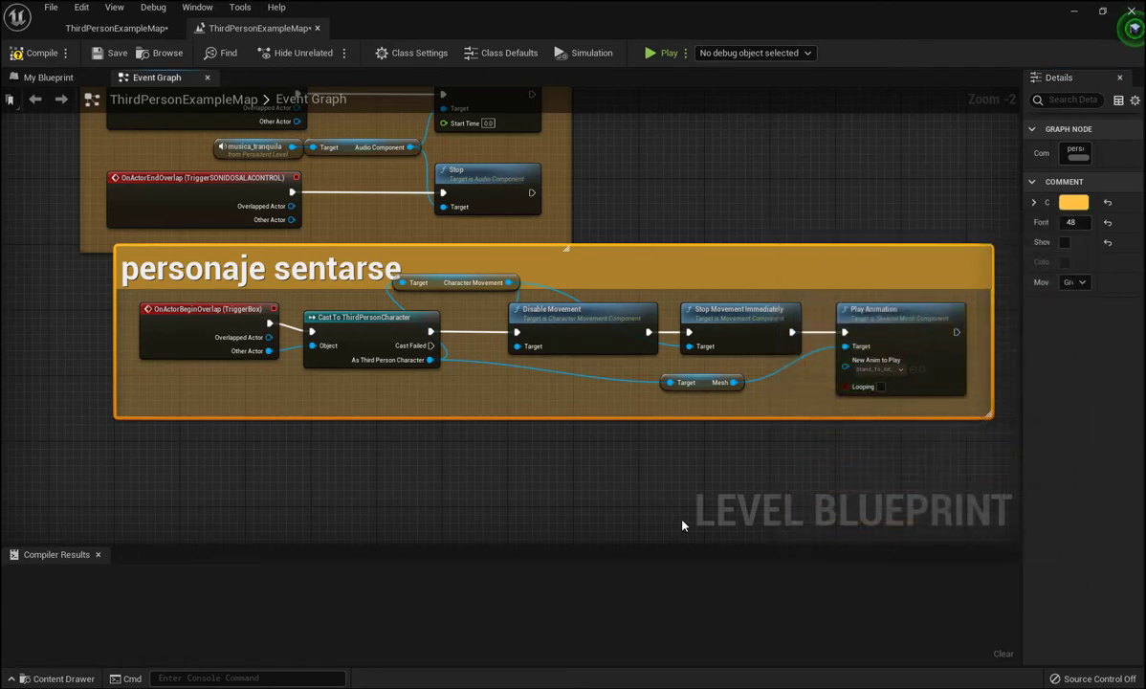
{"action": "scroll", "coordinate": [682, 525], "scroll_direction": "down", "scroll_amount": 3}
{"action": "right_click_drag", "start_coordinate": [701, 508], "coordinate": [458, 410]}
{"action": "right_click_drag", "start_coordinate": [584, 440], "coordinate": [714, 300]}
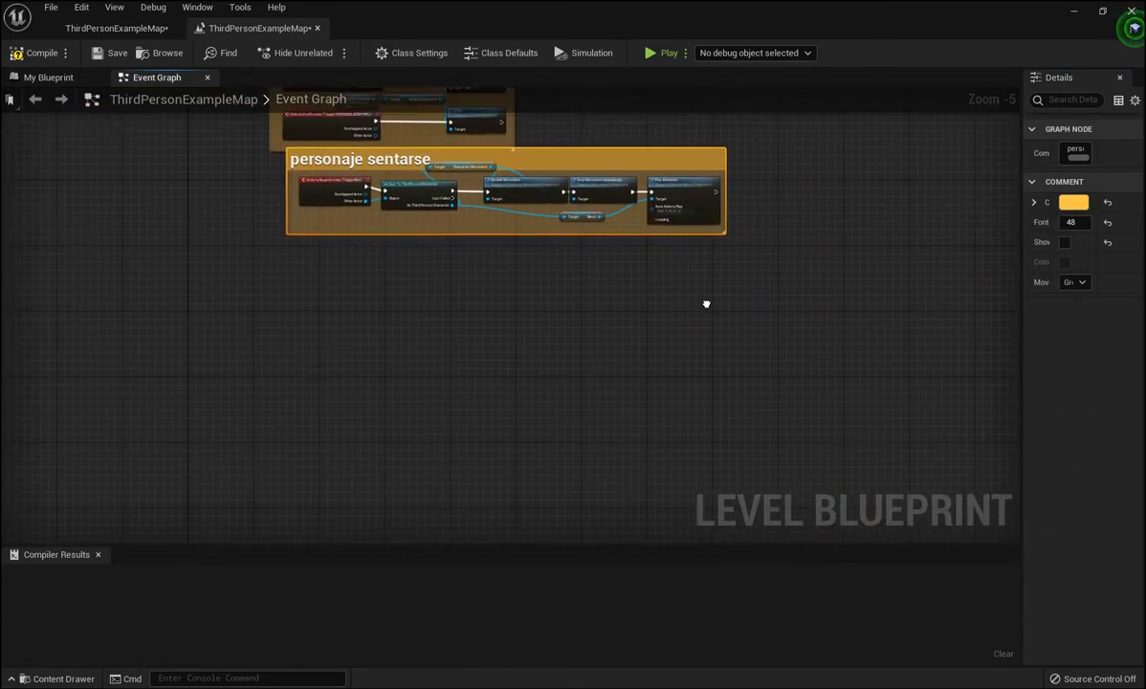
- Add an On Actor Begin Overlap (TriggerBox2) event in empty space below the comments
{"action": "right_click", "coordinate": [388, 329]}
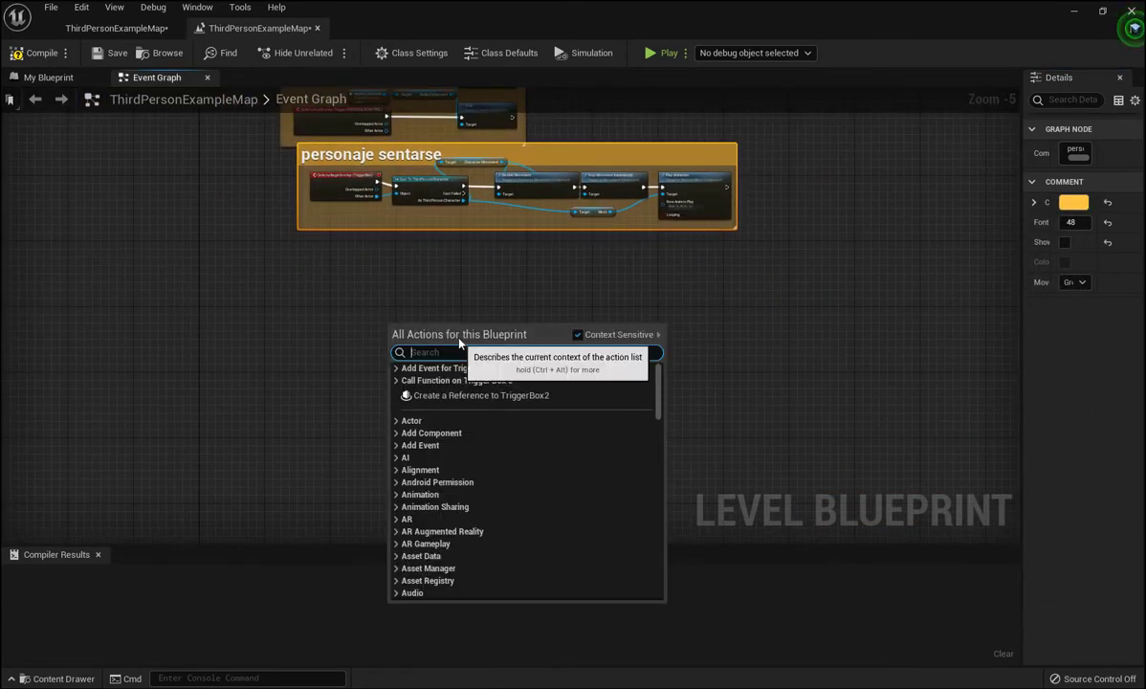
{"action": "left_click", "coordinate": [397, 371]}
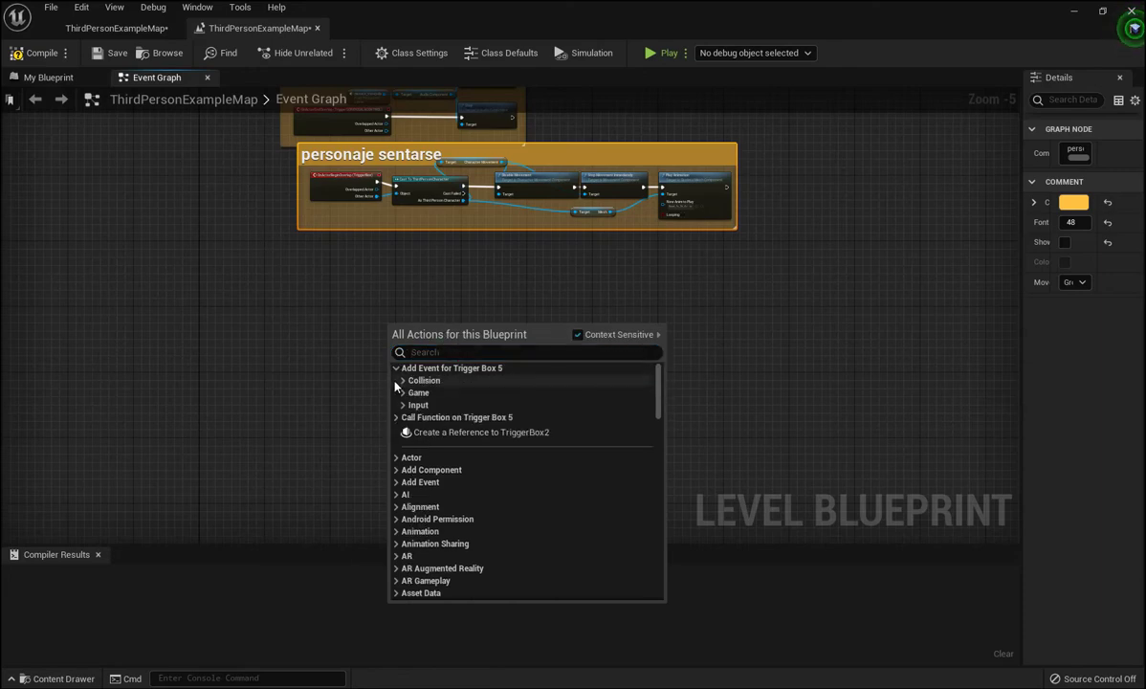
{"action": "left_click", "coordinate": [409, 380]}
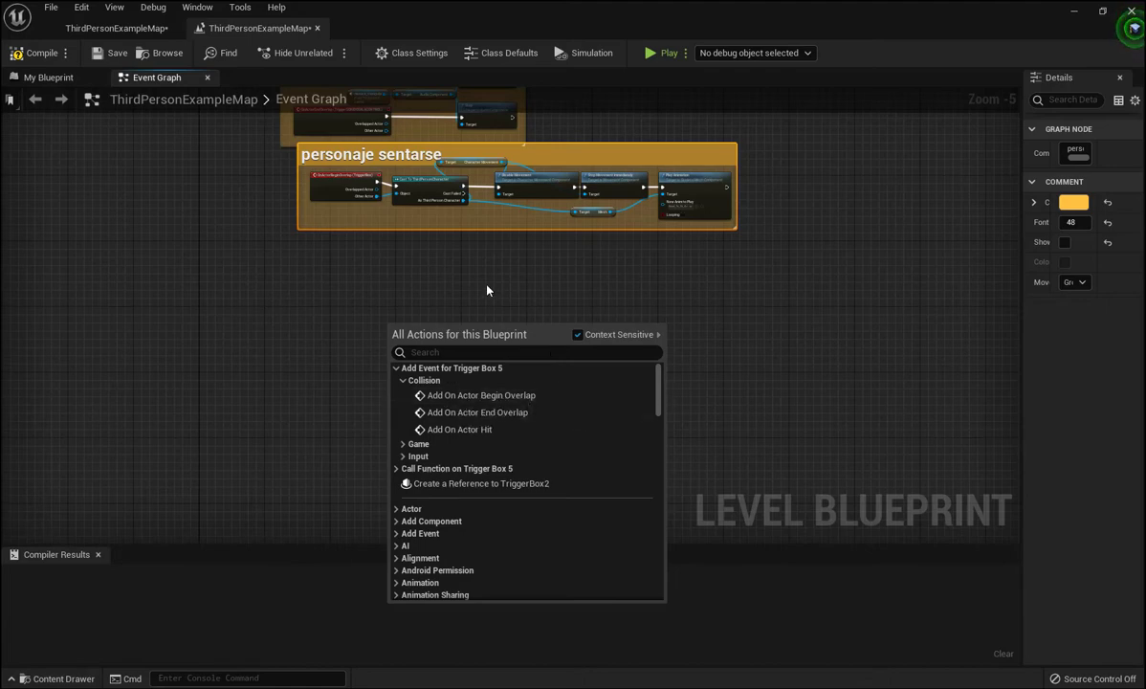
{"action": "left_click", "coordinate": [499, 395]}
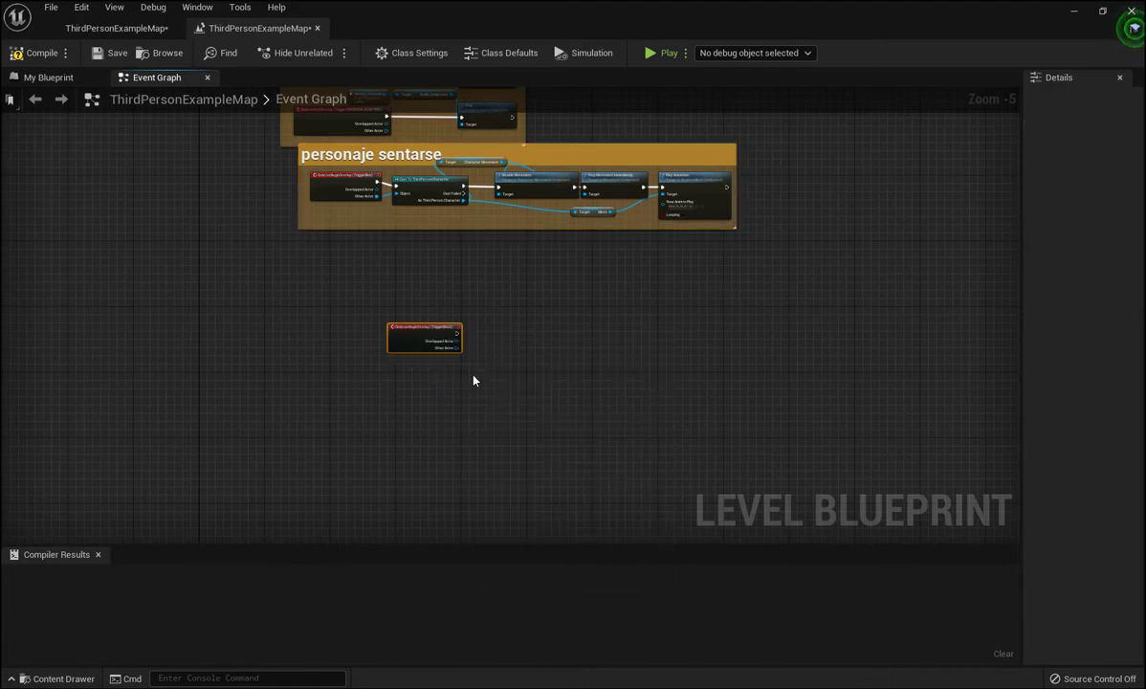
{"action": "scroll", "coordinate": [483, 387], "scroll_direction": "up", "scroll_amount": 2}
{"action": "scroll", "coordinate": [494, 363], "scroll_direction": "up", "scroll_amount": 1}
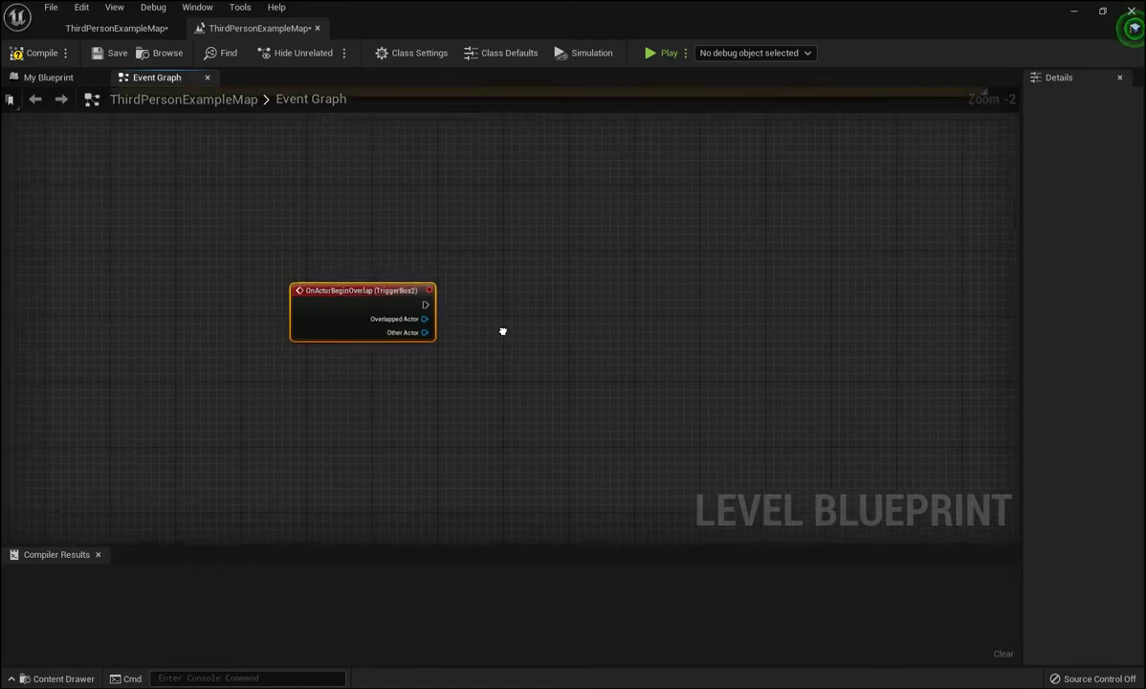
{"action": "mouse_move", "coordinate": [503, 331]}
{"action": "right_mouse_down"}
{"action": "mouse_move", "coordinate": [593, 380]}
{"action": "mouse_move", "coordinate": [552, 321]}
{"action": "right_mouse_up"}
{"action": "scroll", "coordinate": [593, 381], "scroll_direction": "up", "scroll_amount": 3}
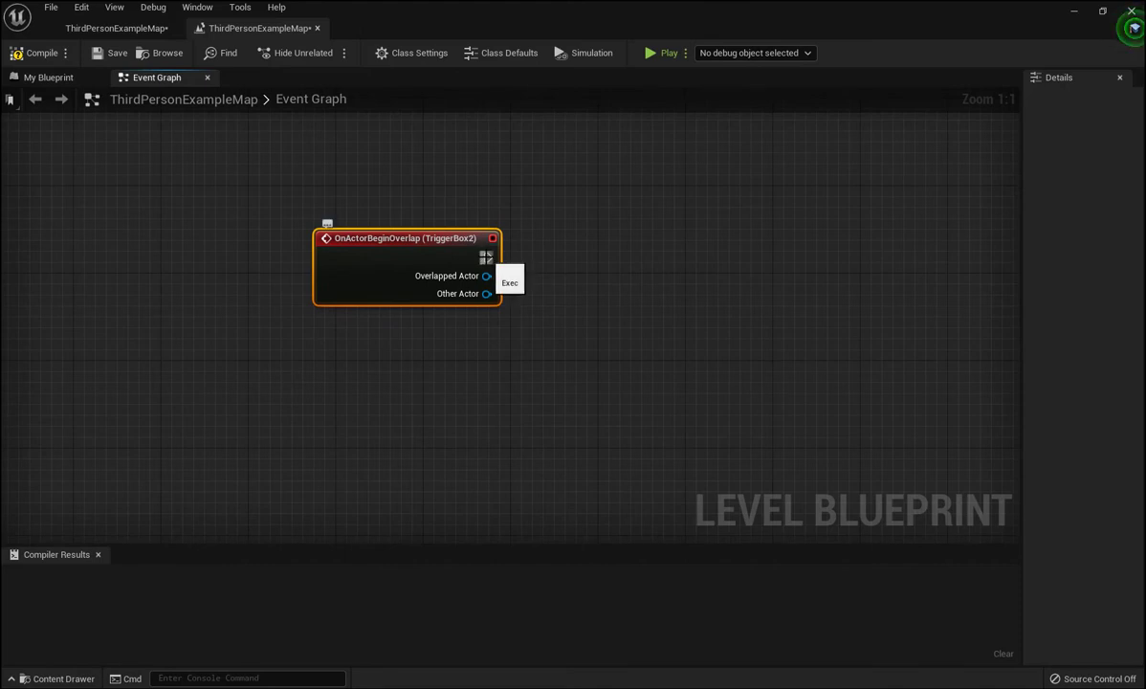
- Chain Cast To ThirdPersonCharacter after the TriggerBox2 overlap, fed by Get Player Character
{"action": "left_click_drag", "start_coordinate": [486, 257], "coordinate": [524, 267]}
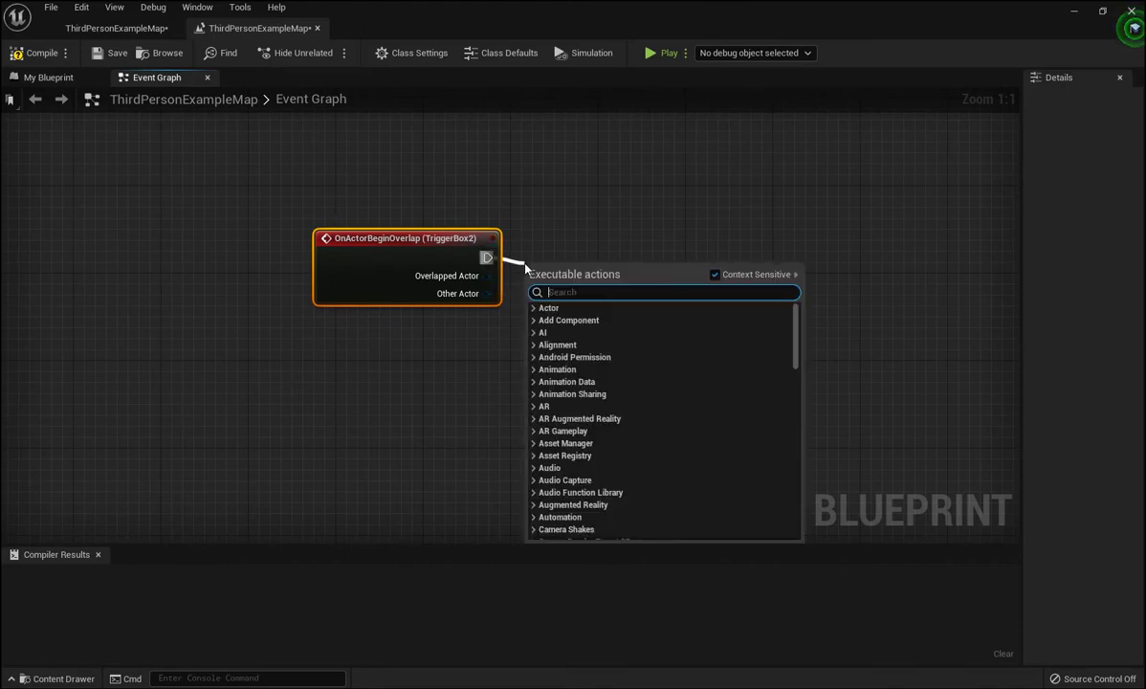
{"action": "type", "text": "castt"}
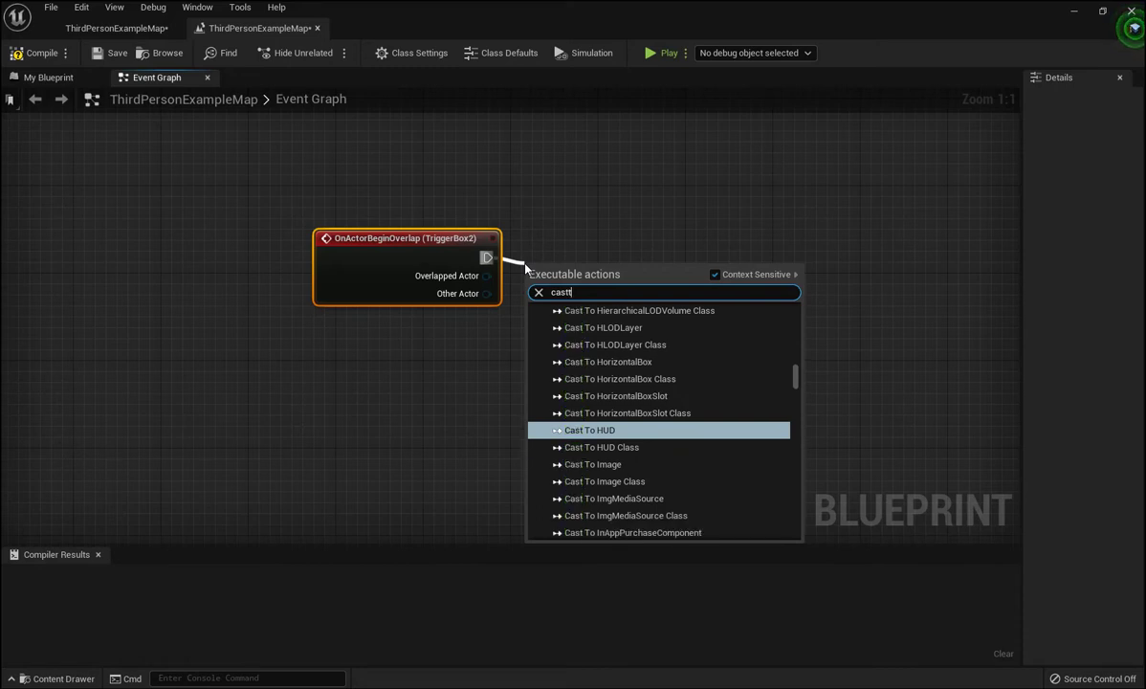
{"action": "type", "text": "oth"}
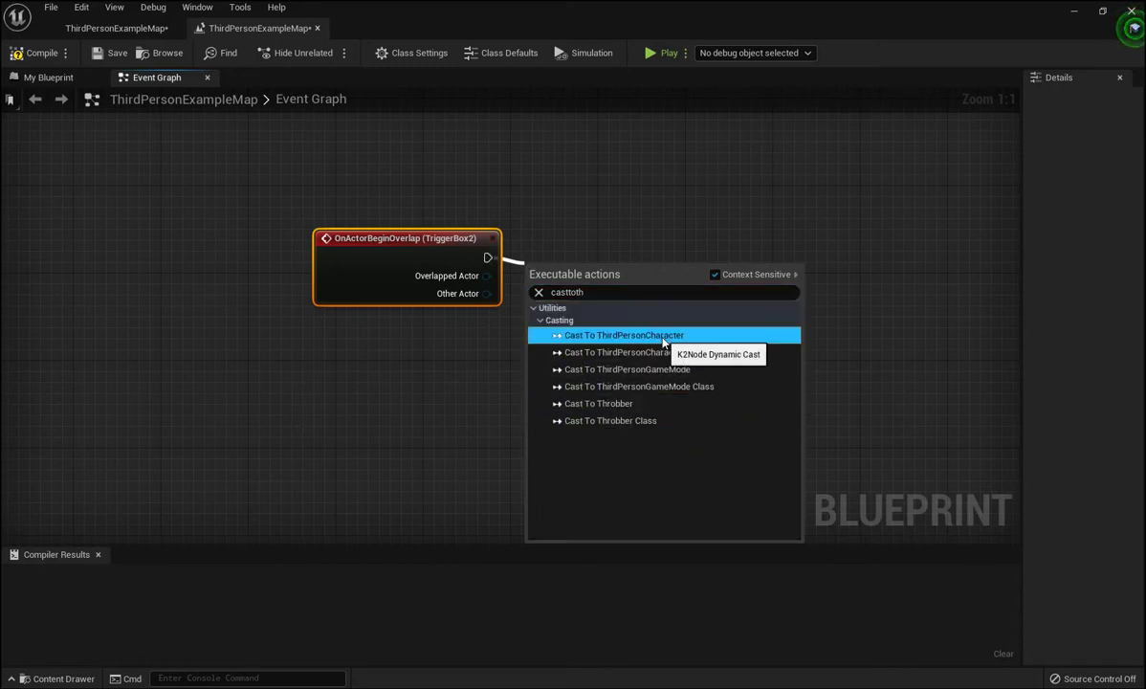
{"action": "left_click", "coordinate": [624, 335]}
{"action": "left_click_drag", "start_coordinate": [533, 308], "coordinate": [524, 359]}
{"action": "type", "text": "get"}
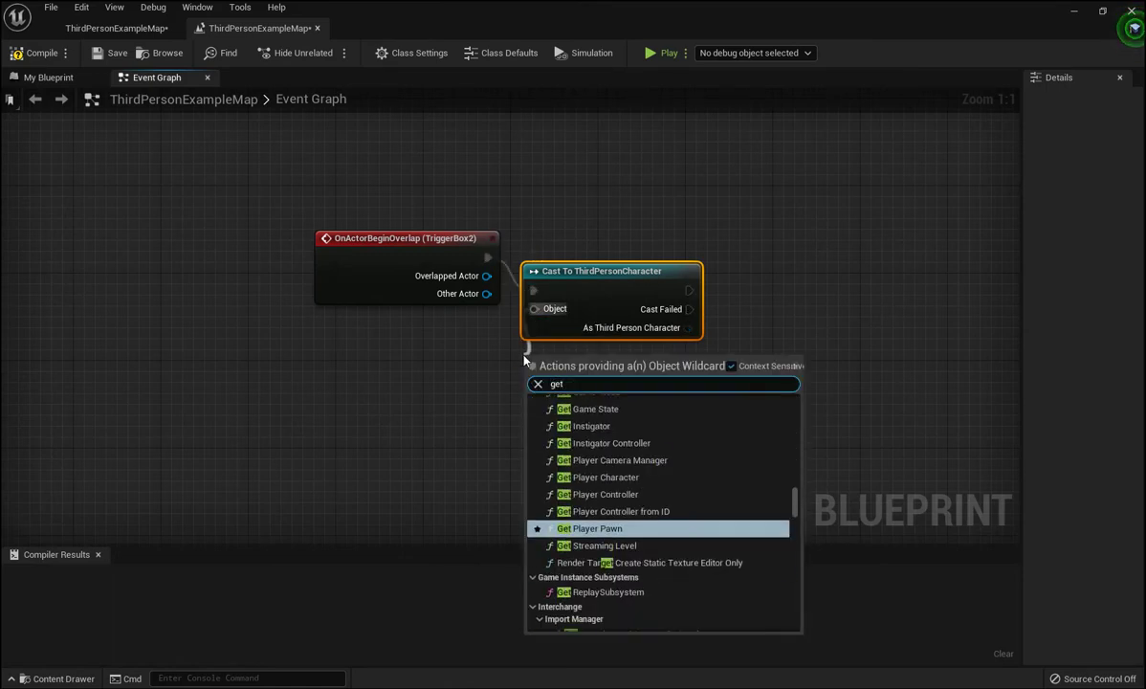
{"action": "type", "text": "pla"}
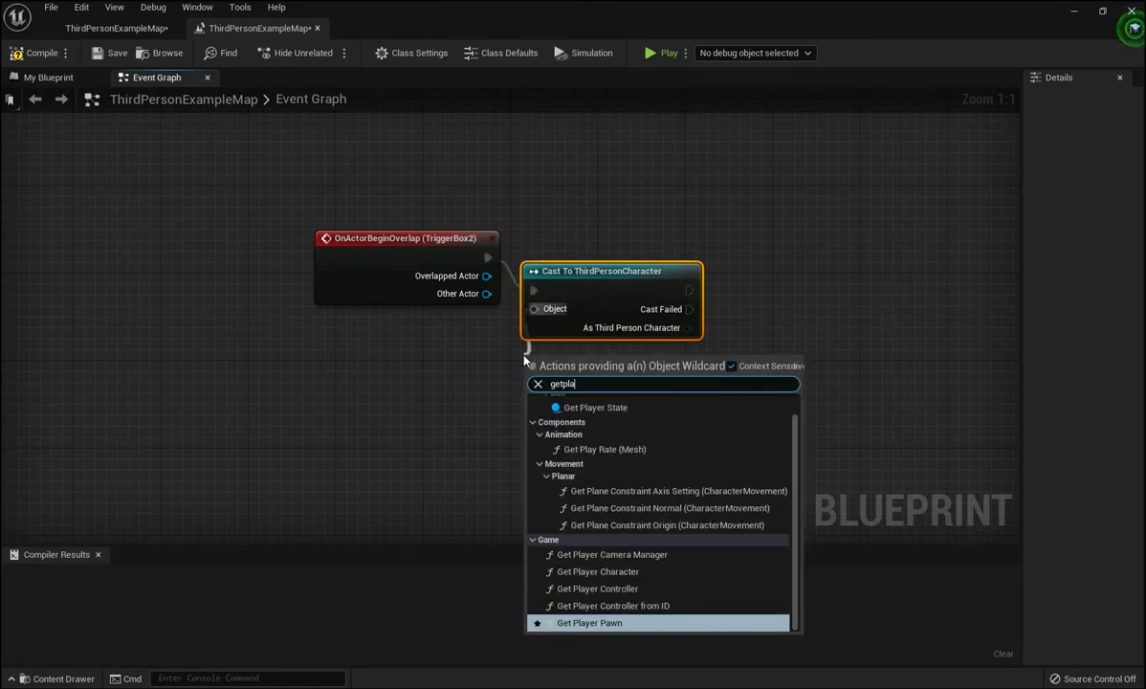
{"action": "left_click", "coordinate": [627, 573]}
{"action": "mouse_move", "coordinate": [624, 456]}
{"action": "right_mouse_down"}
{"action": "mouse_move", "coordinate": [499, 466]}
{"action": "mouse_move", "coordinate": [457, 401]}
{"action": "right_mouse_up"}
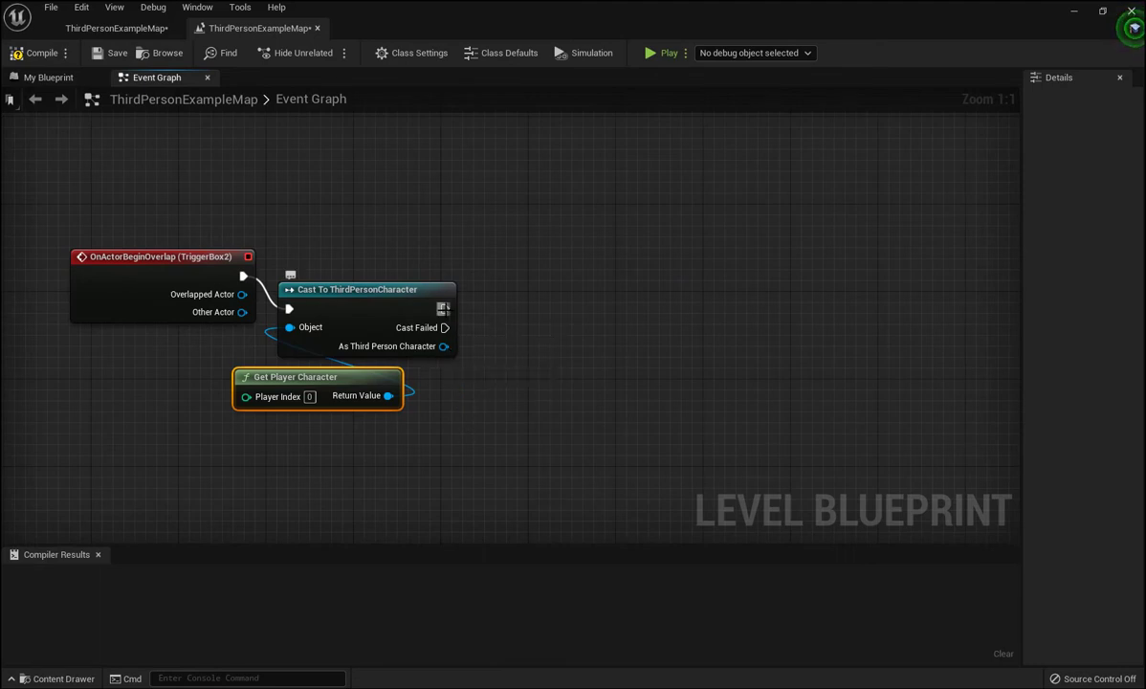
- Add Create Level Sequence Player after the cast with its Level Sequence set to puertas
{"action": "left_click_drag", "start_coordinate": [444, 308], "coordinate": [513, 312]}
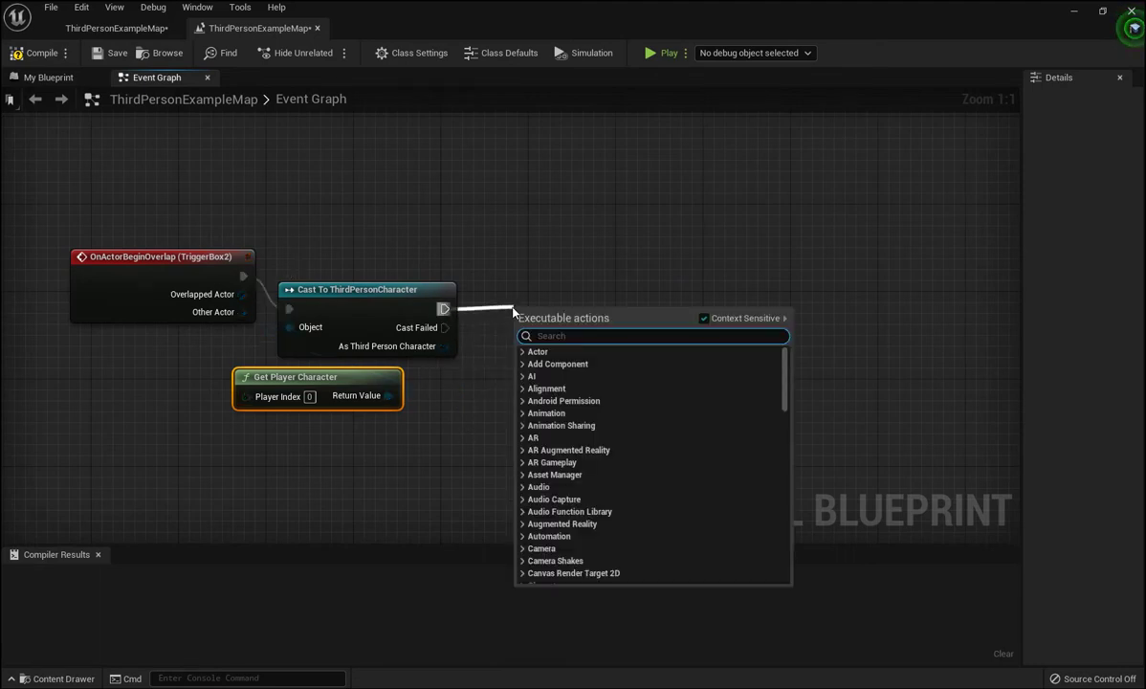
{"action": "type", "text": "cre"}
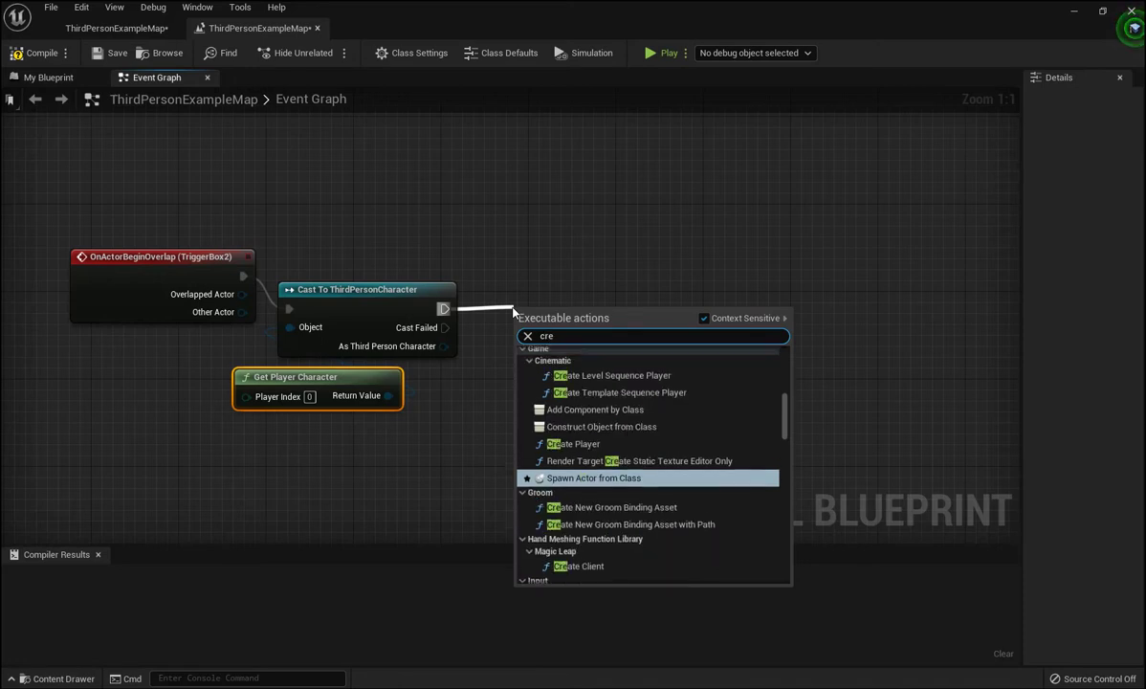
{"action": "type", "text": "at"}
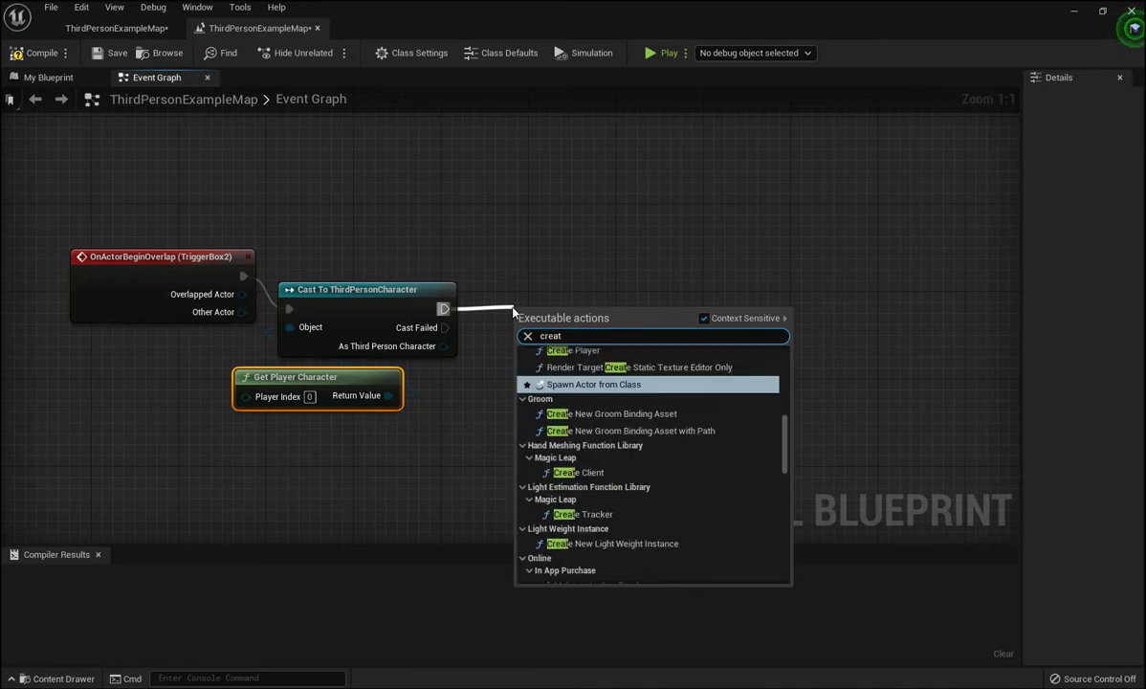
{"action": "type", "text": "e"}
{"action": "type", "text": "l"}
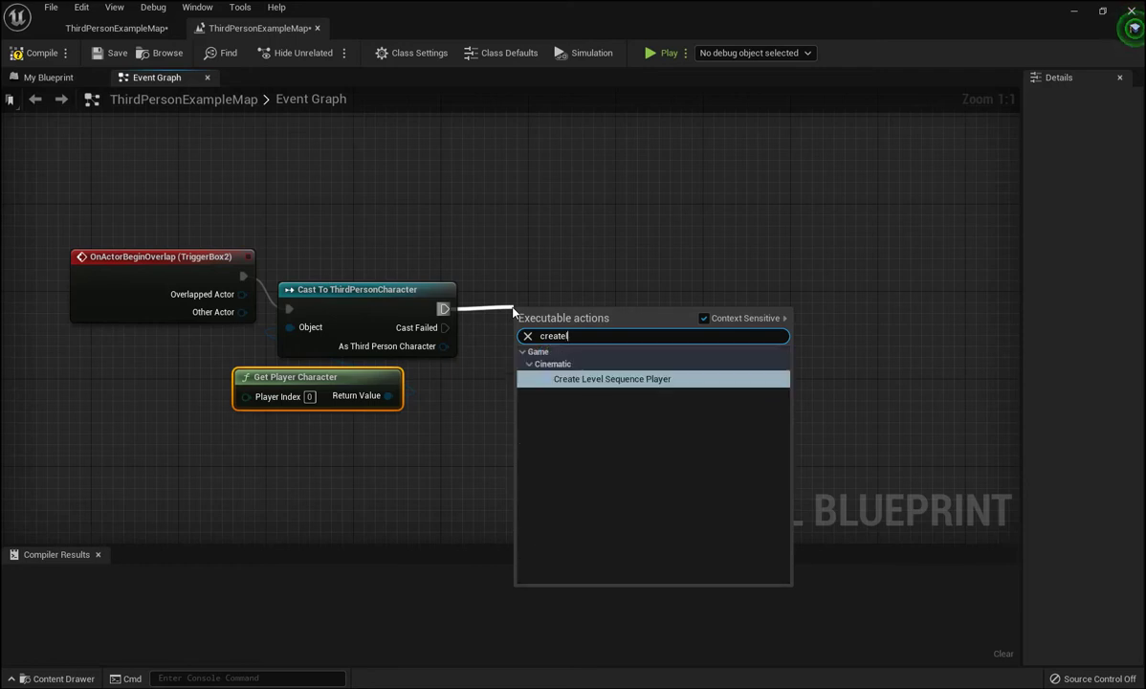
{"action": "left_click", "coordinate": [630, 378]}
{"action": "left_click_drag", "start_coordinate": [574, 312], "coordinate": [552, 290]}
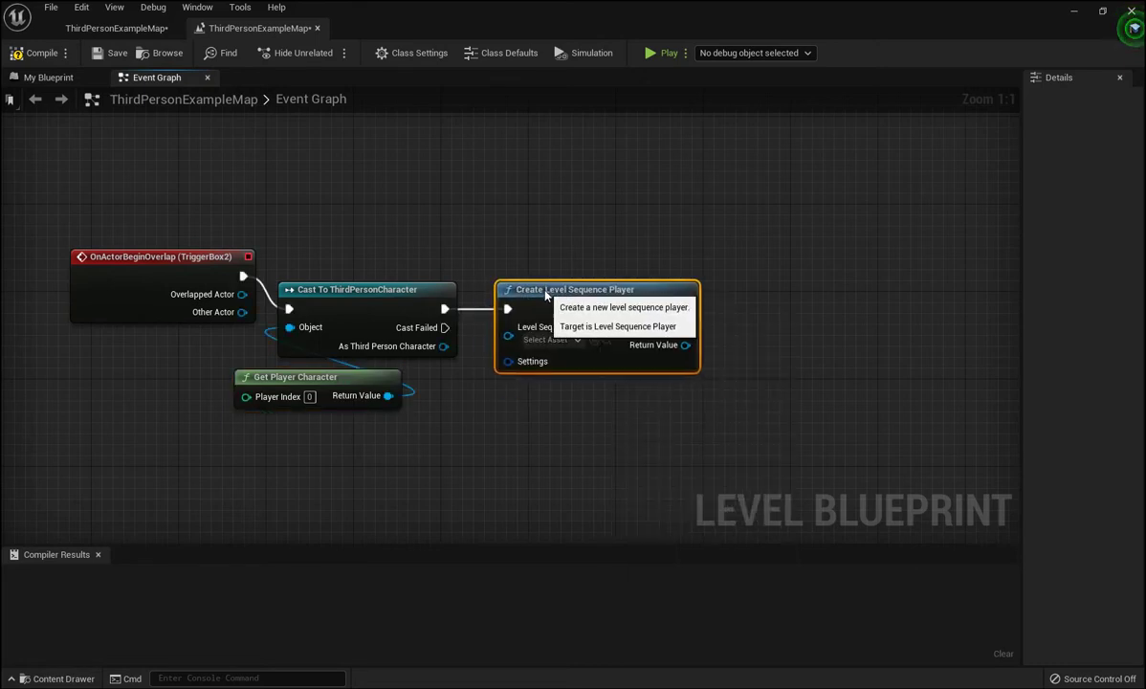
{"action": "left_click", "coordinate": [577, 341]}
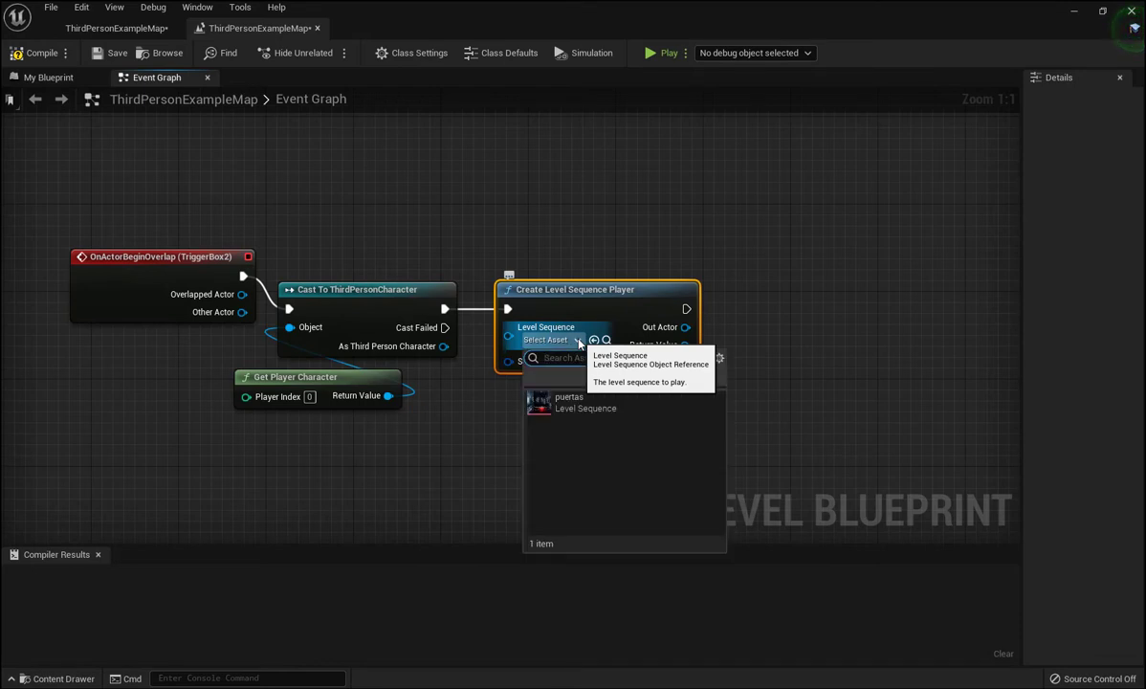
{"action": "left_click", "coordinate": [553, 400]}
{"action": "right_click_drag", "start_coordinate": [572, 409], "coordinate": [376, 436]}
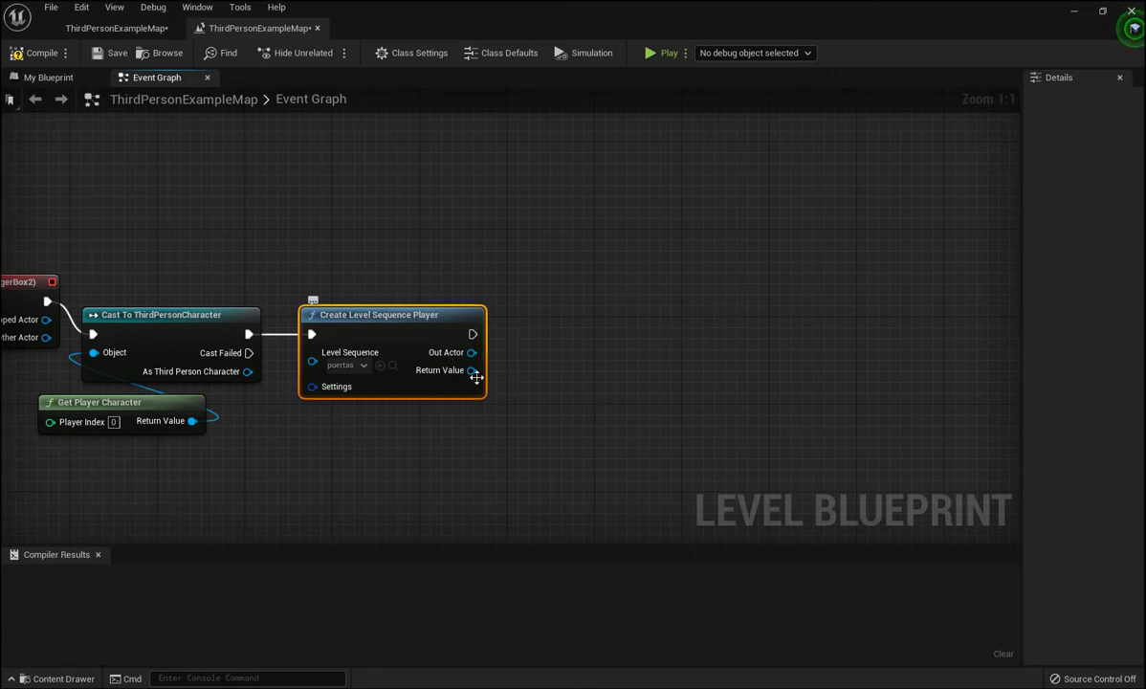
- Add a Play node from the sequence player's Return Value, placed after Create Level Sequence Player
{"action": "left_click_drag", "start_coordinate": [471, 370], "coordinate": [508, 375]}
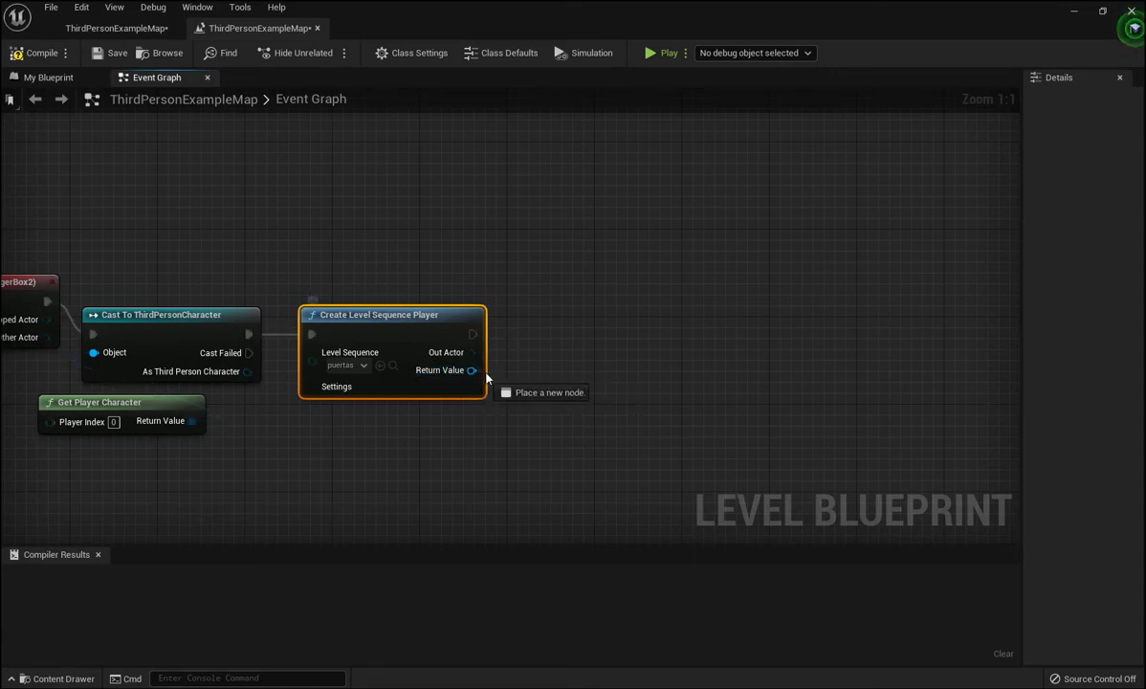
{"action": "type", "text": "pl"}
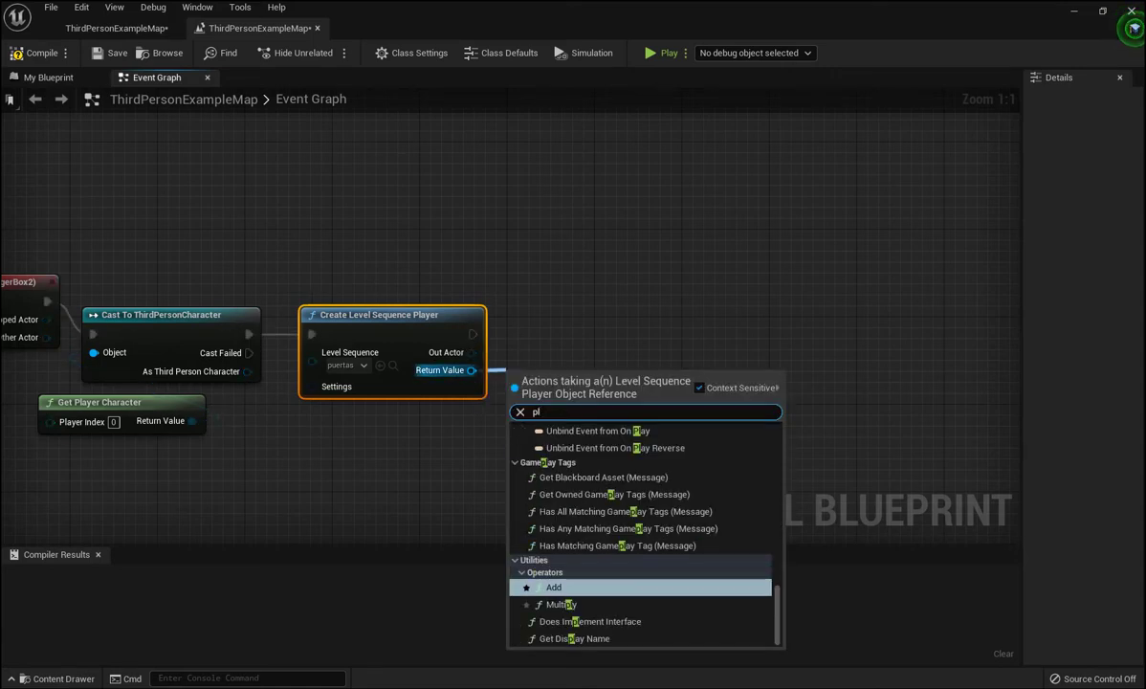
{"action": "type", "text": "ay"}
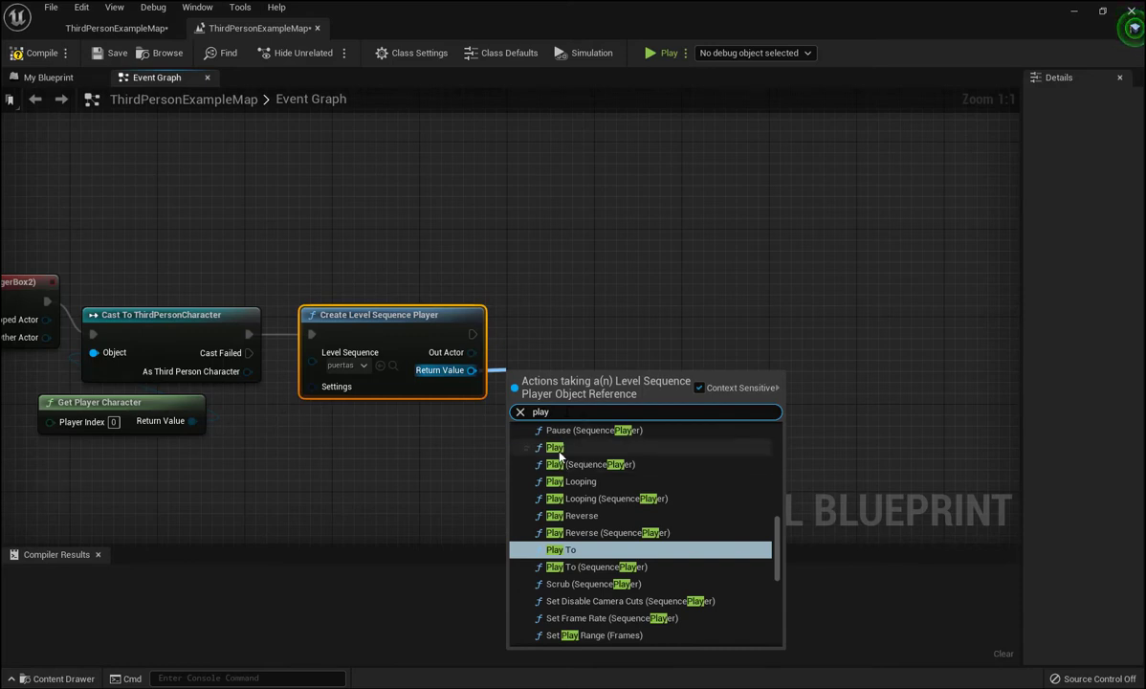
{"action": "left_click", "coordinate": [555, 448]}
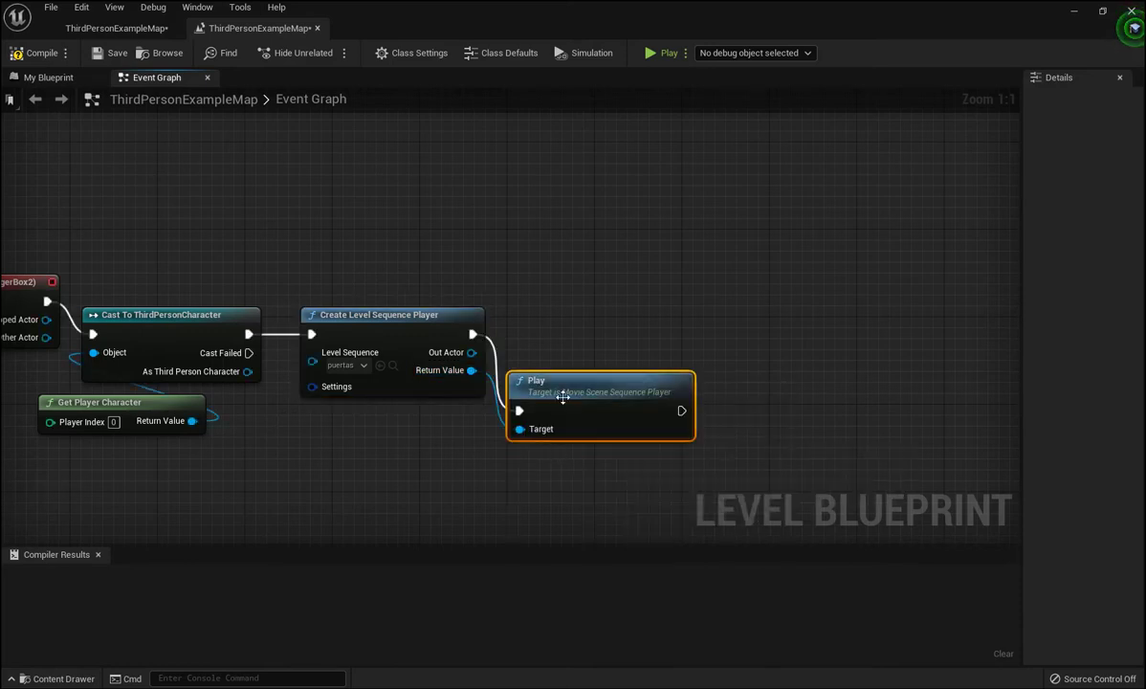
{"action": "left_click_drag", "start_coordinate": [562, 396], "coordinate": [574, 324]}
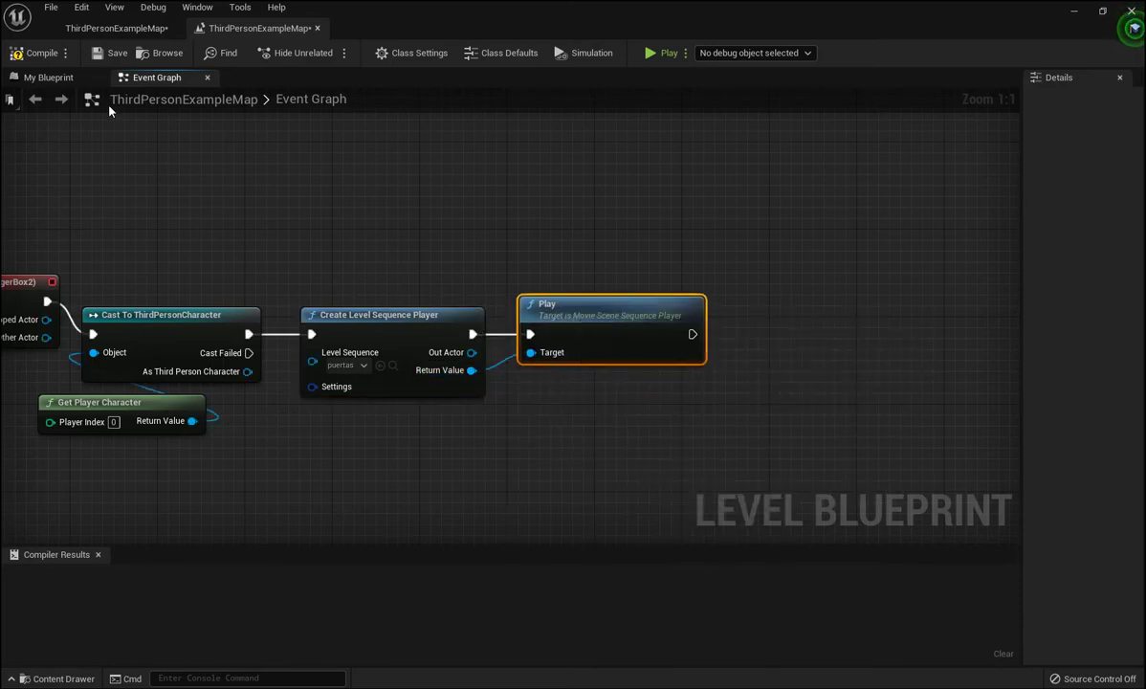
- Compile the Level Blueprint and save the map
{"action": "left_click", "coordinate": [37, 52]}
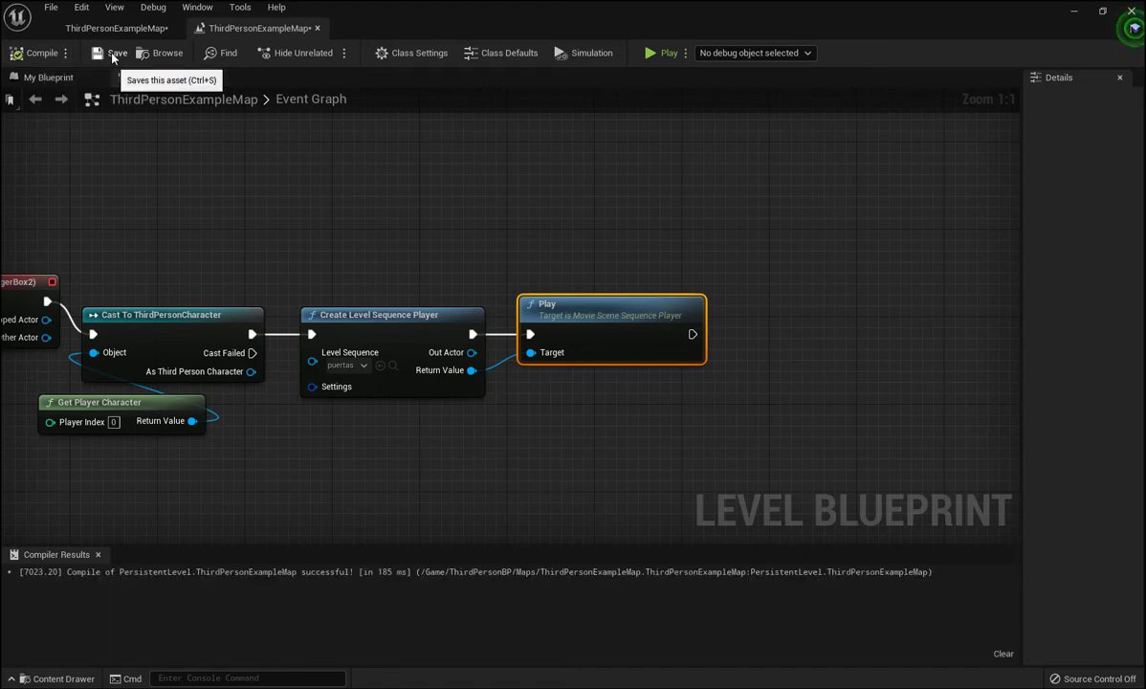
{"action": "left_click", "coordinate": [119, 55]}
{"action": "right_click_drag", "start_coordinate": [271, 463], "coordinate": [497, 469]}
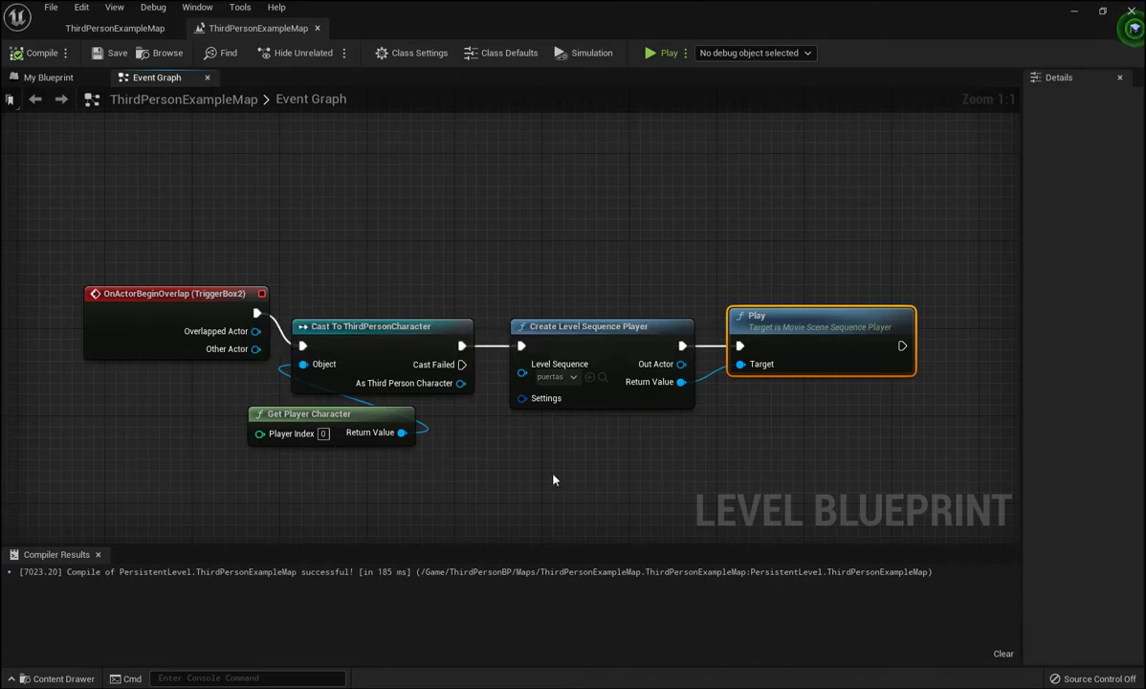
- Recompile the Level Blueprint and switch back to the ThirdPersonExampleMap level editor
{"action": "right_click_drag", "start_coordinate": [533, 456], "coordinate": [455, 471]}
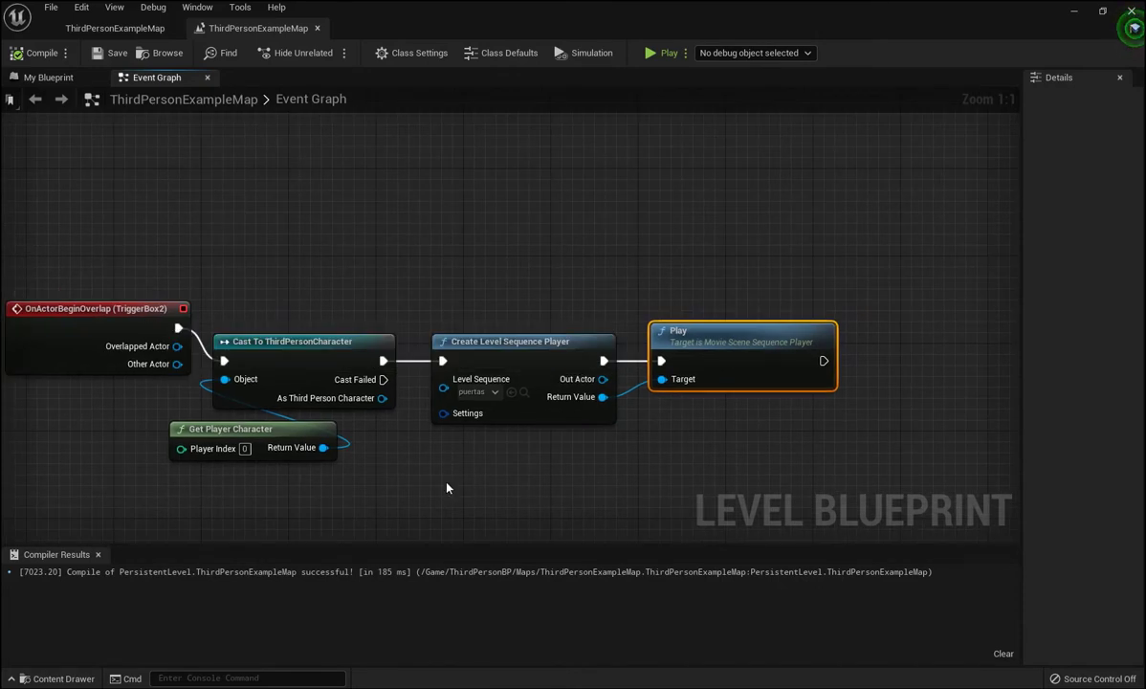
{"action": "right_click_drag", "start_coordinate": [501, 482], "coordinate": [436, 471]}
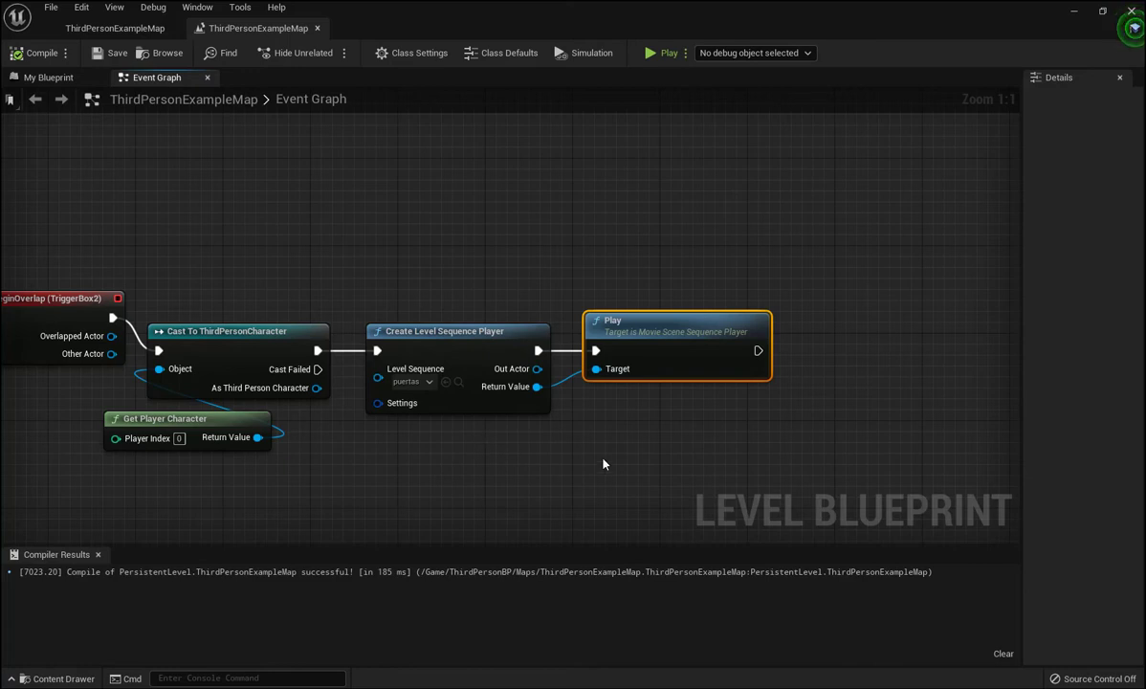
{"action": "right_click_drag", "start_coordinate": [577, 466], "coordinate": [452, 458]}
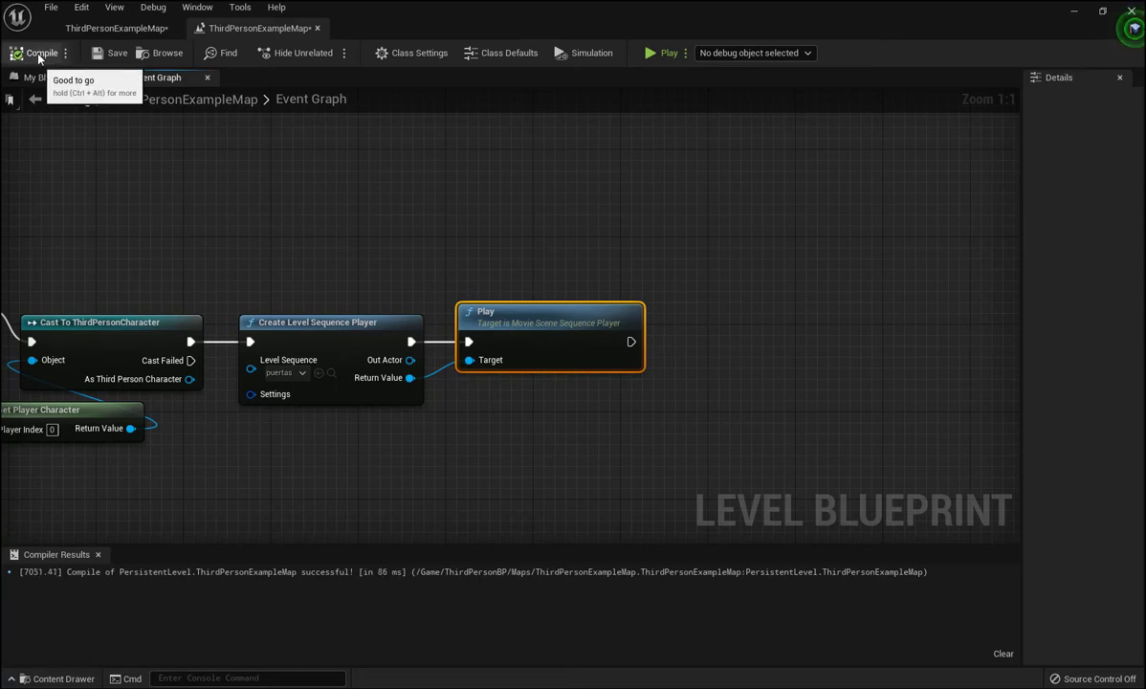
{"action": "left_click", "coordinate": [113, 54]}
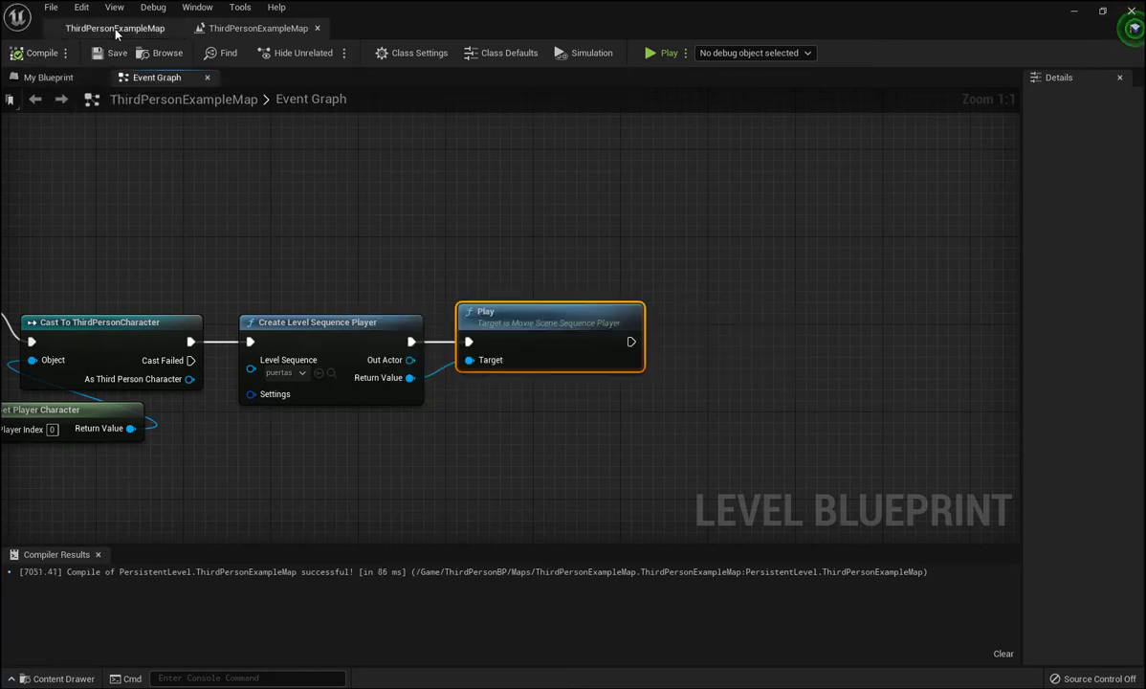
{"action": "left_click", "coordinate": [113, 29]}
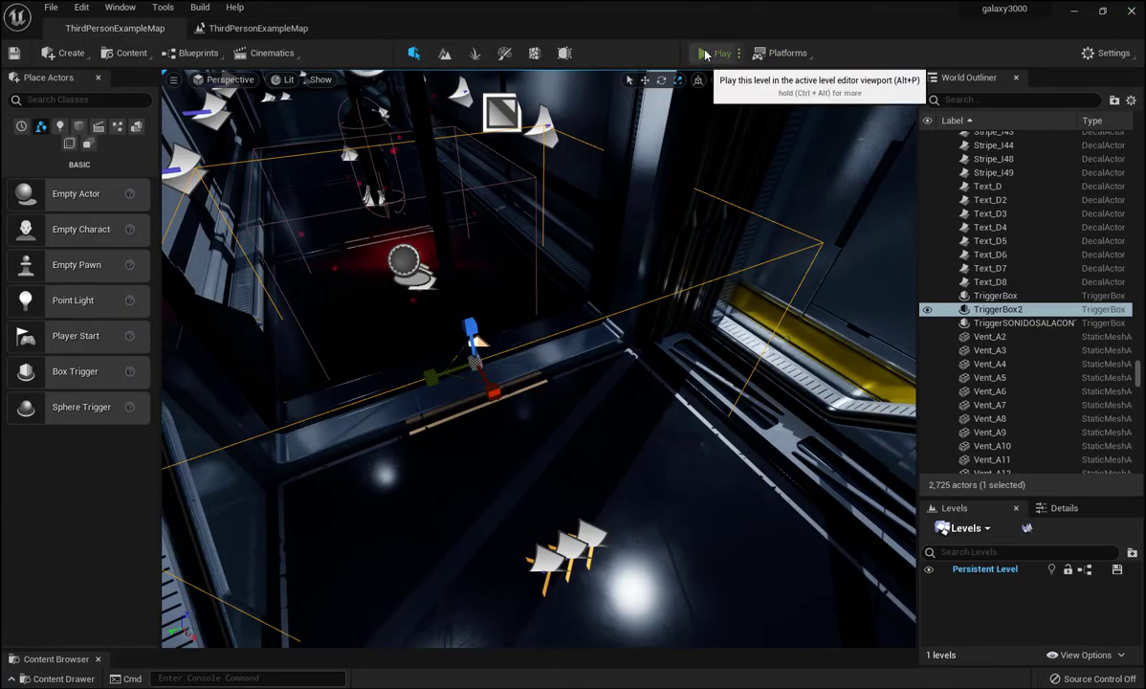
{"action": "left_click", "coordinate": [705, 54]}
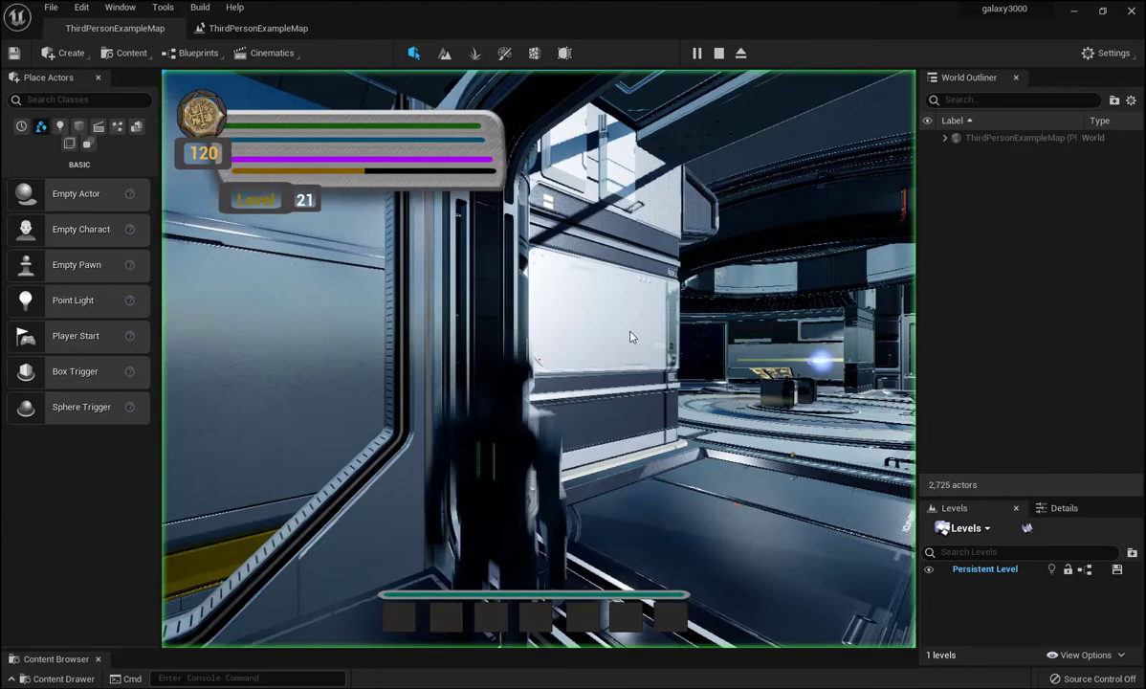
{"action": "left_click", "coordinate": [629, 337]}
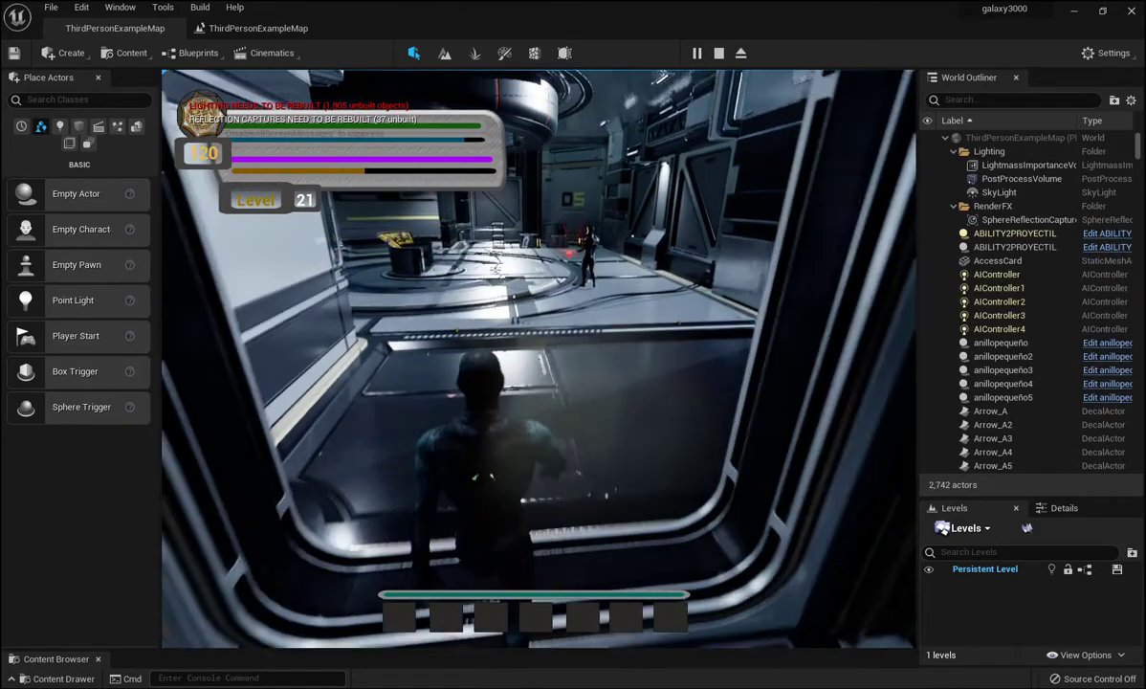
{"action": "key", "text": "w"}
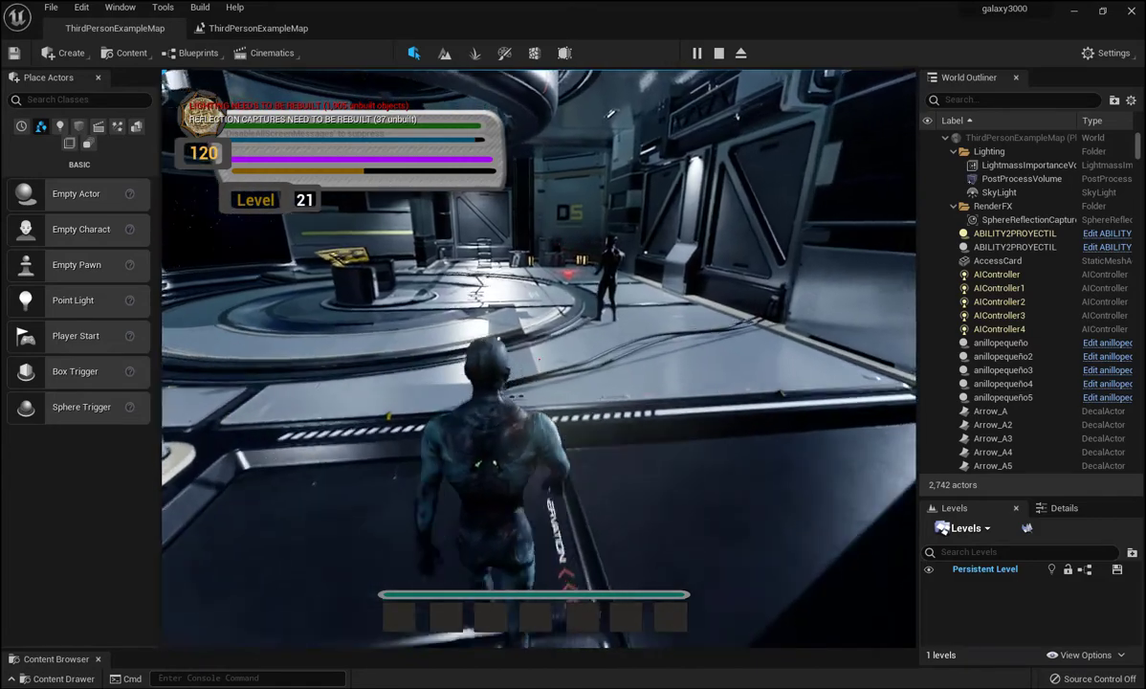
{"action": "key", "text": "w"}
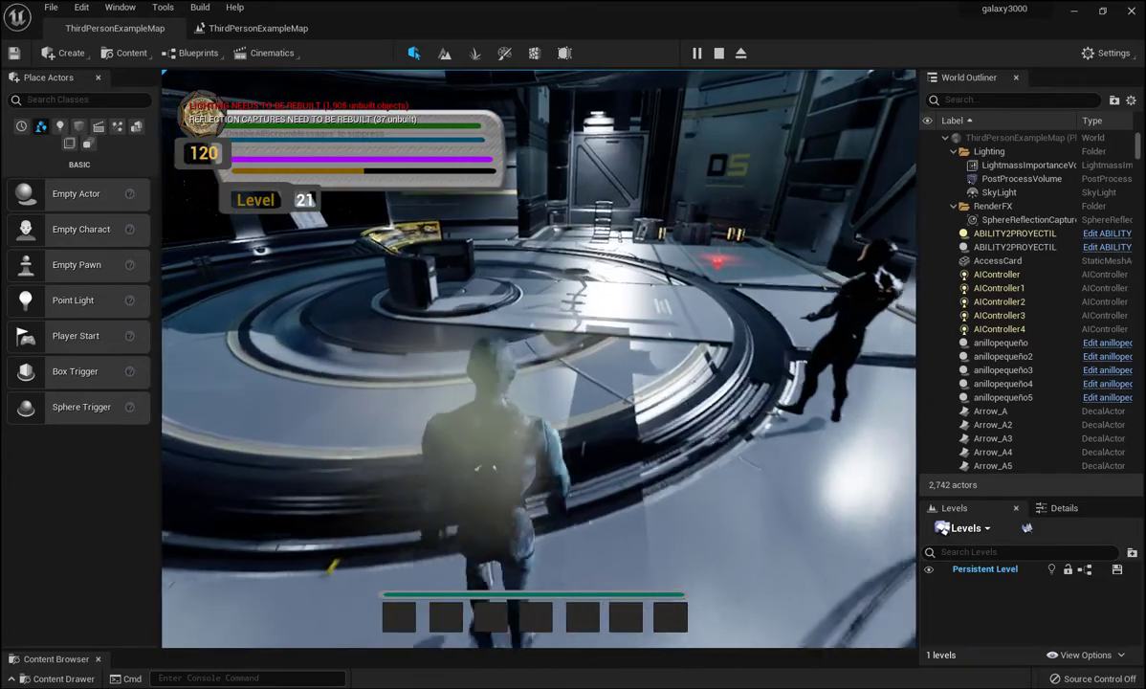
{"action": "key", "text": "w"}
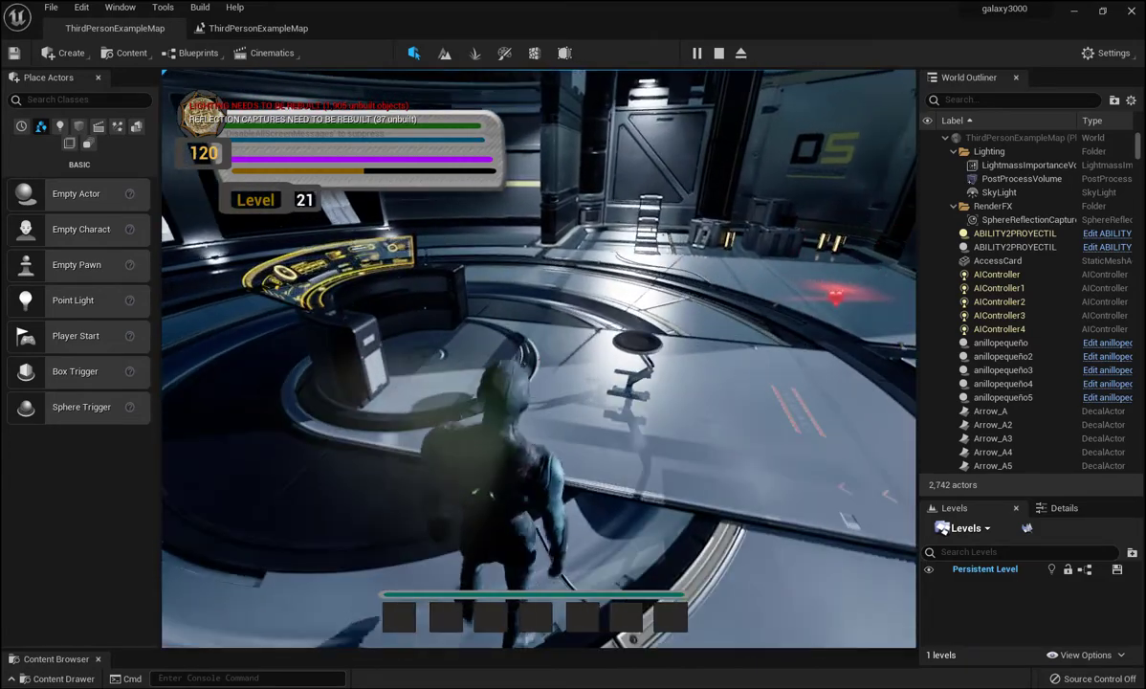
{"action": "key", "text": "w"}
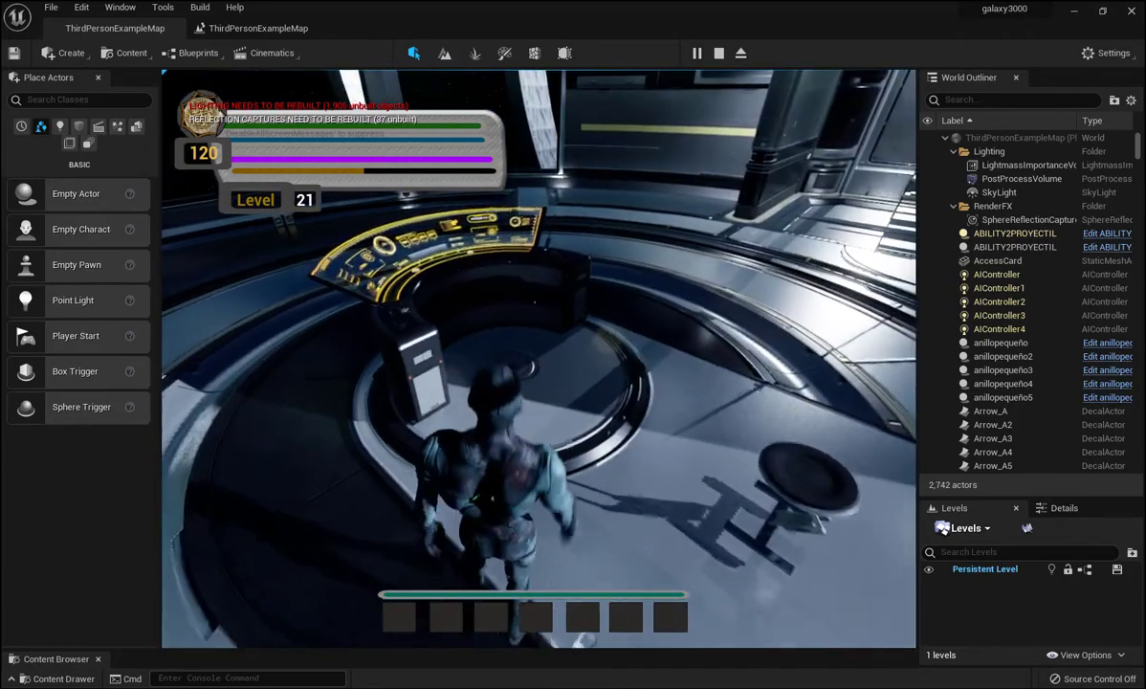
{"action": "key", "text": "w"}
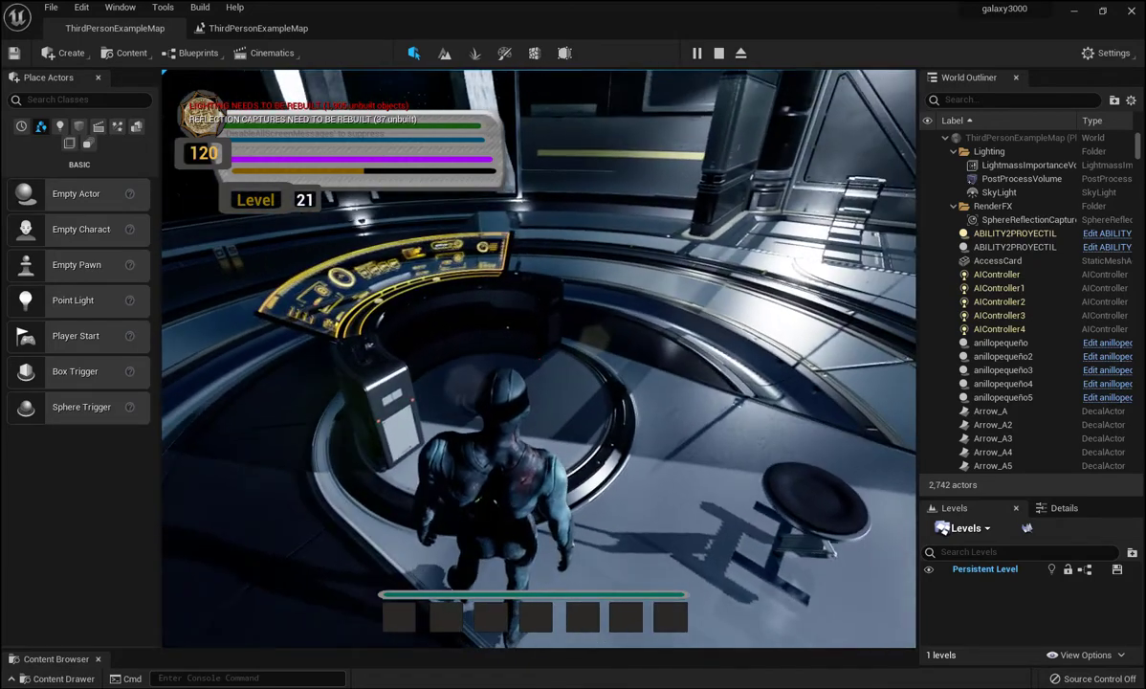
{"action": "key", "text": "w"}
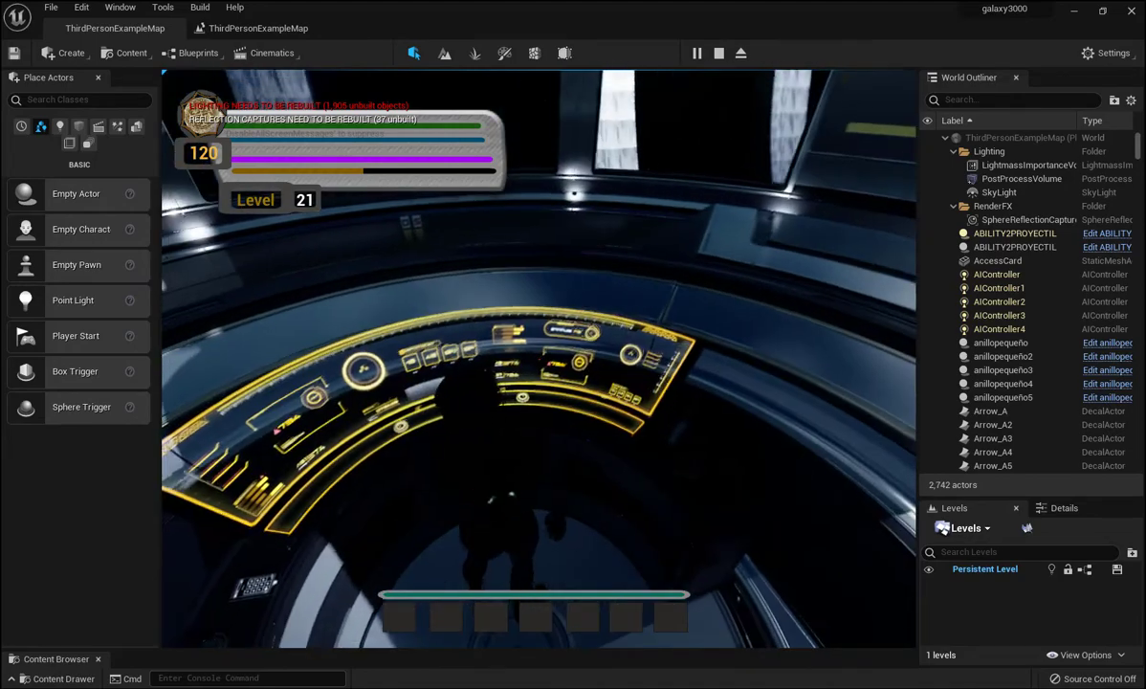
{"action": "key", "text": "w"}
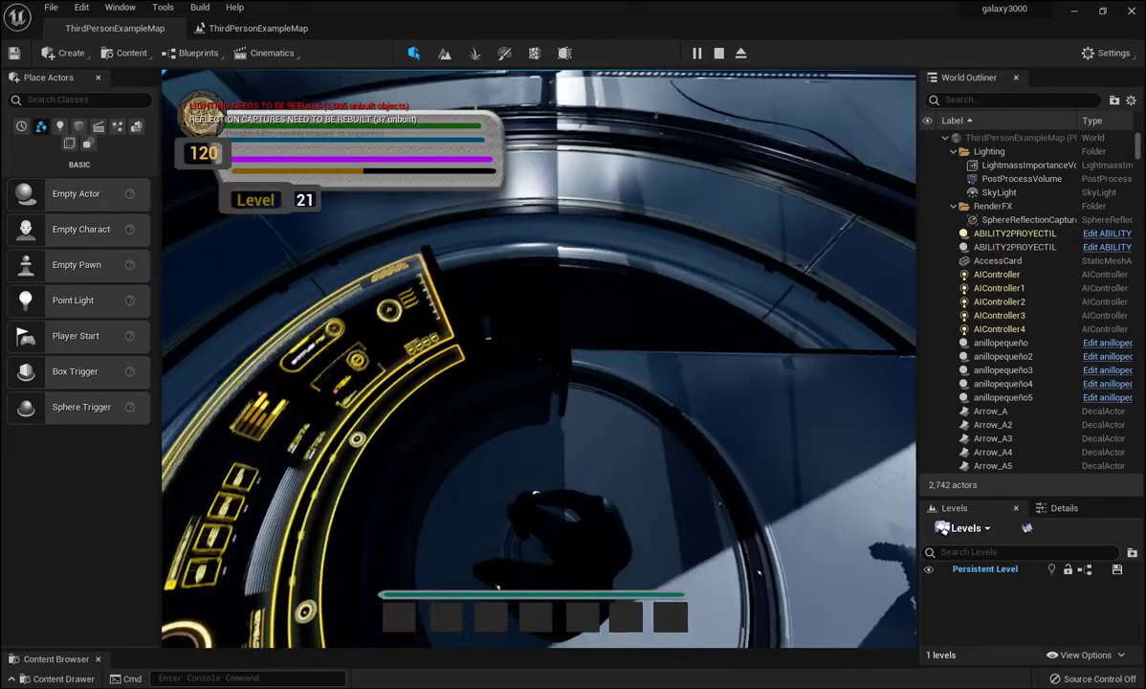
{"action": "key", "text": "w"}
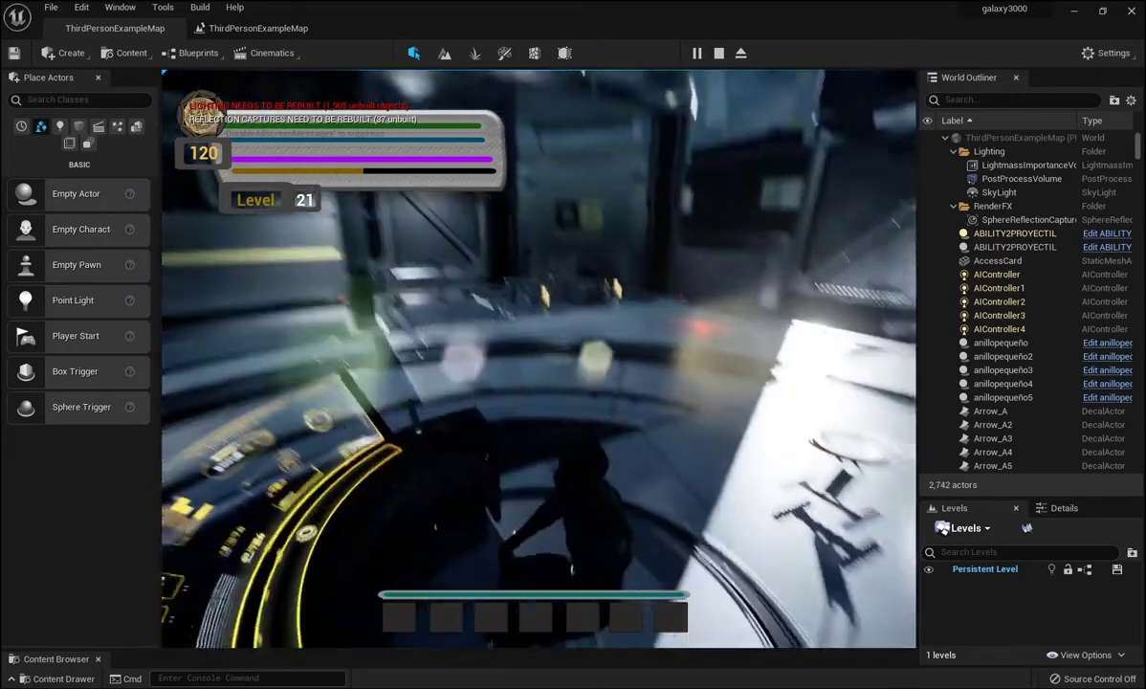
{"action": "key", "text": "w"}
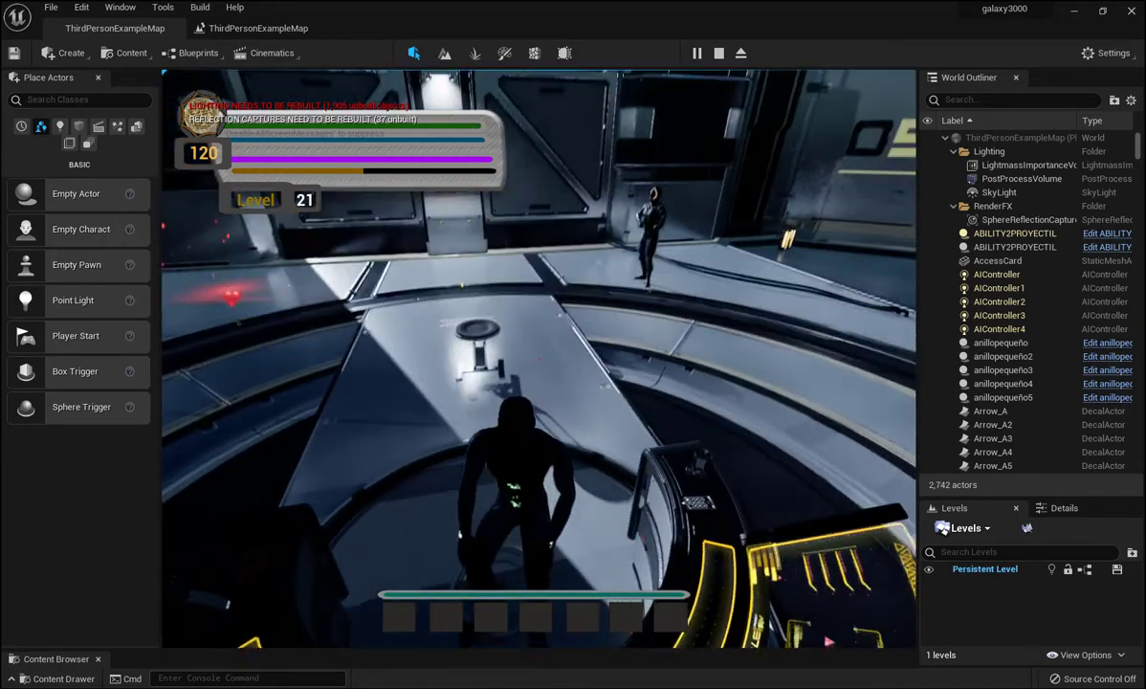
{"action": "key", "text": "w"}
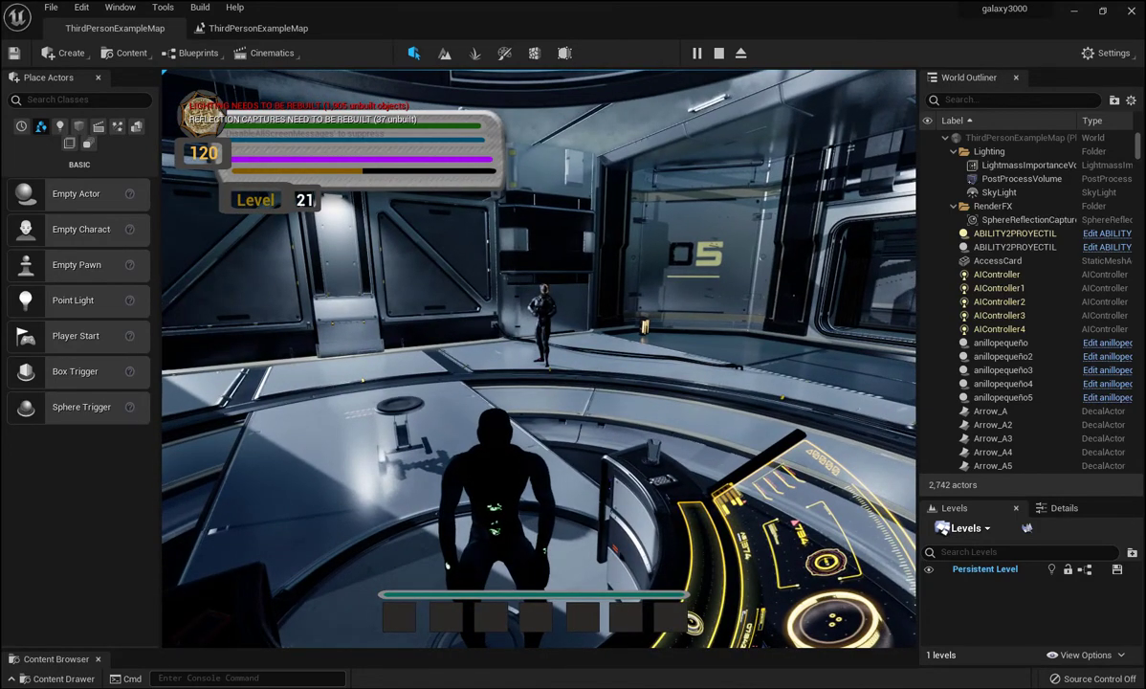
{"action": "key", "text": "w"}
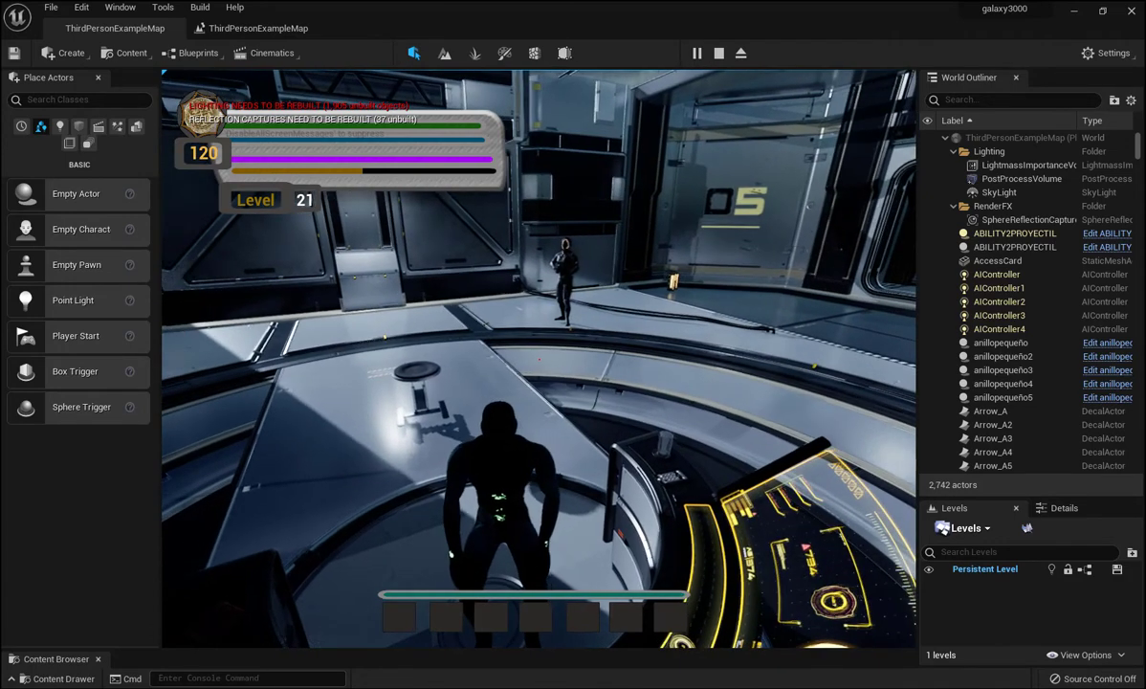
{"action": "key", "text": "w"}
{"action": "key", "text": "w"}
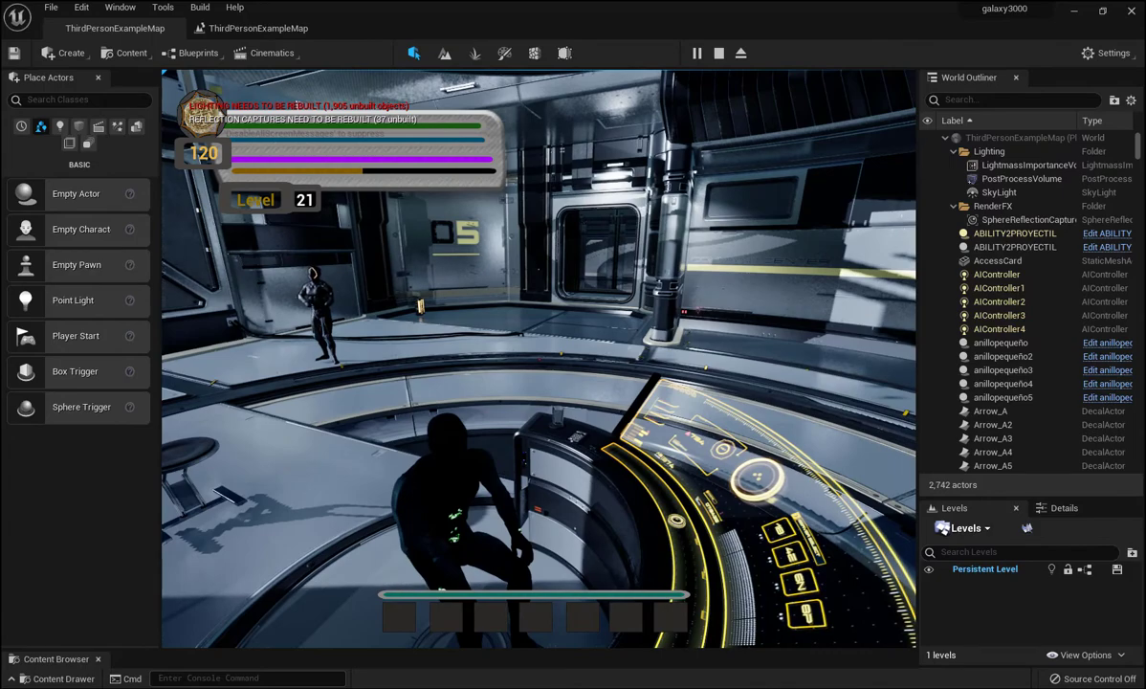
{"action": "key", "text": "w"}
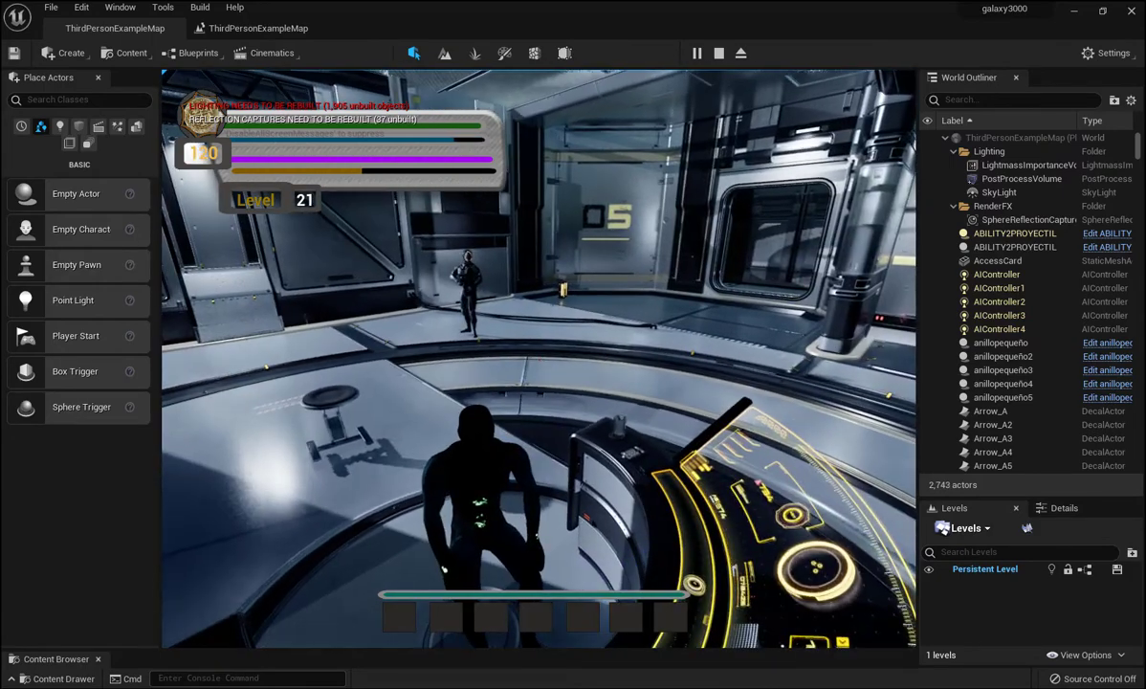
{"action": "key", "text": "w"}
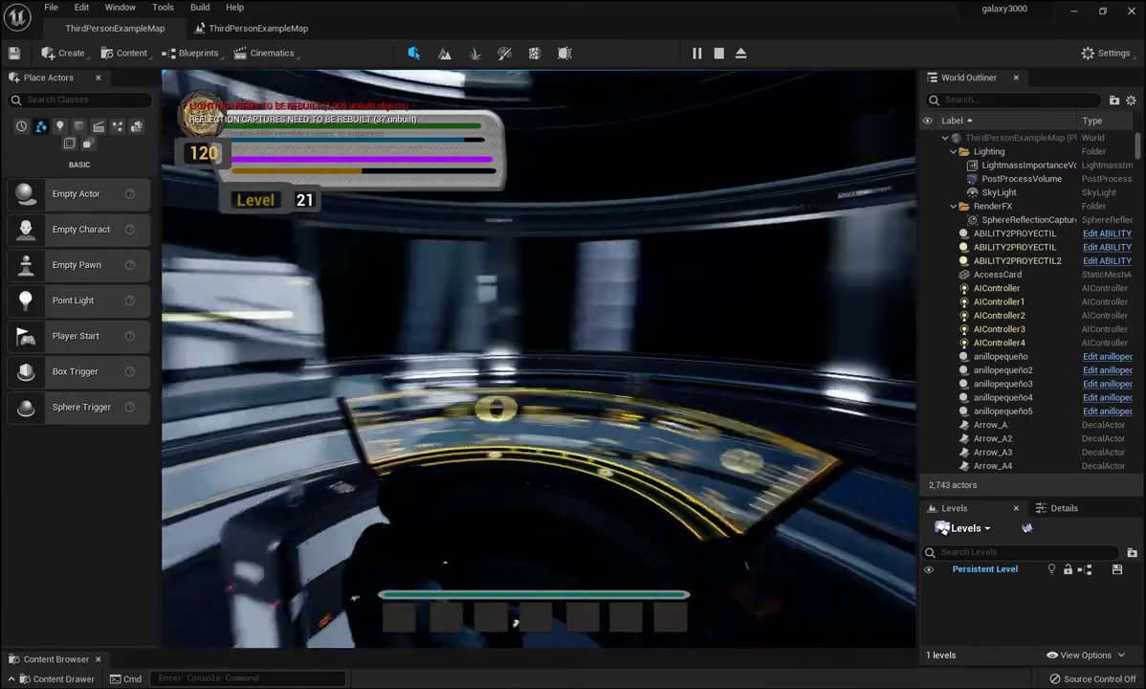
{"action": "key", "text": "w"}
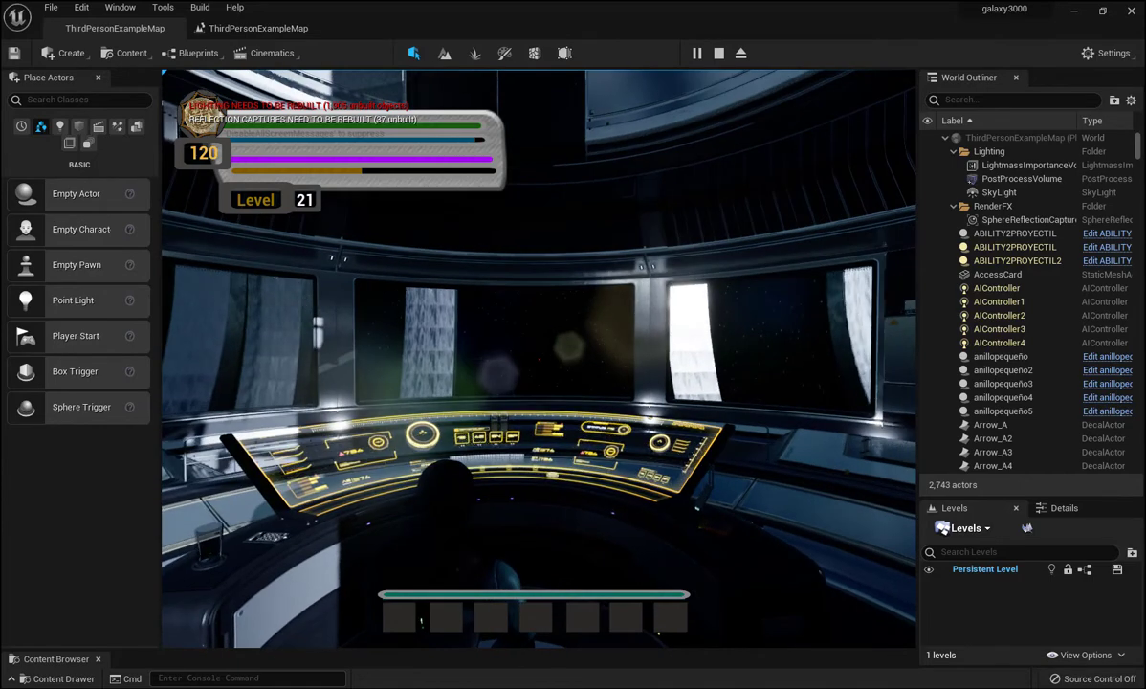
{"action": "key", "text": "w"}
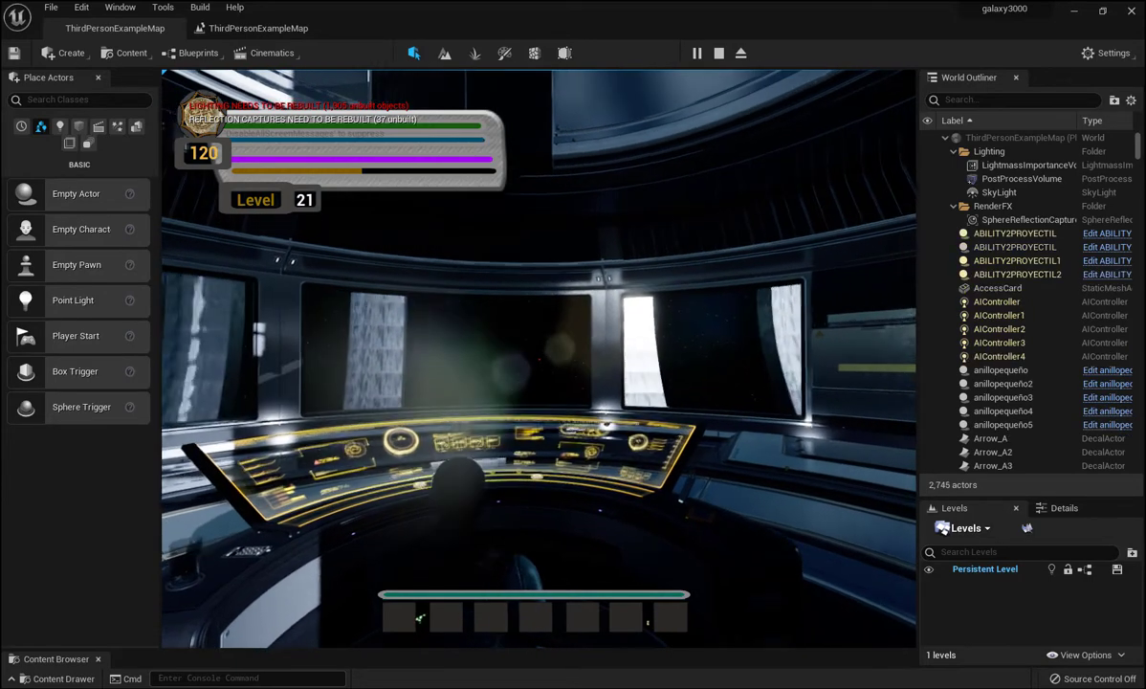
{"action": "key", "text": "2"}
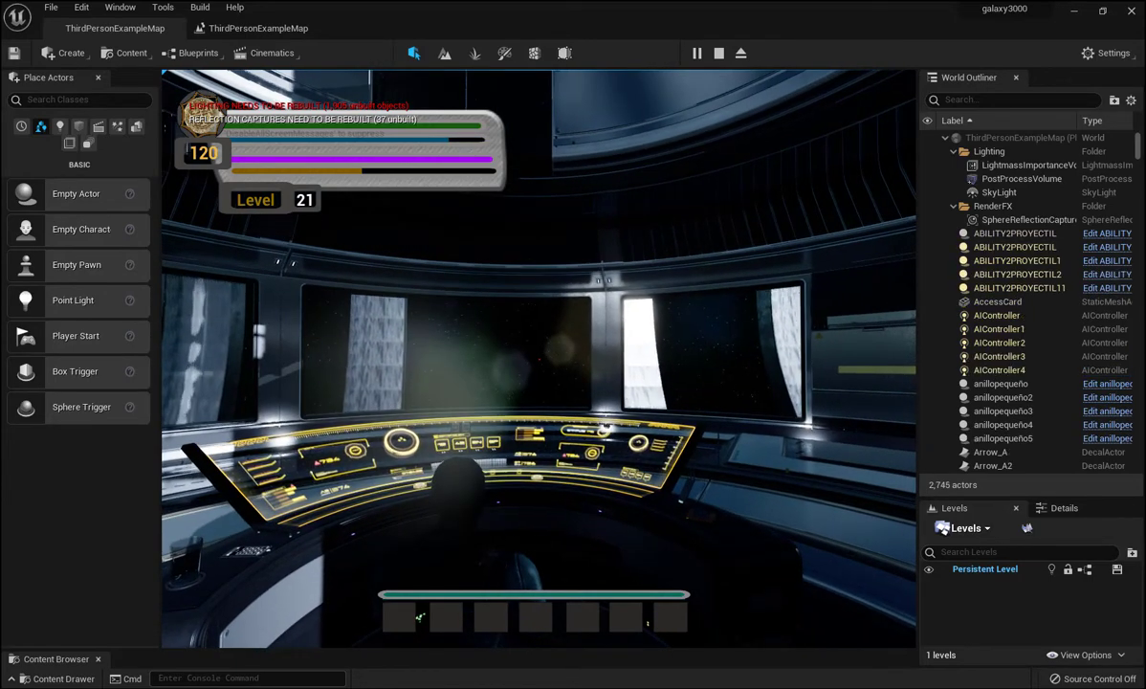
{"action": "key", "text": "2"}
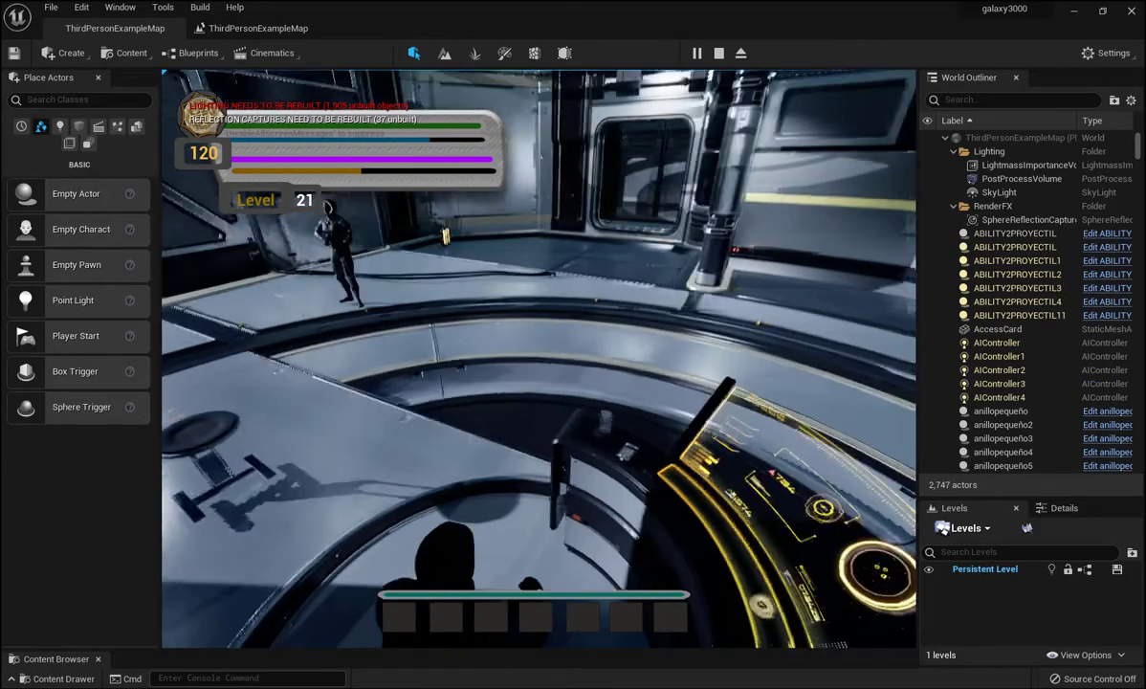
{"action": "key", "text": "Escape"}
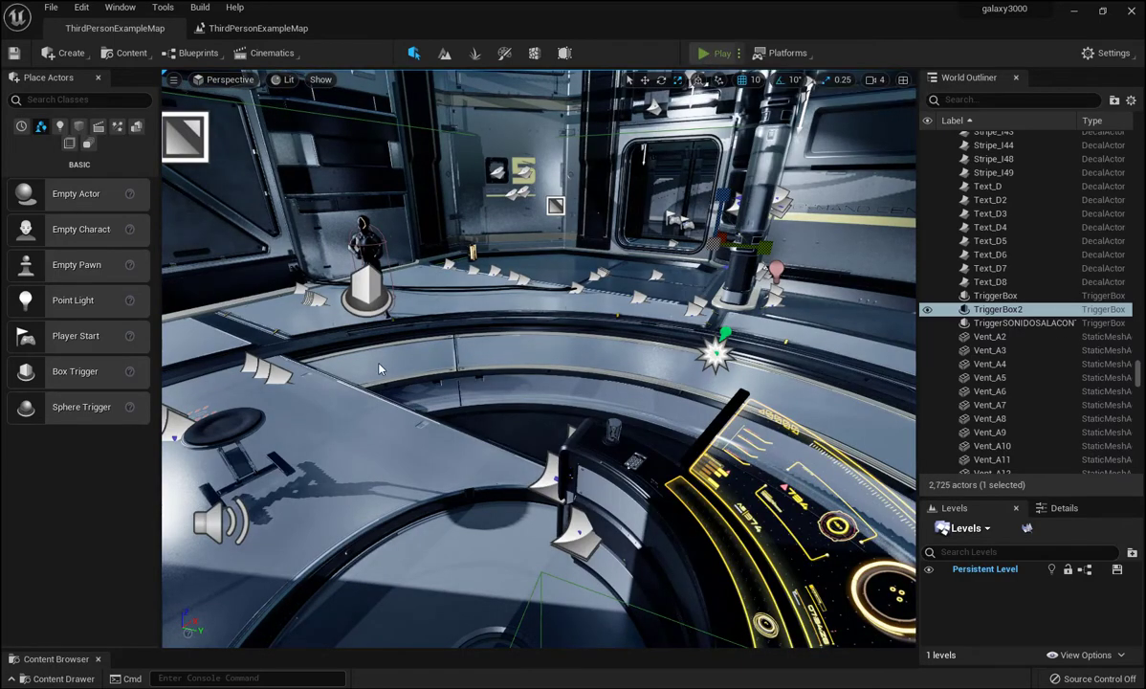
- Start a Play-In-Editor test and walk the character through the first doorways and corridors
{"action": "key", "text": "alt+p"}
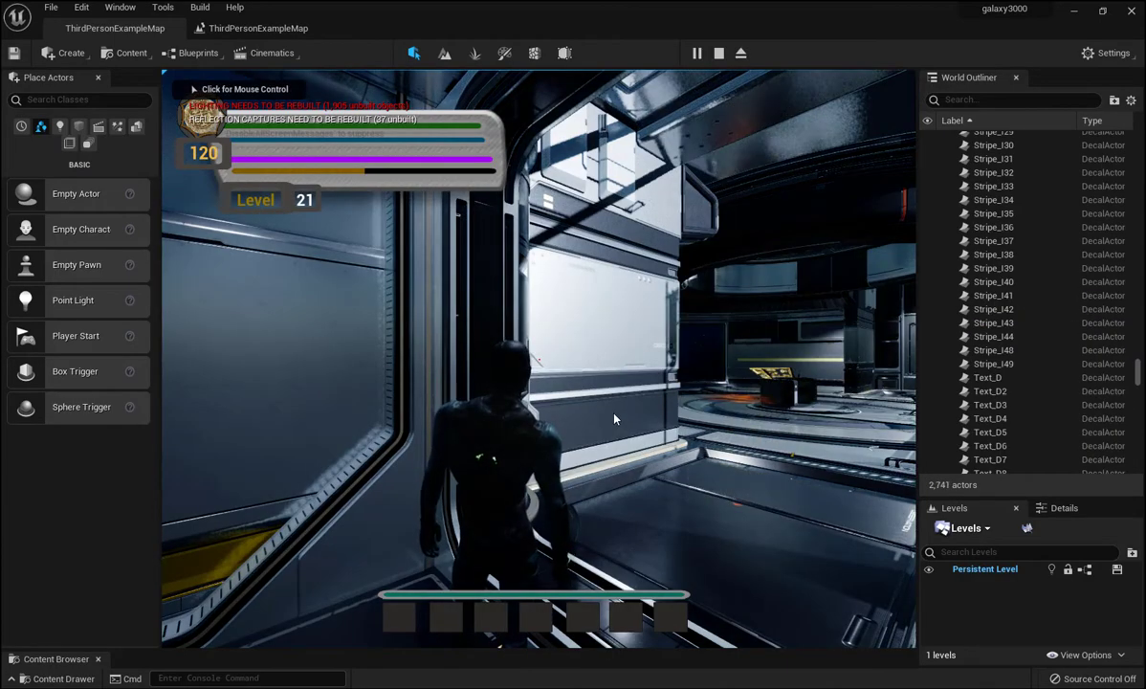
{"action": "left_click", "coordinate": [626, 435]}
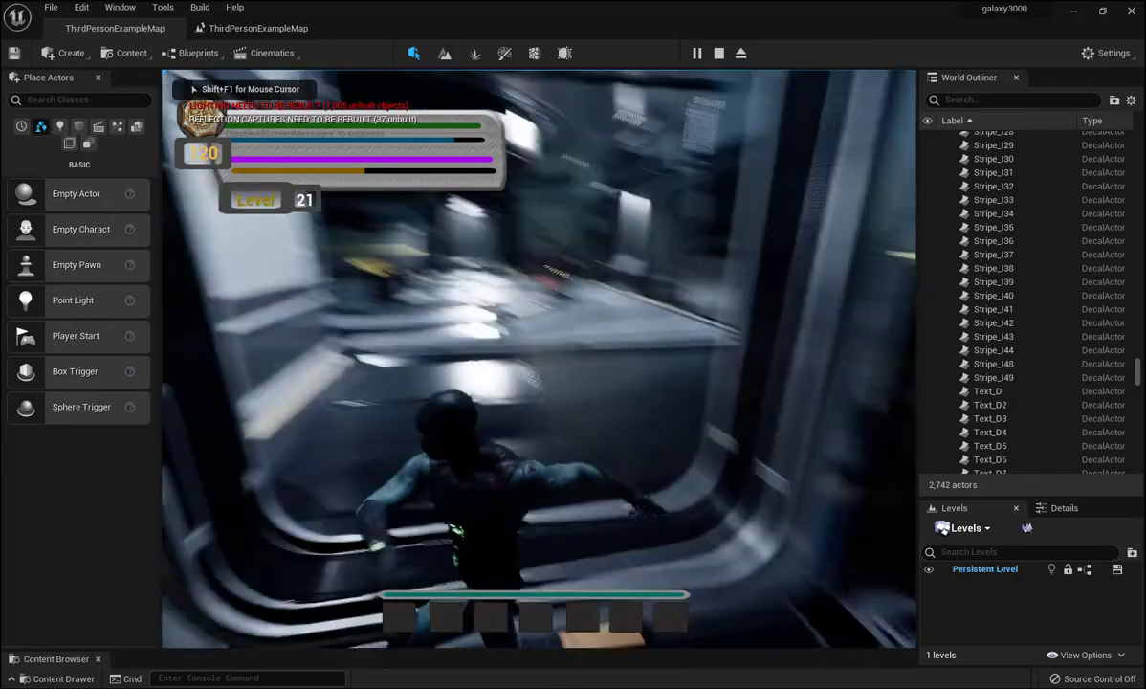
{"action": "key", "text": "w"}
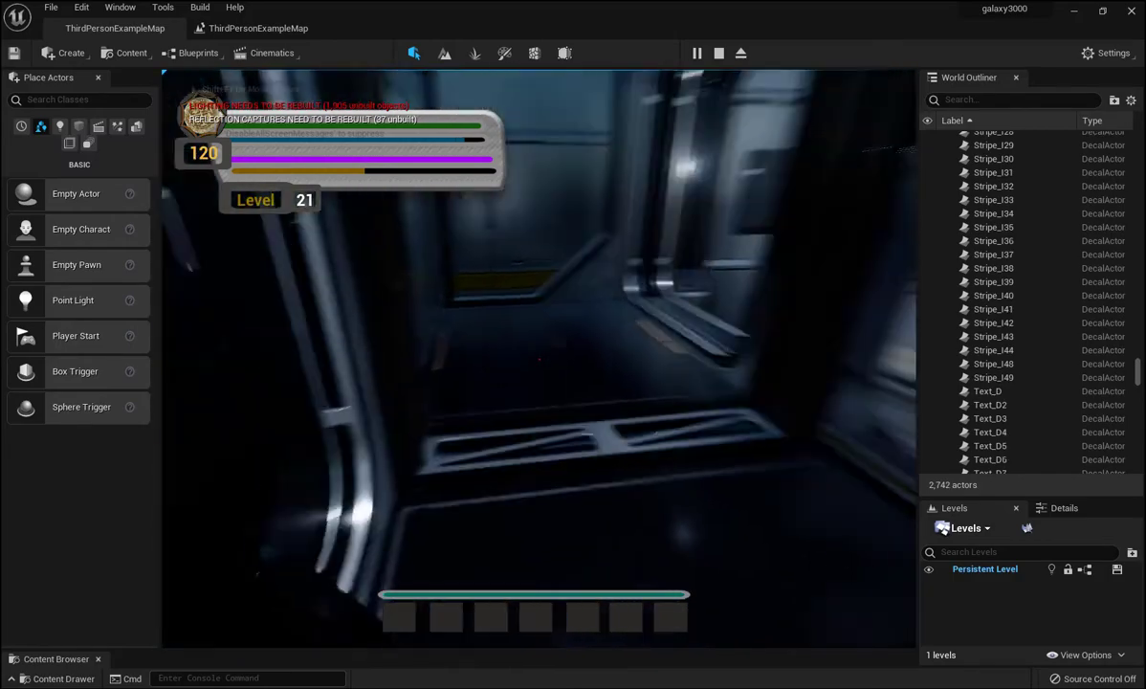
{"action": "key", "text": "w"}
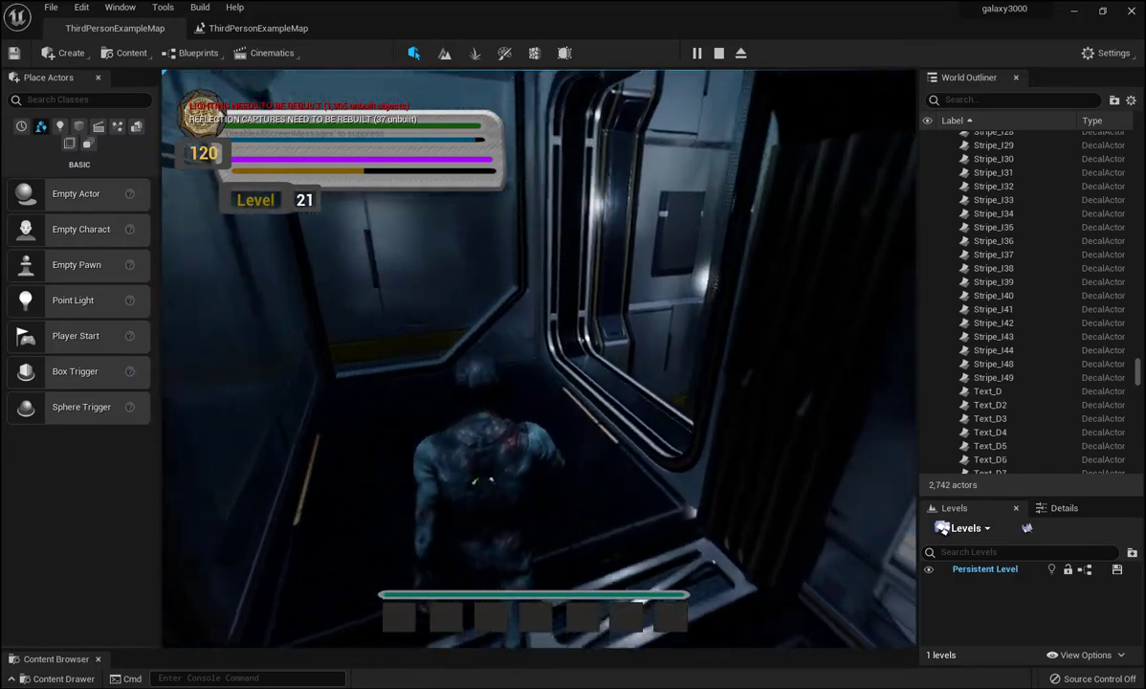
{"action": "key", "text": "w"}
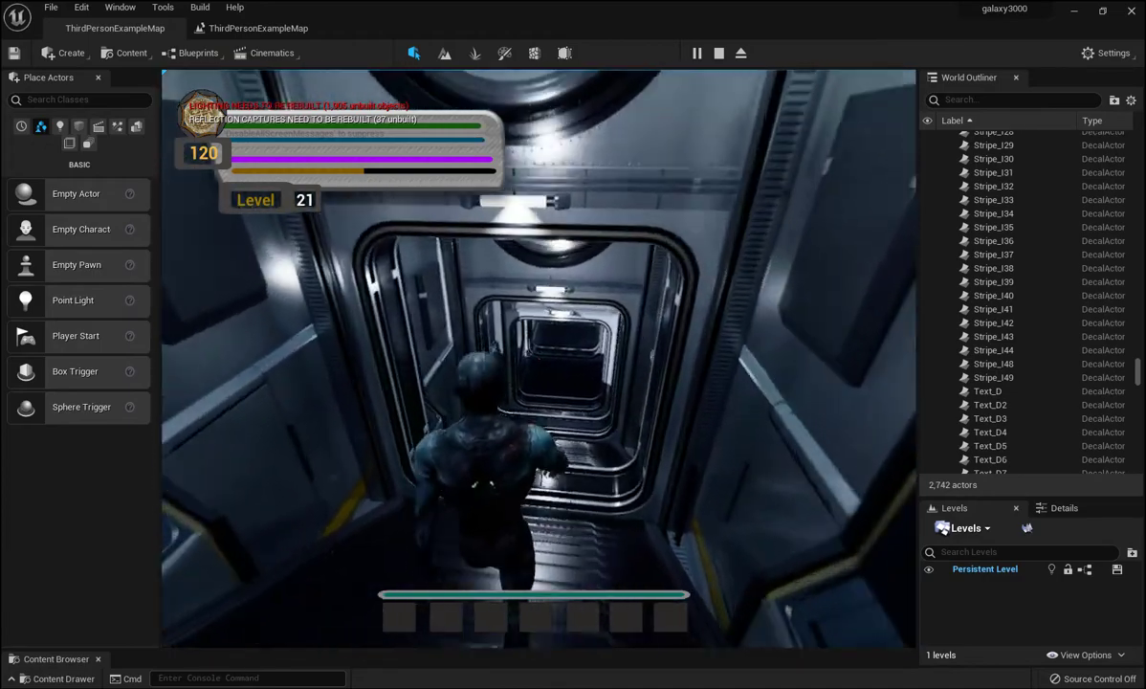
{"action": "key", "text": "w"}
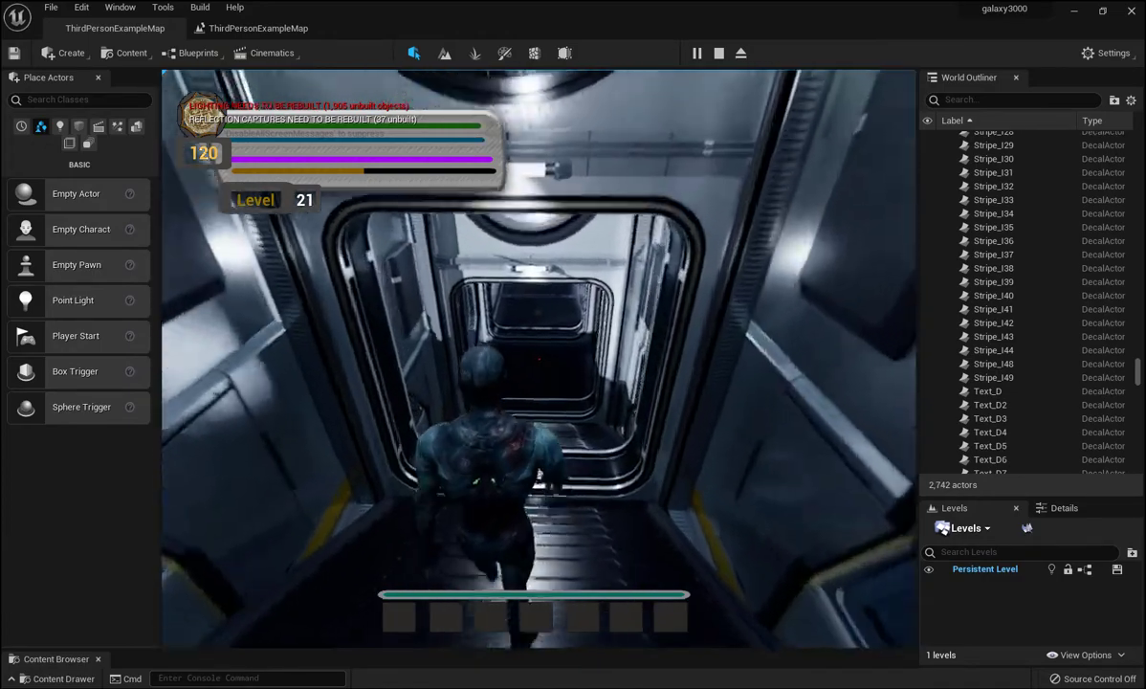
{"action": "key", "text": "w"}
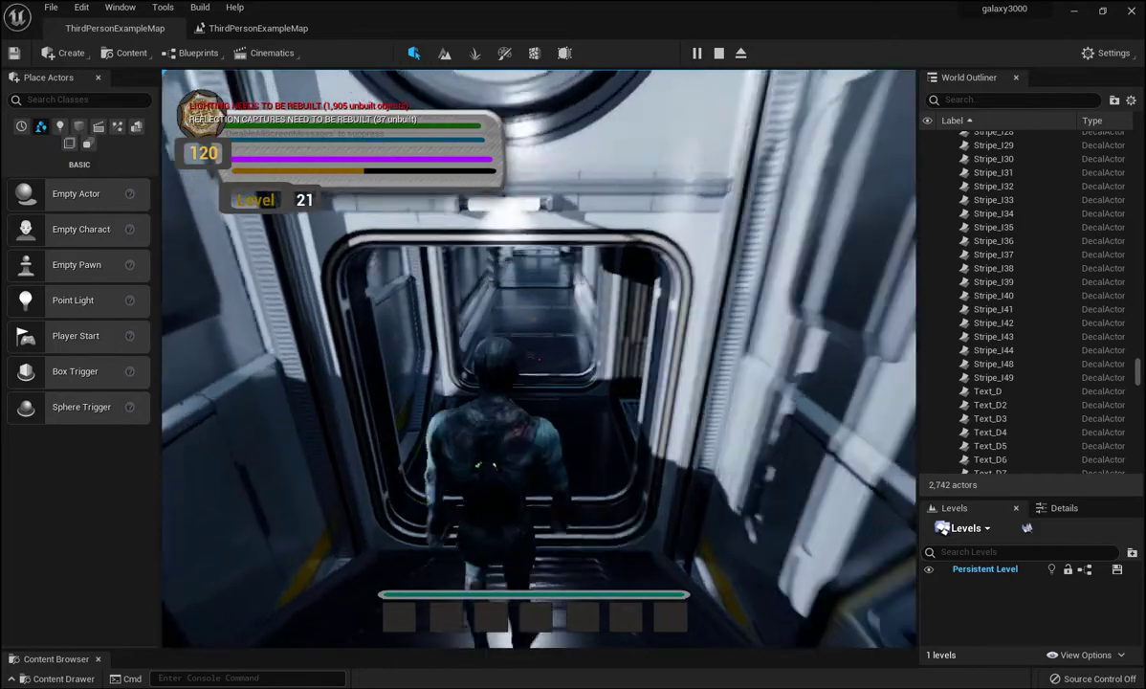
{"action": "key", "text": "w"}
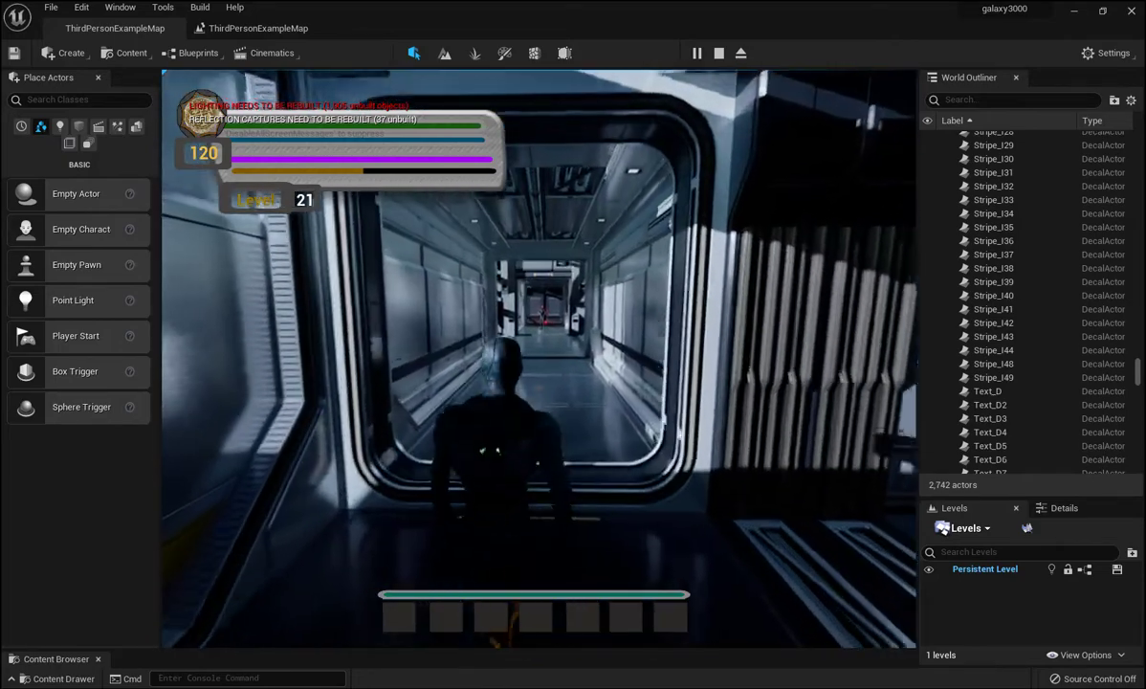
{"action": "key", "text": "w"}
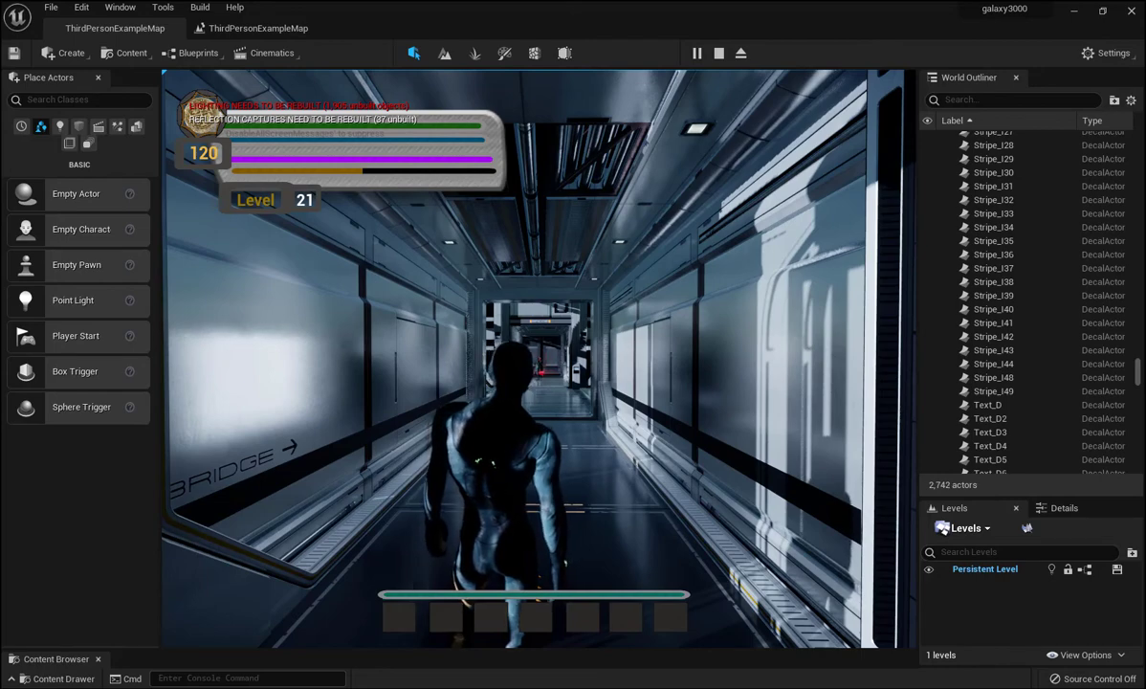
- Continue past the BRIDGE doorway and down the corridor into the elevator room
{"action": "key", "text": "w"}
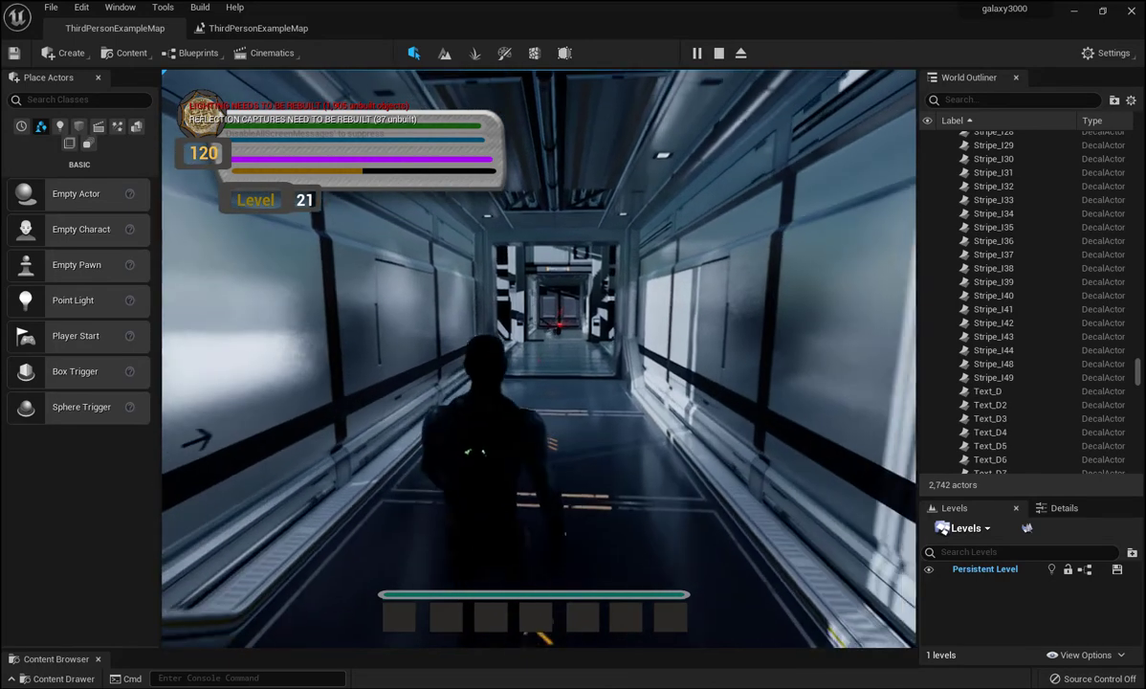
{"action": "key", "text": "w"}
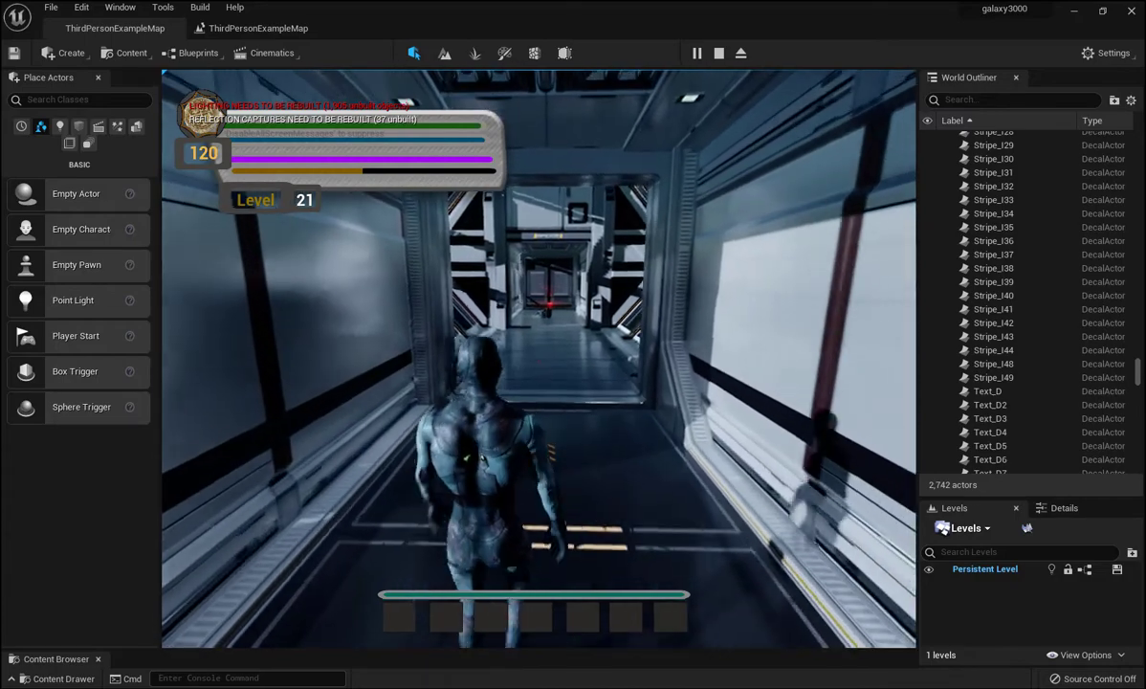
{"action": "key", "text": "w"}
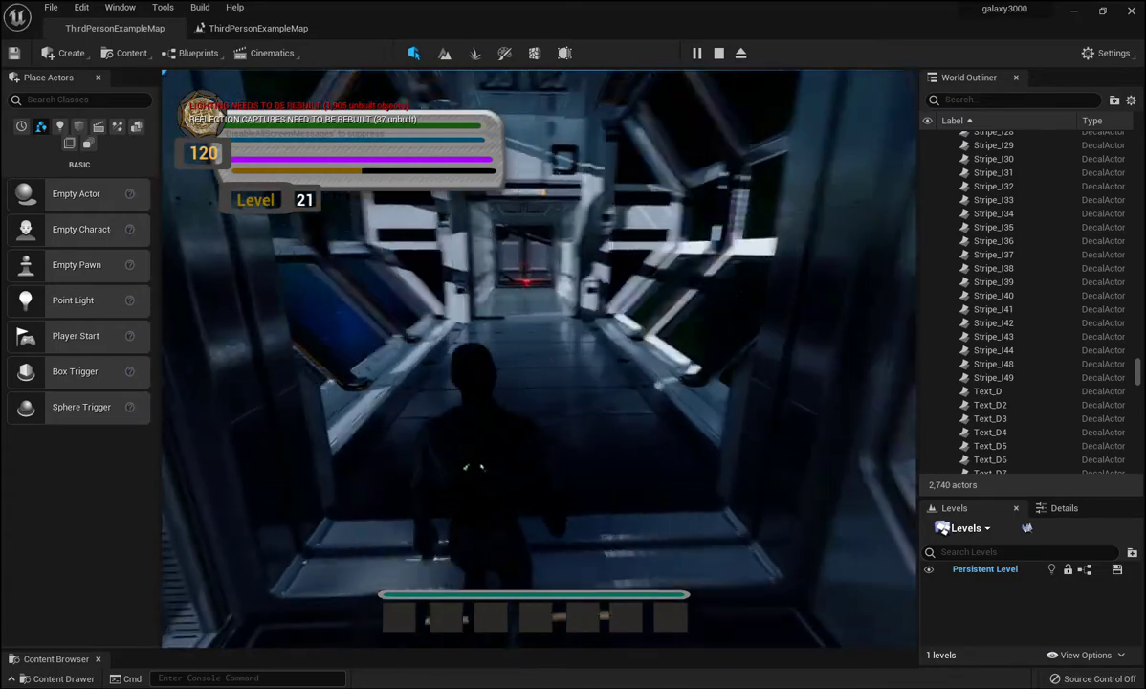
{"action": "key", "text": "w"}
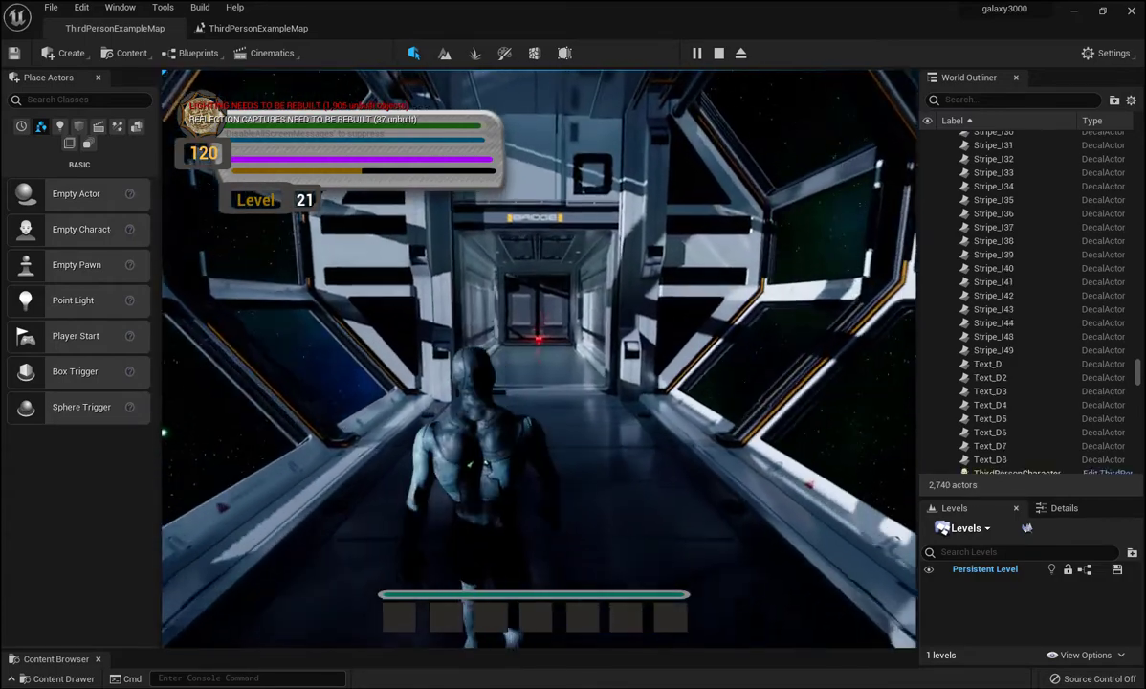
{"action": "key", "text": "w"}
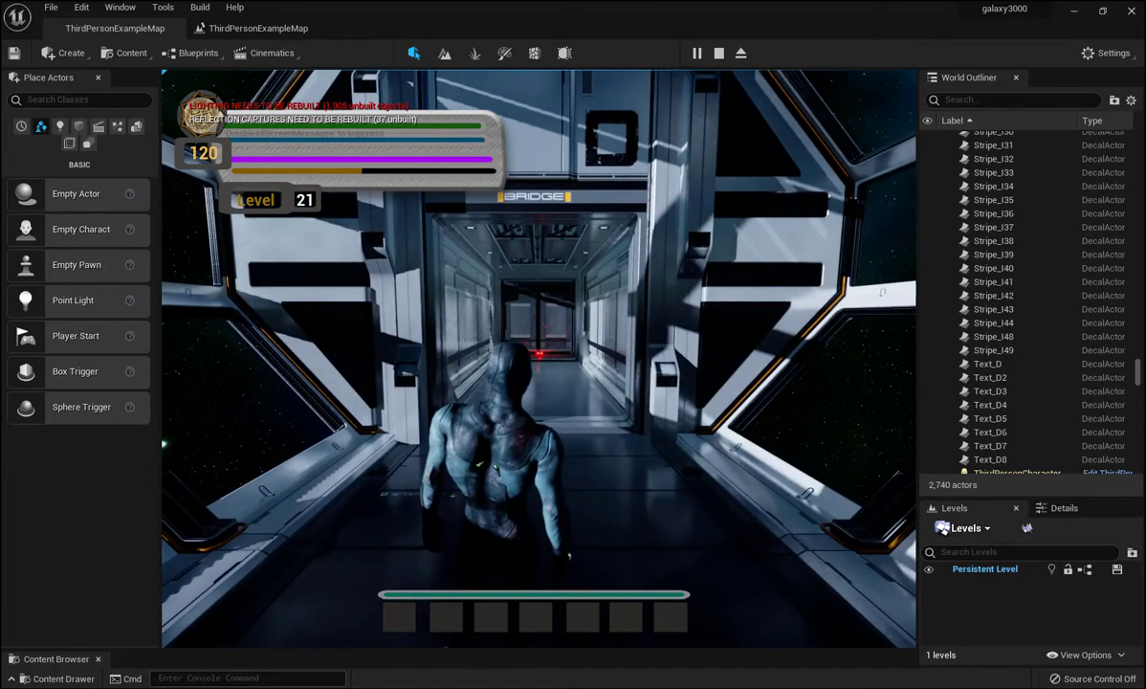
{"action": "key", "text": "w"}
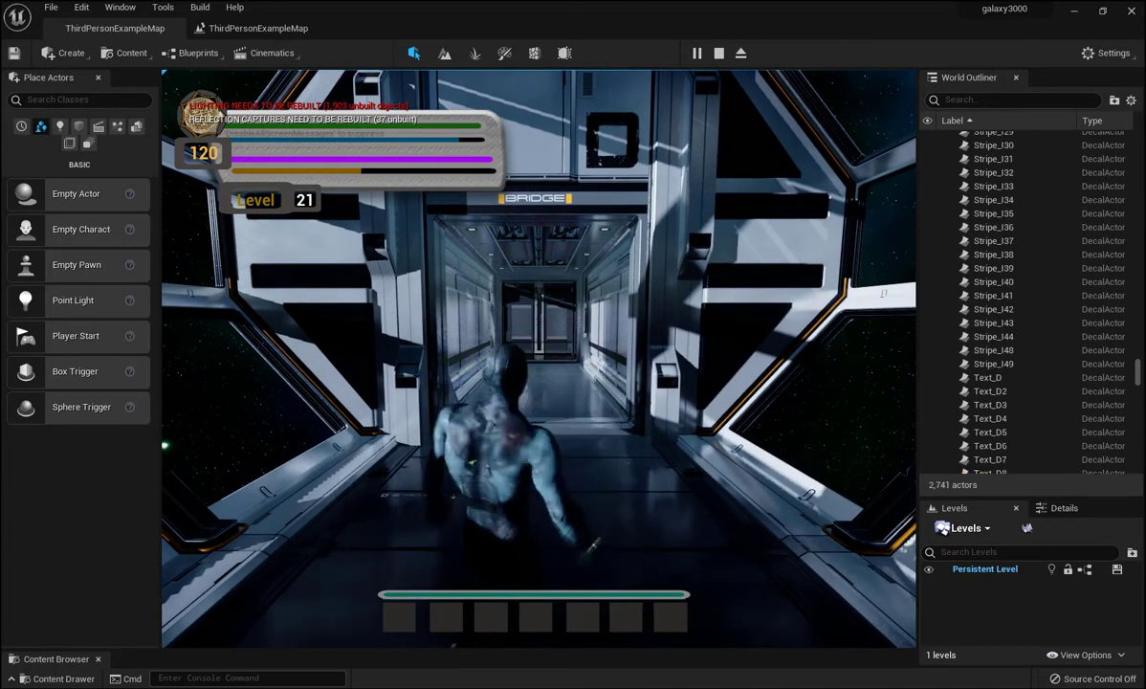
{"action": "key", "text": "w"}
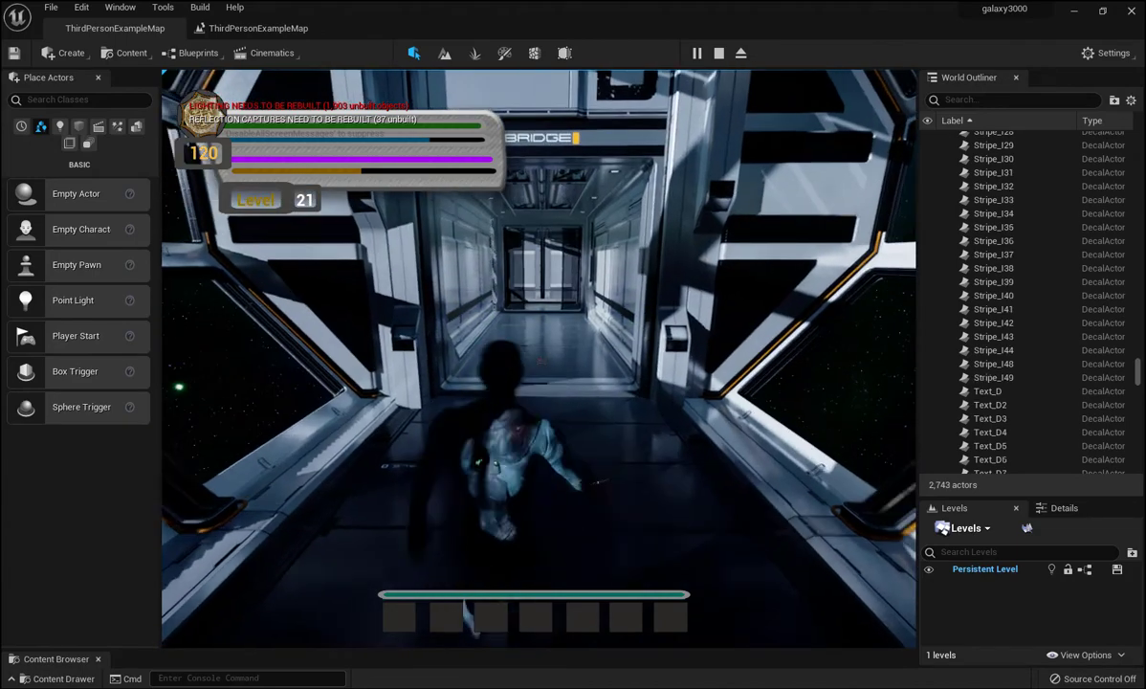
{"action": "key", "text": "w"}
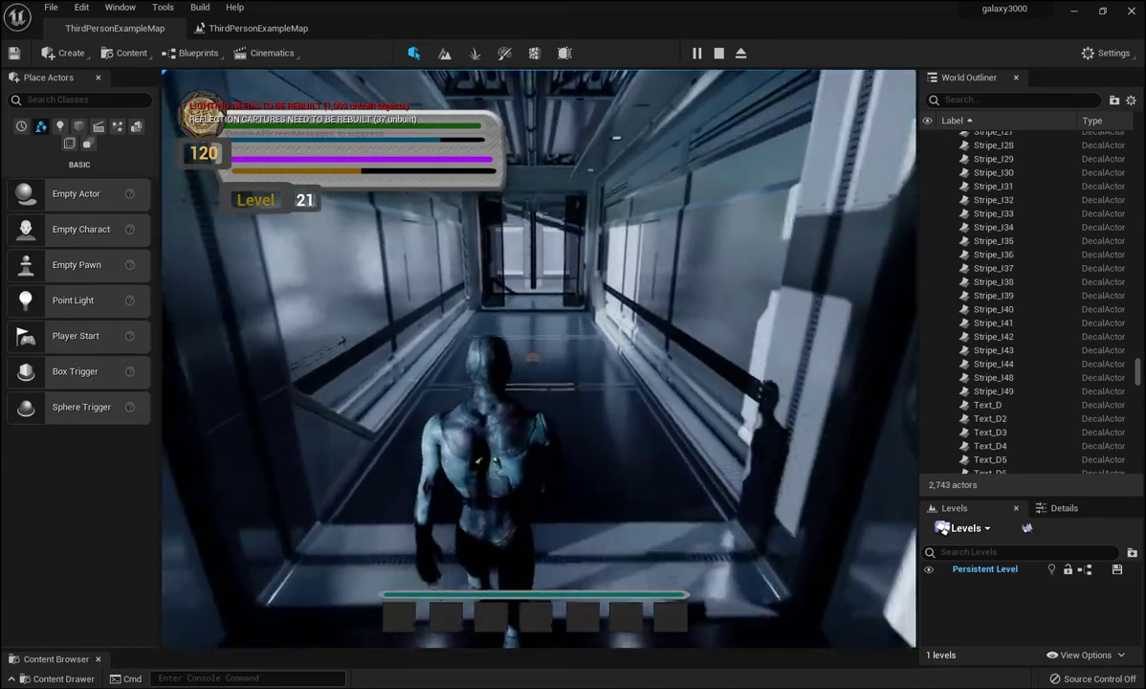
{"action": "key", "text": "w"}
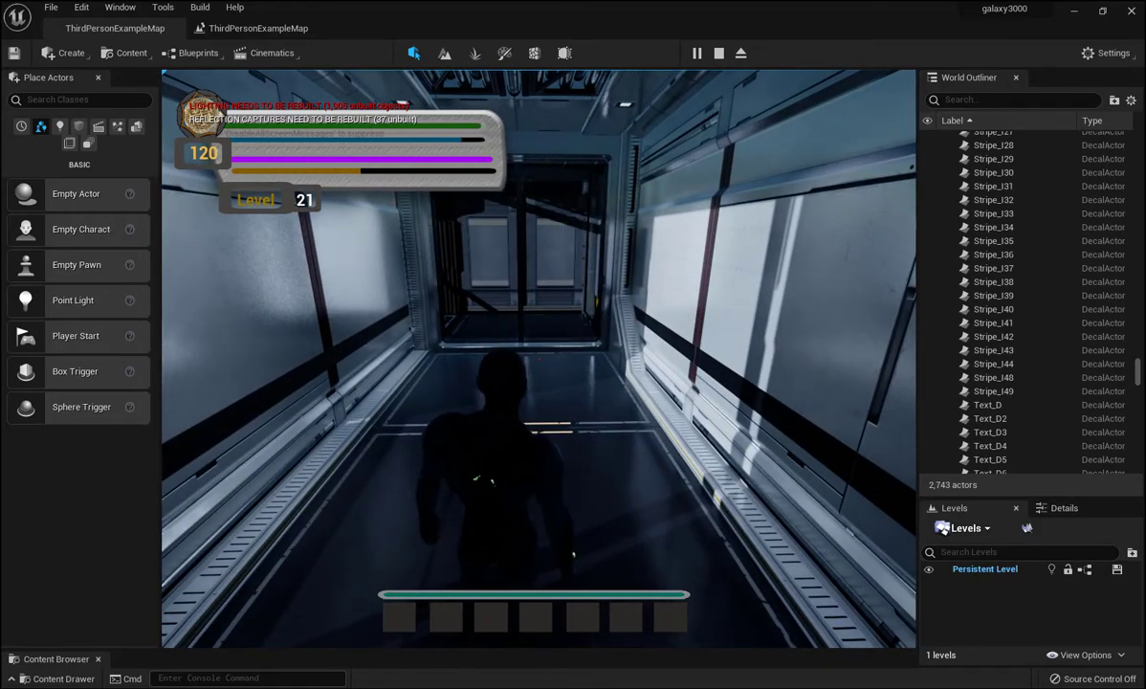
{"action": "key", "text": "w"}
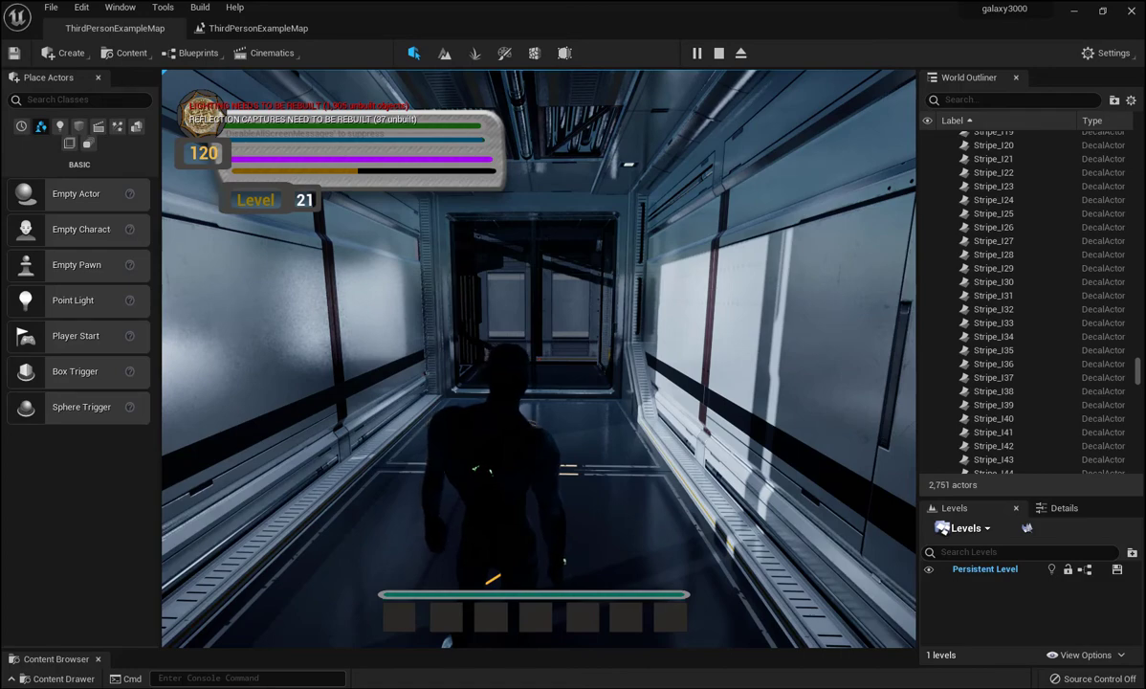
- Stop play, move Get Player Character down-left below the cast node, and return to the level
{"action": "key", "text": "Escape"}
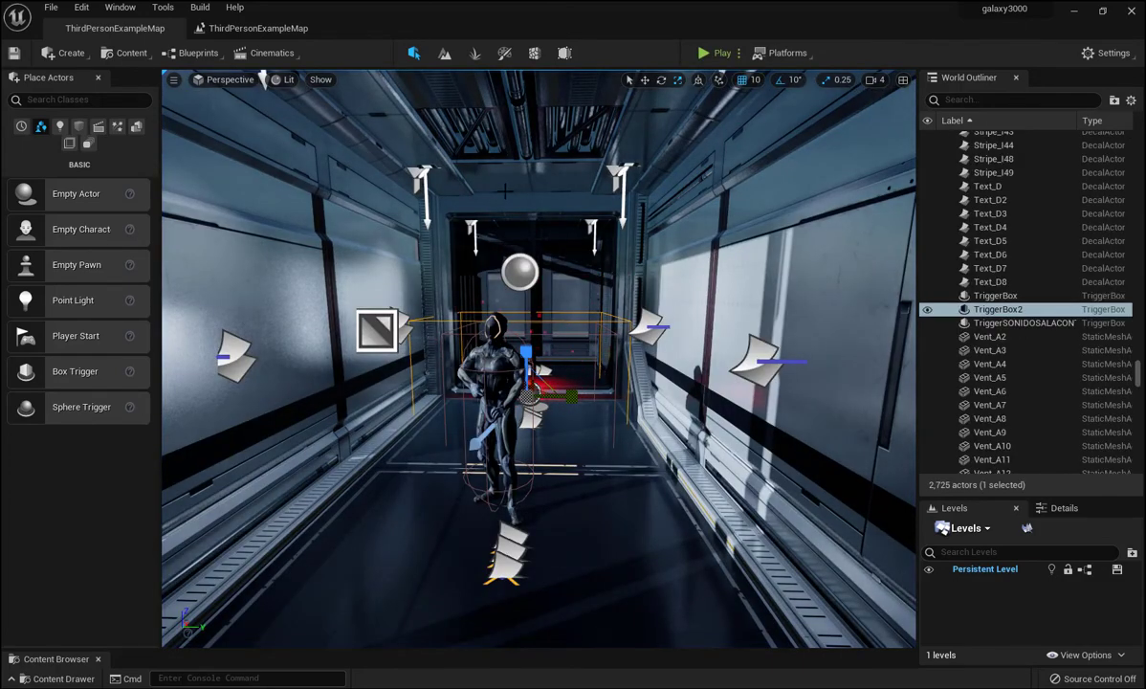
{"action": "left_click", "coordinate": [244, 30]}
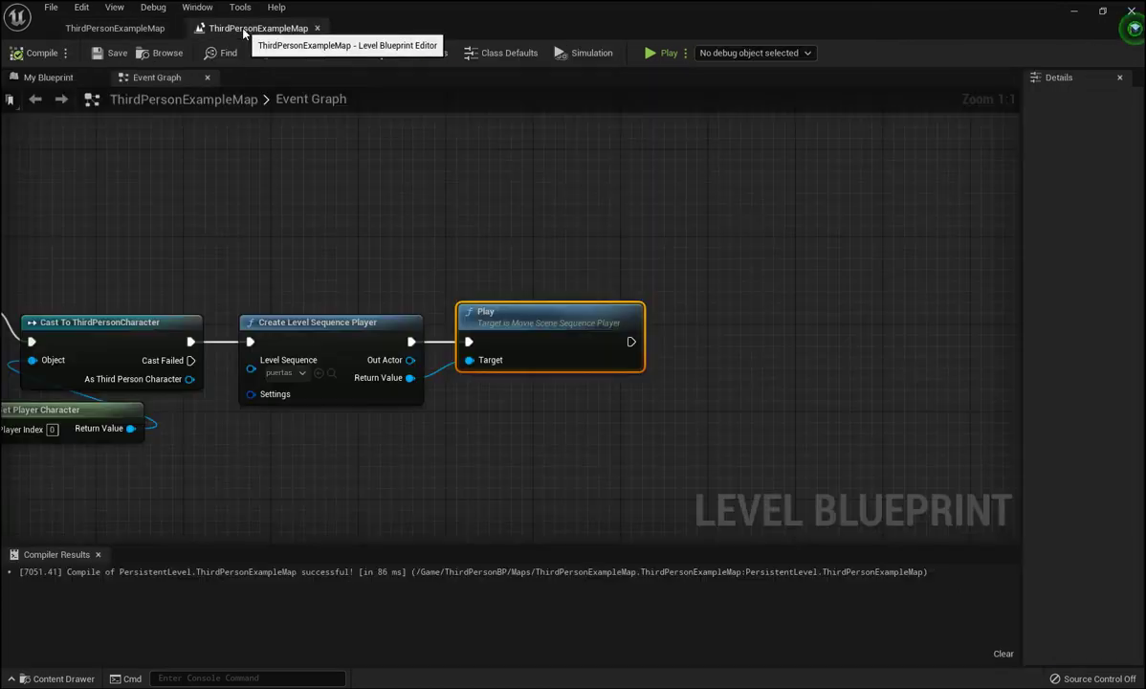
{"action": "right_click_drag", "start_coordinate": [303, 458], "coordinate": [669, 419]}
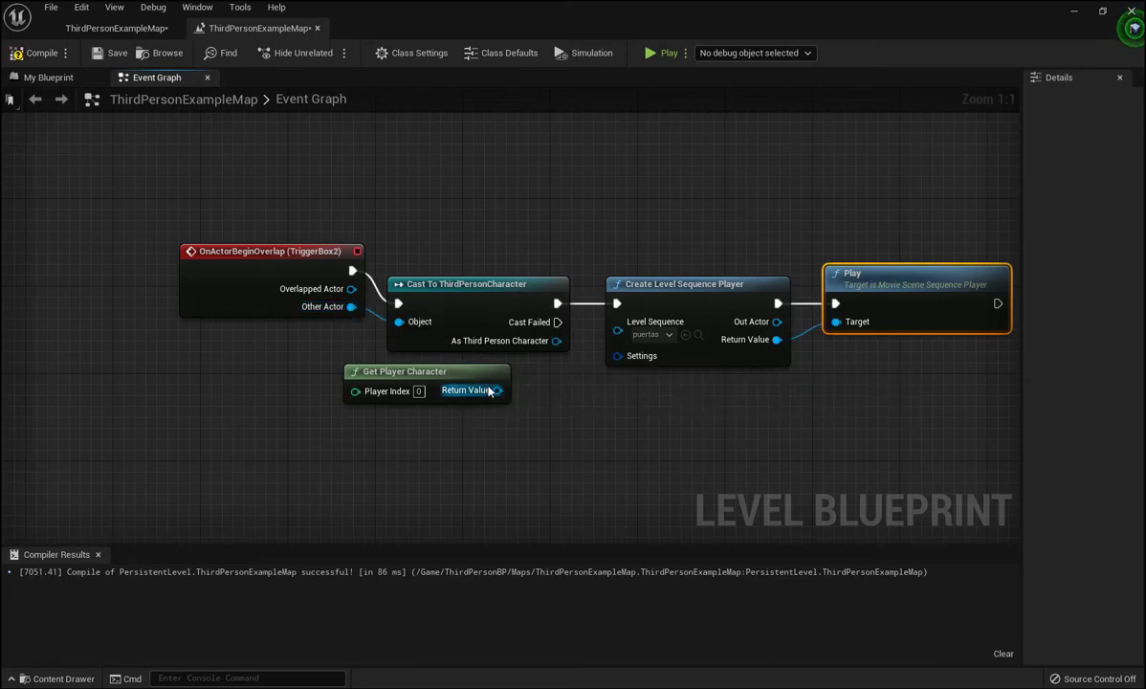
{"action": "left_click_drag", "start_coordinate": [490, 390], "coordinate": [391, 412]}
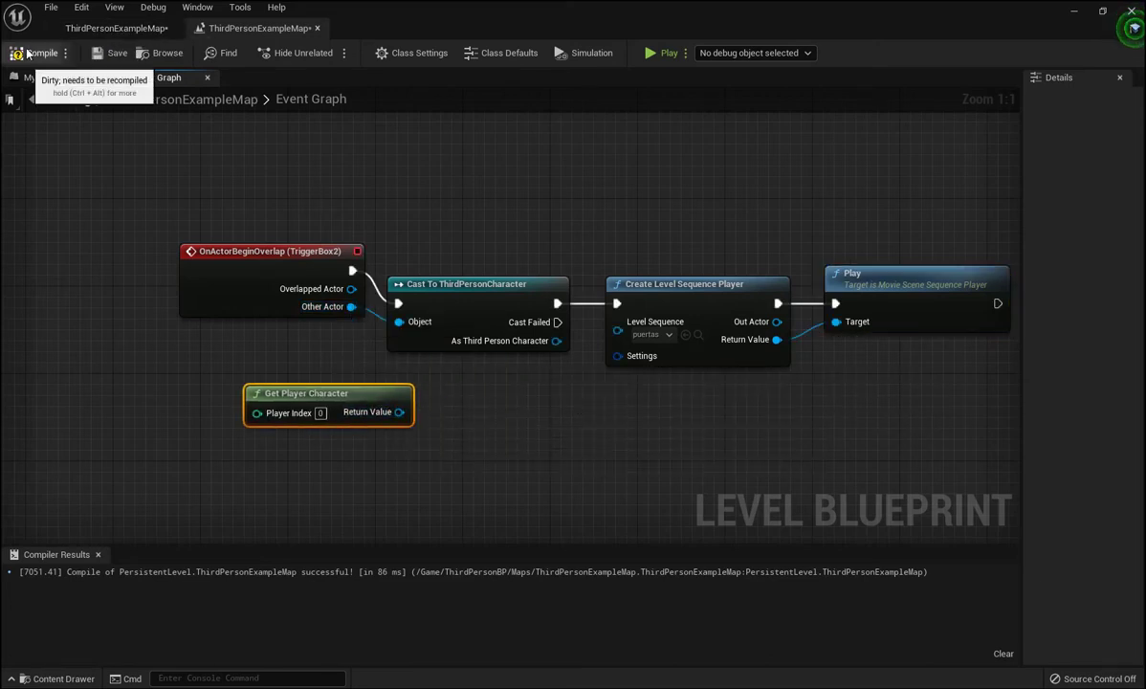
{"action": "left_click", "coordinate": [128, 31]}
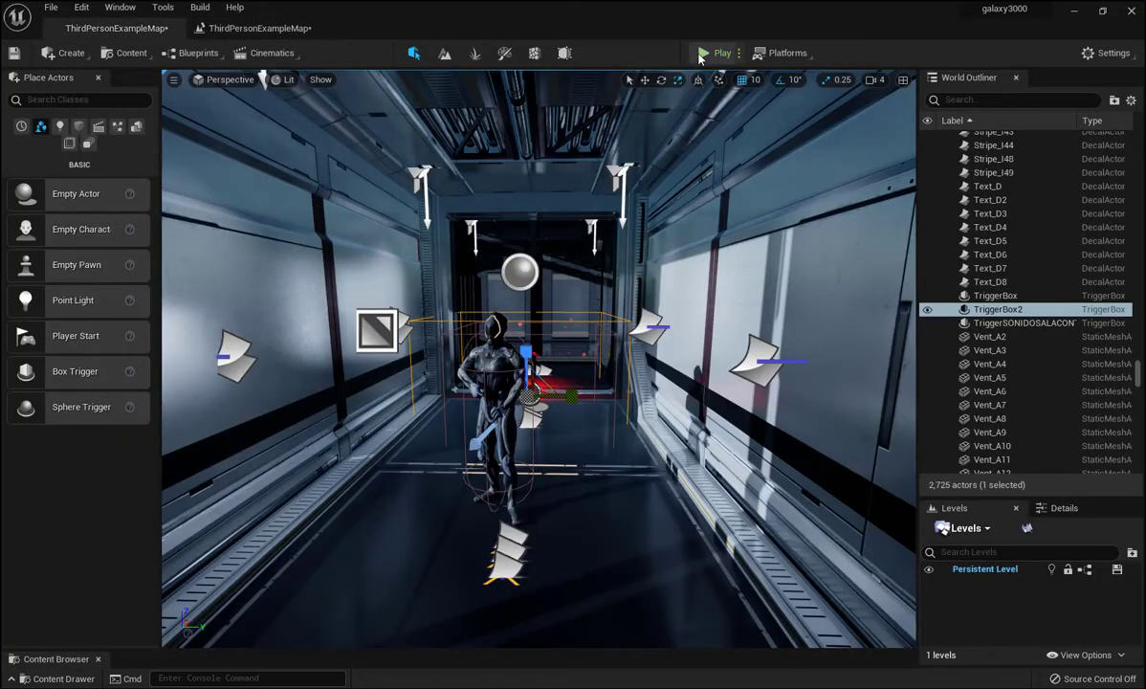
- Run another play test, walking through the lit doorway toward the BRIDGE door, then stop it
{"action": "key", "text": "alt+p"}
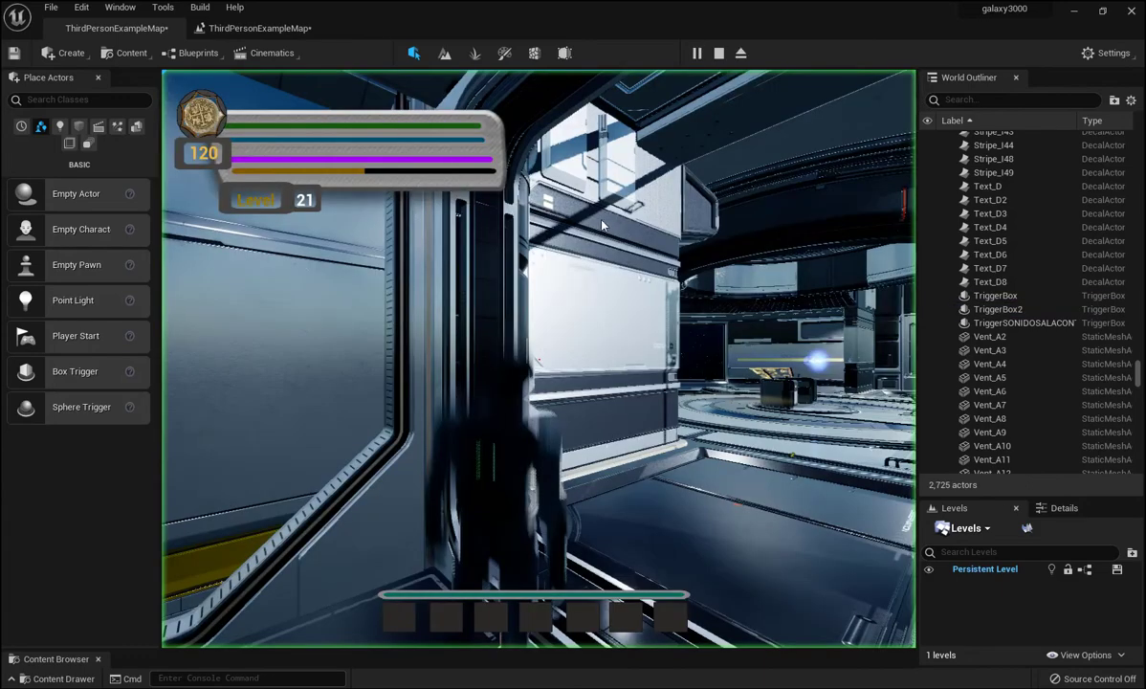
{"action": "key", "text": "w"}
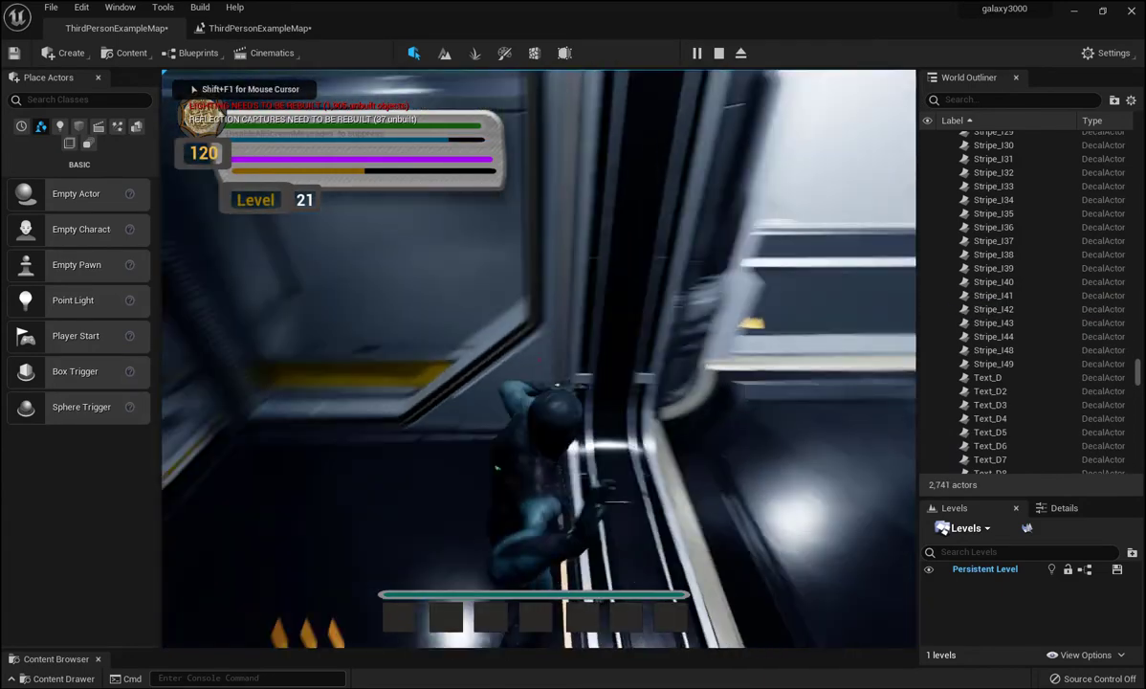
{"action": "key", "text": "w"}
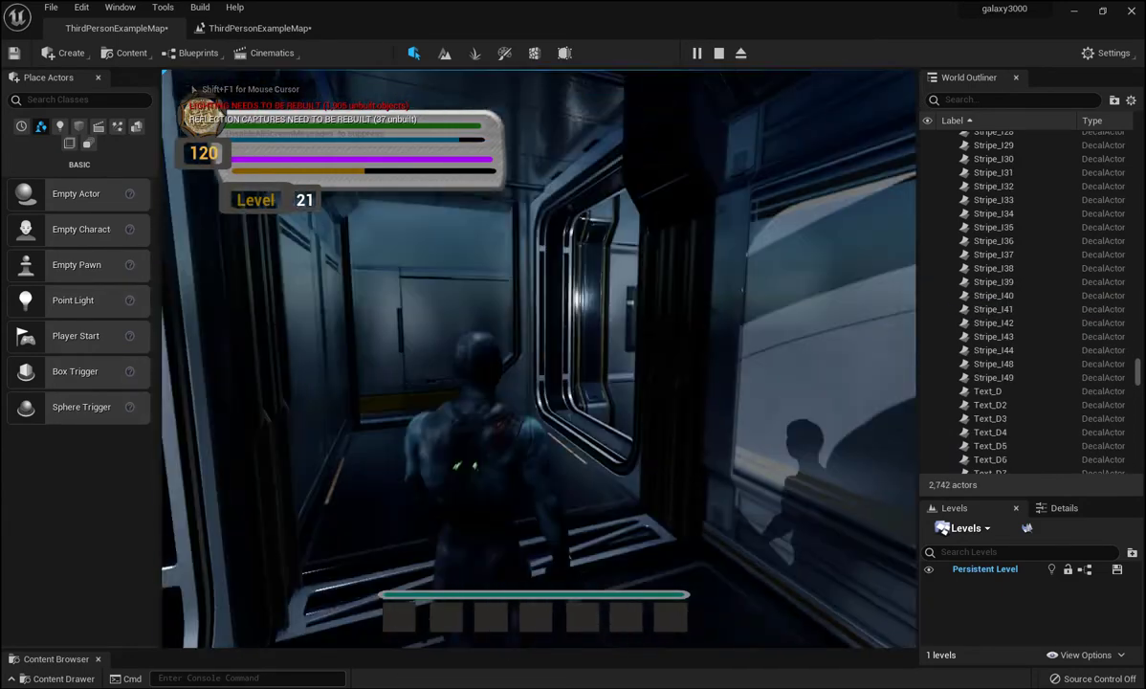
{"action": "key", "text": "w"}
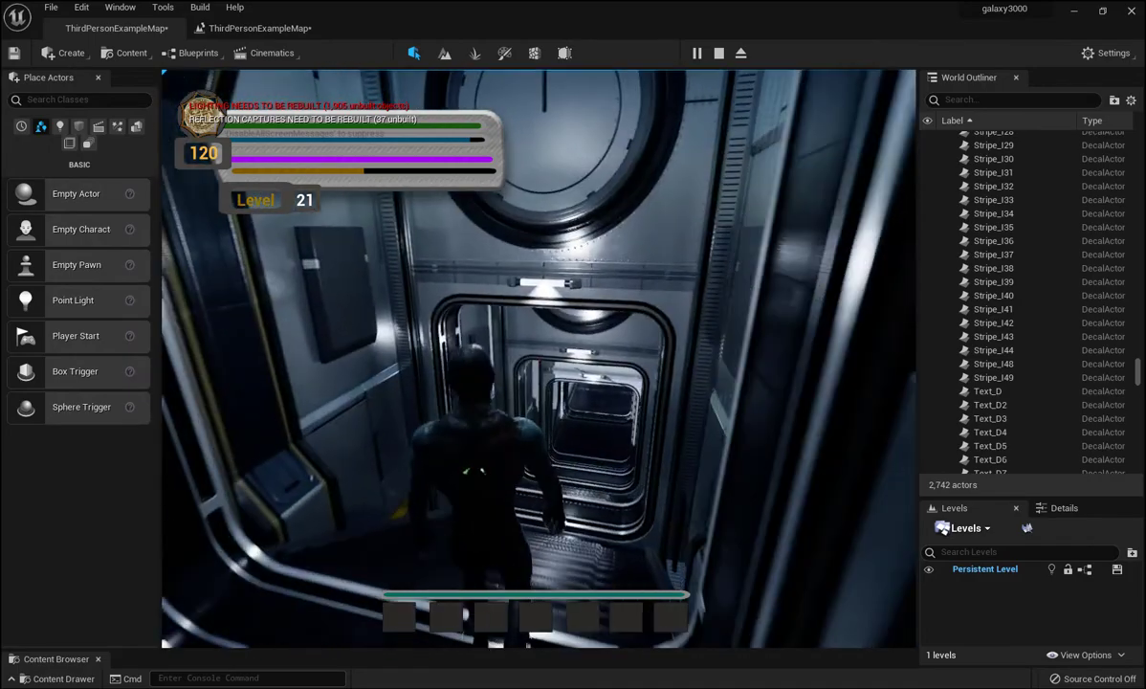
{"action": "key", "text": "w"}
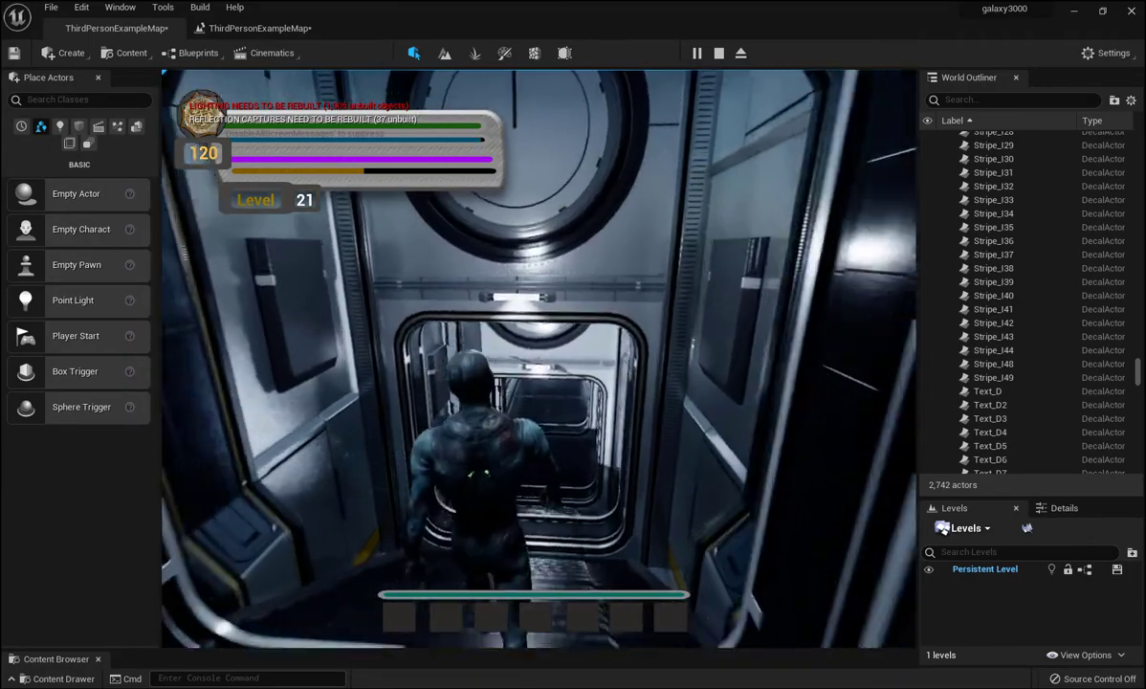
{"action": "key", "text": "w"}
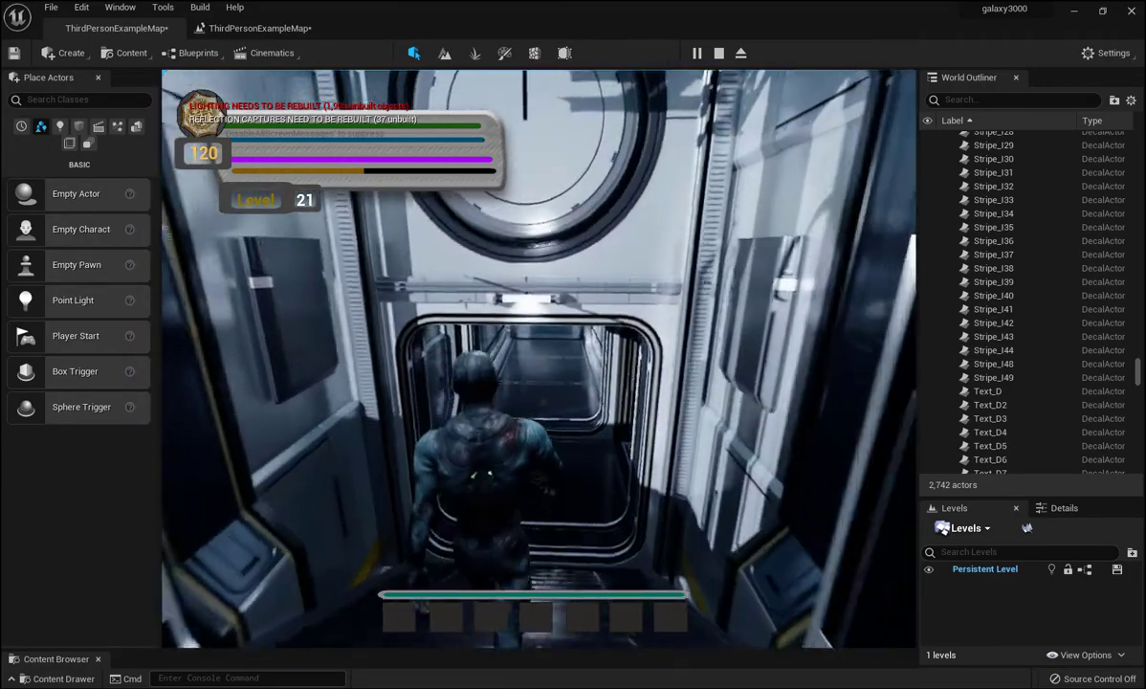
{"action": "key", "text": "w"}
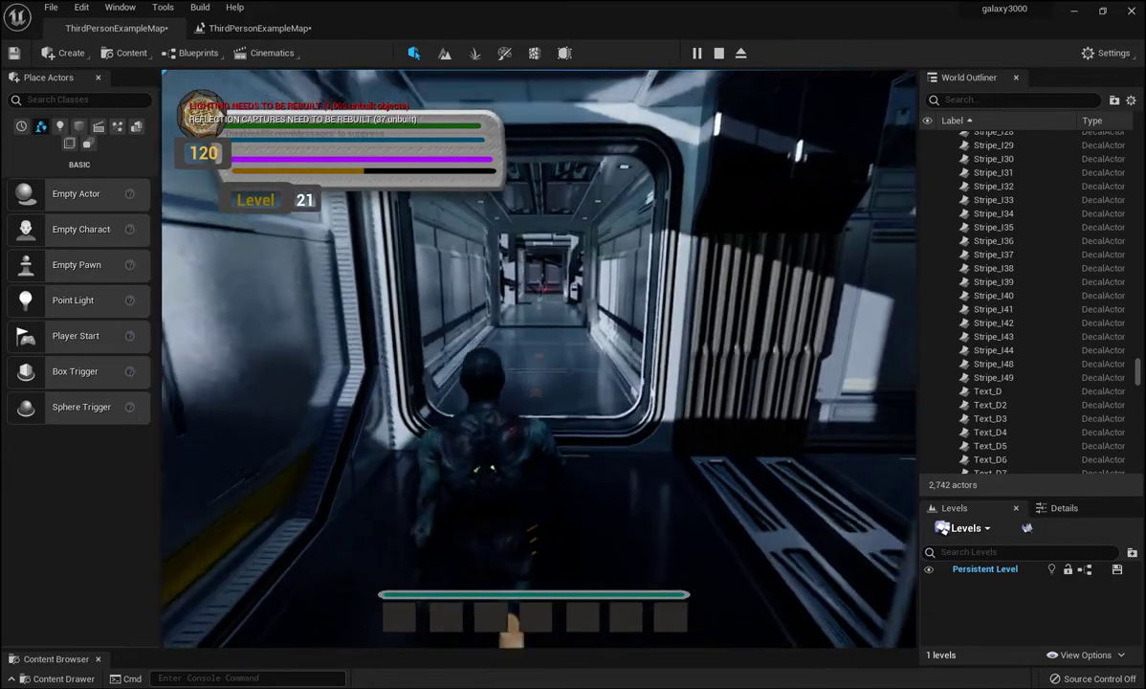
{"action": "key", "text": "w"}
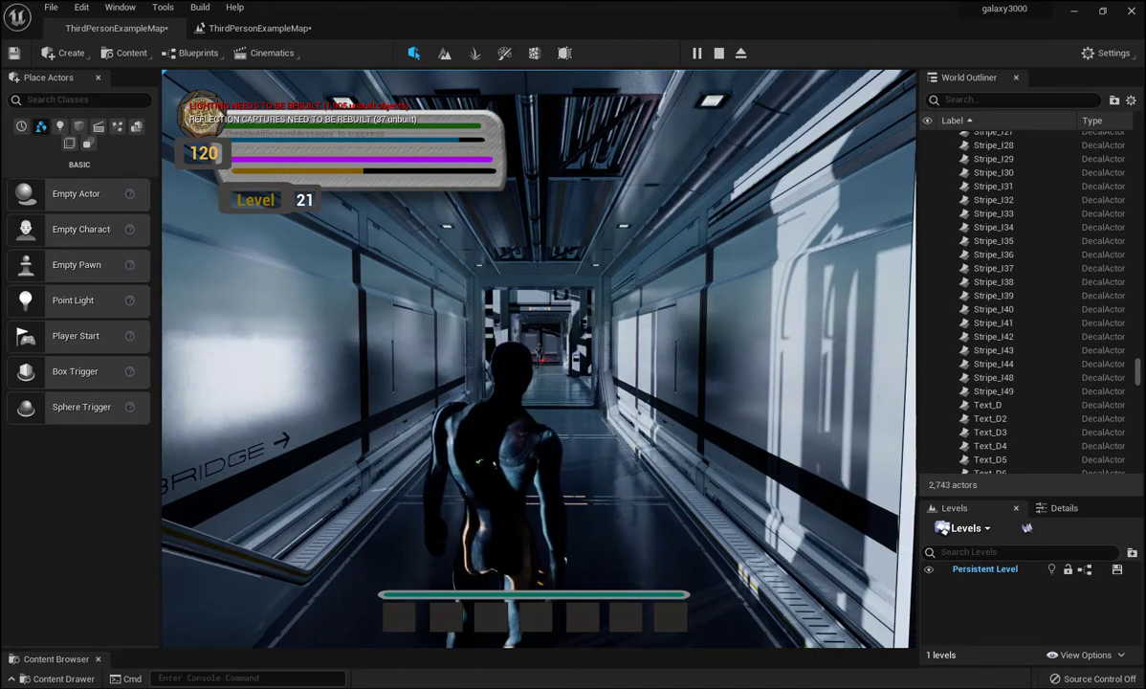
{"action": "key", "text": "w"}
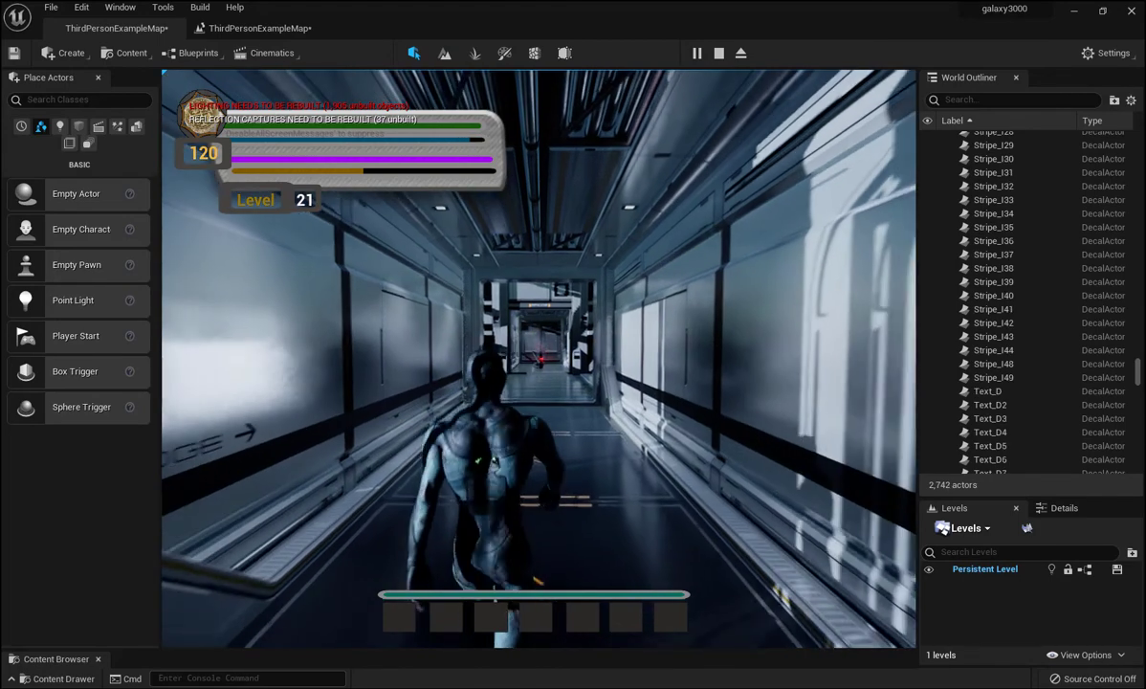
{"action": "key", "text": "w"}
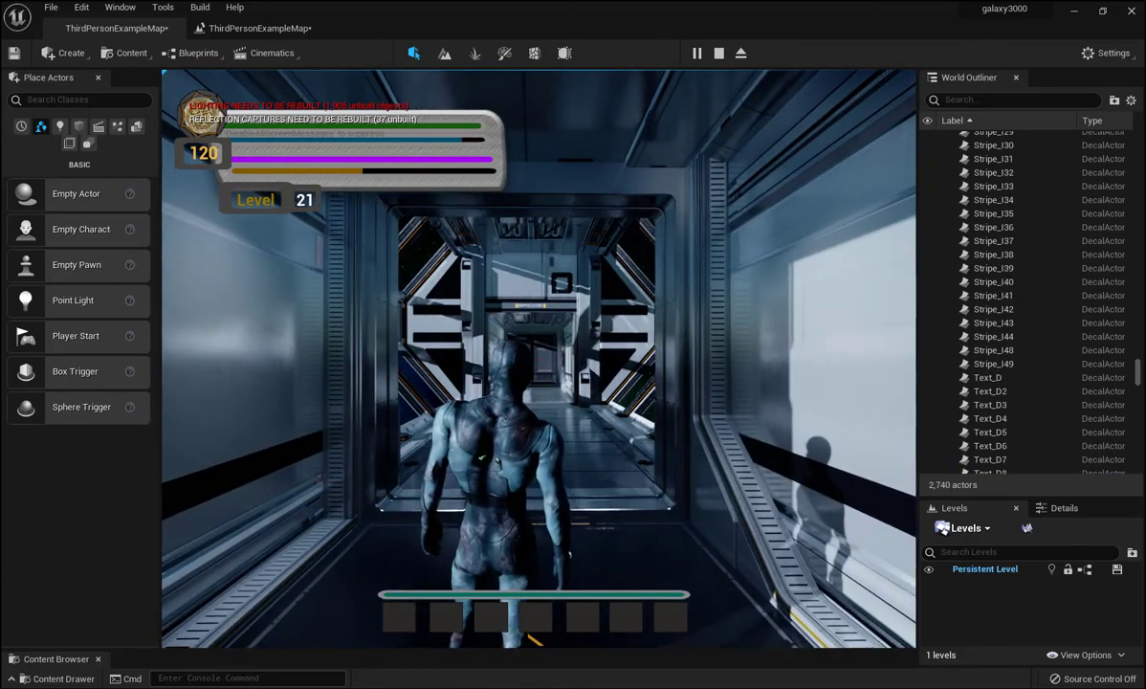
{"action": "key", "text": "w"}
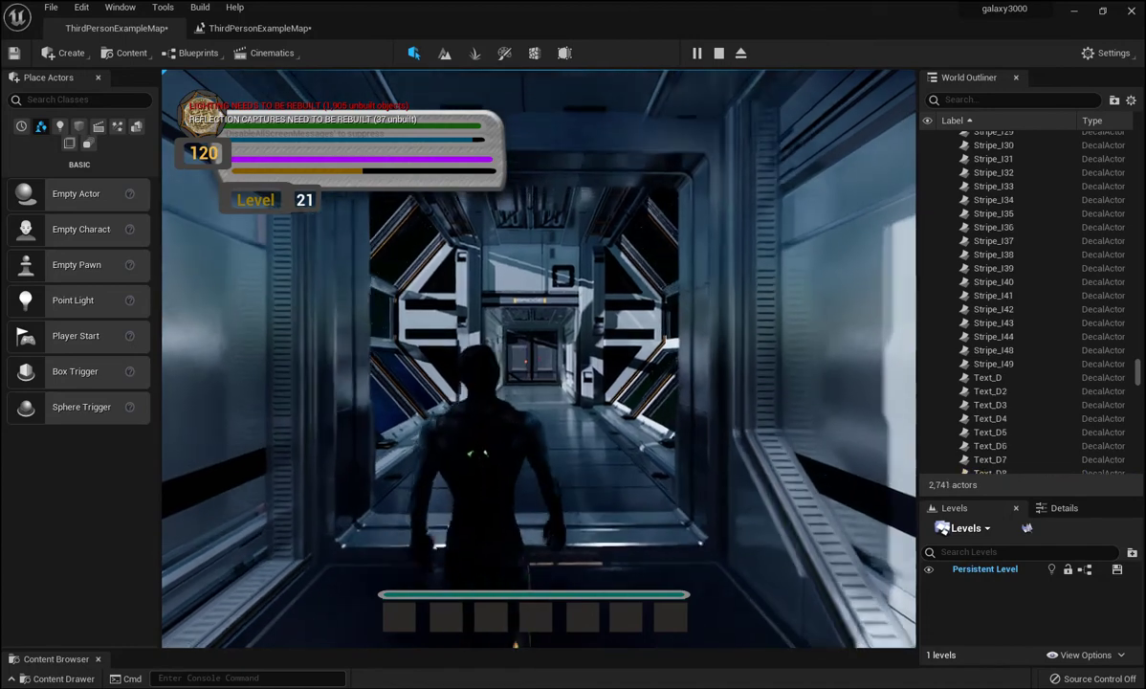
{"action": "key", "text": "w"}
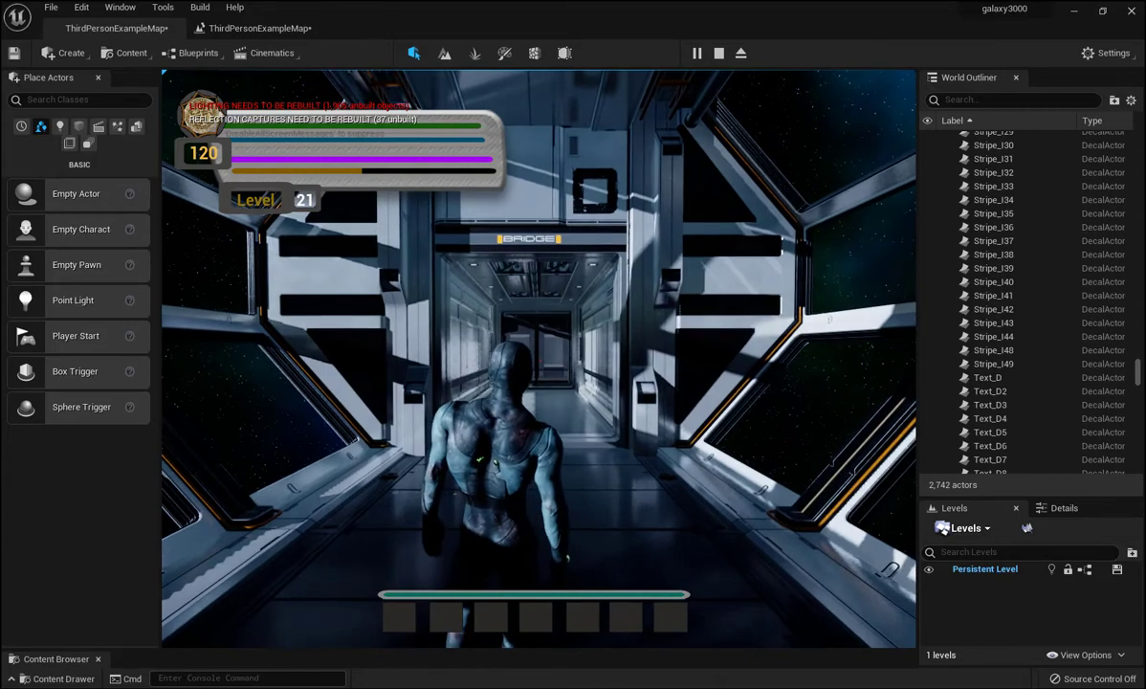
{"action": "key", "text": "w"}
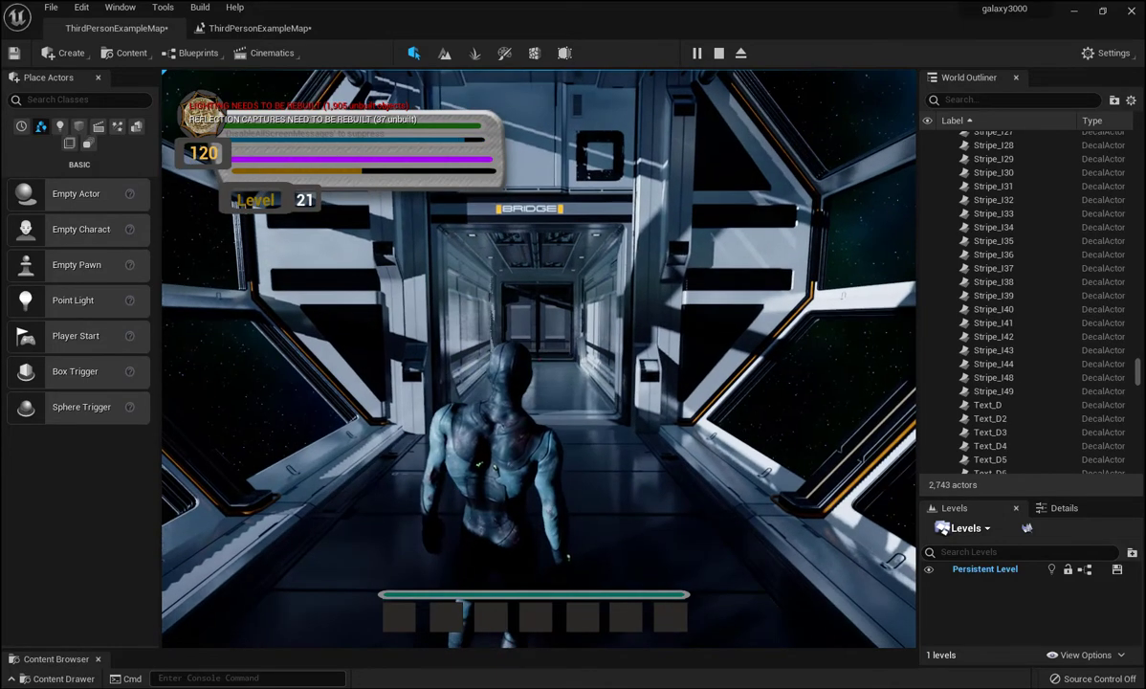
{"action": "key", "text": "Escape"}
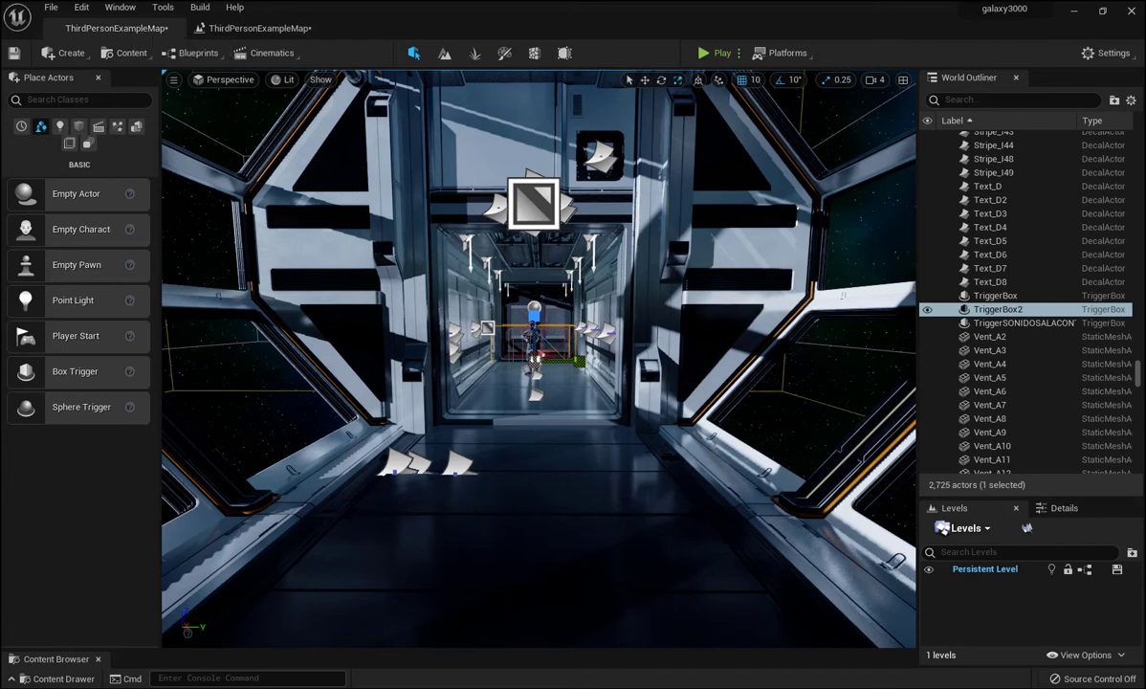
- Show the SONIDOS sound in the Content Drawer, then return to the Level Blueprint event graph
{"action": "key", "text": "ctrl+space"}
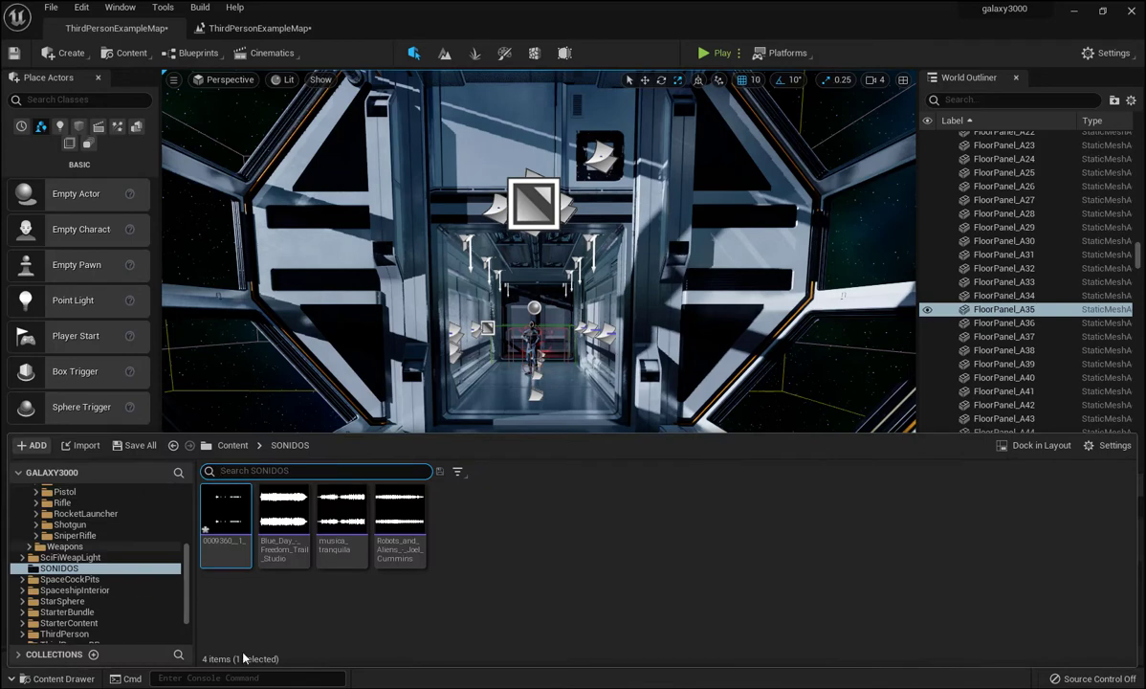
{"action": "mouse_move", "coordinate": [222, 557]}
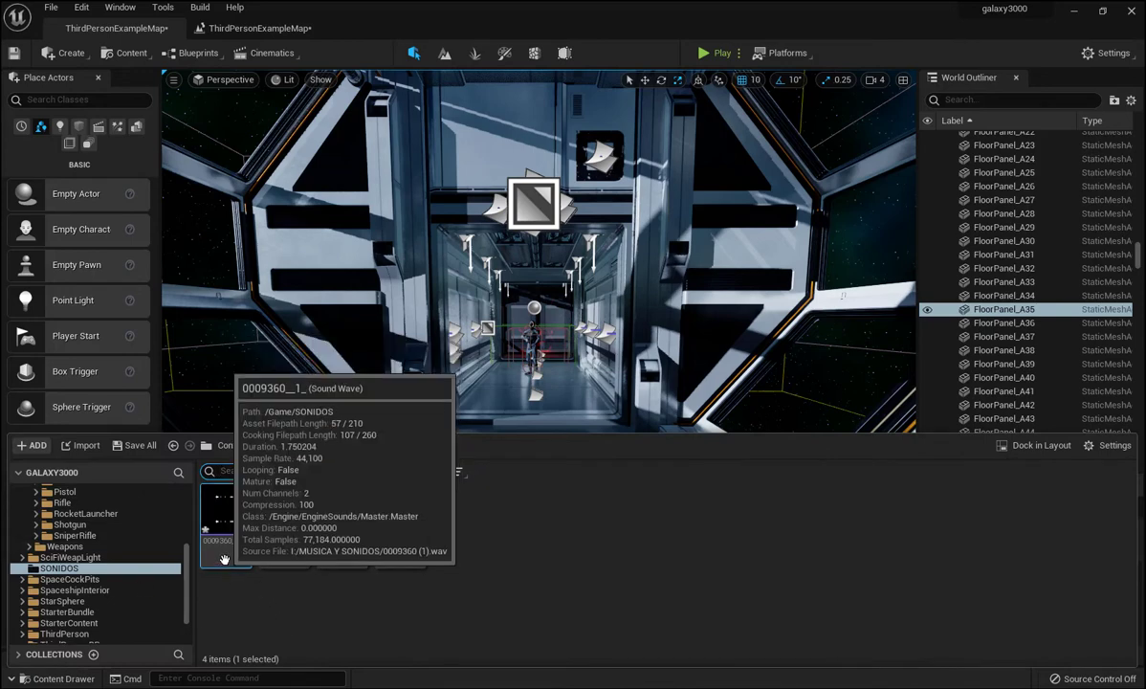
{"action": "left_click", "coordinate": [263, 29]}
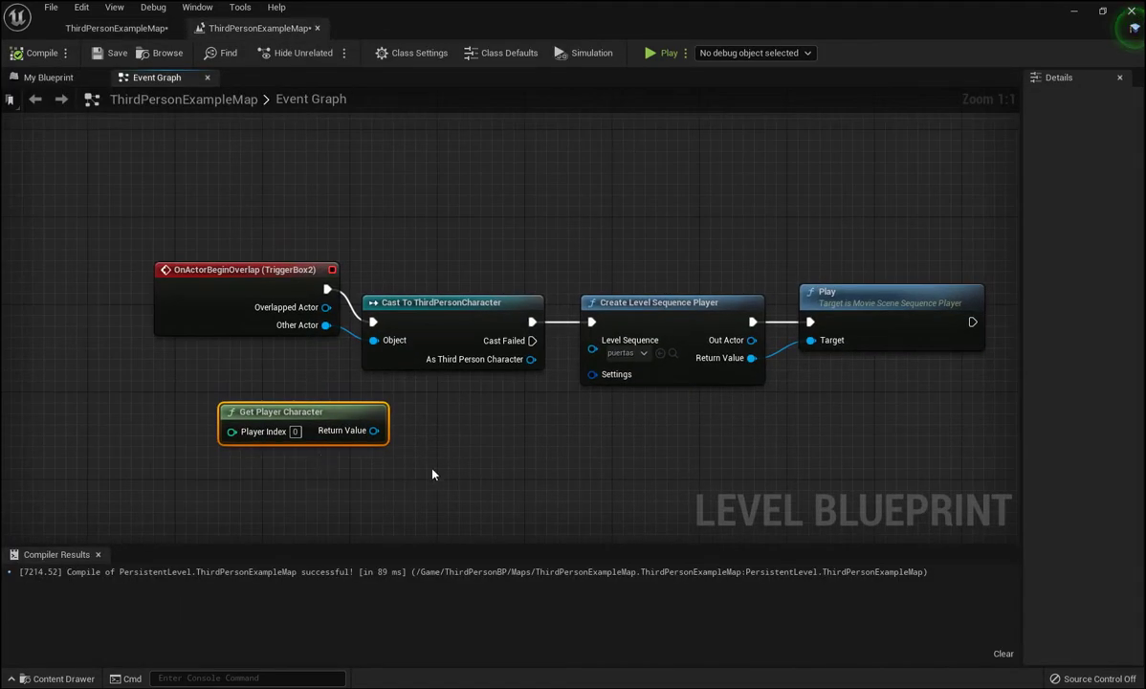
- Delete Get Player Character and chain a Play Sound 2D node after the Play node
{"action": "key", "text": "Delete"}
{"action": "right_click_drag", "start_coordinate": [578, 463], "coordinate": [429, 437]}
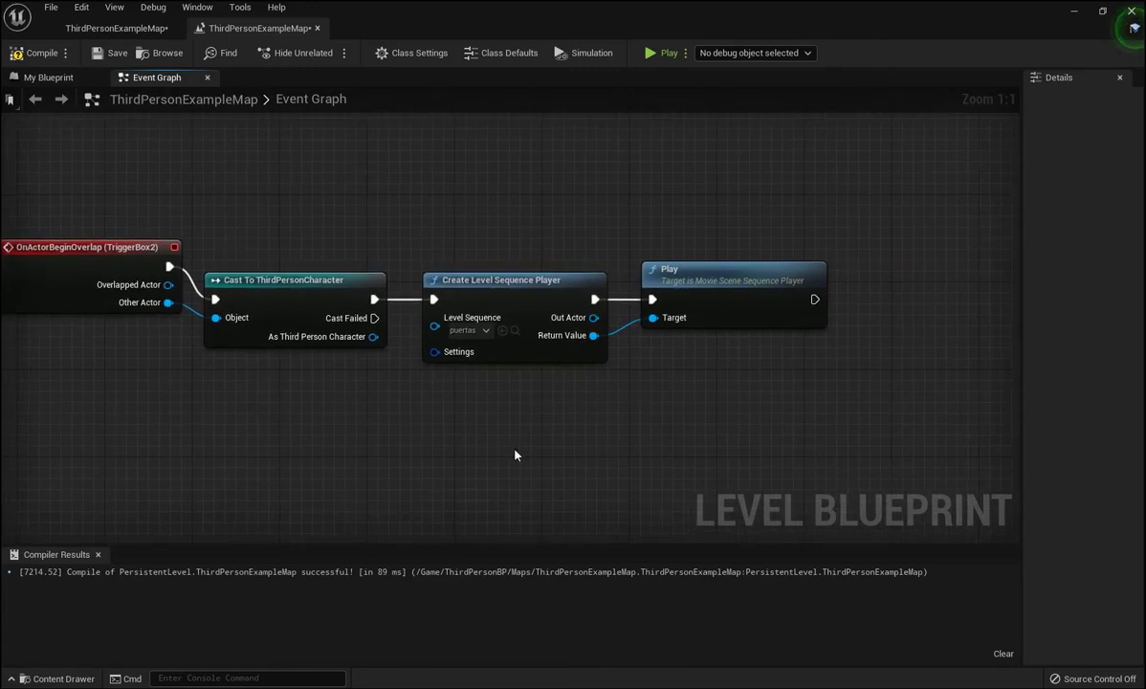
{"action": "right_click_drag", "start_coordinate": [622, 414], "coordinate": [554, 456]}
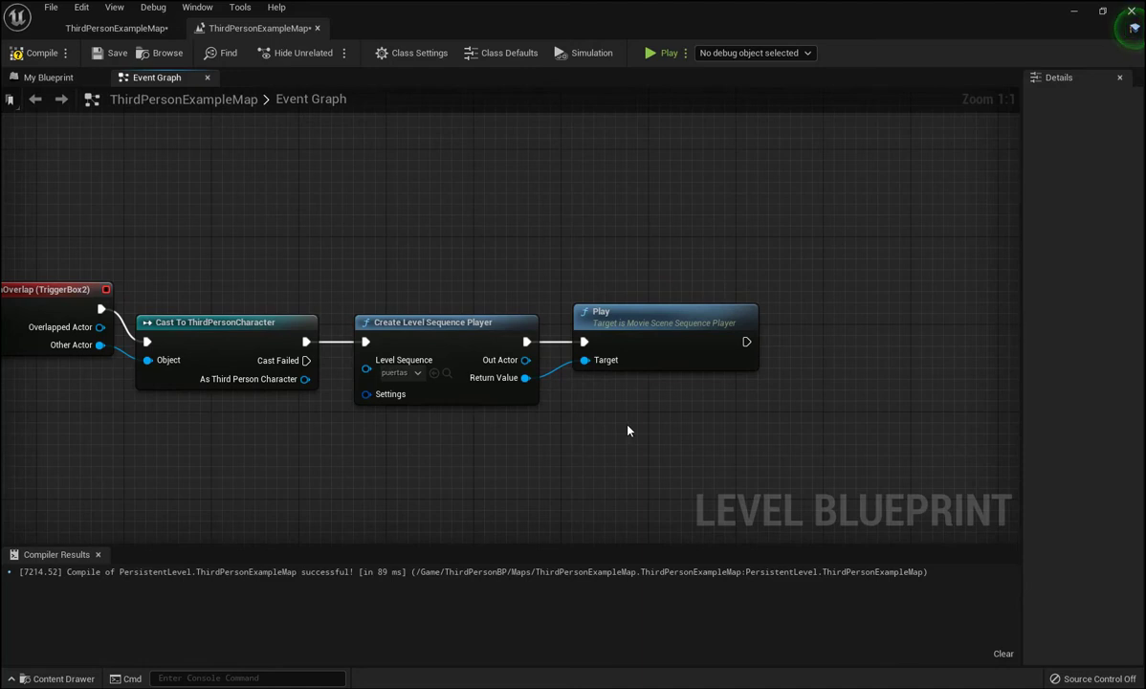
{"action": "right_click_drag", "start_coordinate": [586, 397], "coordinate": [481, 401]}
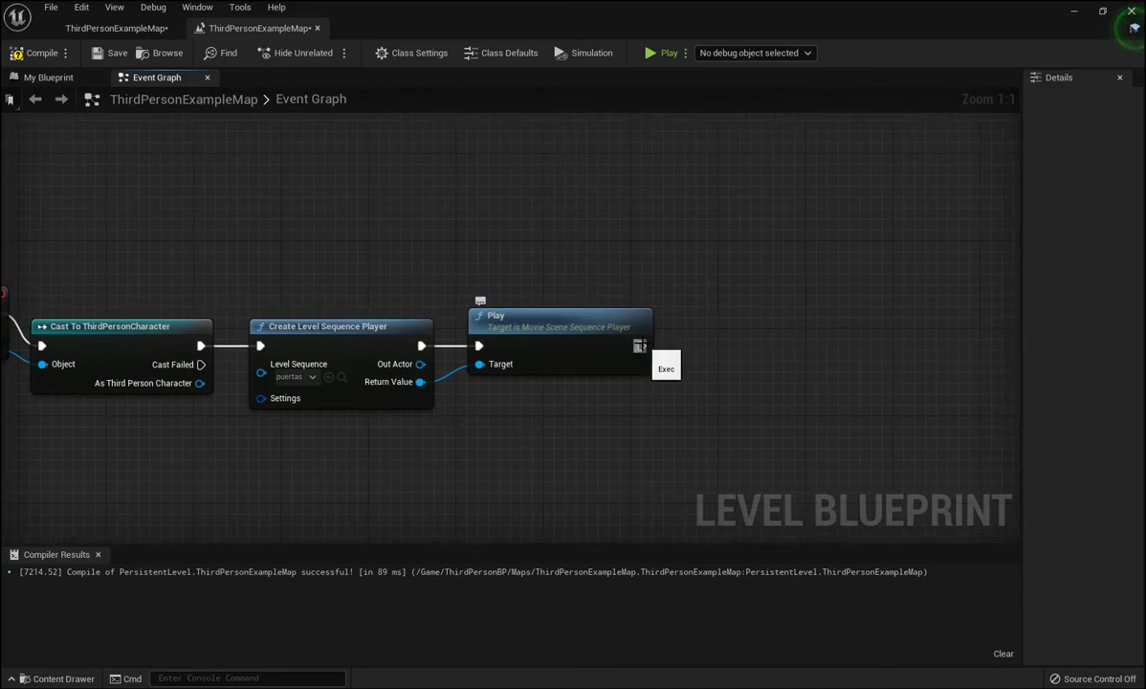
{"action": "left_click_drag", "start_coordinate": [641, 345], "coordinate": [675, 350]}
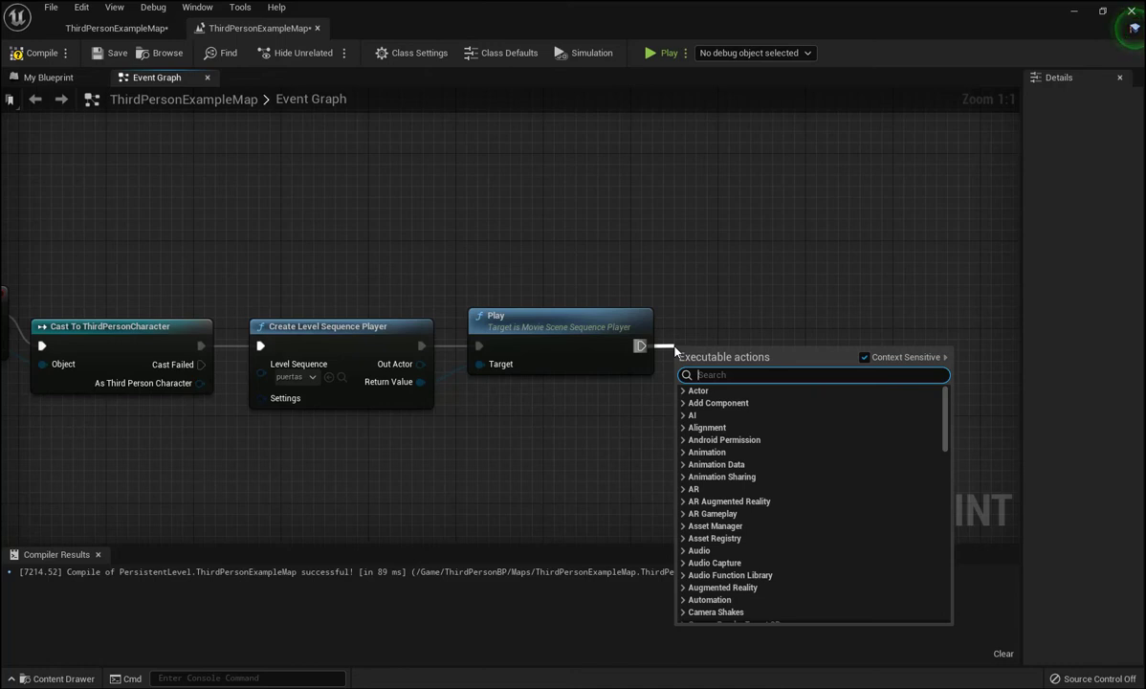
{"action": "type", "text": "play"}
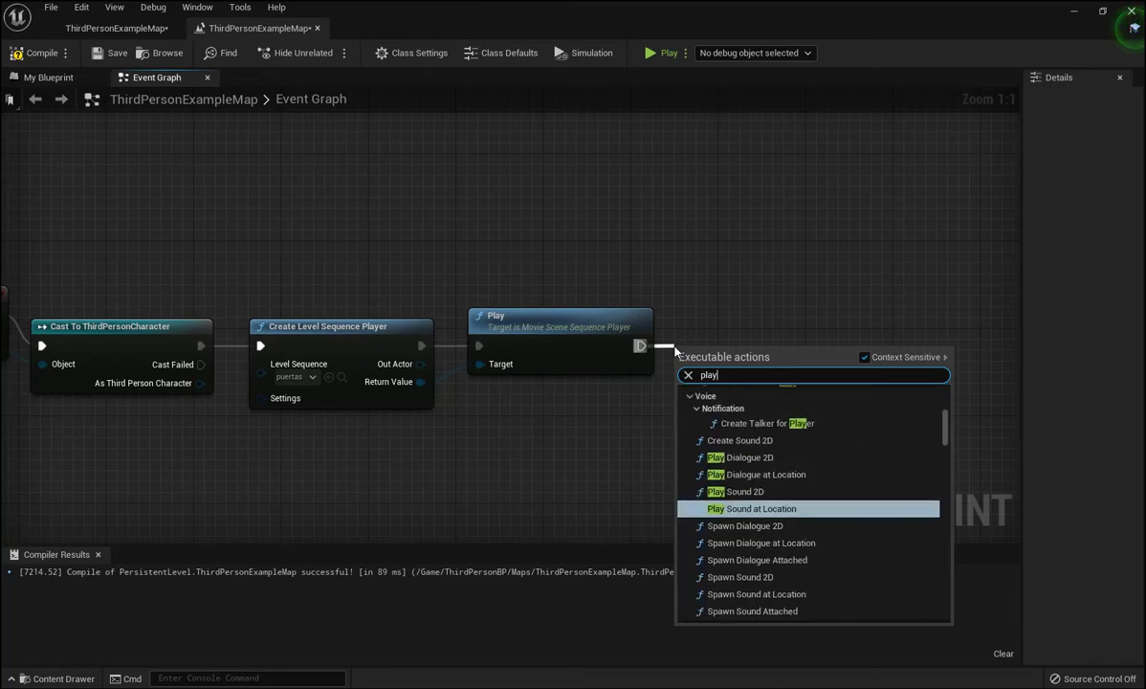
{"action": "type", "text": "soun"}
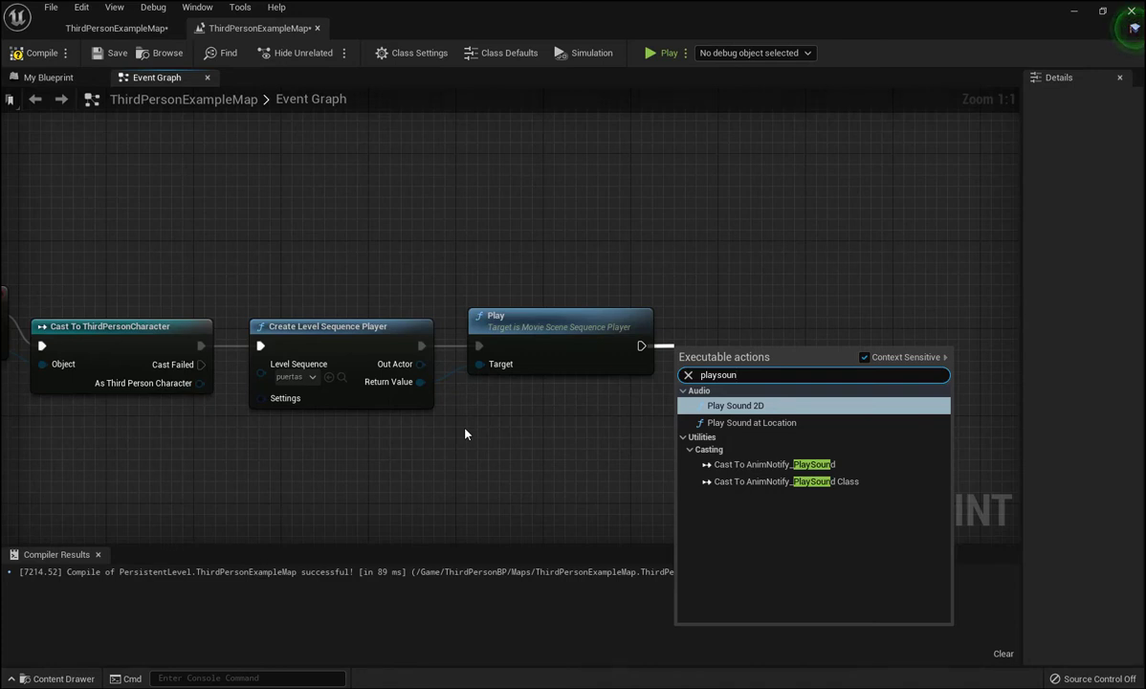
{"action": "left_click", "coordinate": [755, 407]}
- Align the Play Sound 2D node and set its sound to the SONIDOS asset
{"action": "right_click_drag", "start_coordinate": [540, 422], "coordinate": [463, 417]}
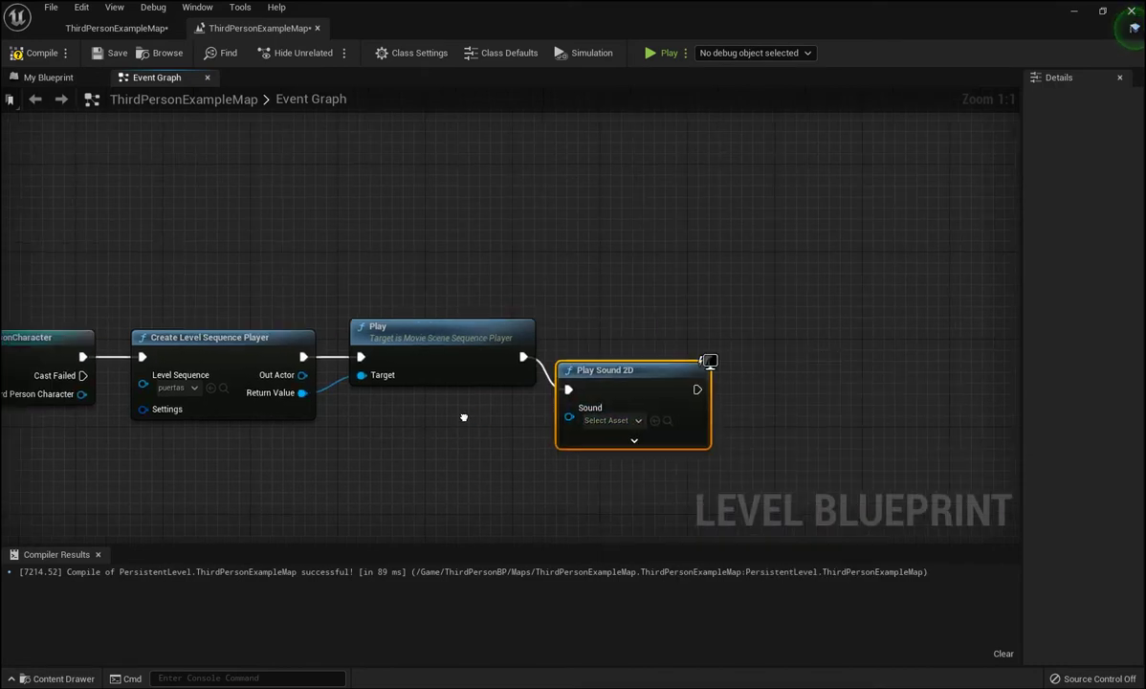
{"action": "left_click_drag", "start_coordinate": [582, 370], "coordinate": [582, 337]}
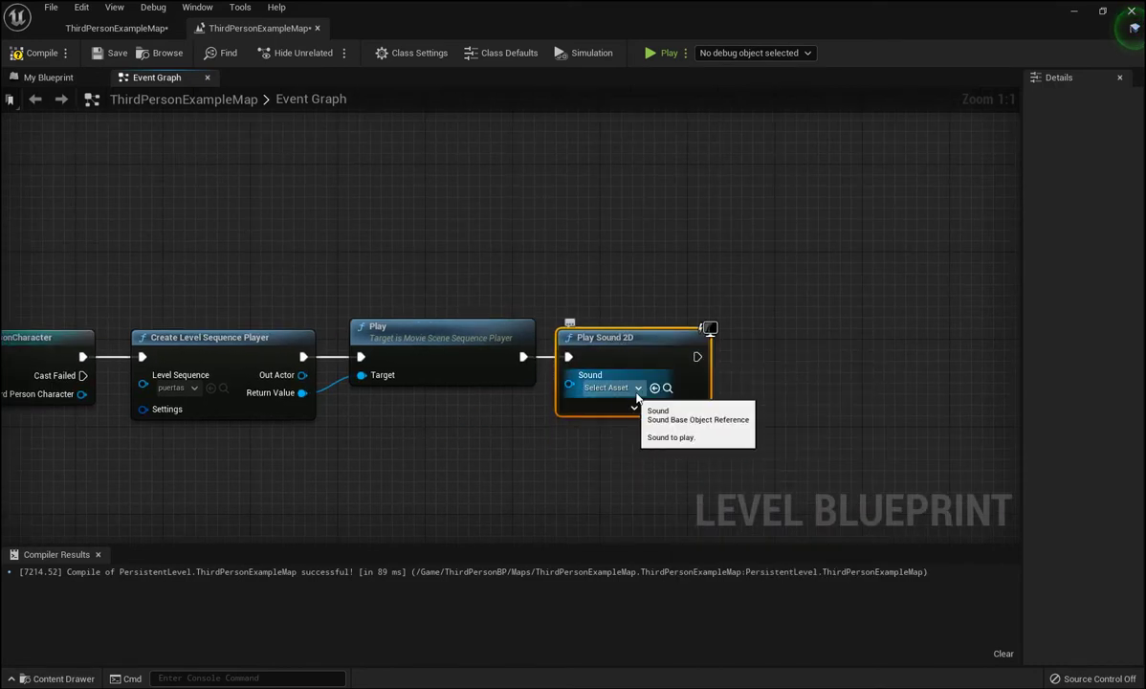
{"action": "left_click", "coordinate": [654, 389]}
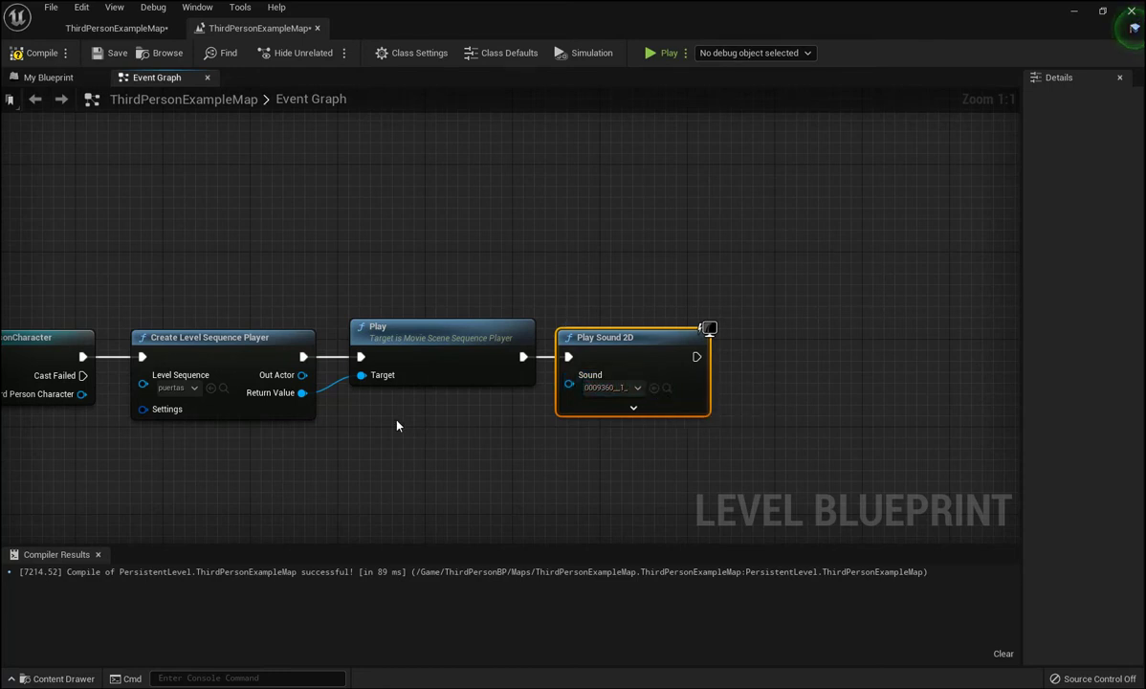
{"action": "scroll", "coordinate": [397, 426], "scroll_direction": "down", "scroll_amount": 2}
{"action": "right_click_drag", "start_coordinate": [365, 435], "coordinate": [589, 423]}
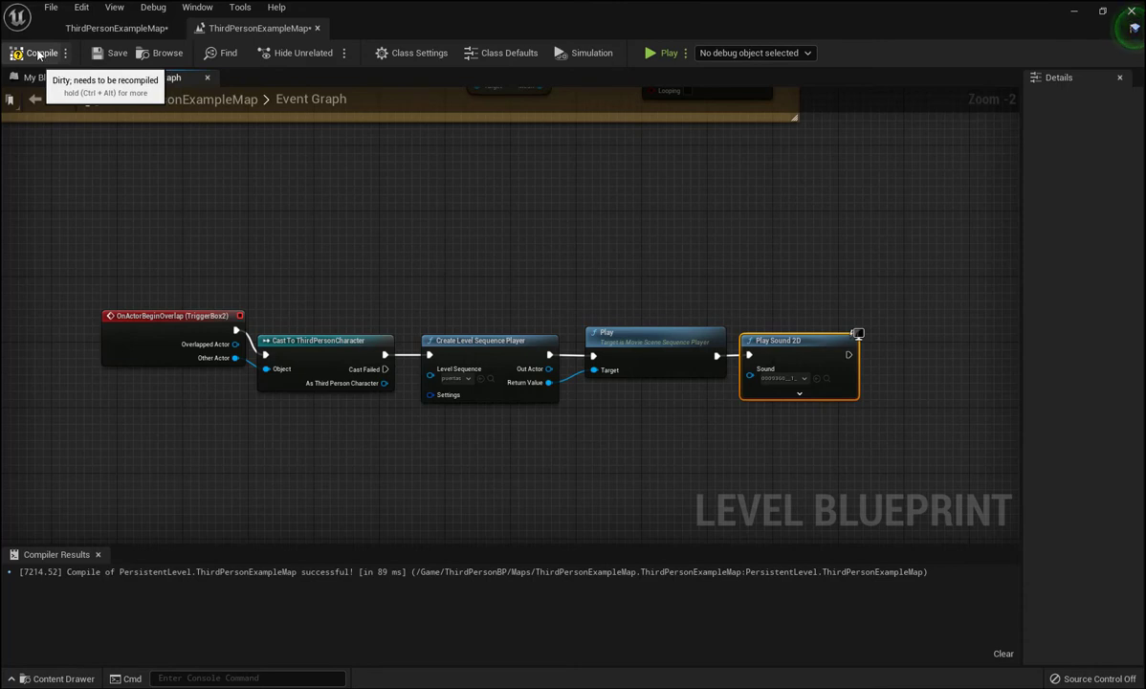
- Compile the Level Blueprint and start a play test from the level editor
{"action": "left_click", "coordinate": [38, 55]}
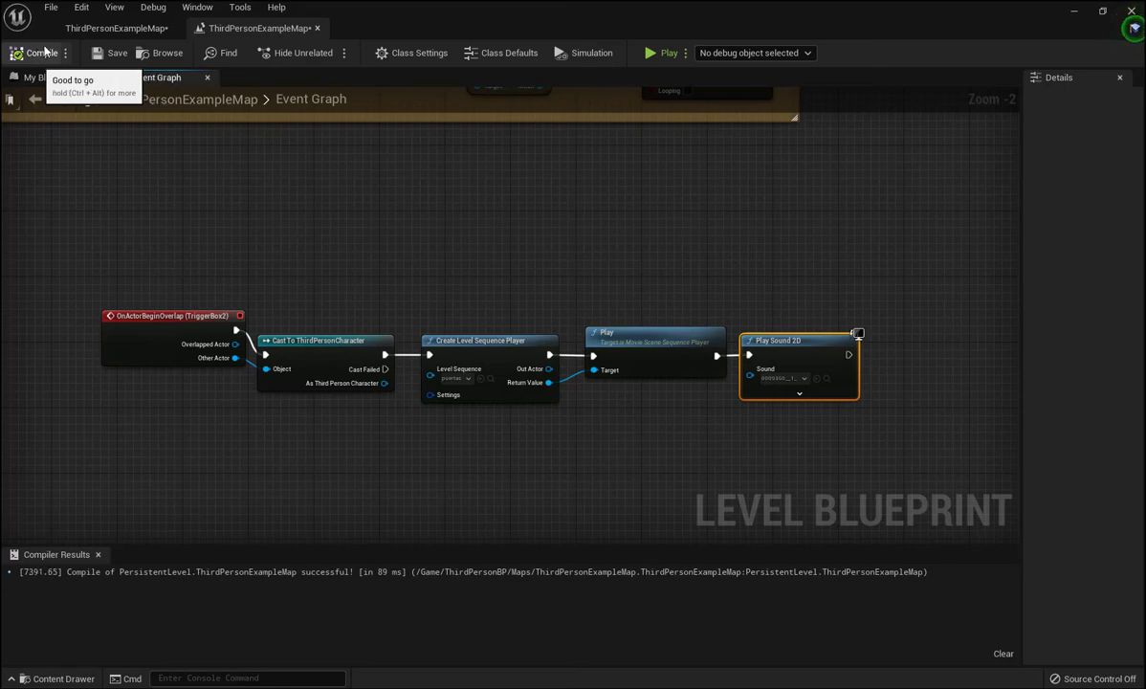
{"action": "left_click", "coordinate": [115, 30]}
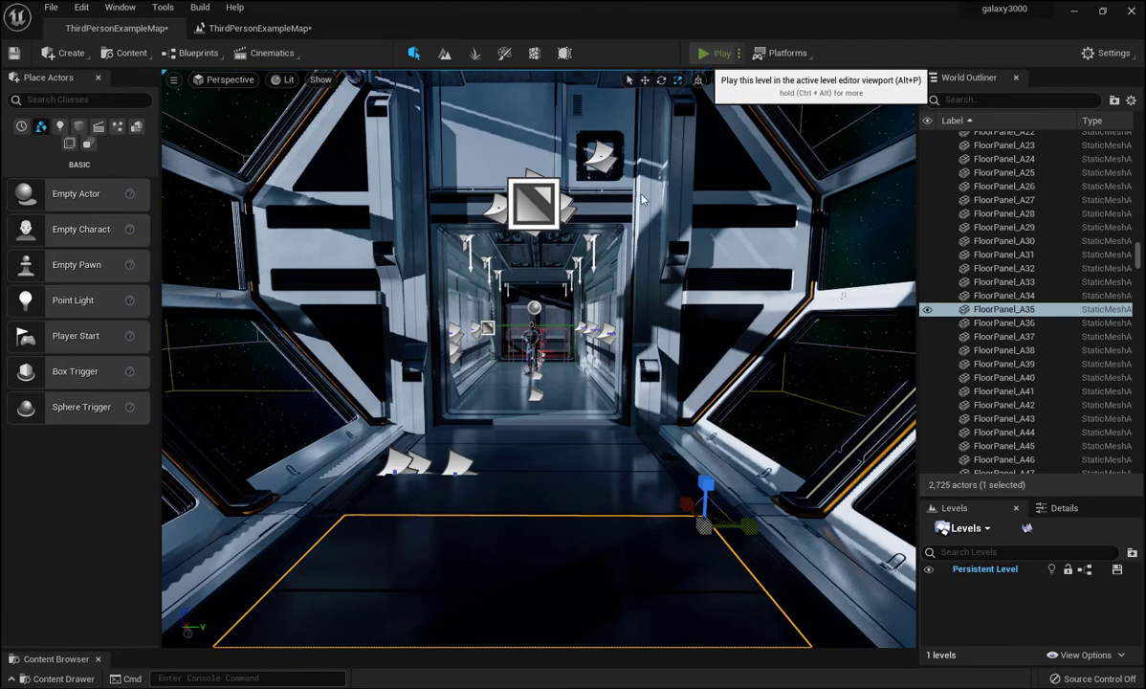
{"action": "key", "text": "alt+p"}
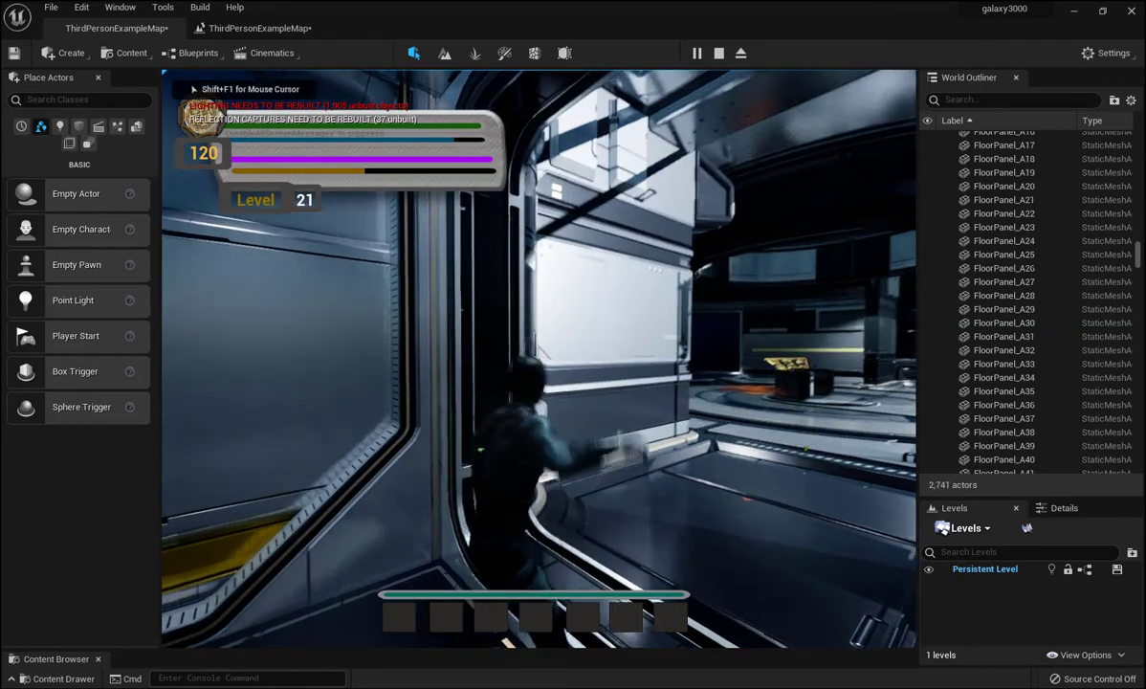
- Walk the character through the corridors and doorway into the windowed corridor
{"action": "key", "text": "w"}
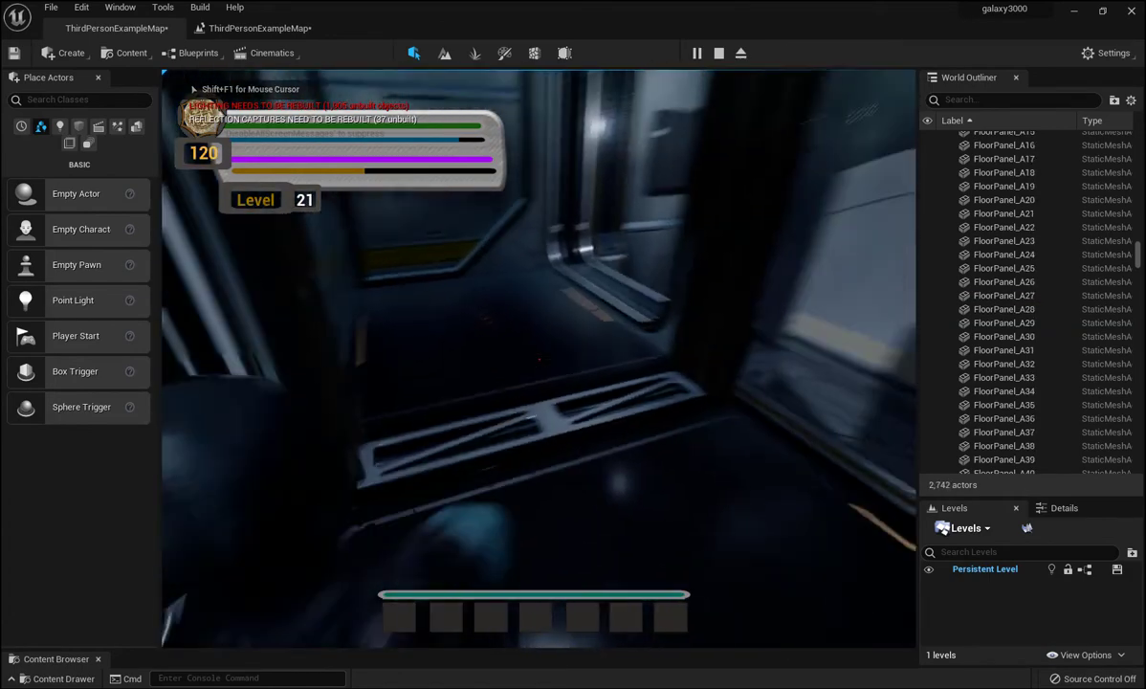
{"action": "key", "text": "w"}
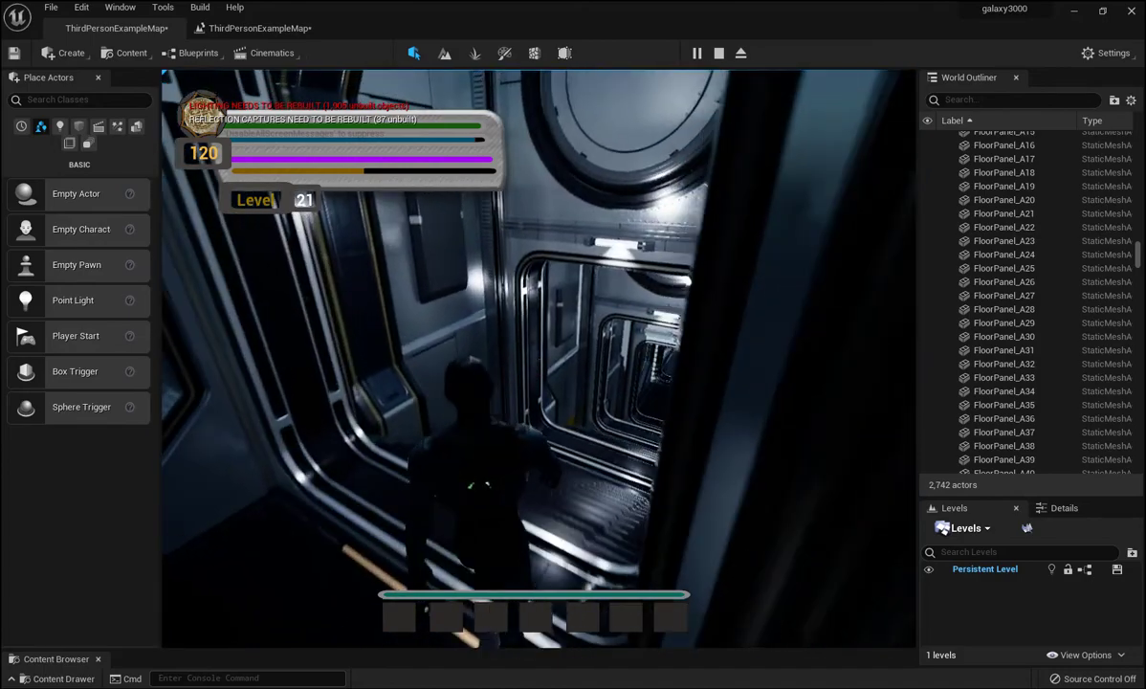
{"action": "key", "text": "w"}
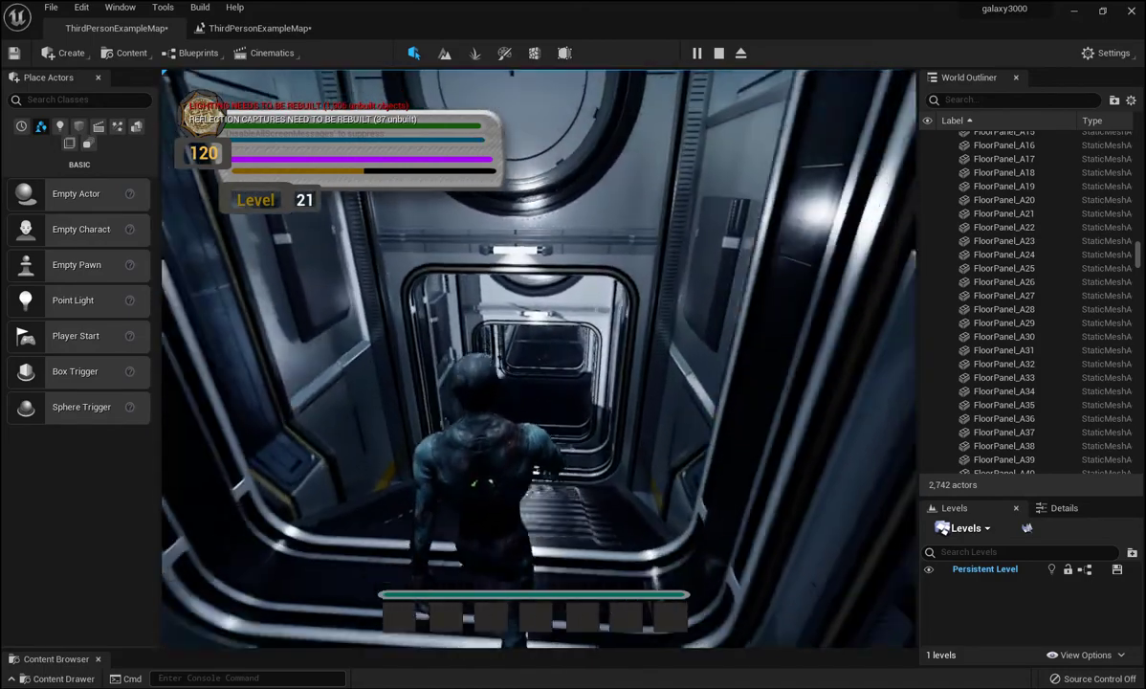
{"action": "key", "text": "w"}
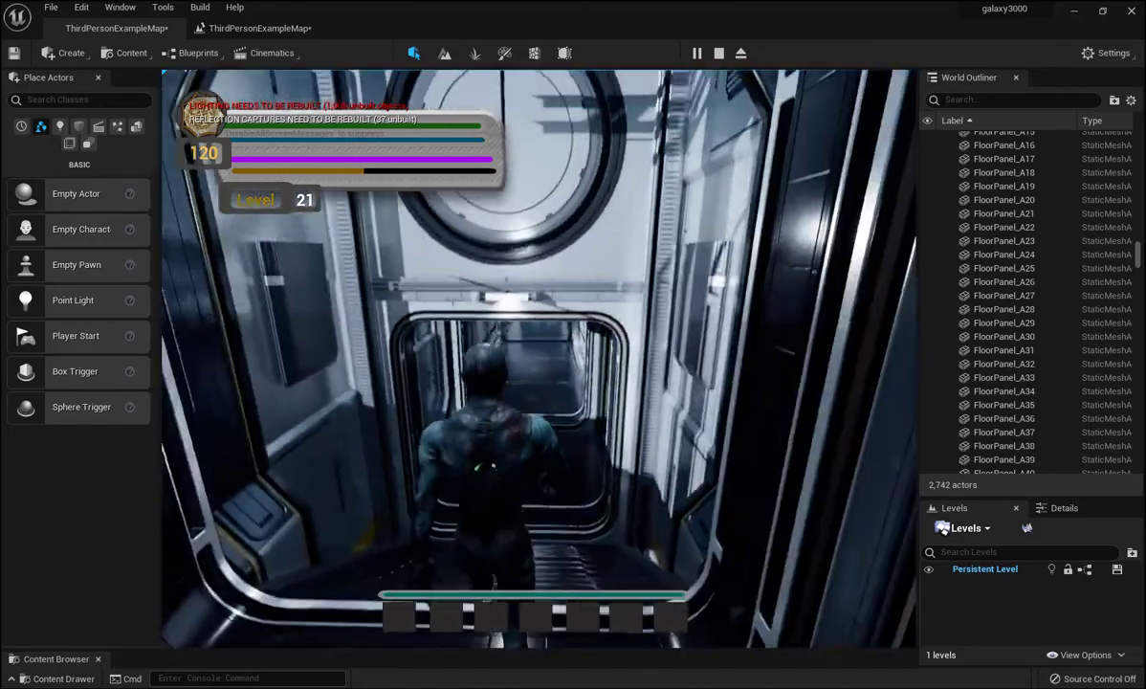
{"action": "key", "text": "w"}
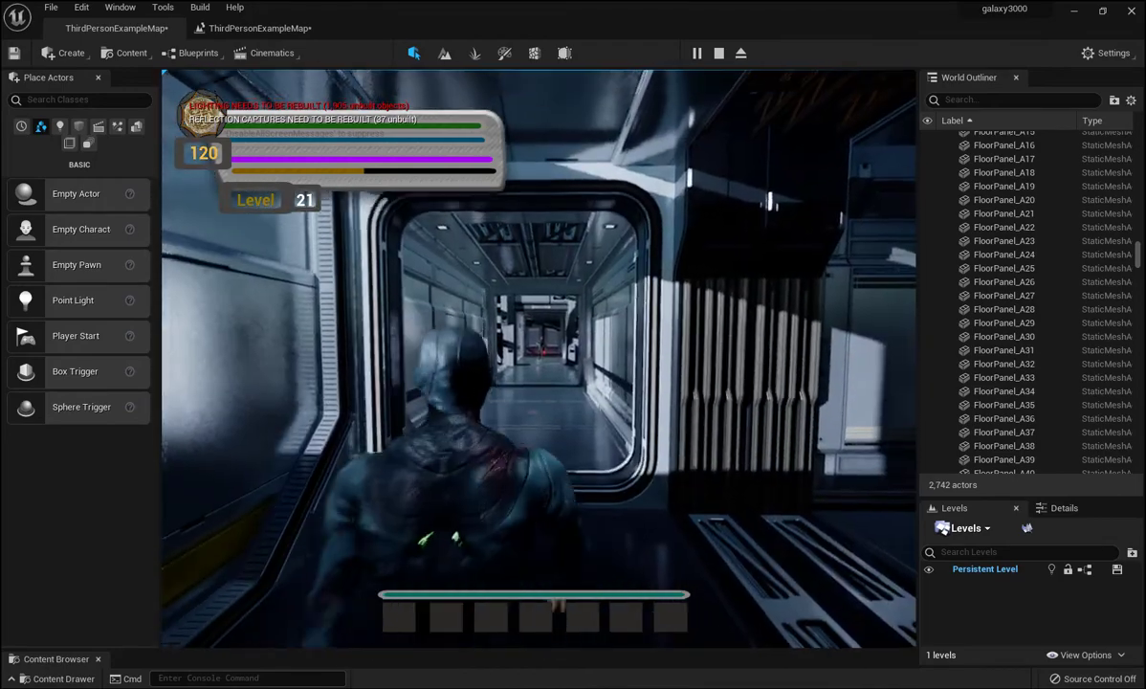
{"action": "key", "text": "w"}
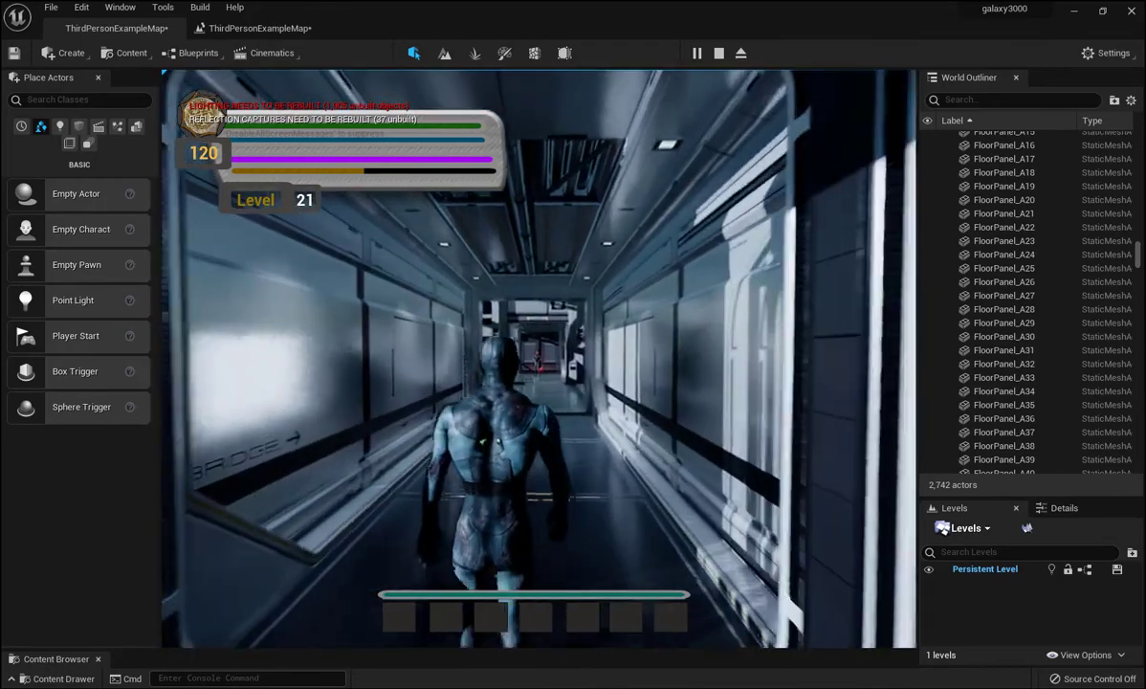
{"action": "key", "text": "w"}
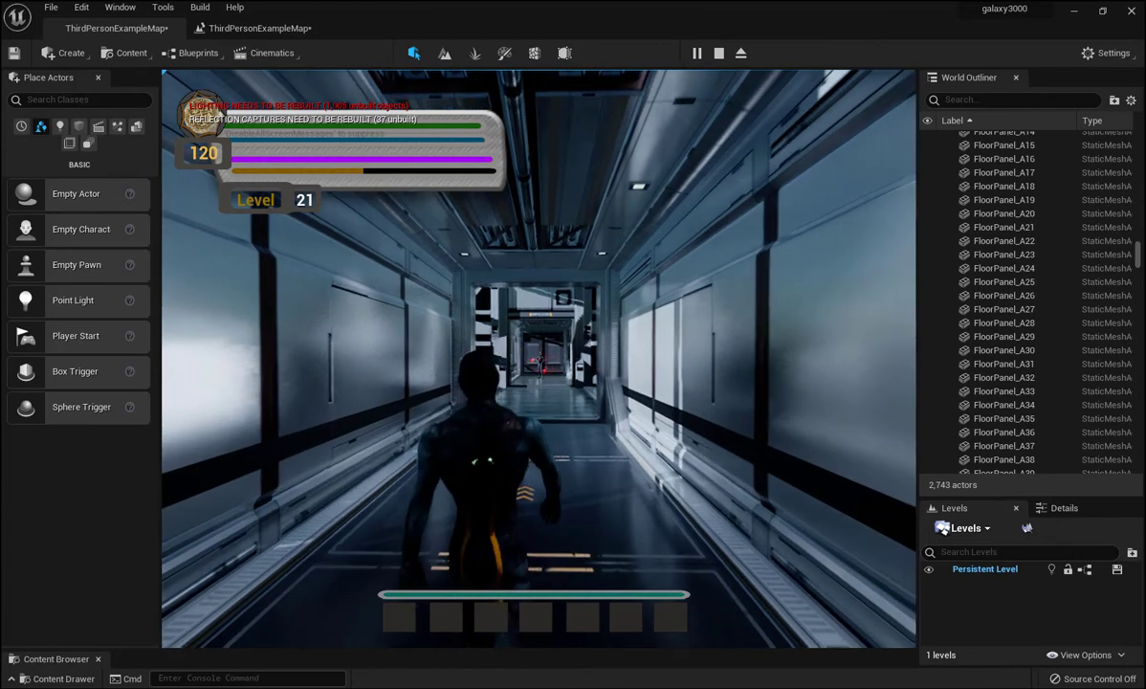
{"action": "key", "text": "w"}
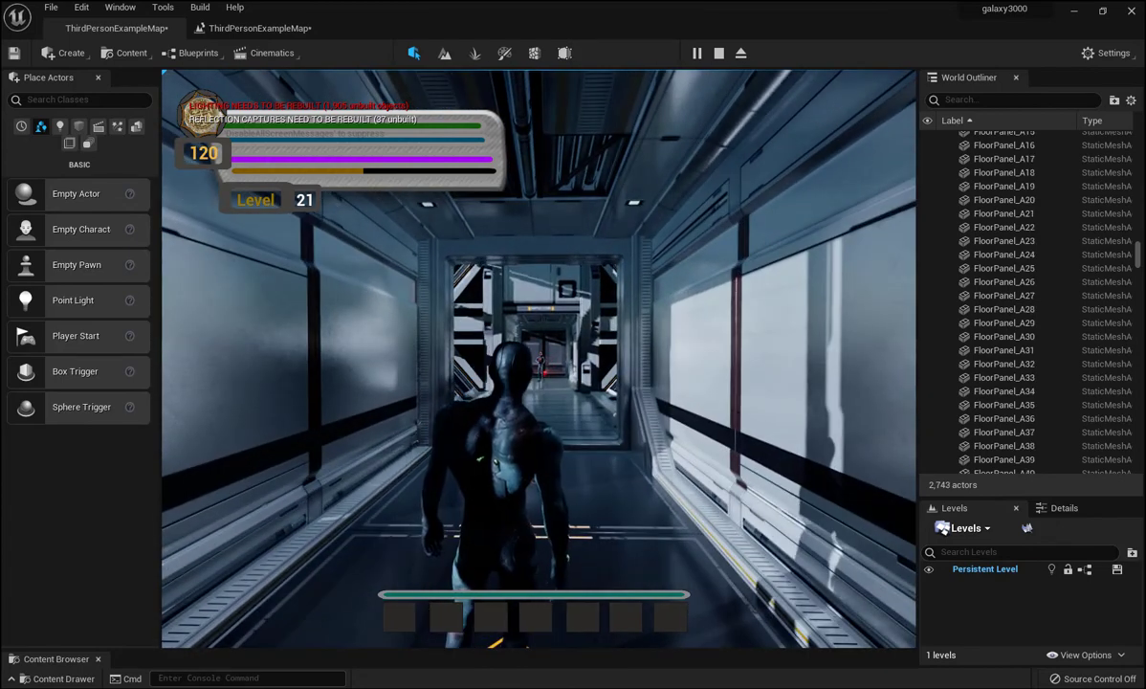
{"action": "key", "text": "w"}
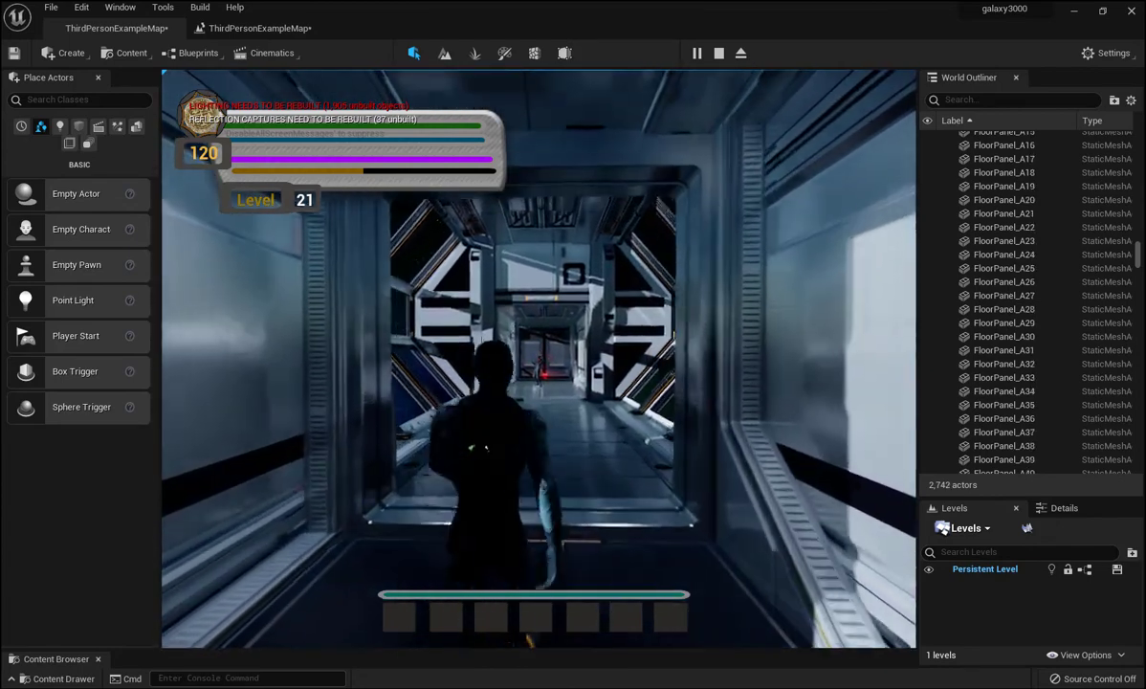
{"action": "key", "text": "w"}
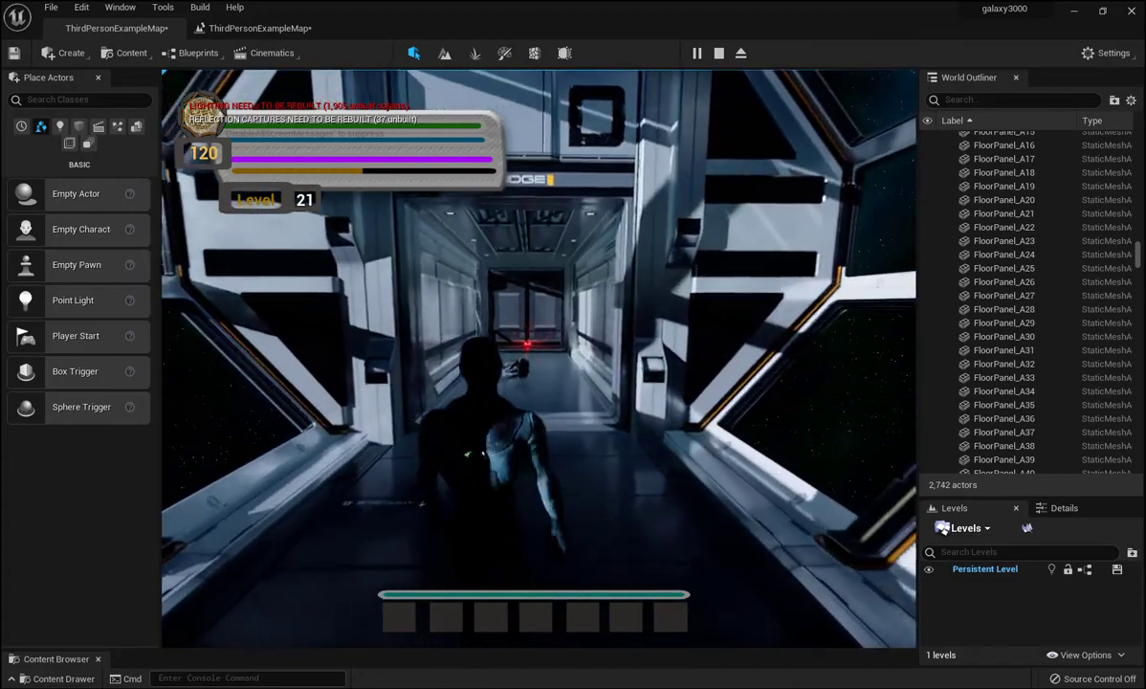
- Walk past the door trigger through the elevator and down the corridor, then stop play
{"action": "key", "text": "w"}
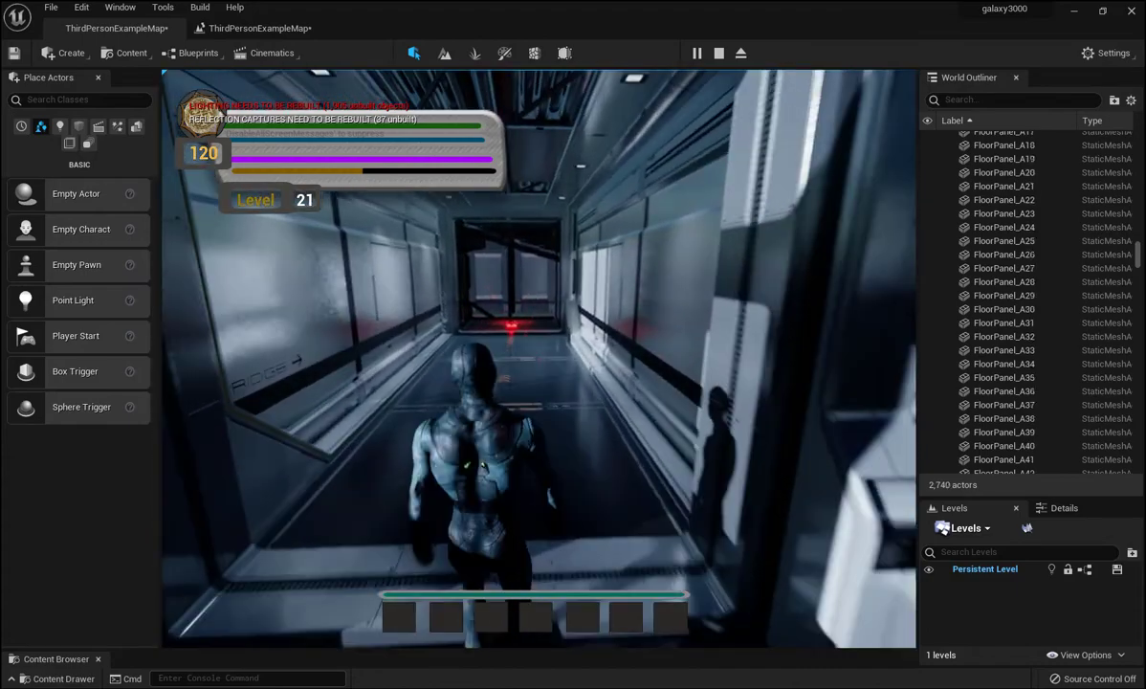
{"action": "key", "text": "w"}
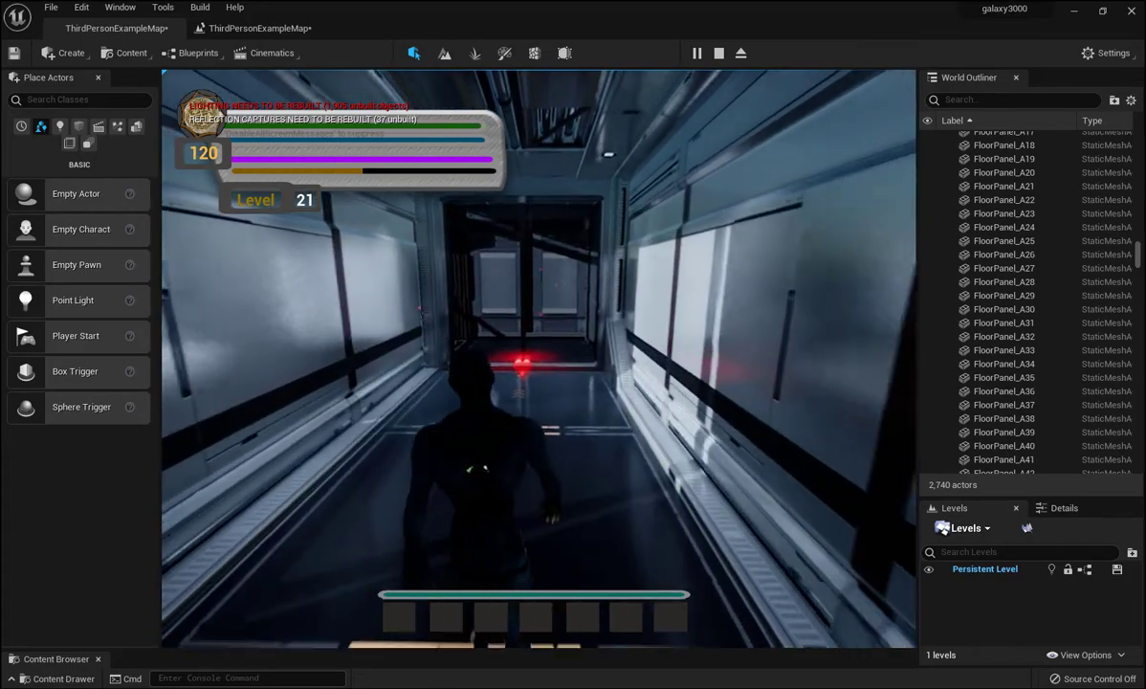
{"action": "key", "text": "w"}
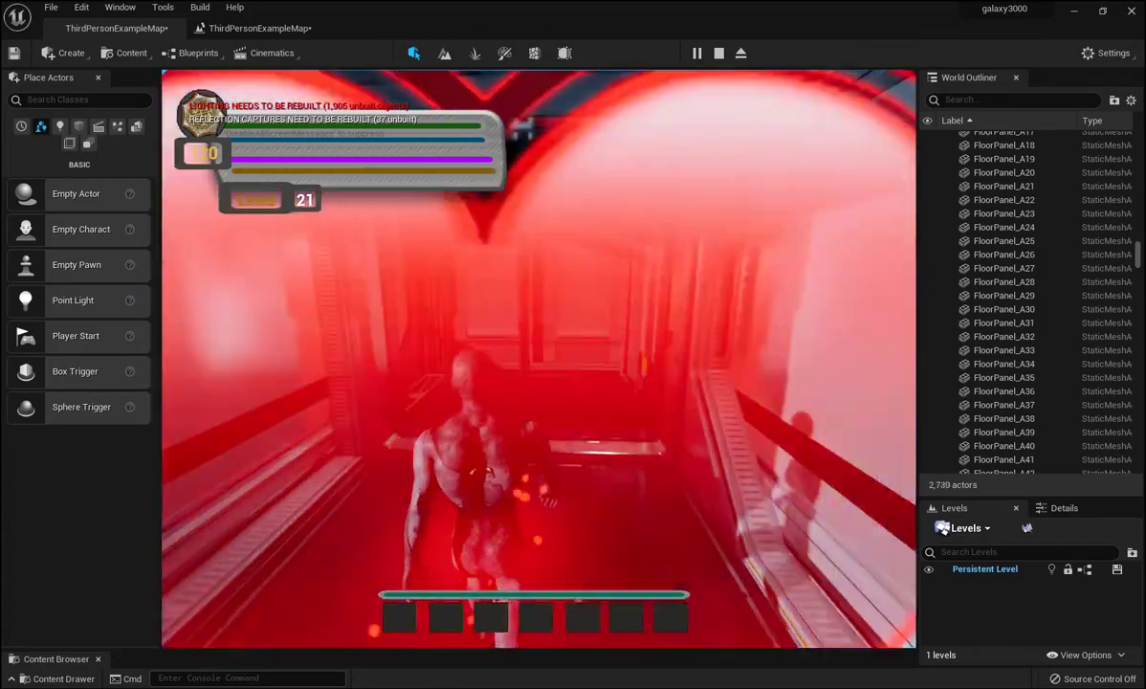
{"action": "key", "text": "w"}
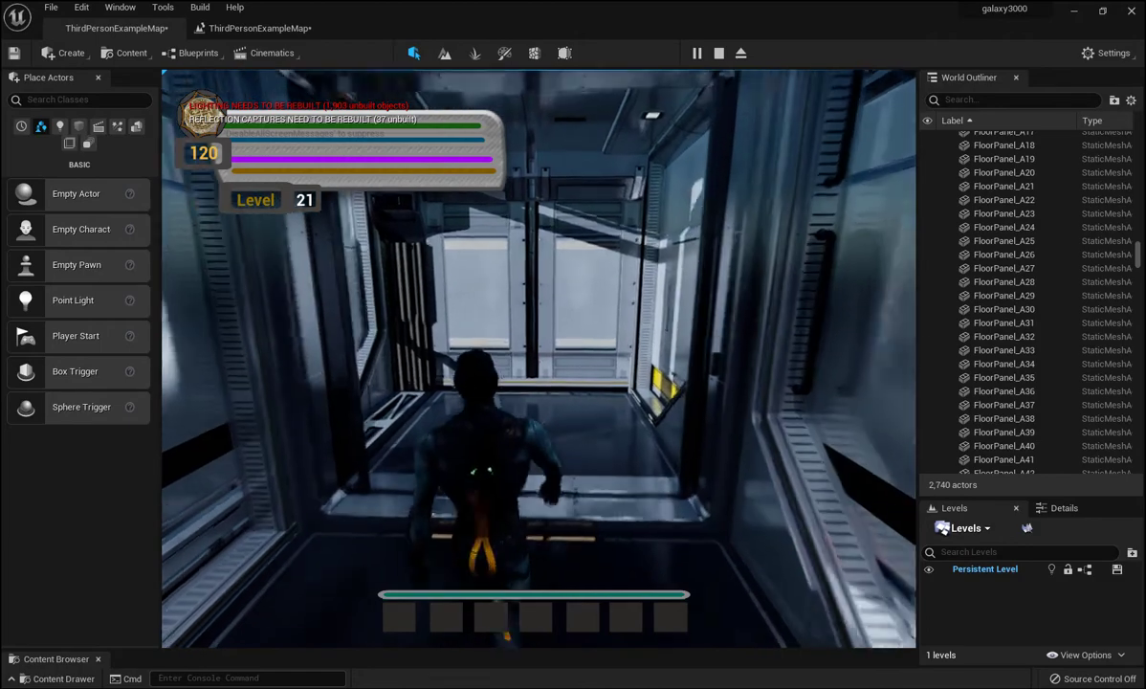
{"action": "key", "text": "w"}
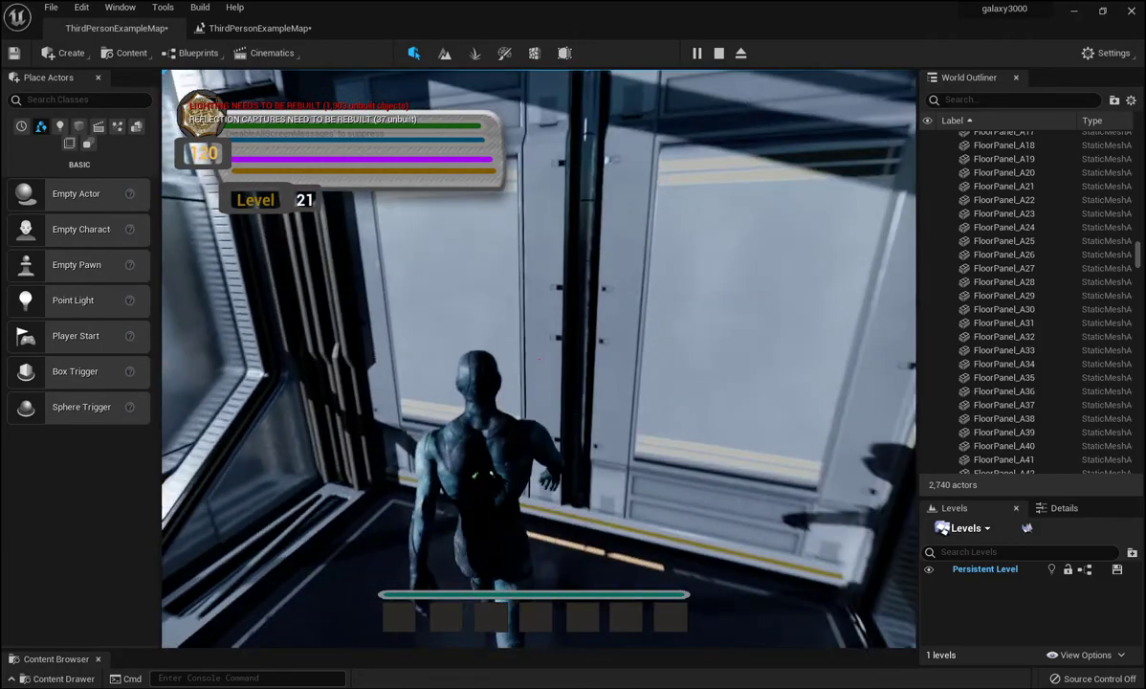
{"action": "key", "text": "w"}
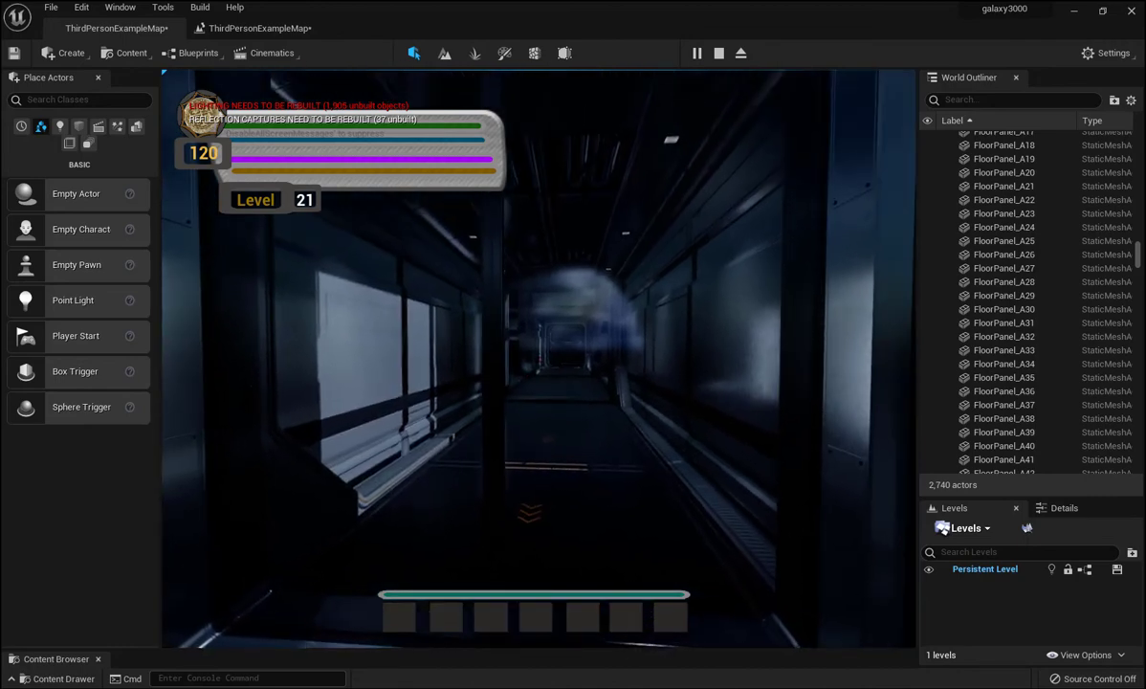
{"action": "key", "text": "w"}
{"action": "key", "text": "w"}
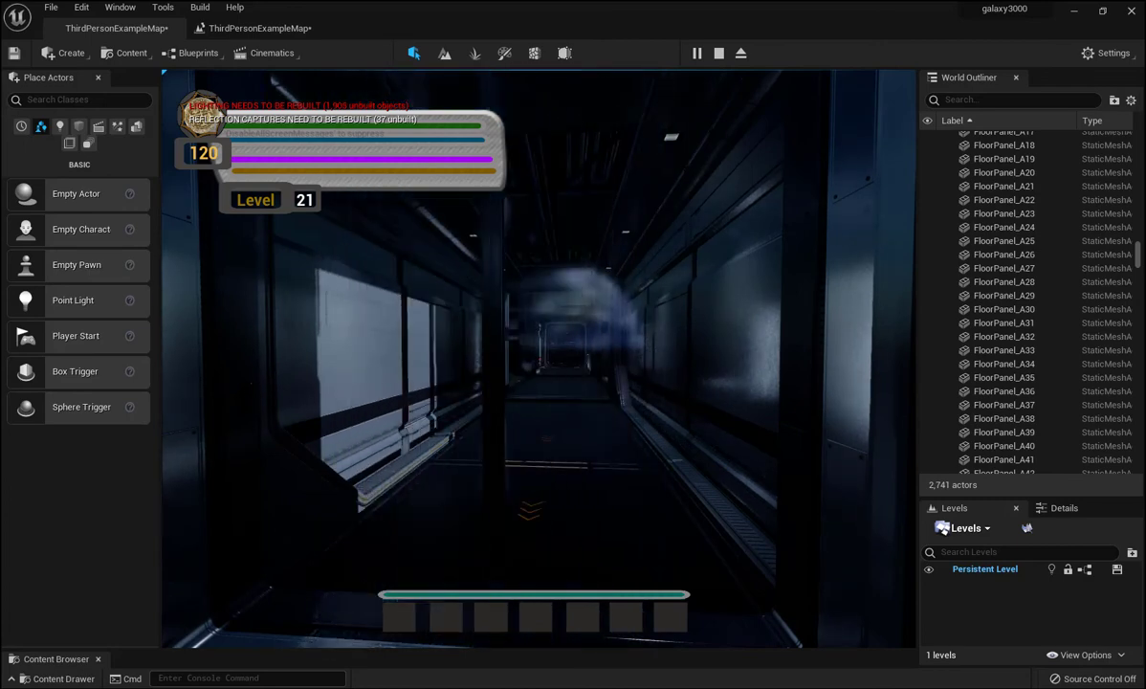
{"action": "key", "text": "Escape"}
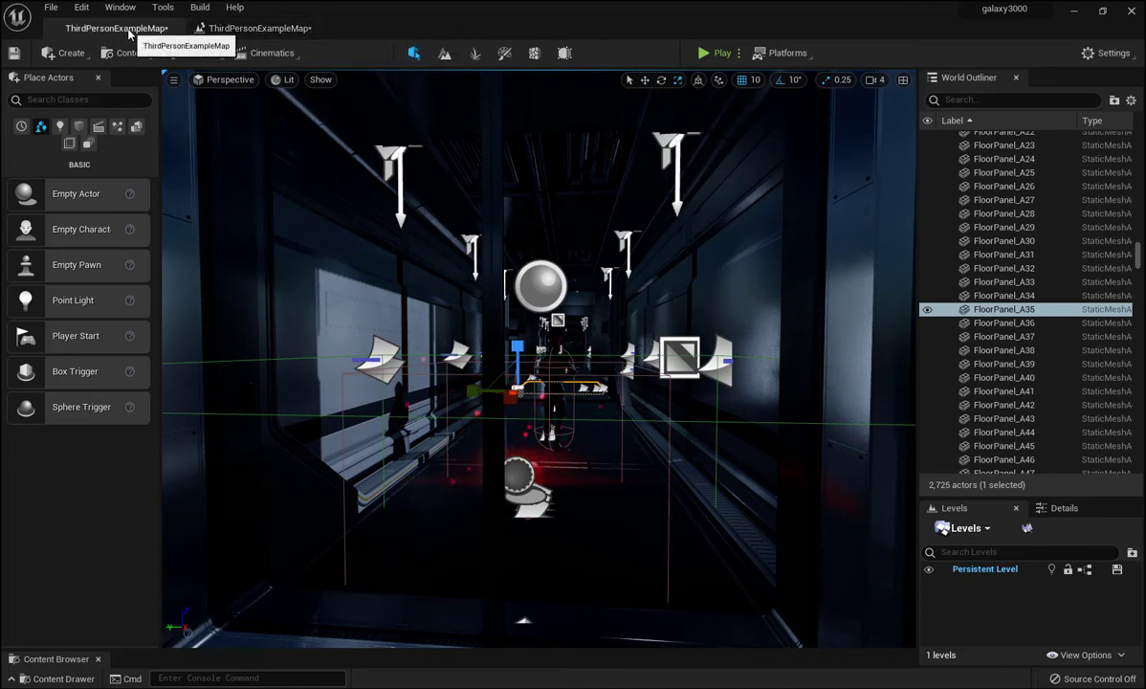
- Disconnect Play Sound 2D from the Play node, compile, and save the map
{"action": "left_click", "coordinate": [230, 28]}
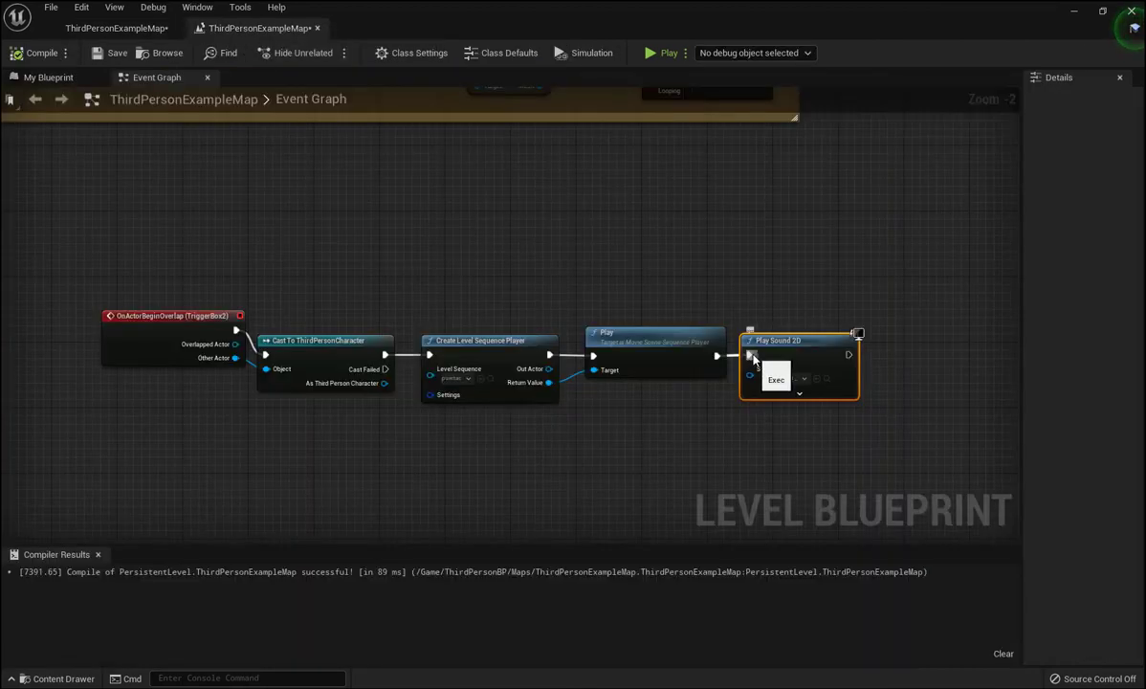
{"action": "left_click", "coordinate": [752, 357], "text": "alt"}
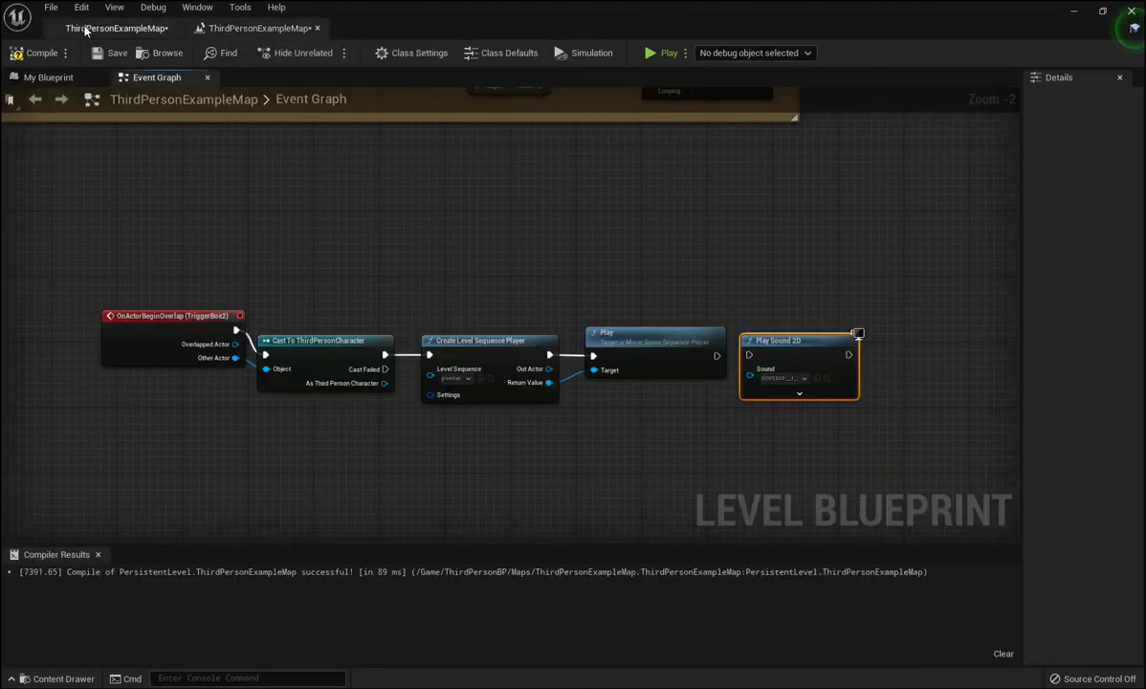
{"action": "left_click", "coordinate": [24, 55]}
{"action": "left_click", "coordinate": [110, 52]}
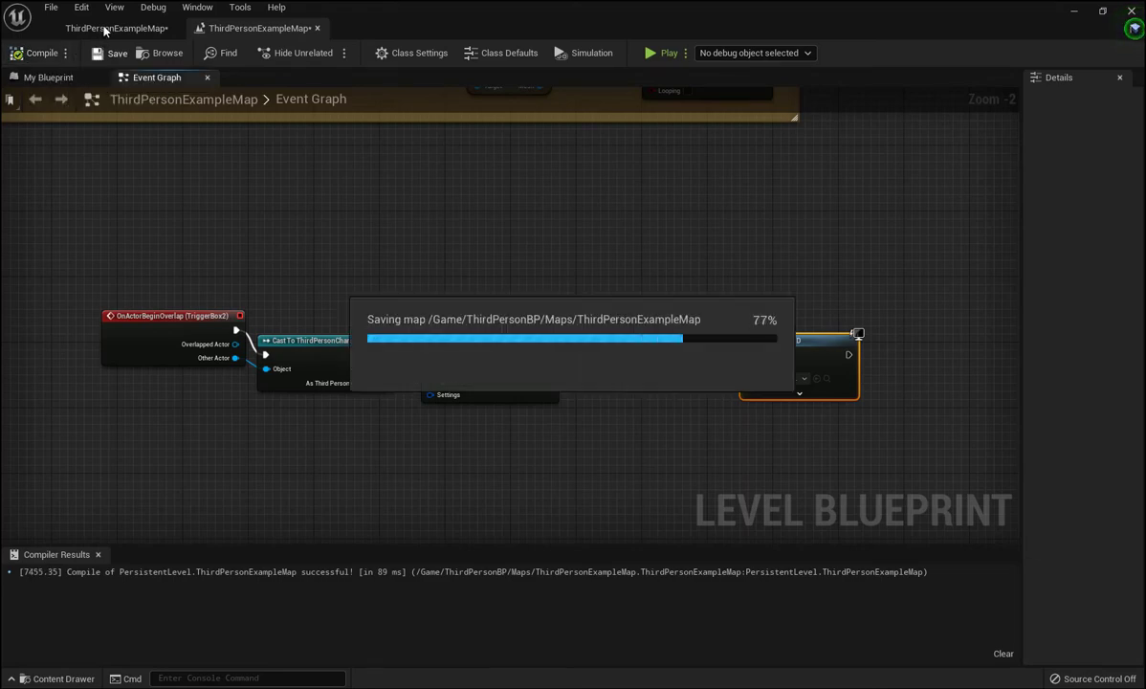
- Browse from the SONIDOS folder up to the root Content folder in the level editor
{"action": "left_click", "coordinate": [125, 31]}
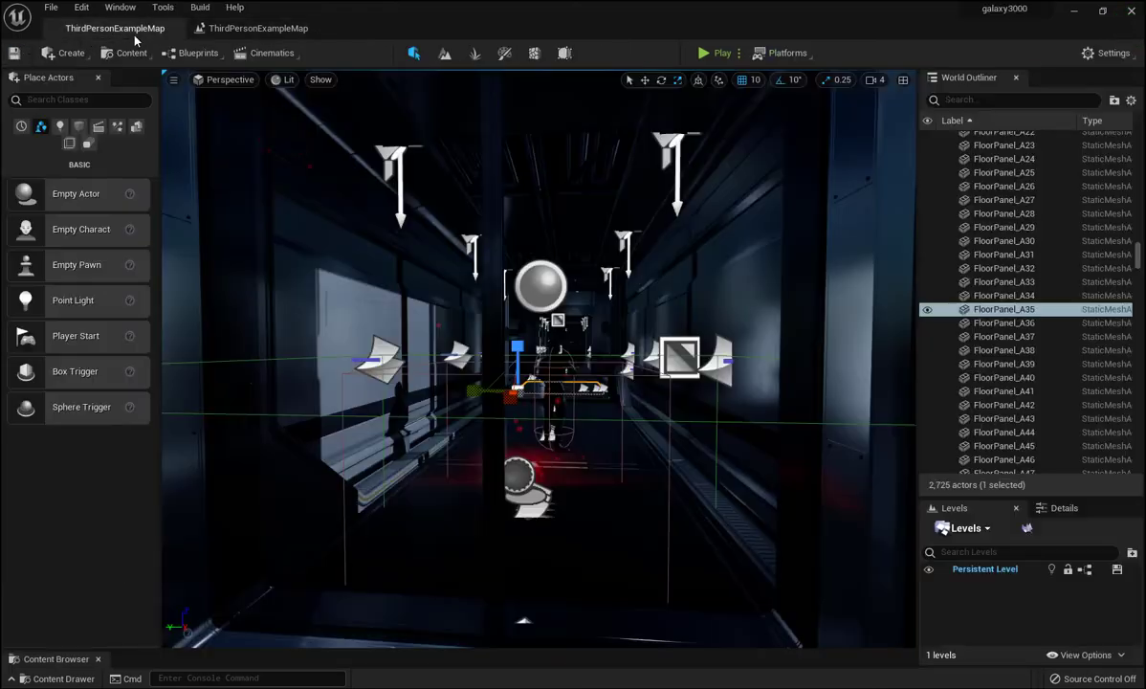
{"action": "left_click", "coordinate": [132, 53]}
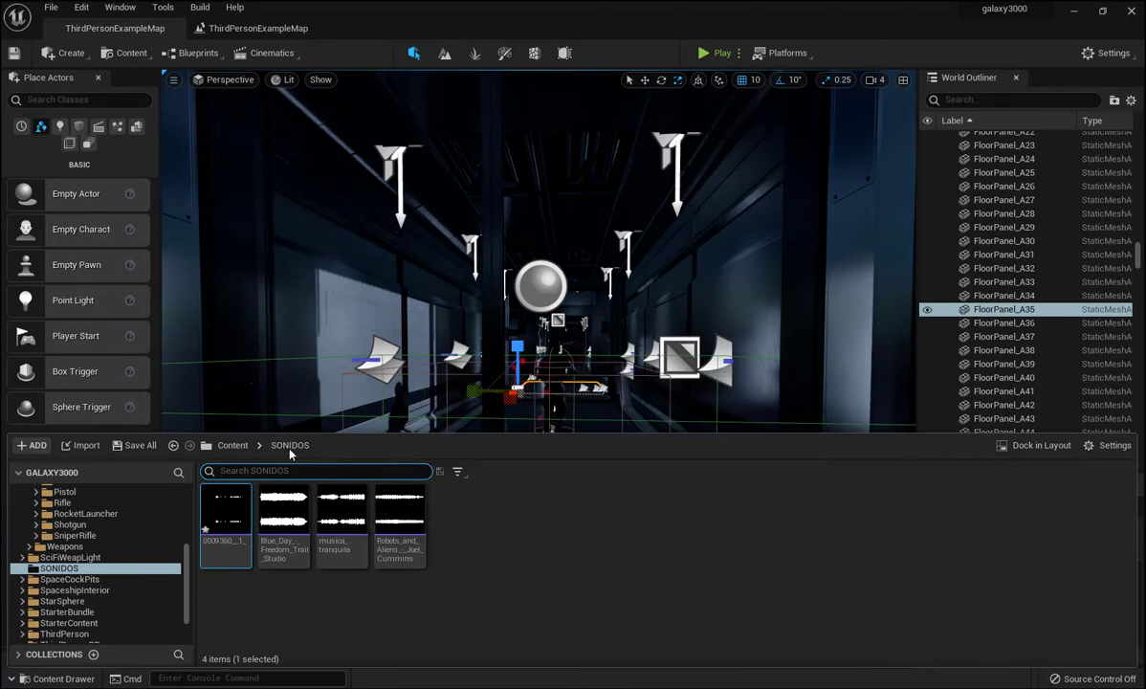
{"action": "left_click", "coordinate": [234, 447]}
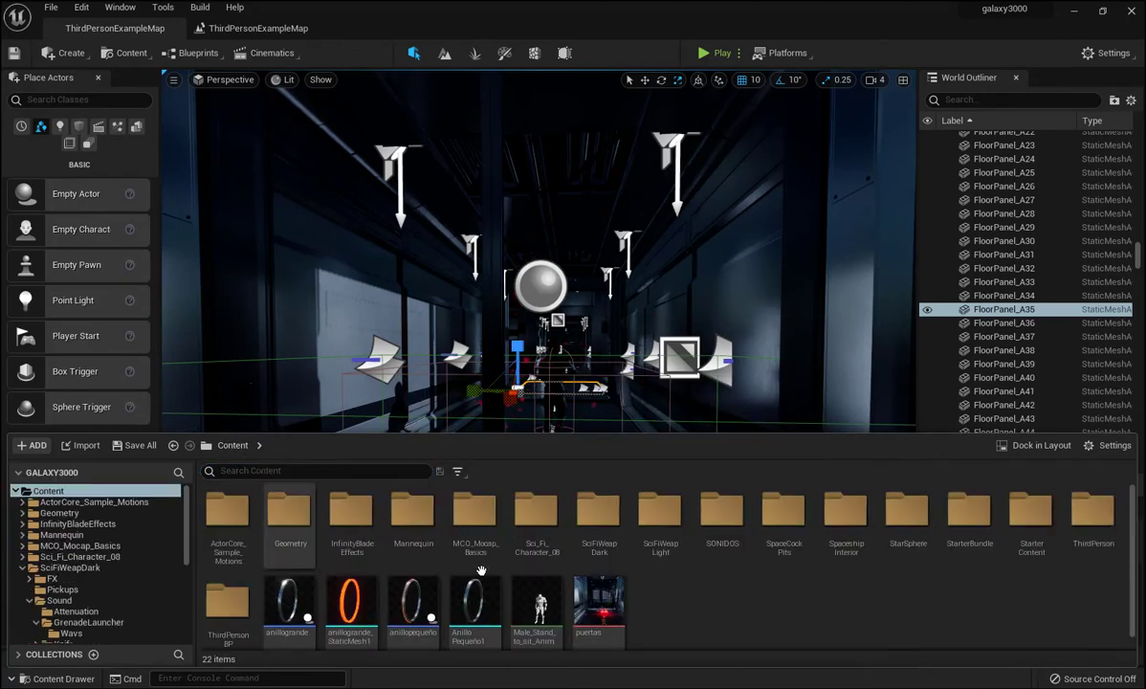
- In puertas, give puerta1 a door-sound Audio track trimmed to frame 0045, then preview to frame 0105
{"action": "double_click", "coordinate": [599, 609]}
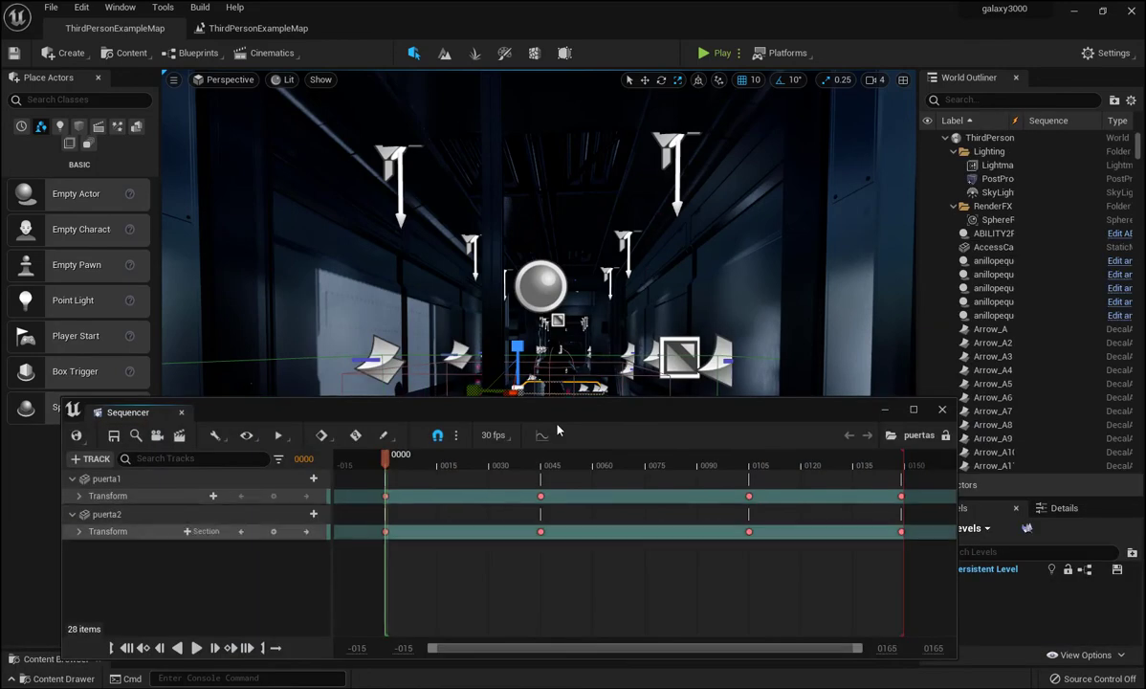
{"action": "left_click_drag", "start_coordinate": [546, 419], "coordinate": [623, 213]}
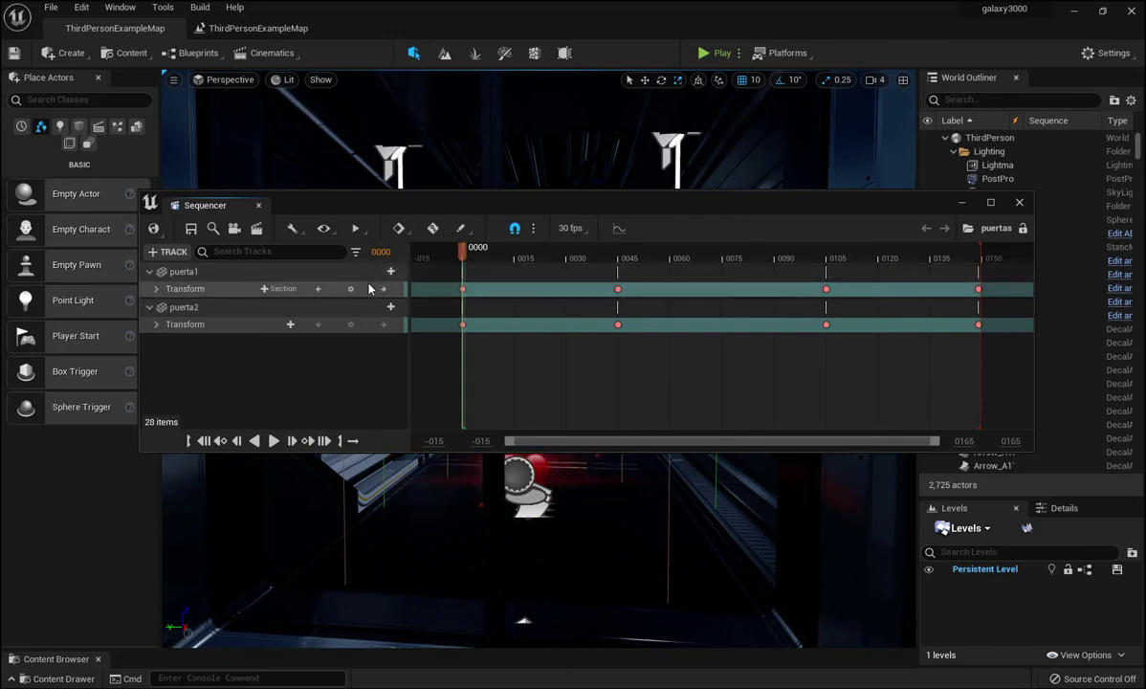
{"action": "left_click", "coordinate": [382, 276]}
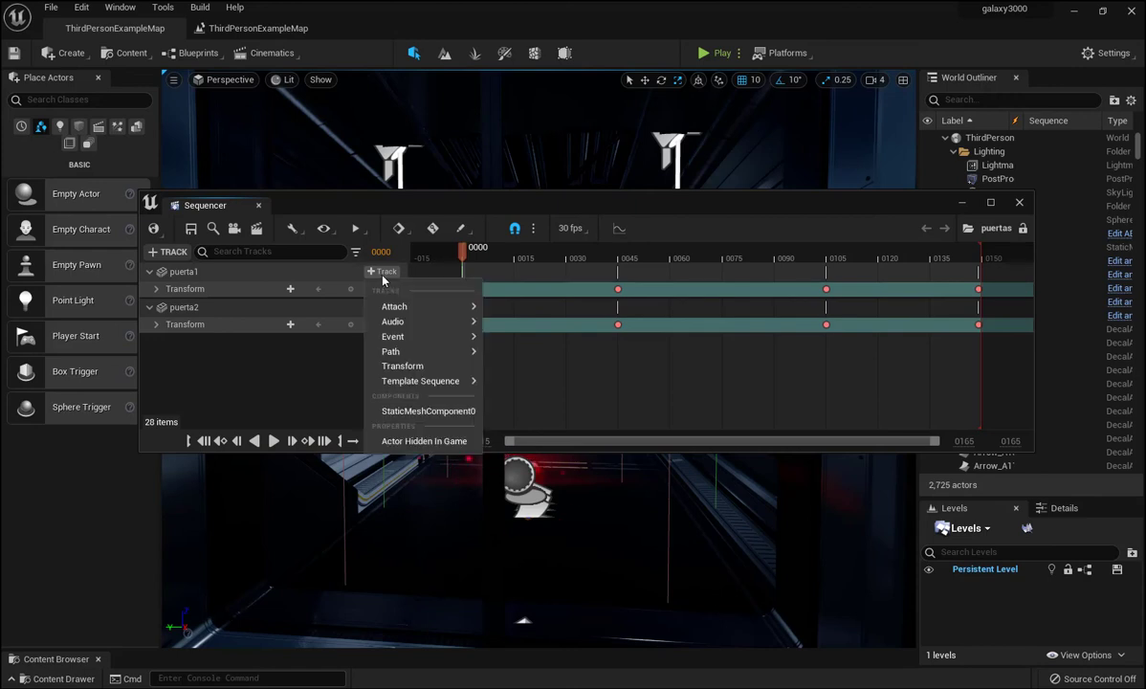
{"action": "mouse_move", "coordinate": [395, 324]}
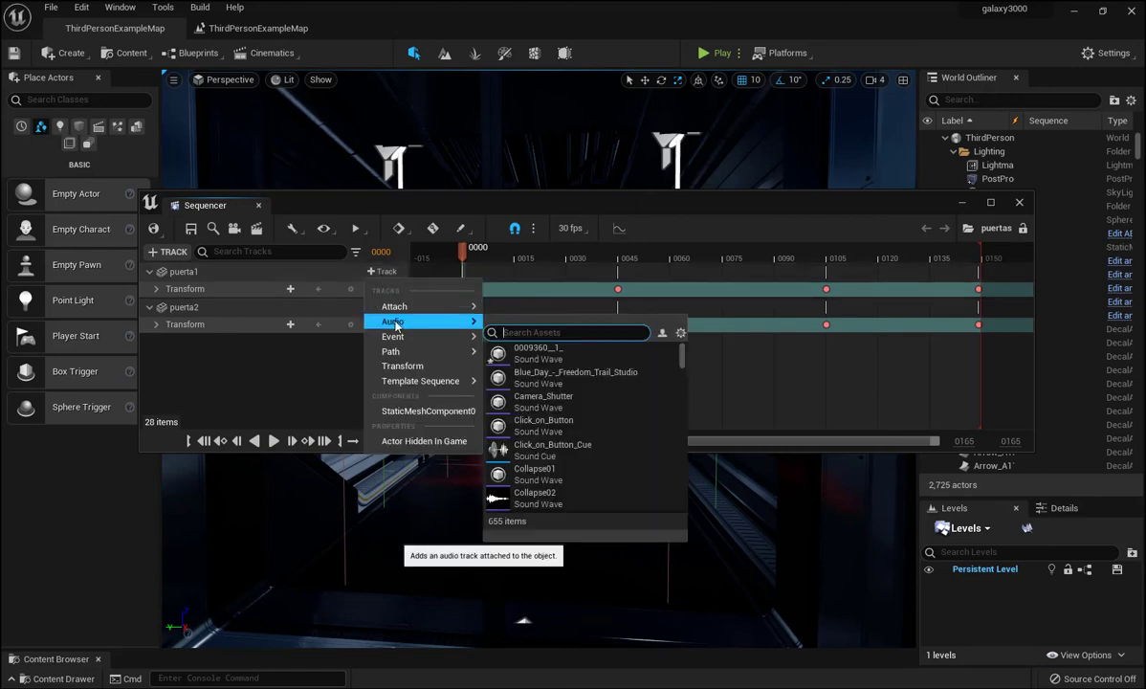
{"action": "left_click", "coordinate": [538, 353]}
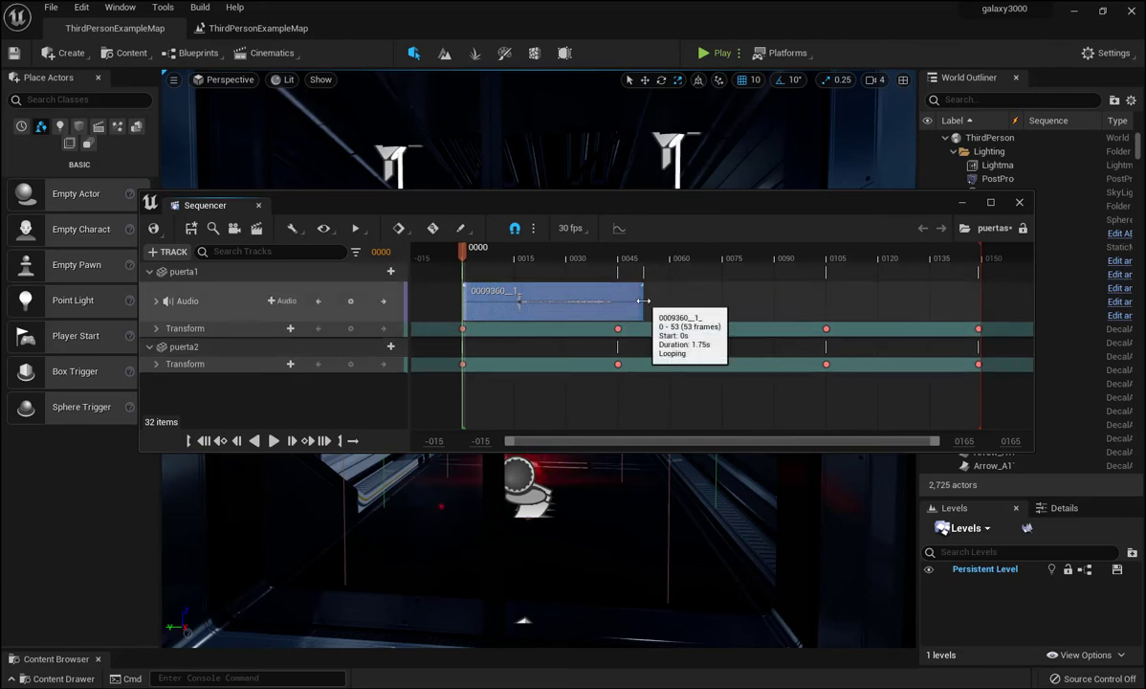
{"action": "left_click_drag", "start_coordinate": [645, 302], "coordinate": [616, 300]}
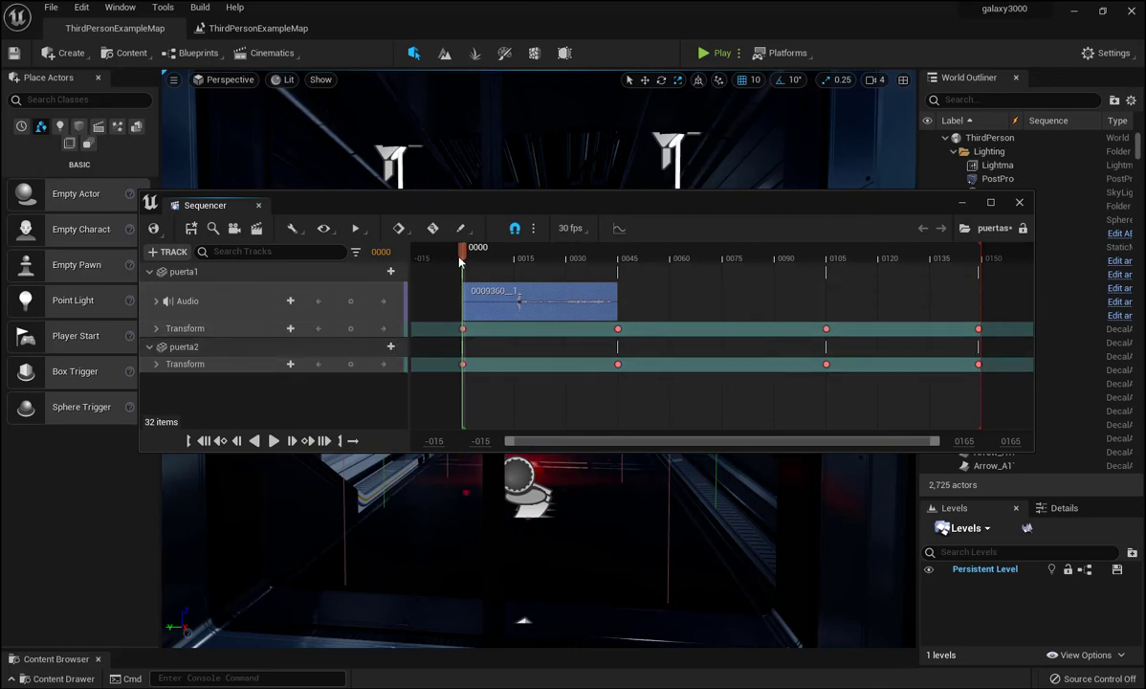
{"action": "left_click_drag", "start_coordinate": [463, 251], "coordinate": [752, 317]}
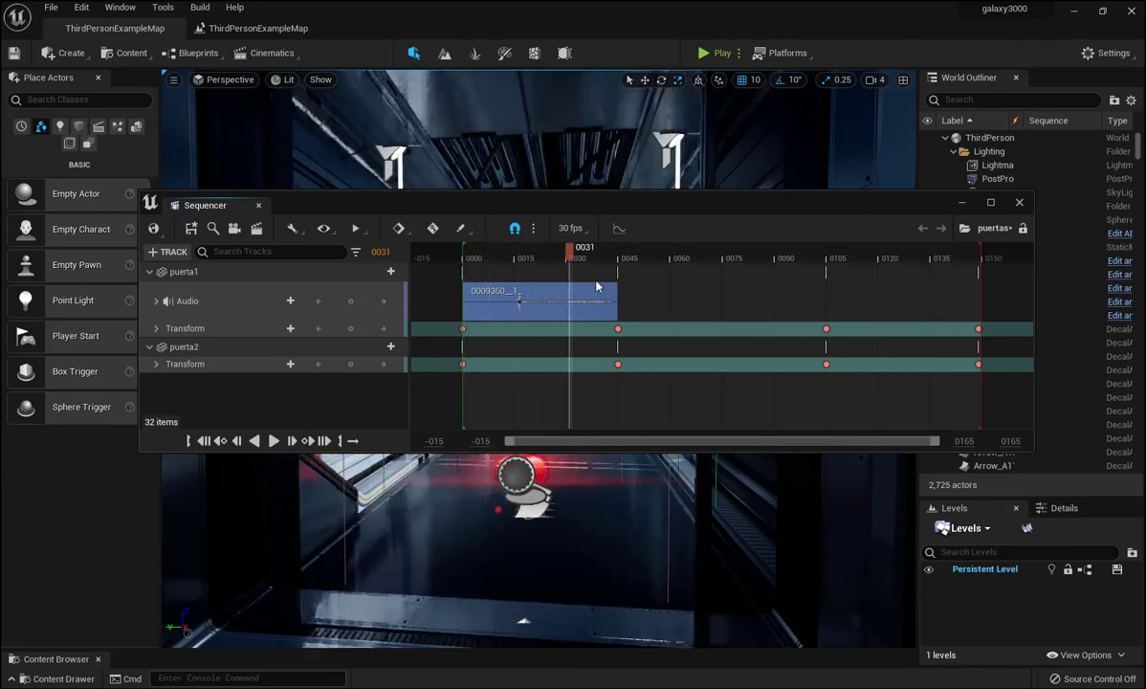
{"action": "key", "text": "Right"}
{"action": "key", "text": "Right"}
{"action": "key", "text": "Right"}
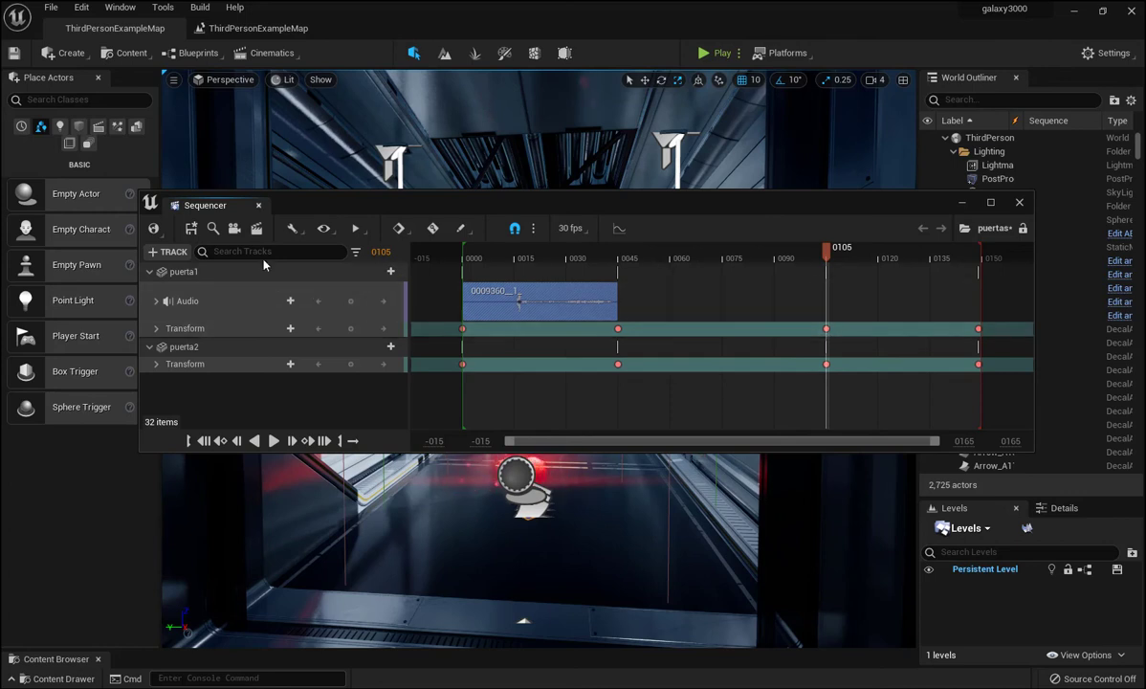
- Add a second door-sound section on puerta1's Audio track spanning frames 0105–0150, then save and close puertas
{"action": "left_click", "coordinate": [385, 348]}
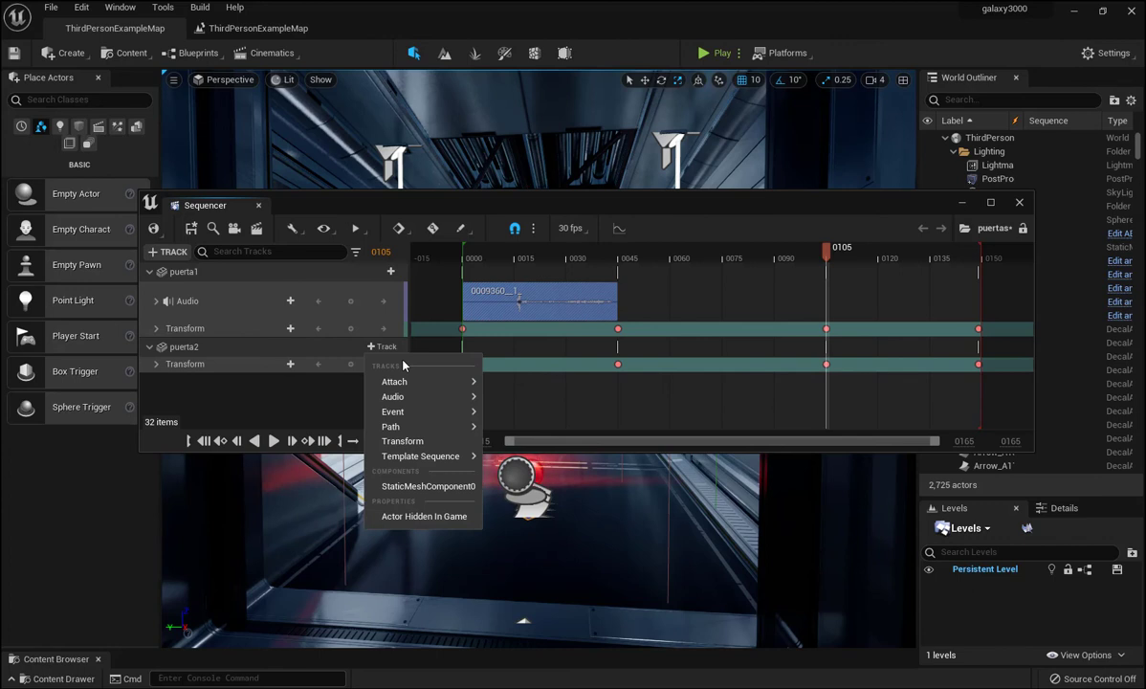
{"action": "left_click", "coordinate": [373, 273]}
{"action": "mouse_move", "coordinate": [403, 323]}
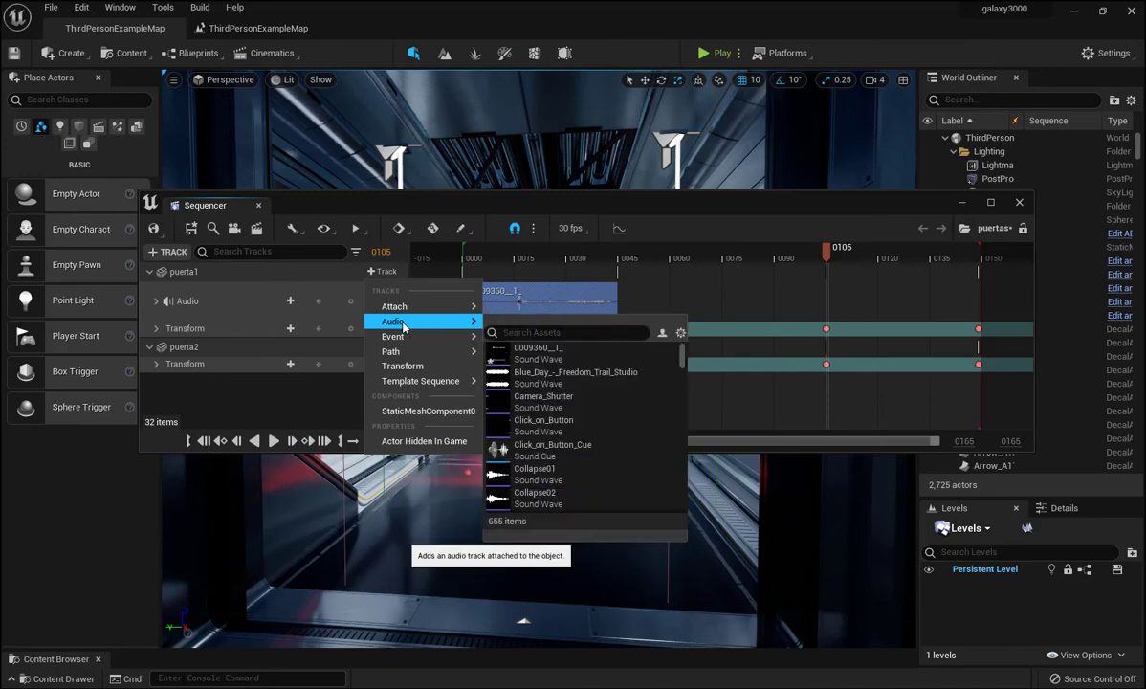
{"action": "left_click", "coordinate": [543, 352]}
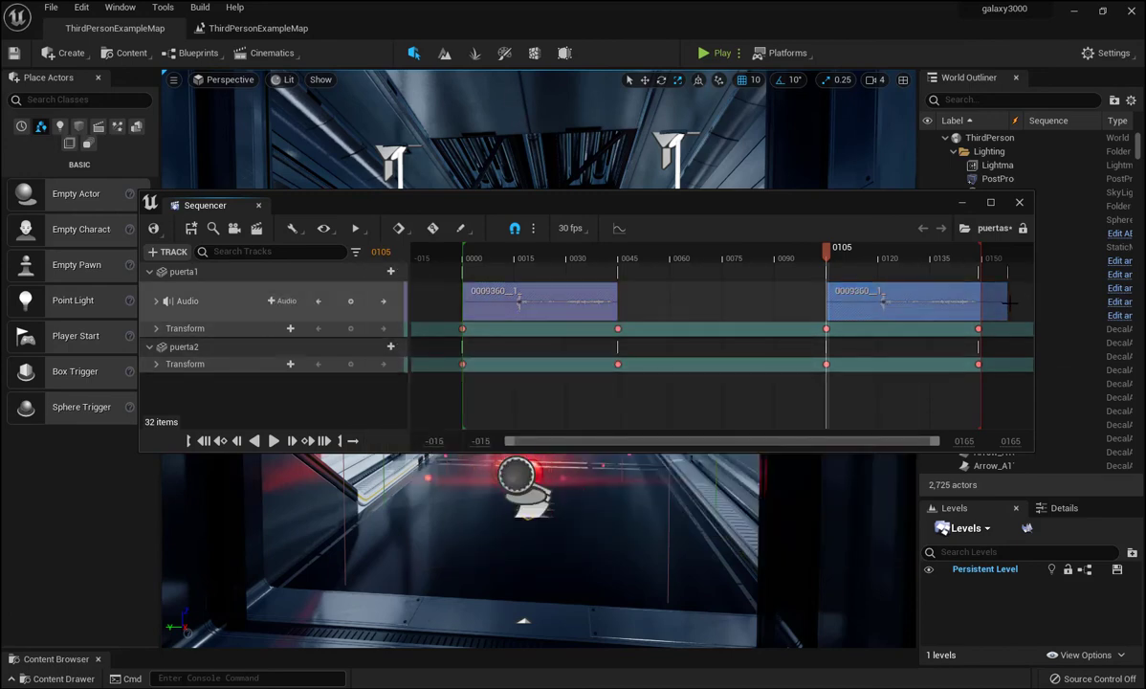
{"action": "left_click_drag", "start_coordinate": [1006, 301], "coordinate": [978, 307]}
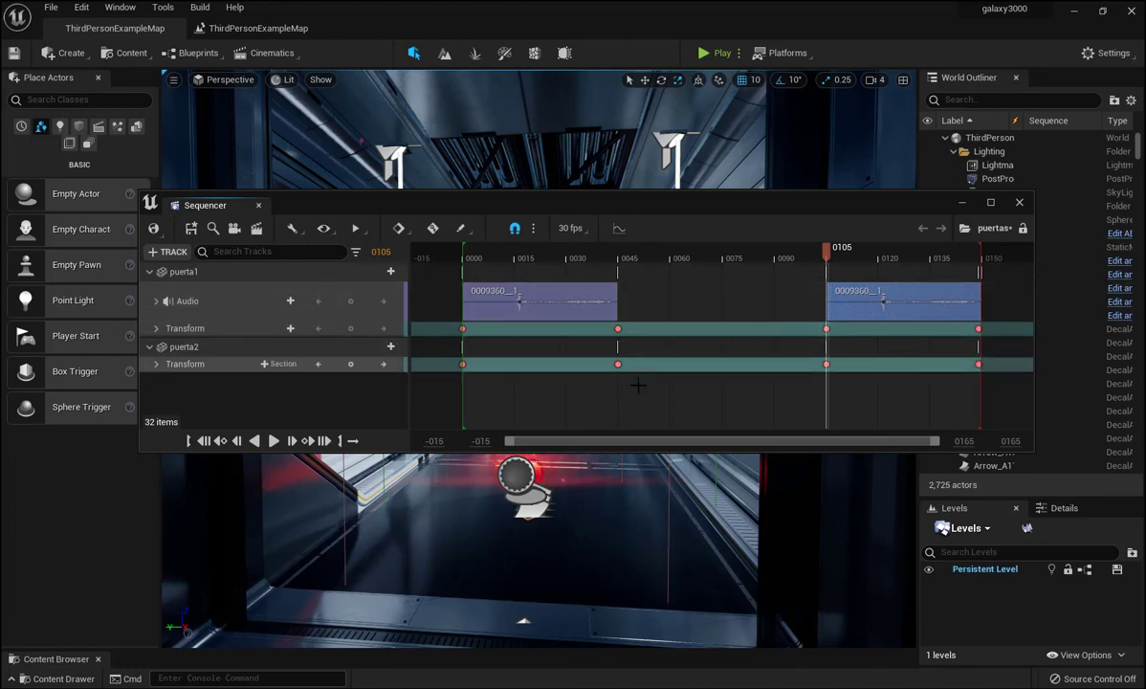
{"action": "left_click", "coordinate": [191, 230]}
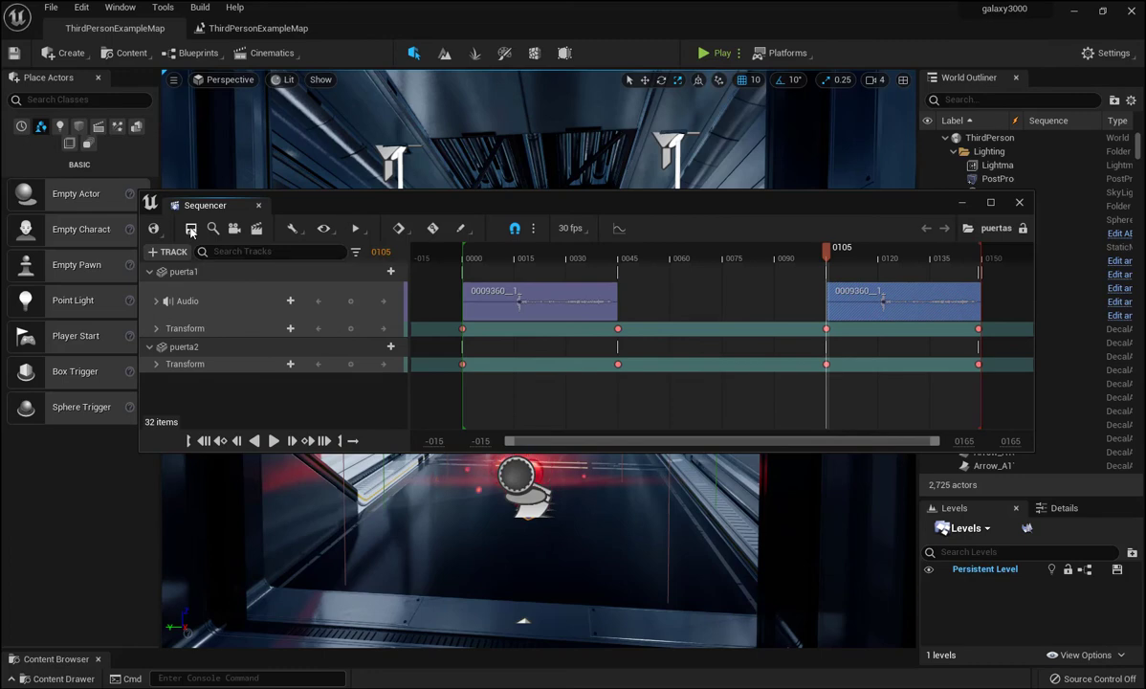
{"action": "left_click", "coordinate": [256, 206]}
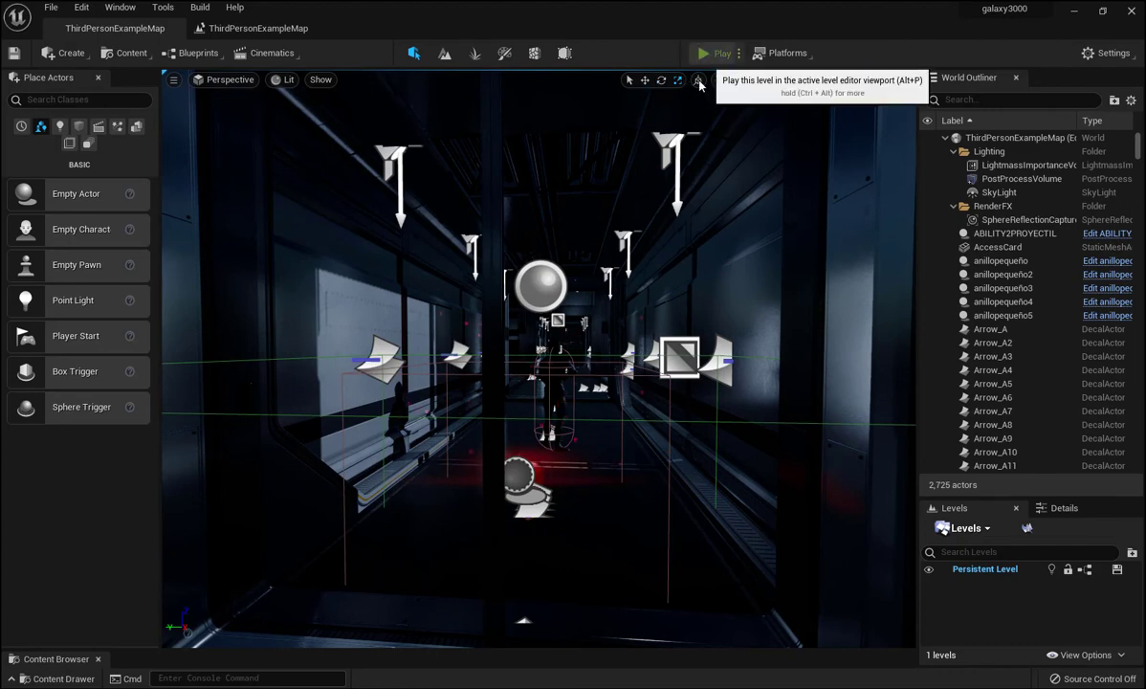
- Play-test the level, walking the character through the puertas doors, then open the Windows Start menu
{"action": "left_click", "coordinate": [707, 55]}
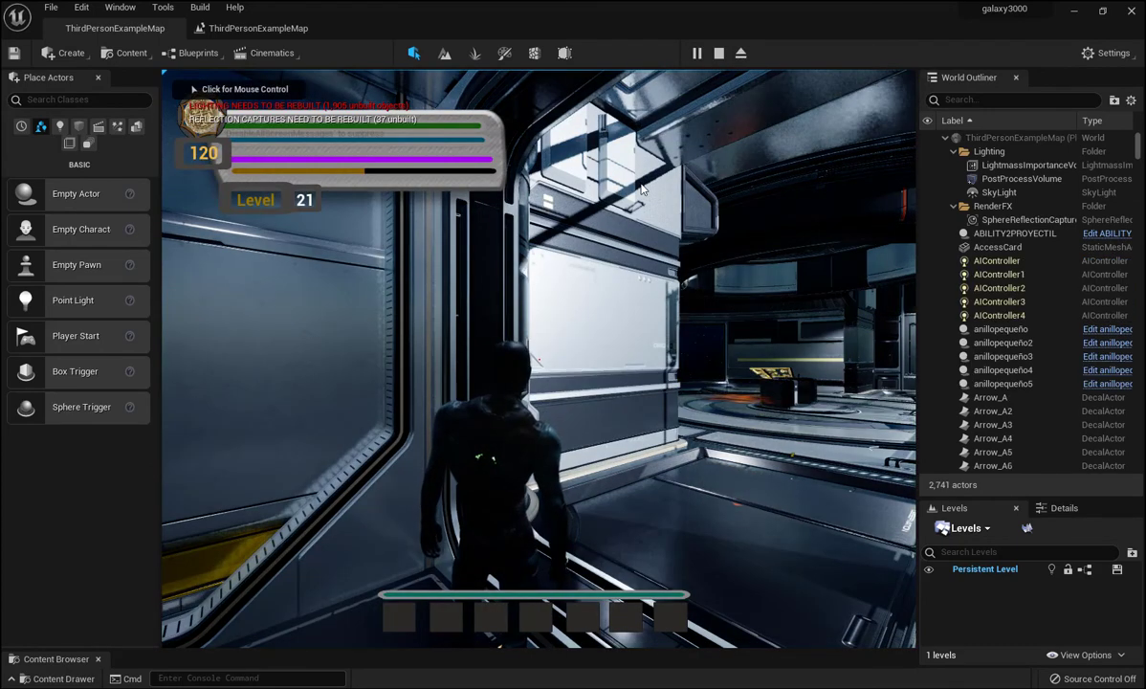
{"action": "left_click", "coordinate": [660, 222]}
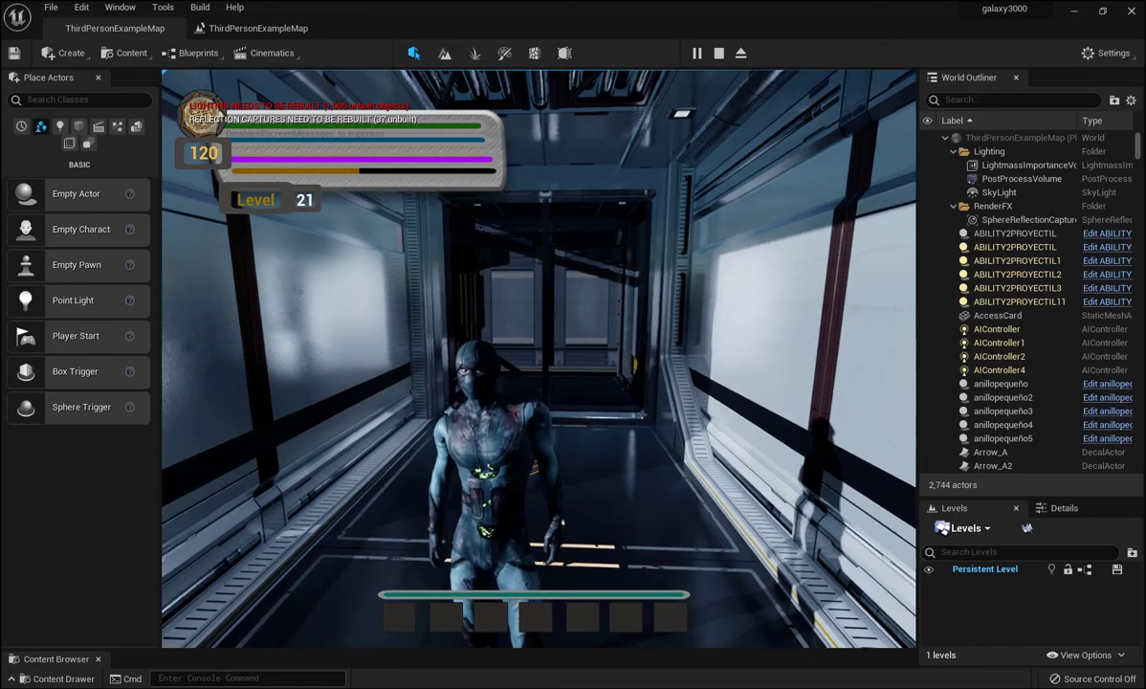
{"action": "key", "text": "super"}
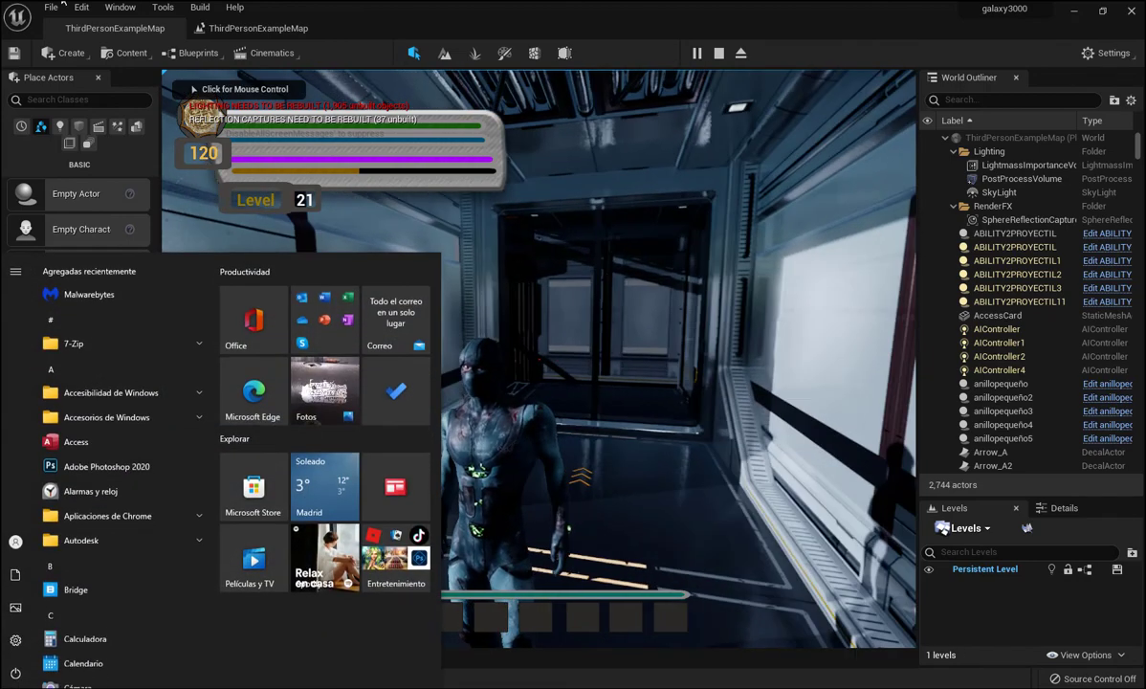